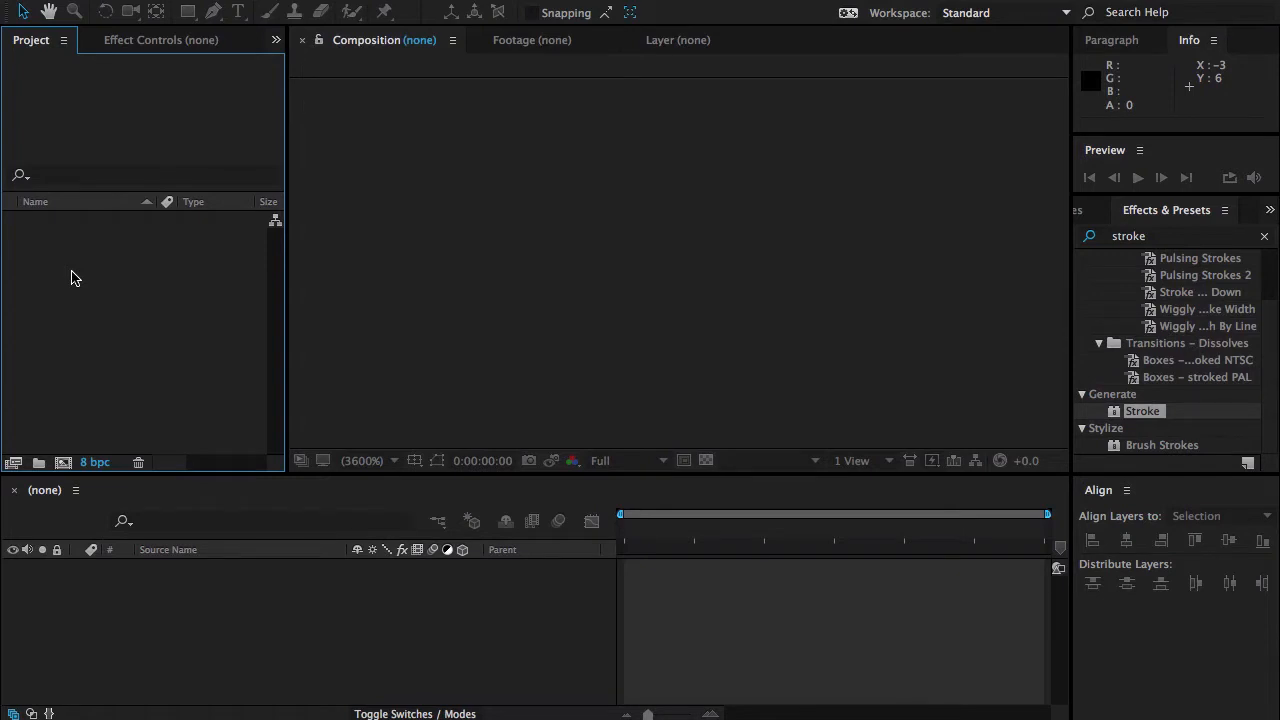
- Import the signature image maxresdefault.jpg as footage and create a composition from it
{"action": "double_click", "coordinate": [71, 278]}
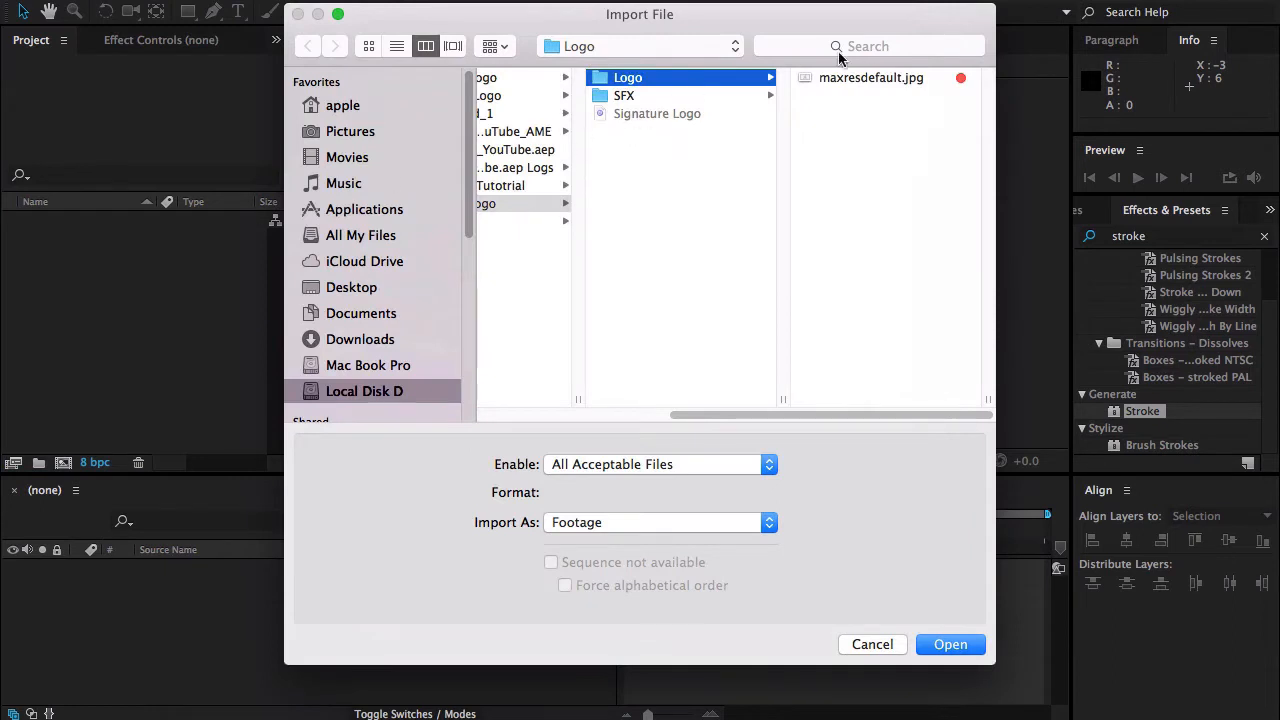
{"action": "left_click", "coordinate": [840, 80]}
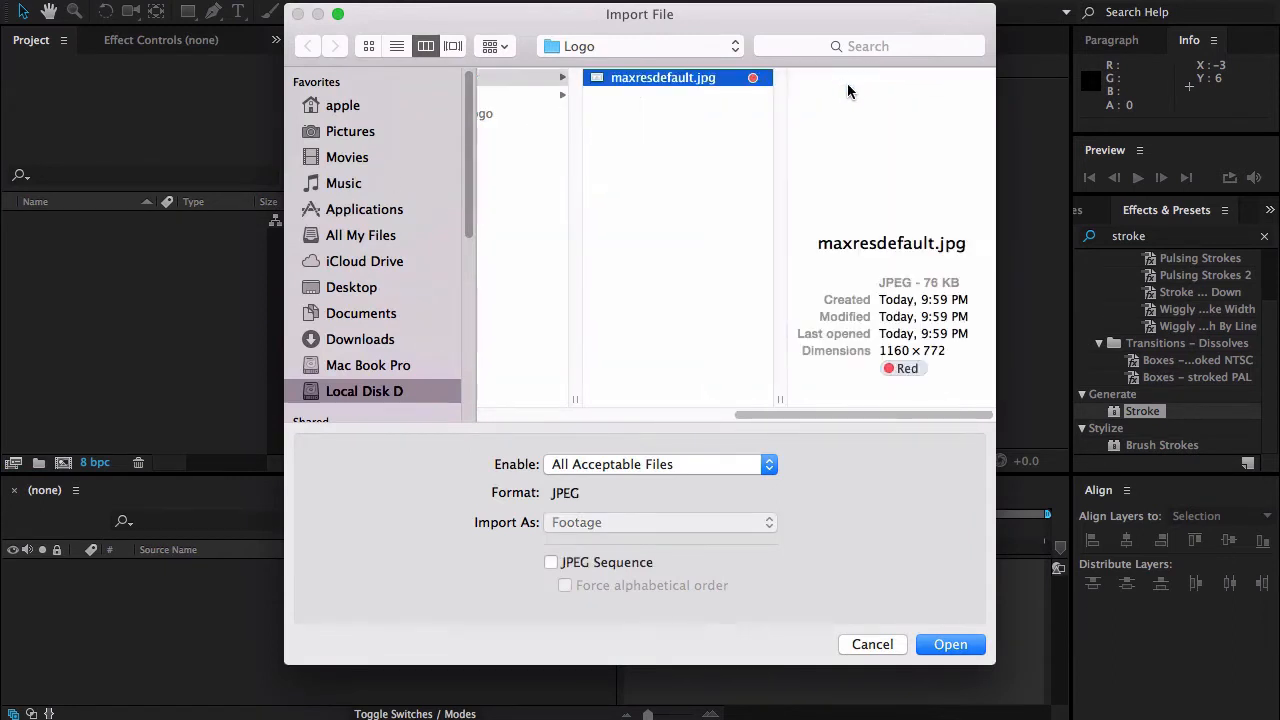
{"action": "left_click", "coordinate": [963, 647]}
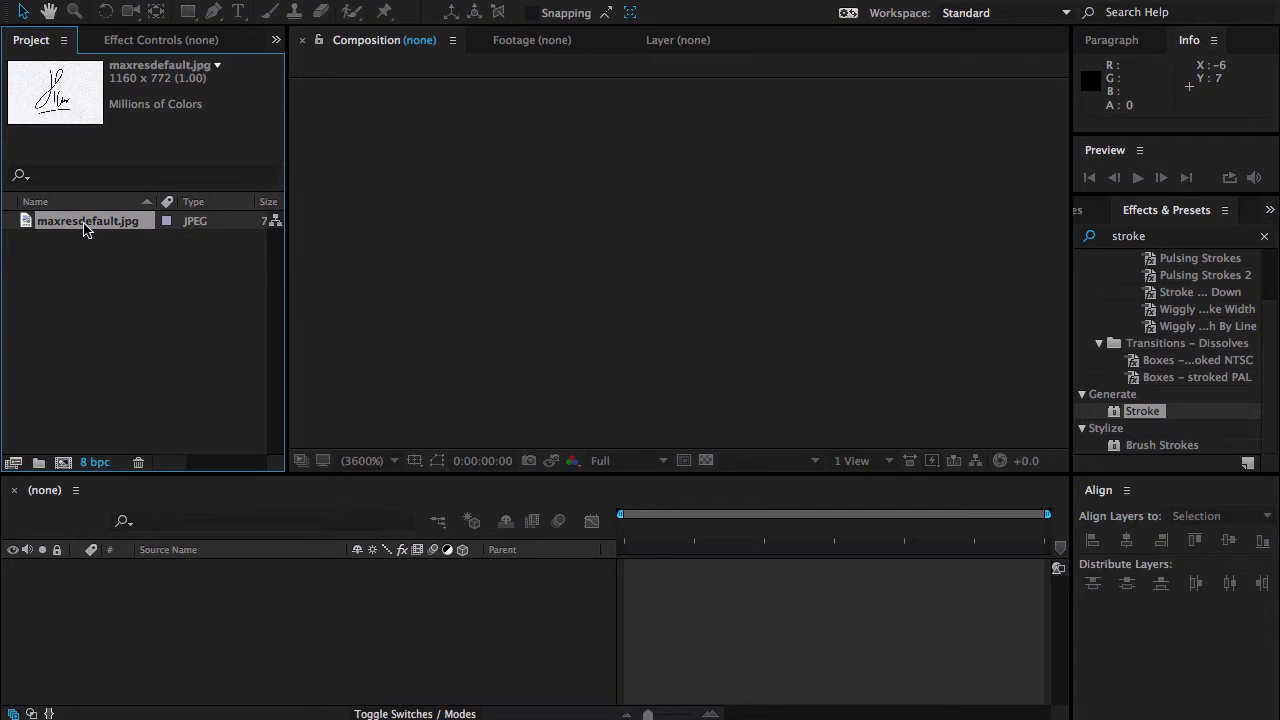
{"action": "left_click_drag", "start_coordinate": [85, 228], "coordinate": [62, 460]}
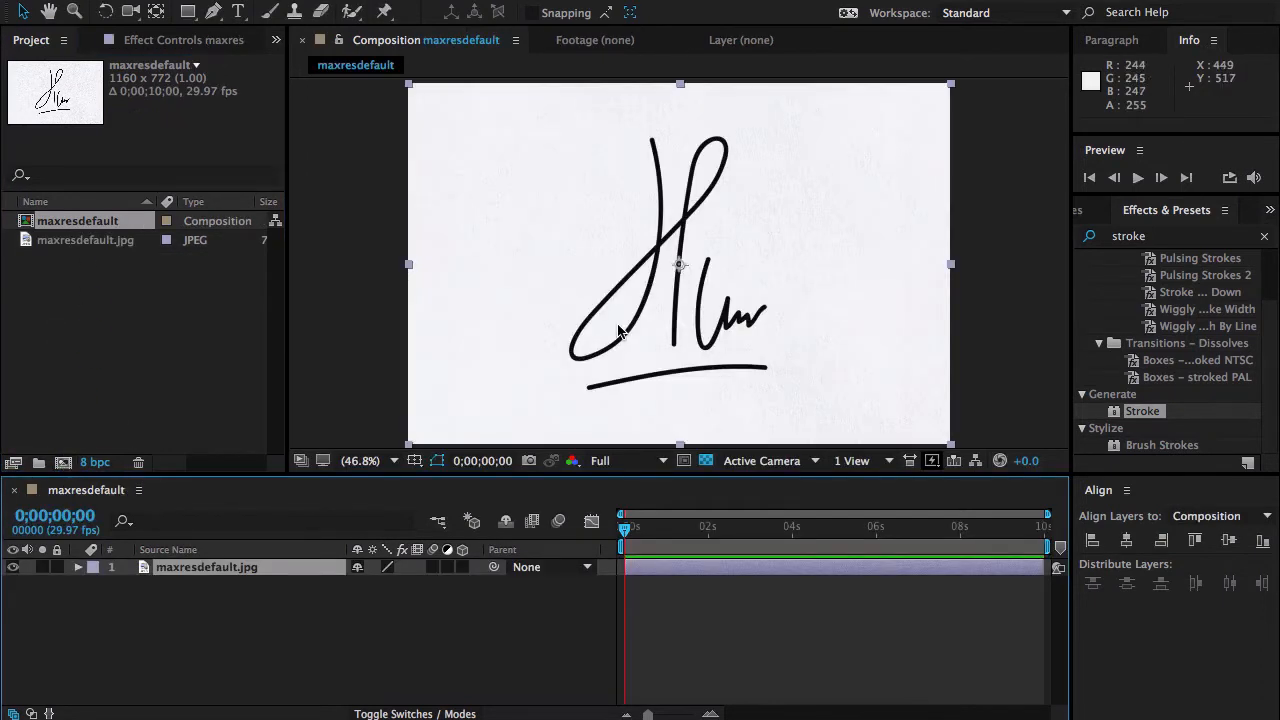
{"action": "left_click", "coordinate": [347, 659]}
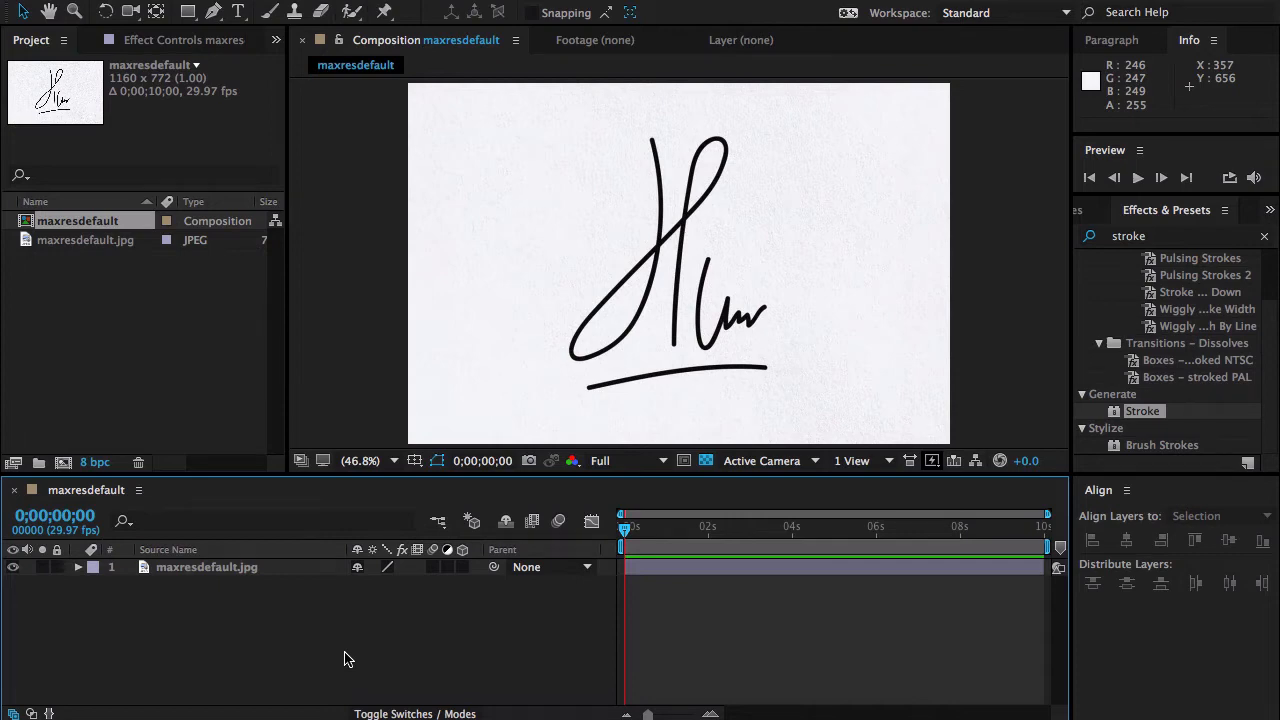
- Find the Tint effect and apply it to the signature image layer
{"action": "left_click", "coordinate": [1155, 240]}
{"action": "key", "text": "BackSpace"}
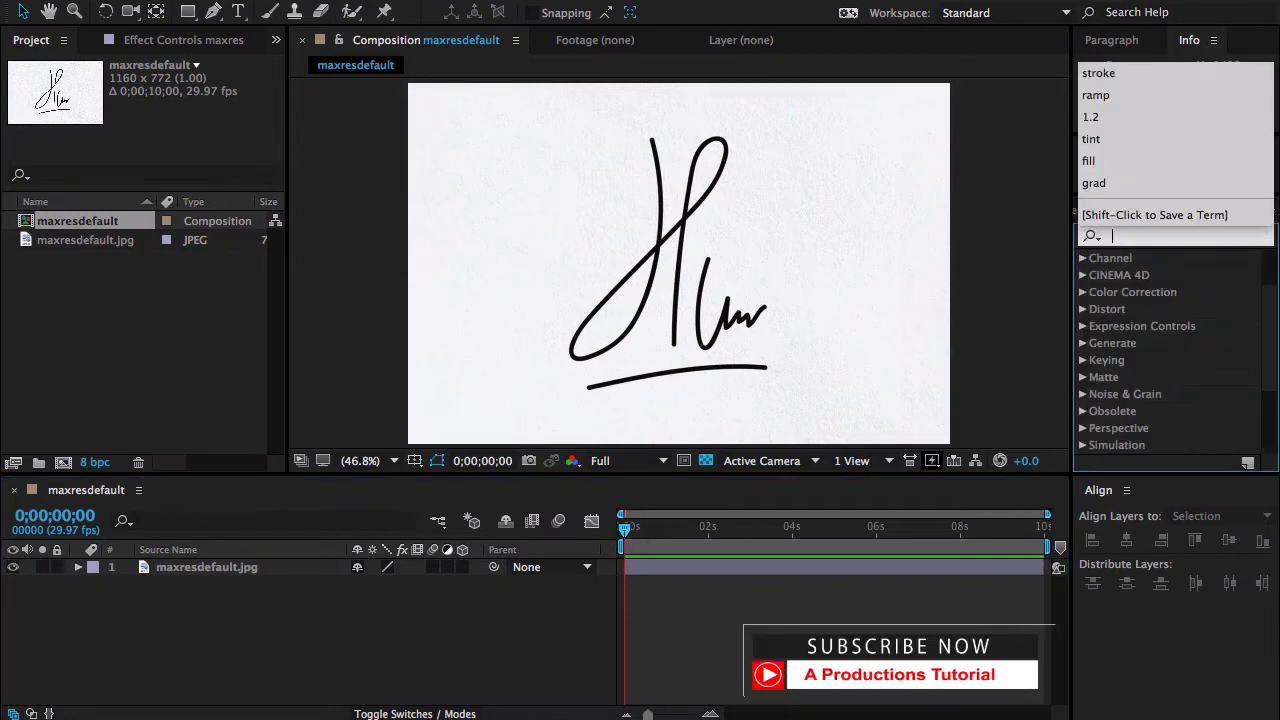
{"action": "type", "text": "tint"}
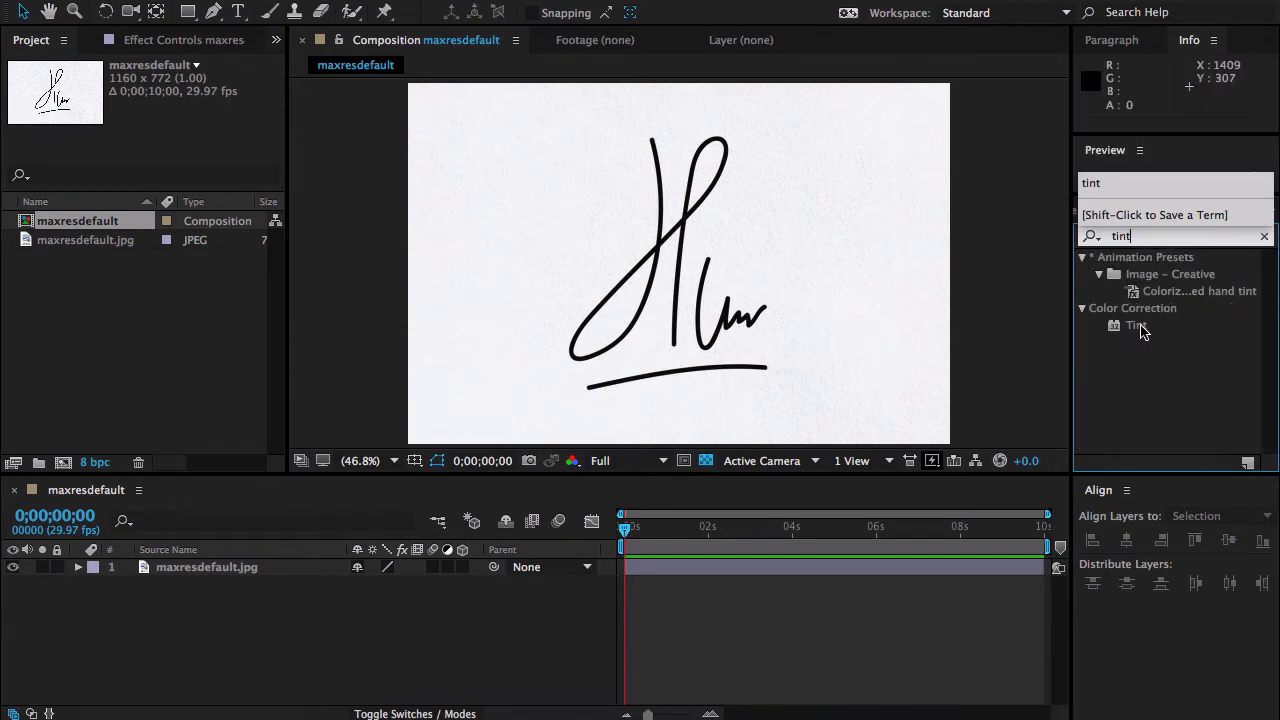
{"action": "left_click_drag", "start_coordinate": [1138, 325], "coordinate": [692, 318]}
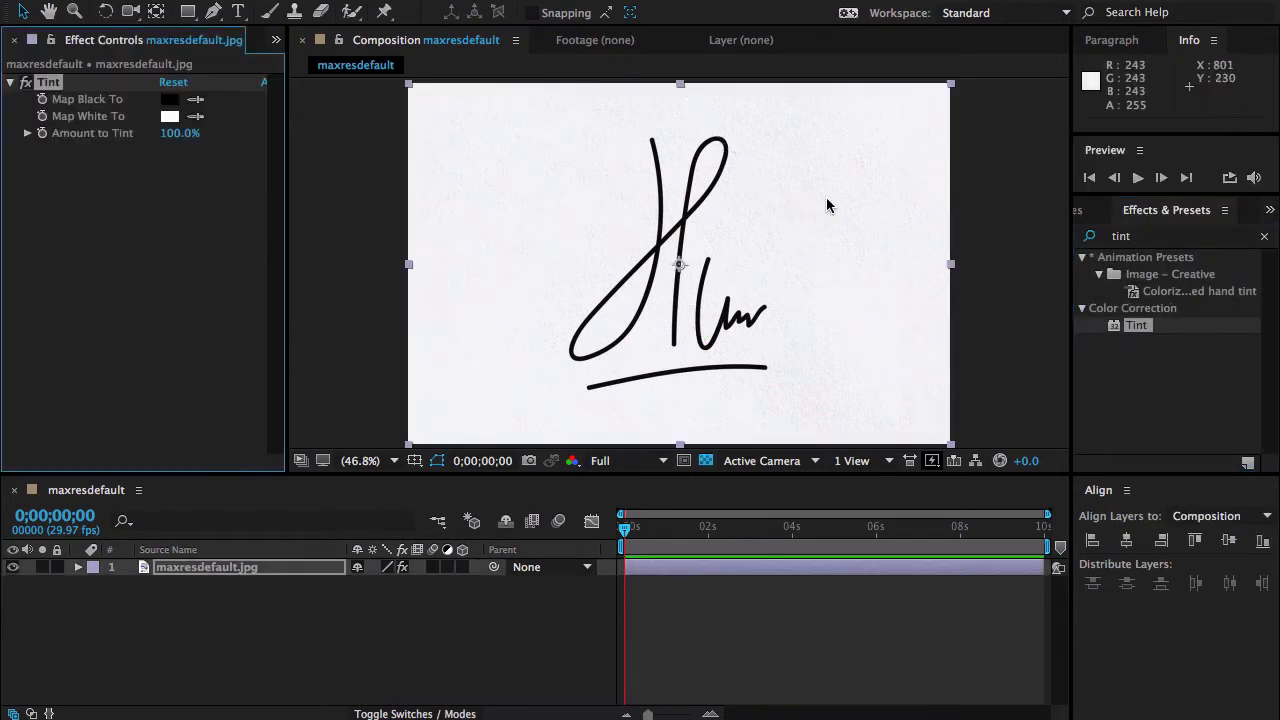
- Set the Tint effect's Map Black To colour to blue 0500D8
{"action": "left_click", "coordinate": [169, 99]}
{"action": "left_click", "coordinate": [1052, 460]}
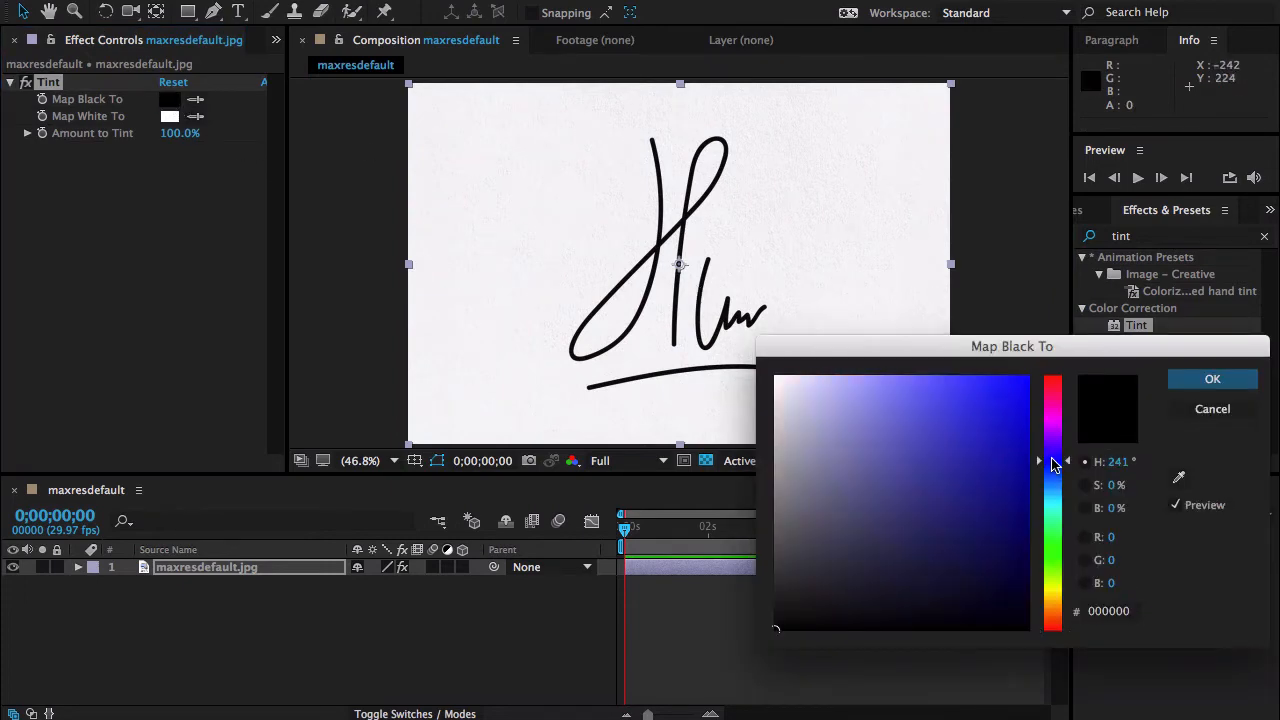
{"action": "left_click", "coordinate": [1027, 414]}
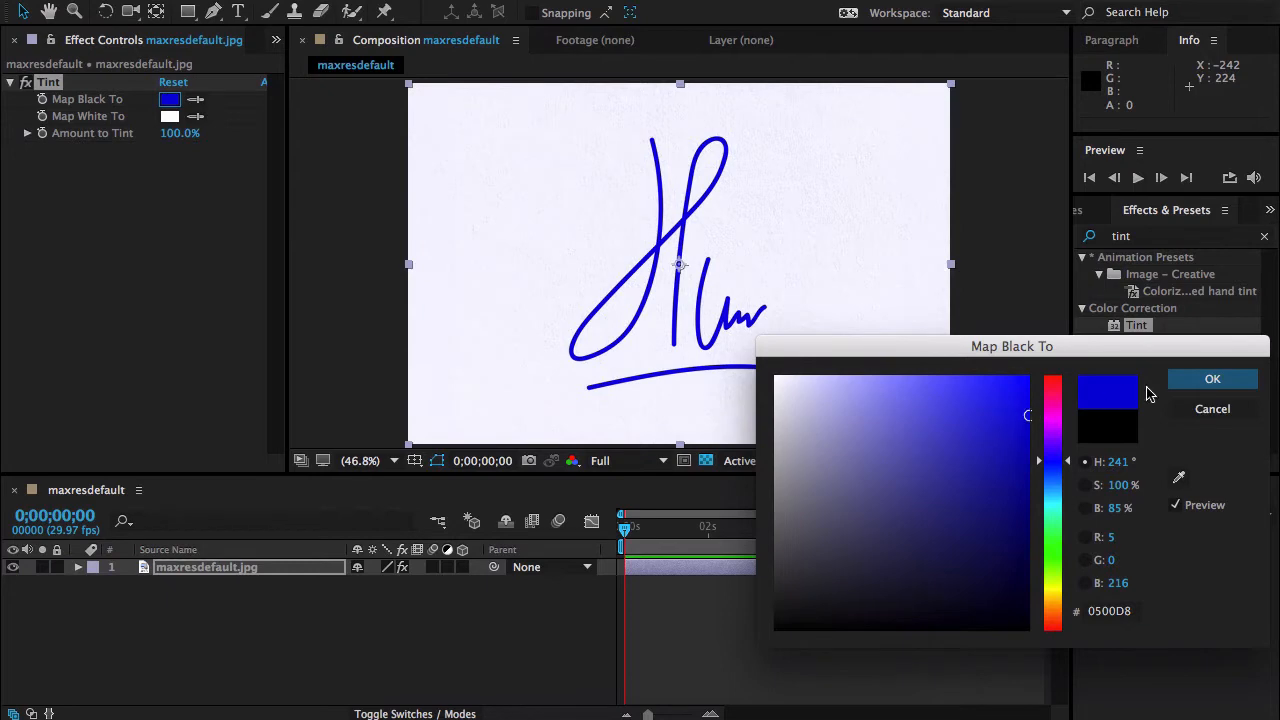
{"action": "left_click", "coordinate": [1212, 378]}
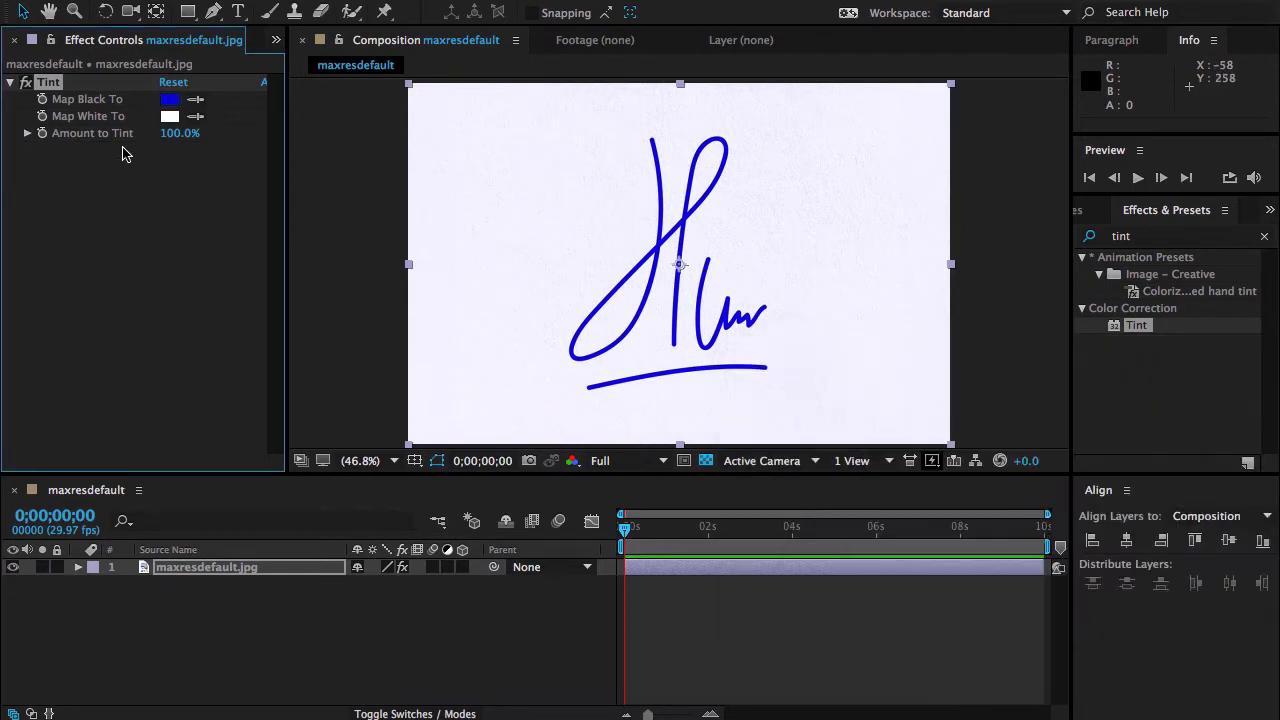
- Set the Tint effect's Map White To colour to dark green 0D871A
{"action": "left_click", "coordinate": [170, 116]}
{"action": "left_click", "coordinate": [1052, 538]}
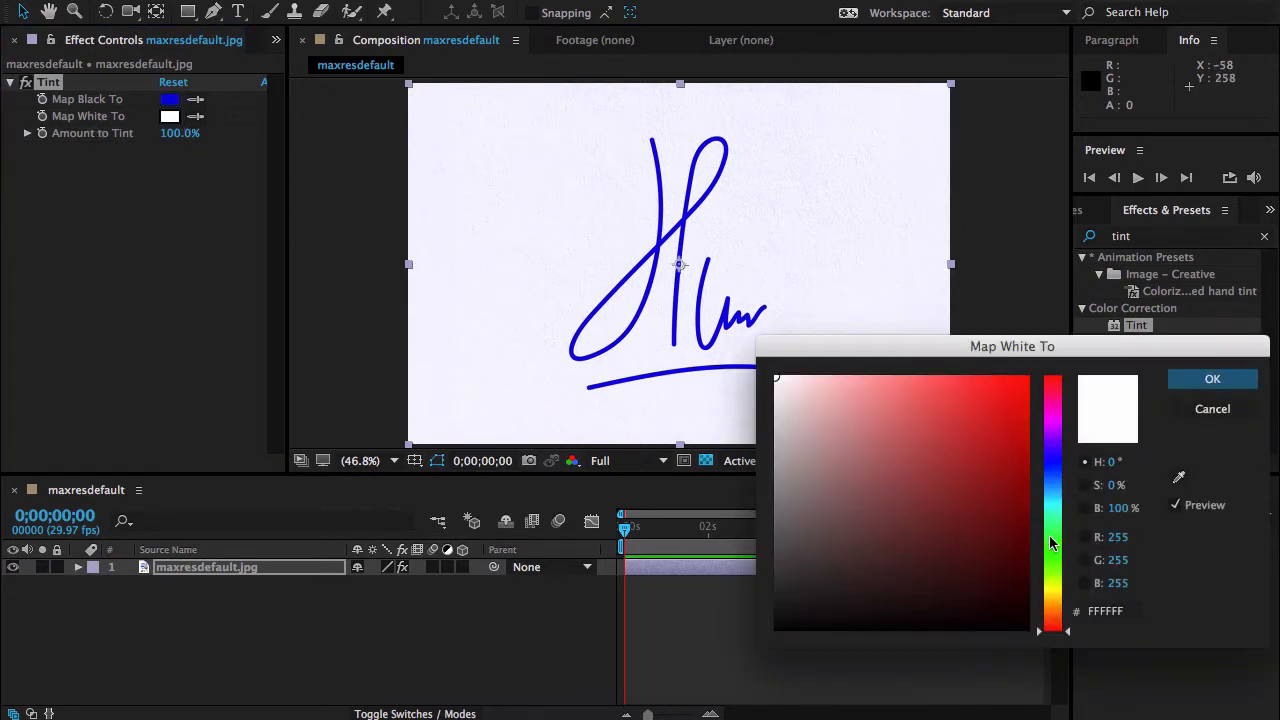
{"action": "left_click_drag", "start_coordinate": [1019, 511], "coordinate": [1019, 517]}
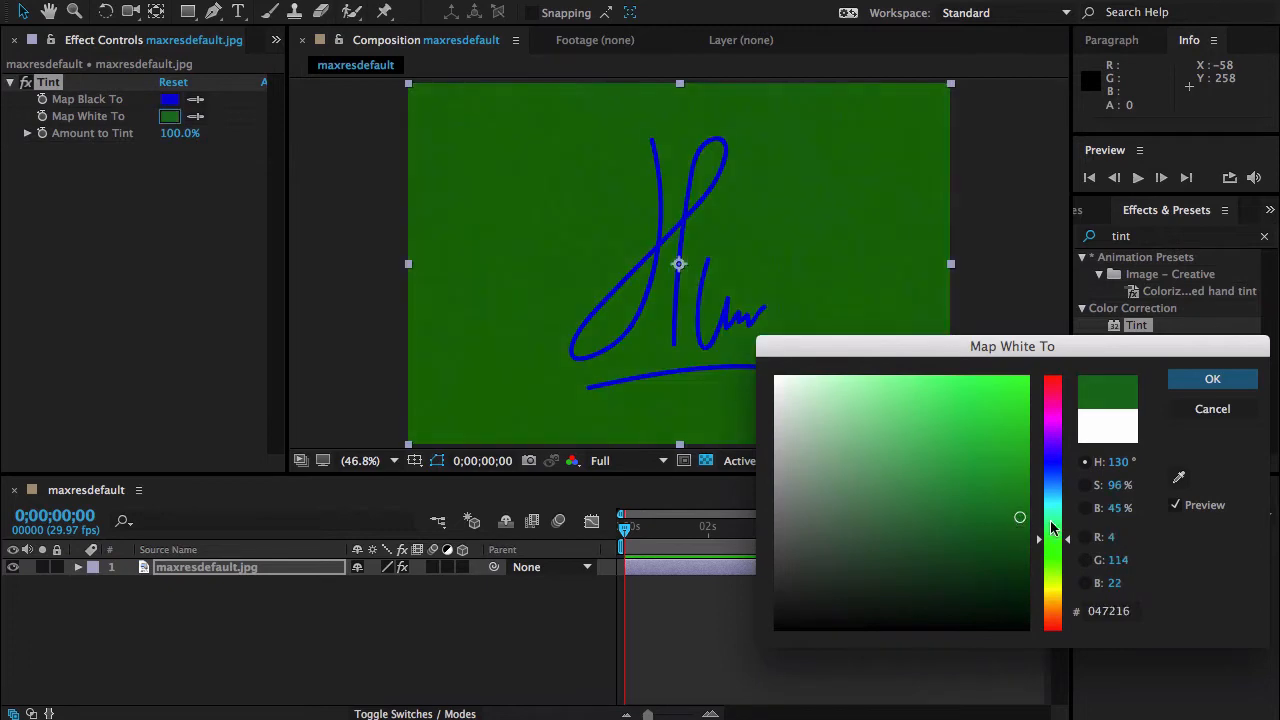
{"action": "left_click", "coordinate": [1064, 543]}
{"action": "left_click", "coordinate": [1004, 495]}
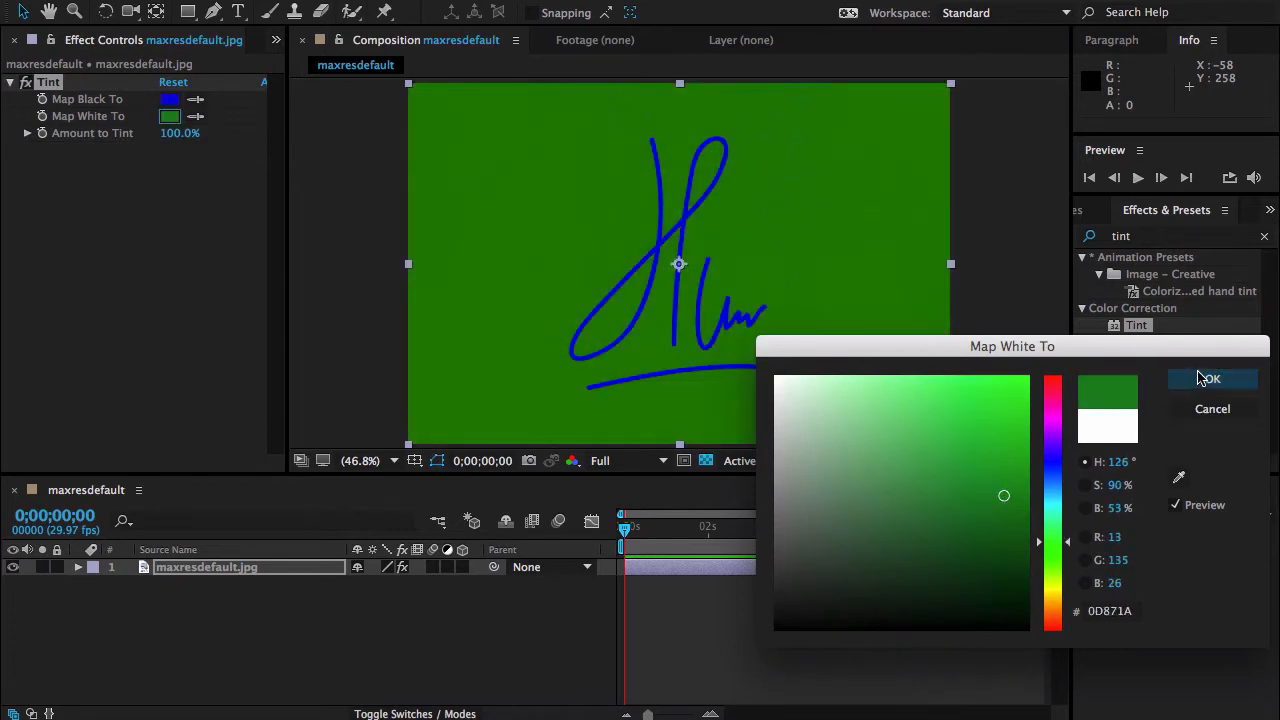
{"action": "left_click", "coordinate": [1201, 381]}
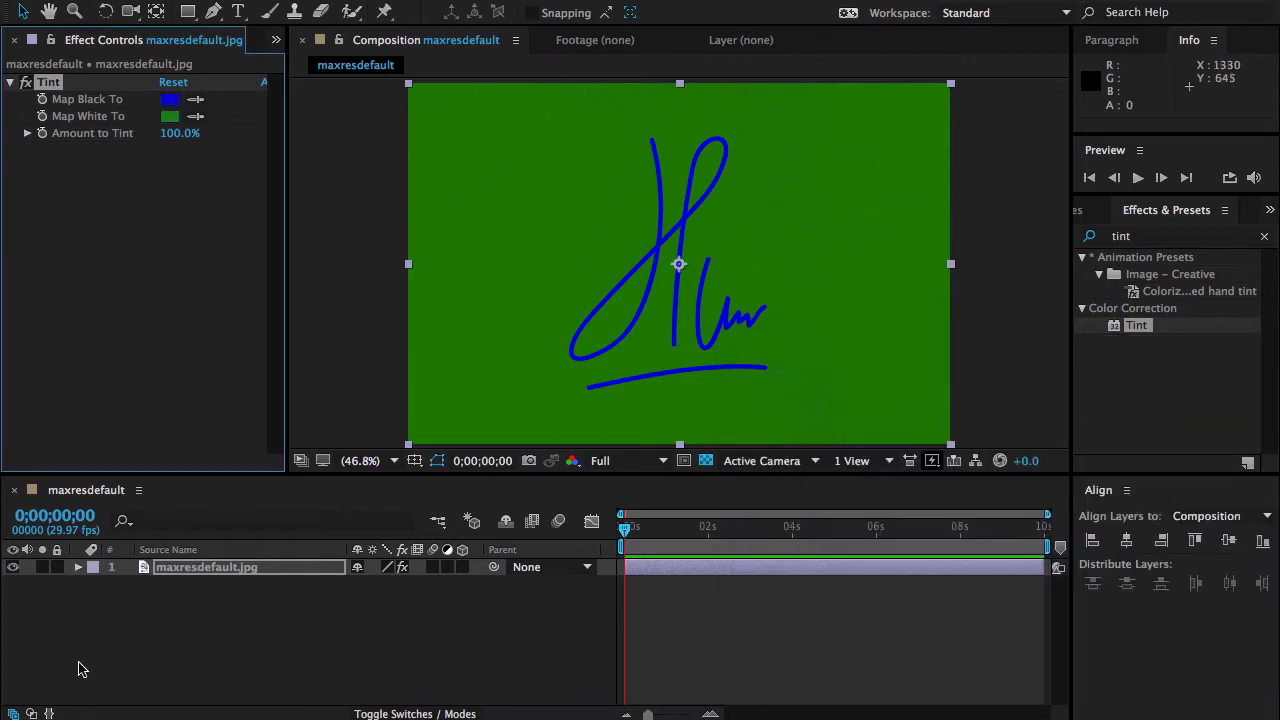
- Create a new 1920 x 1080 px composition named Signature_Animation at 29.97 frames per second, lasting 10 seconds
{"action": "left_click", "coordinate": [275, 40]}
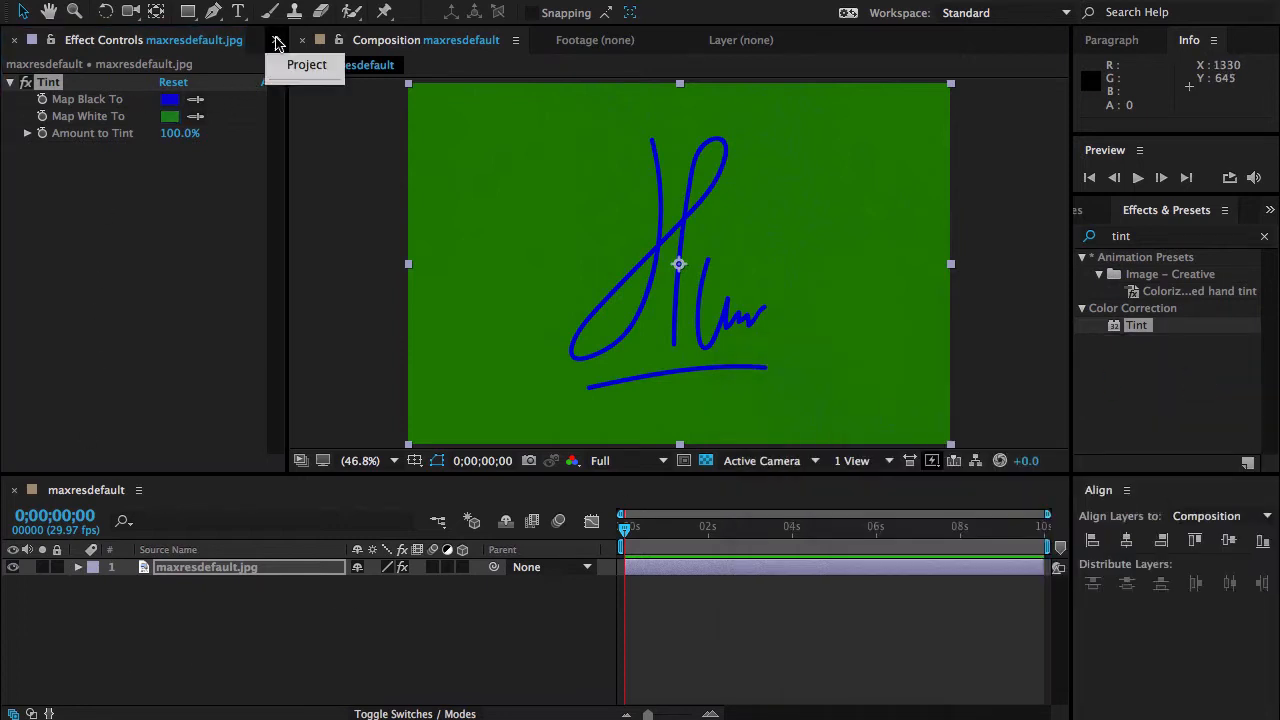
{"action": "left_click", "coordinate": [285, 65]}
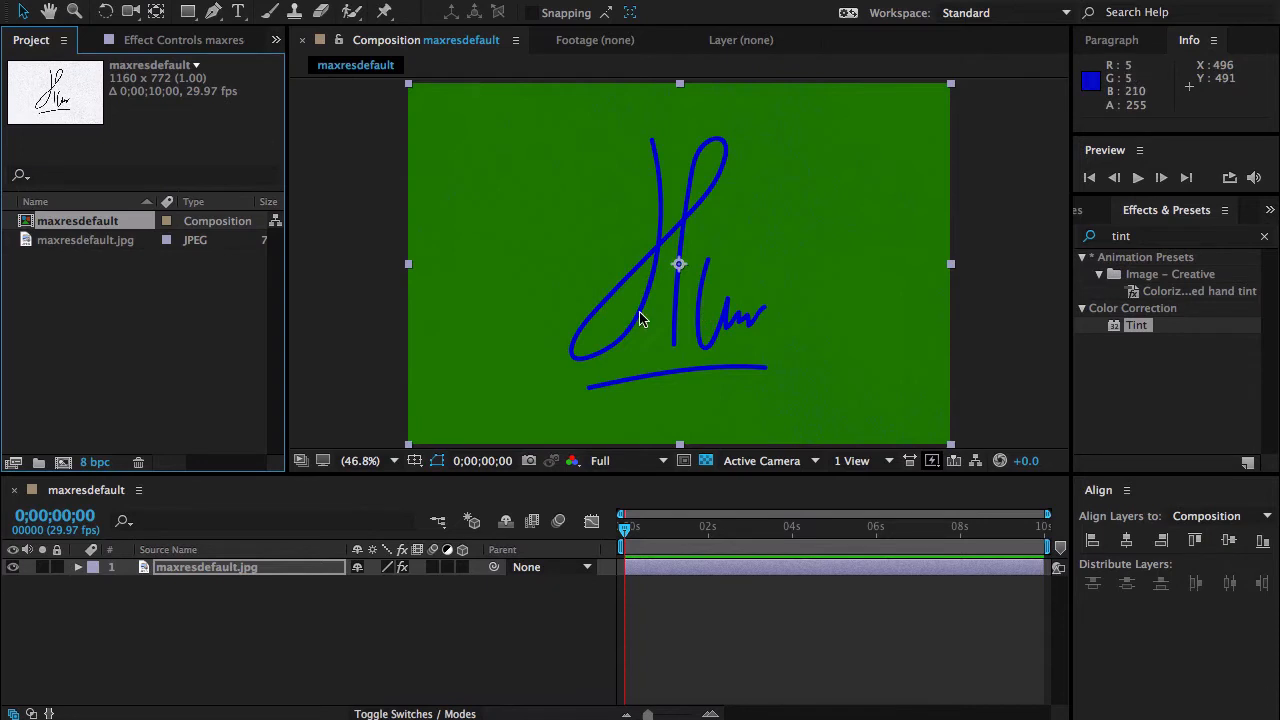
{"action": "left_click", "coordinate": [165, 408]}
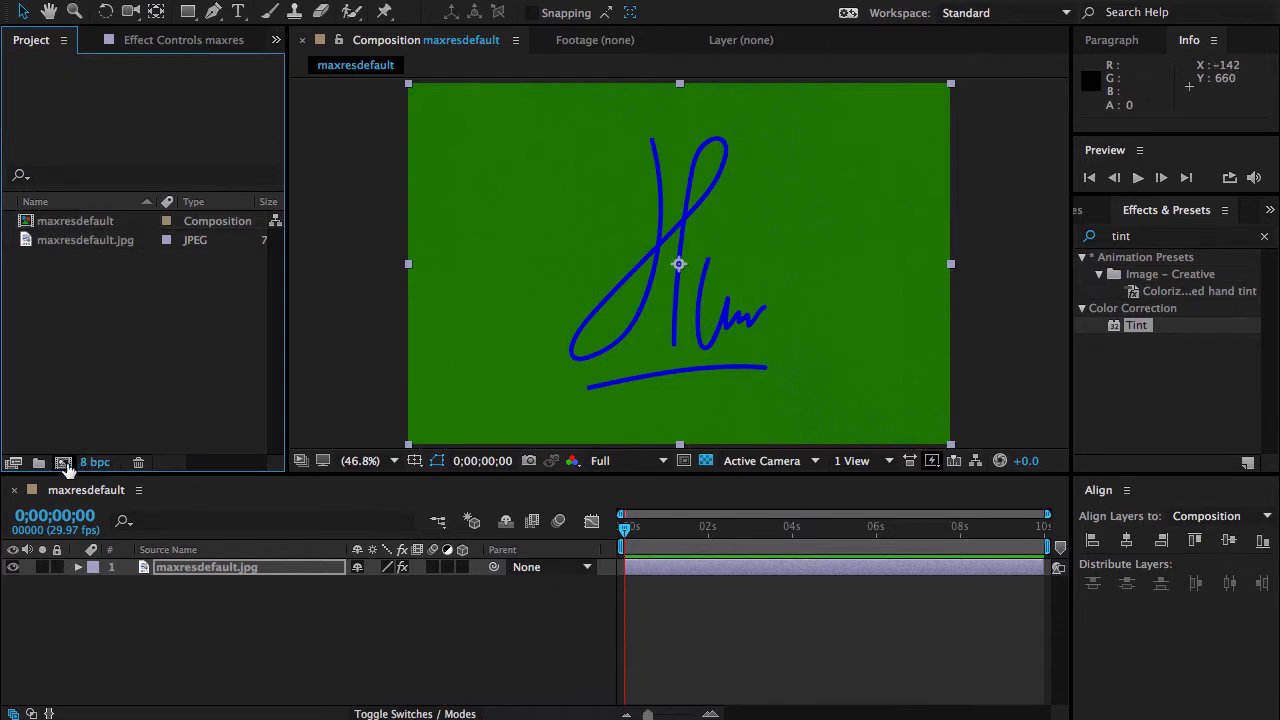
{"action": "left_click", "coordinate": [63, 462]}
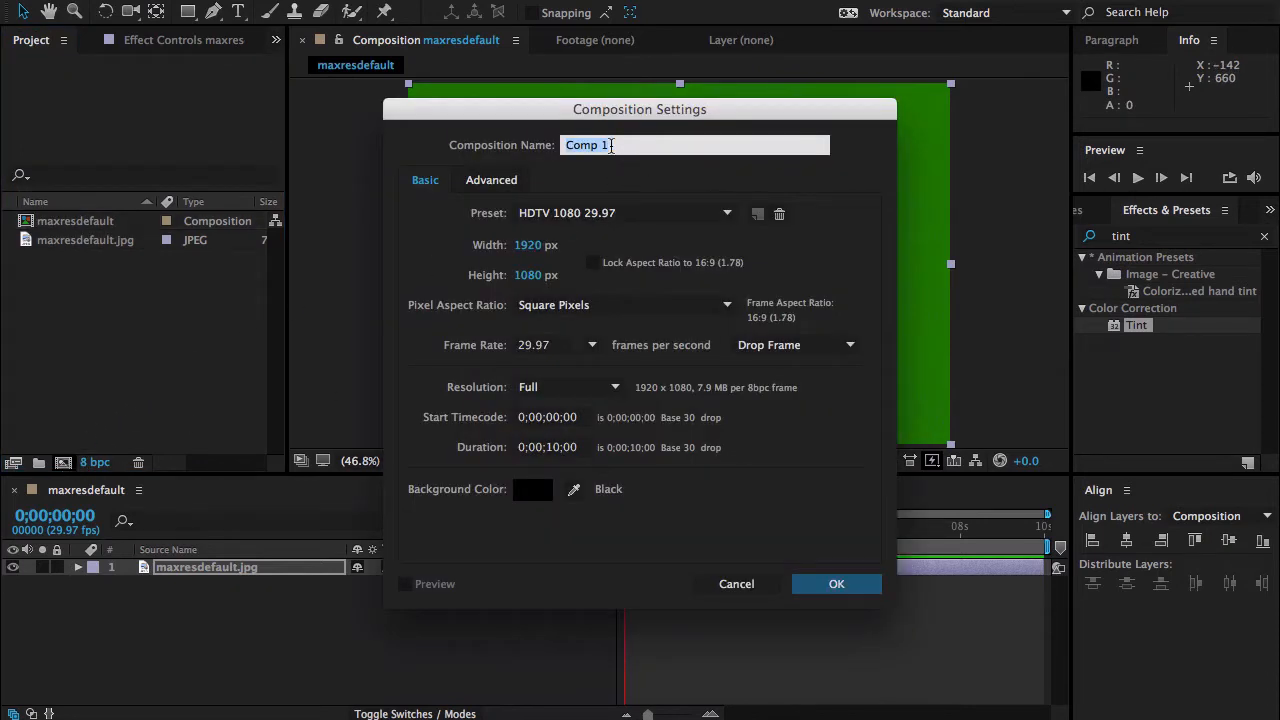
{"action": "type", "text": "Signature_Animation"}
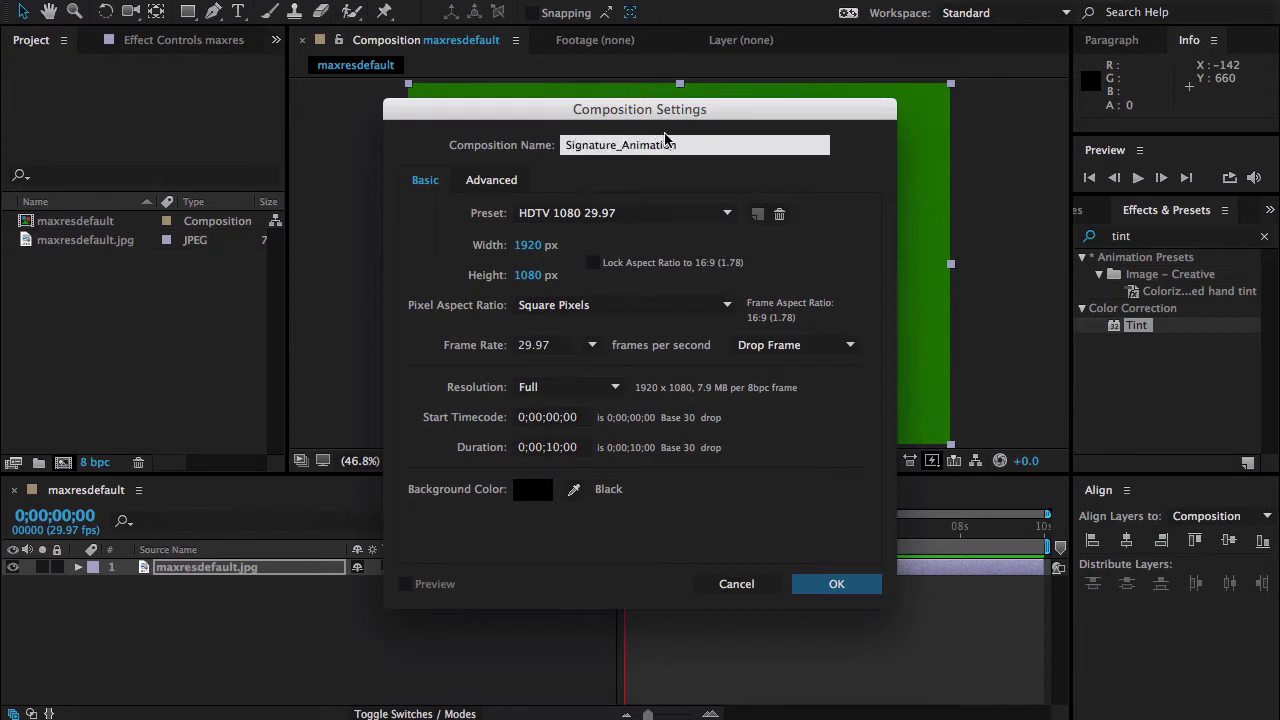
{"action": "left_click", "coordinate": [540, 245]}
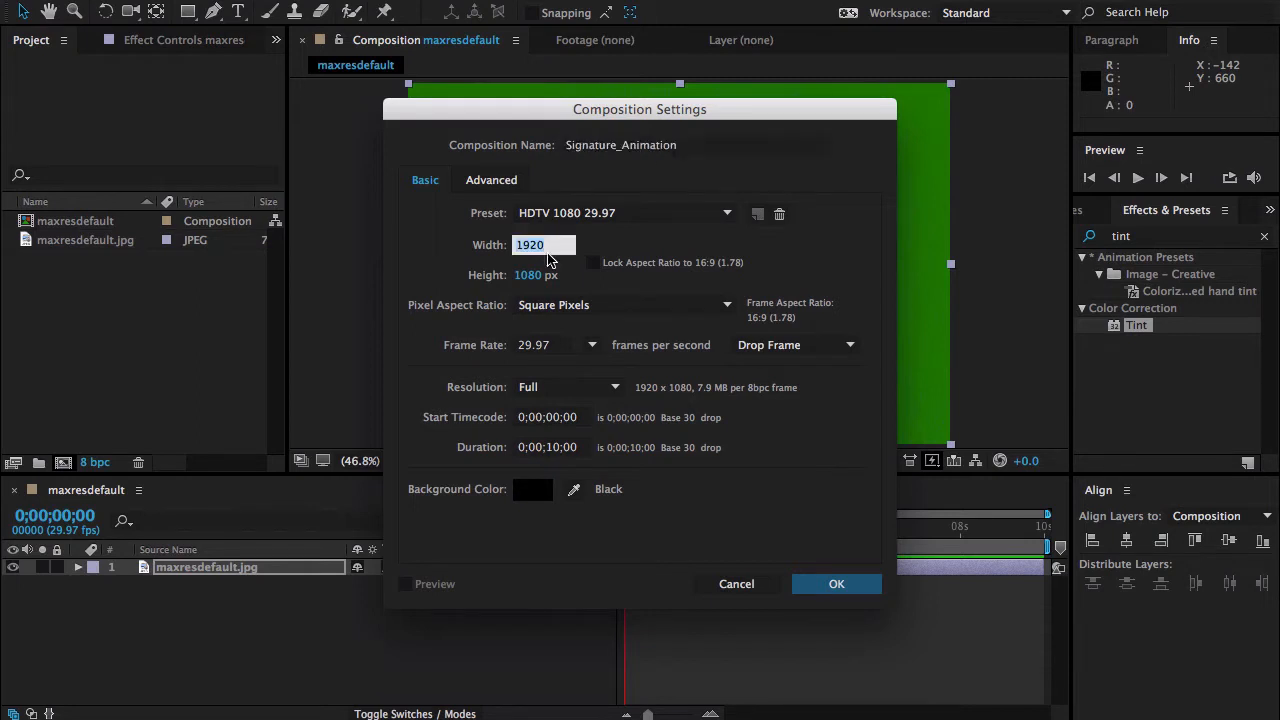
{"action": "left_click", "coordinate": [535, 275]}
{"action": "left_click", "coordinate": [545, 345]}
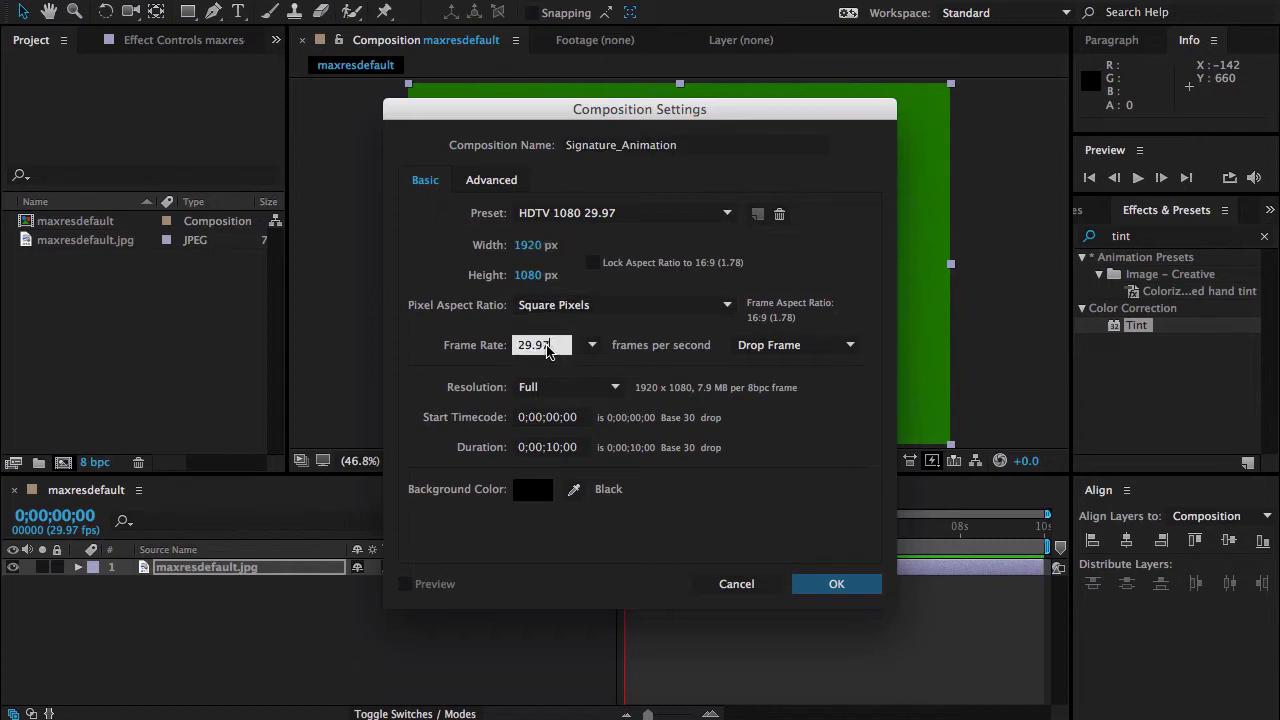
{"action": "left_click", "coordinate": [551, 345]}
{"action": "left_click", "coordinate": [830, 594]}
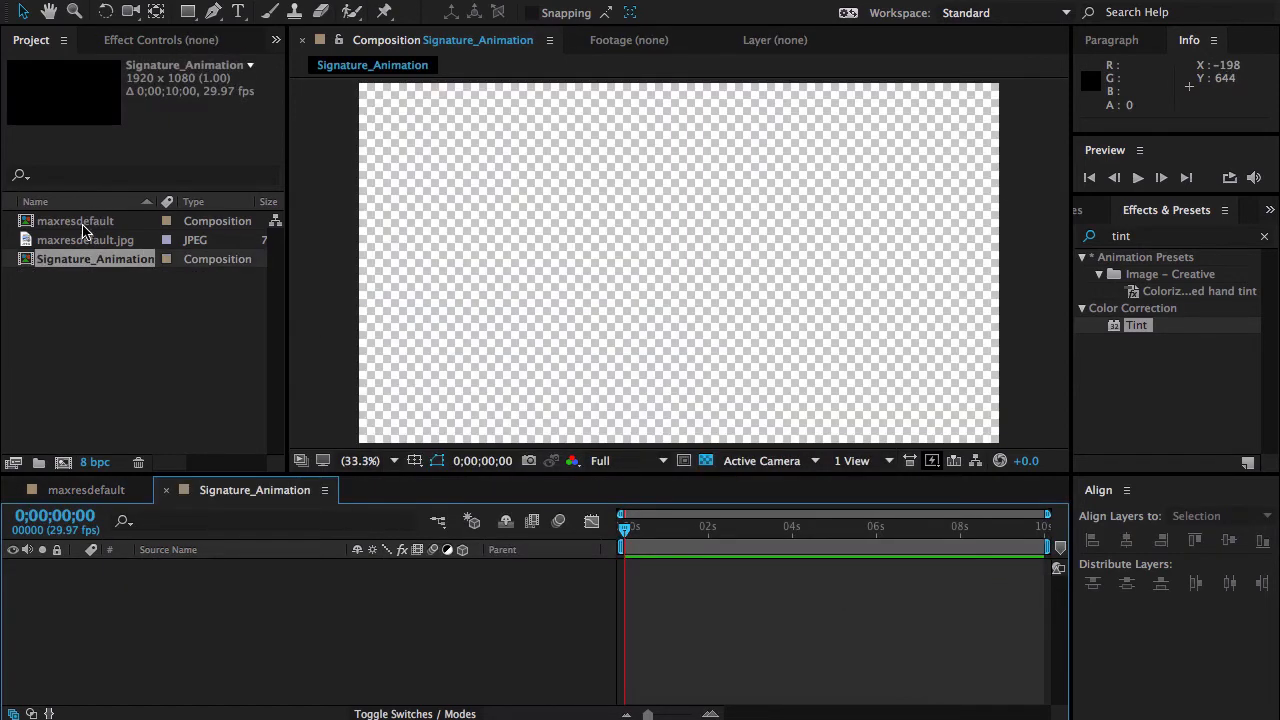
- Rename the maxresdefault composition to Logo and place it in the centre of the Signature_Animation composition
{"action": "double_click", "coordinate": [83, 224]}
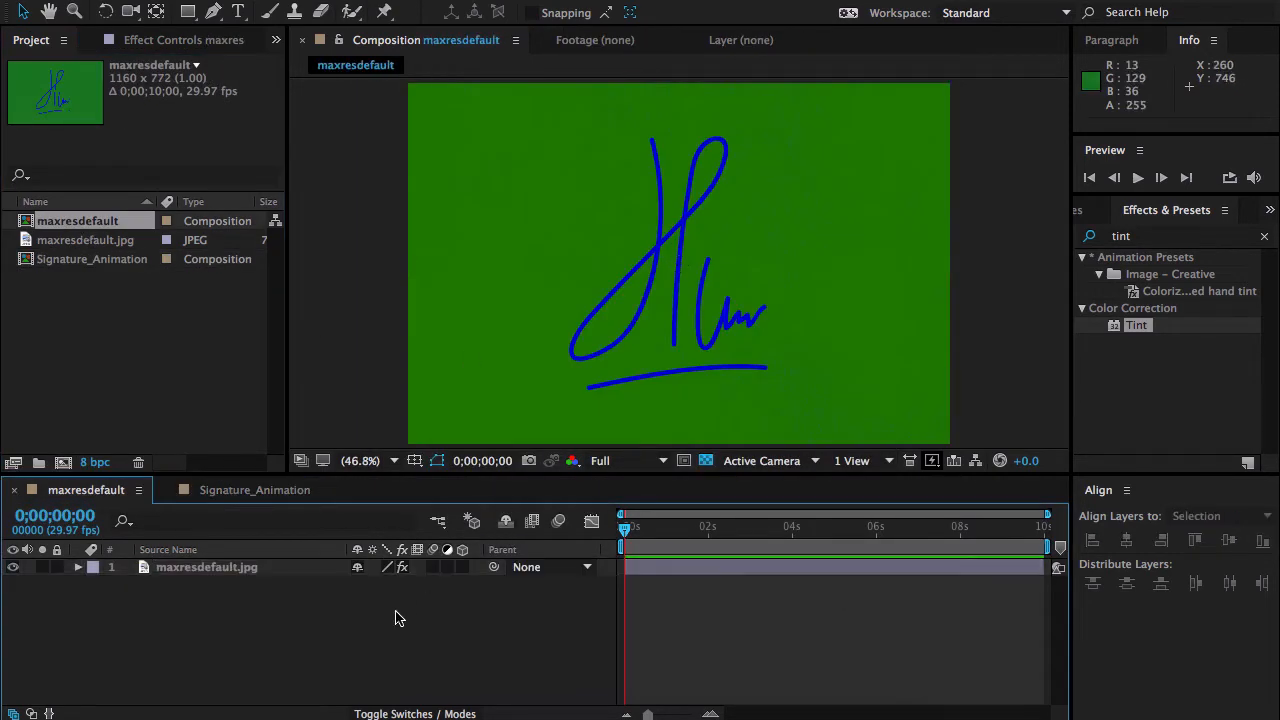
{"action": "key", "text": "ctrl+k"}
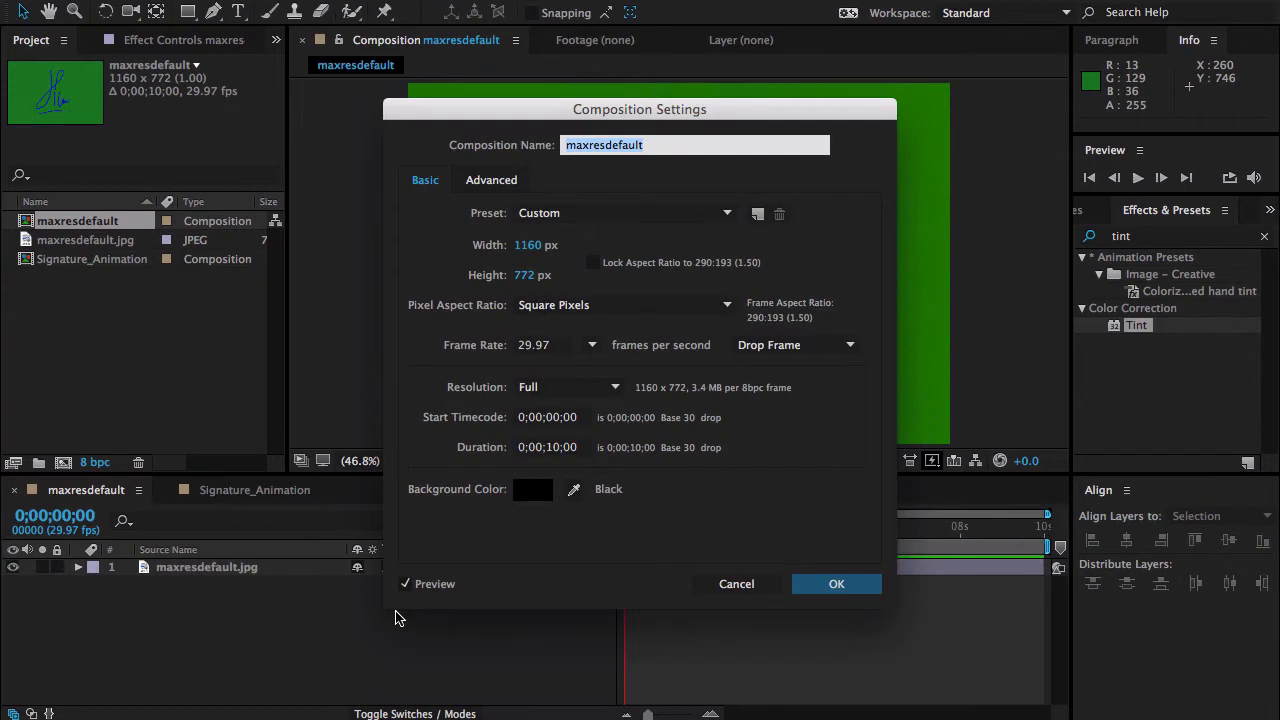
{"action": "type", "text": "Logo"}
{"action": "key", "text": "Return"}
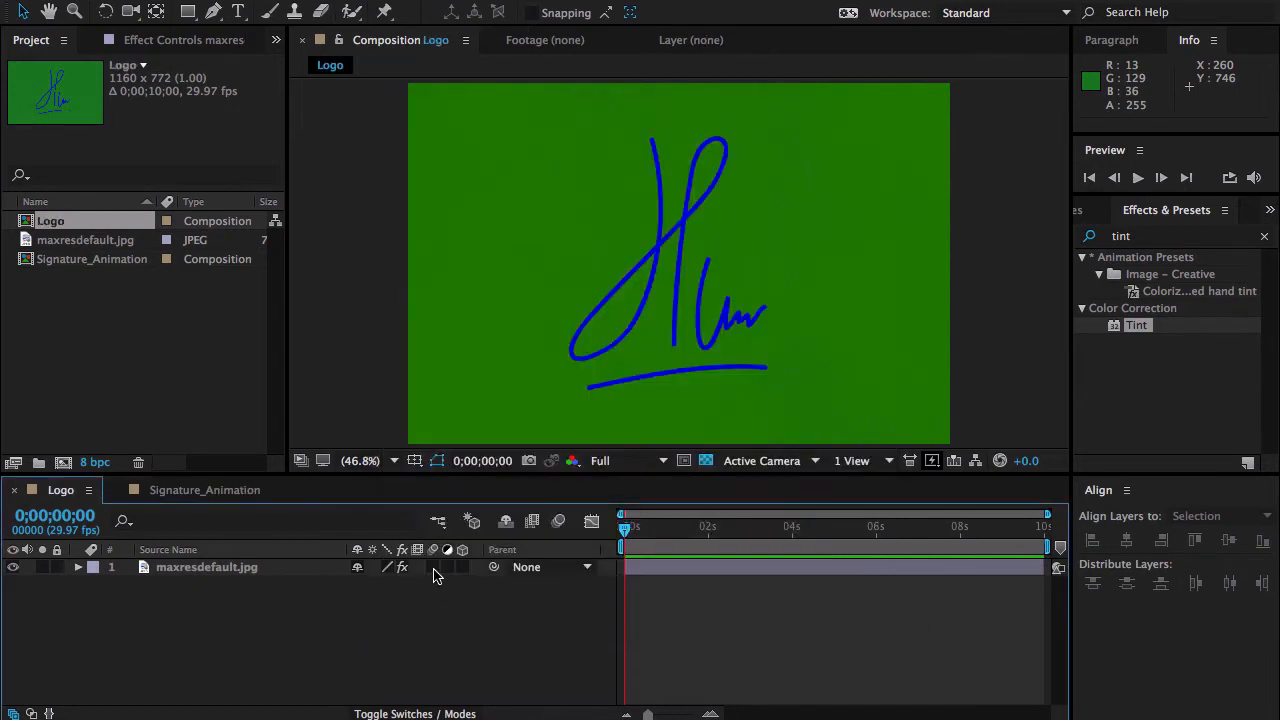
{"action": "left_click", "coordinate": [172, 489]}
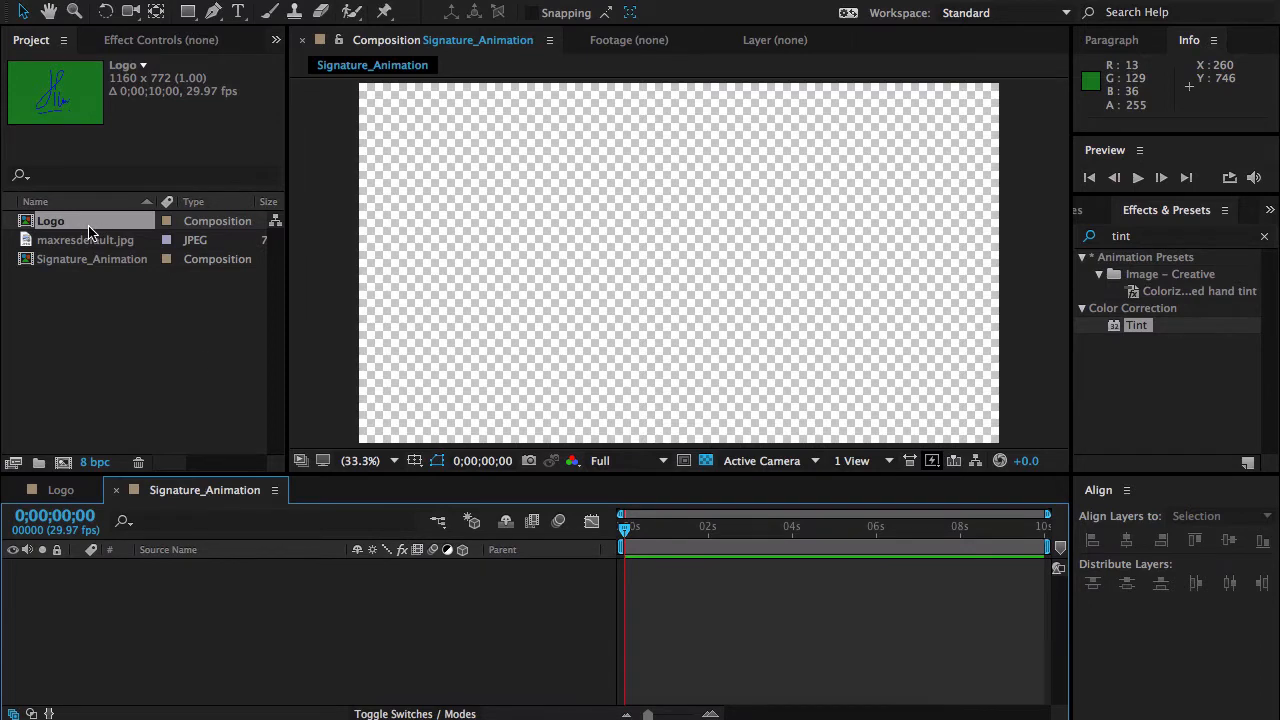
{"action": "left_click_drag", "start_coordinate": [90, 224], "coordinate": [669, 260]}
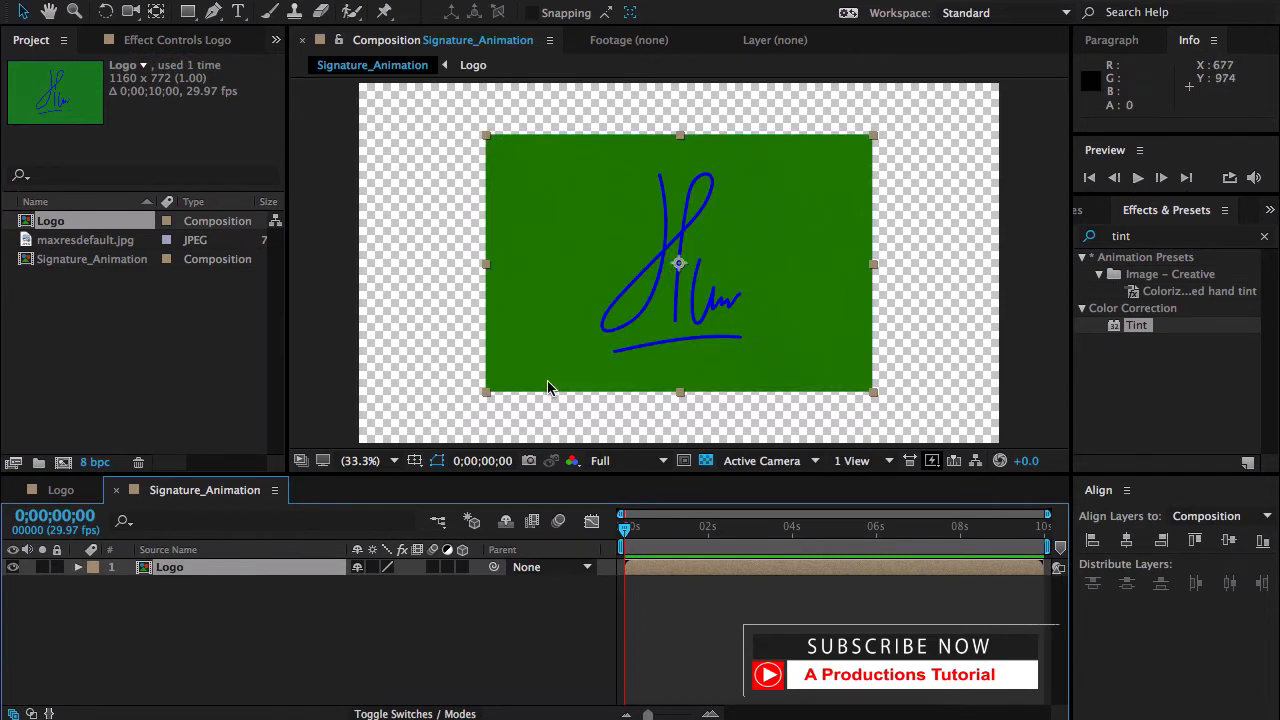
- Find the Keylight (1.2) effect and apply it to the Logo layer in Signature_Animation
{"action": "left_click", "coordinate": [1160, 240]}
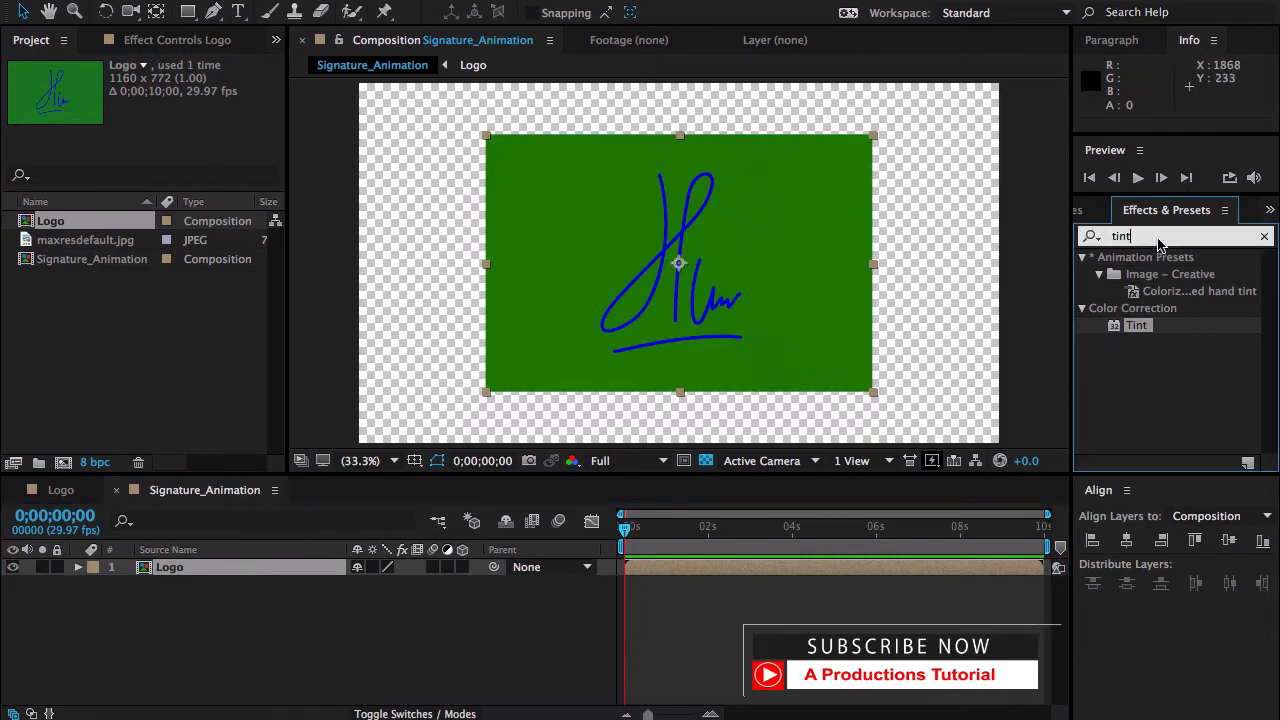
{"action": "type", "text": "1.2"}
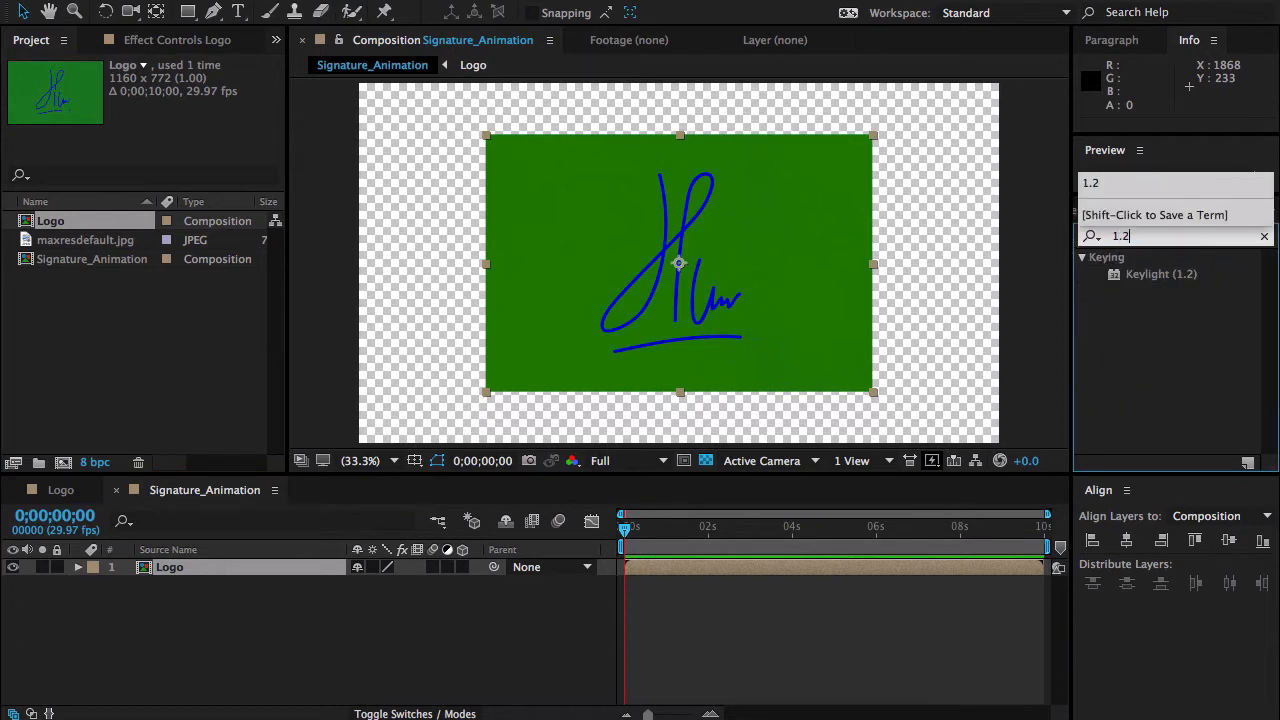
{"action": "left_click", "coordinate": [1140, 276]}
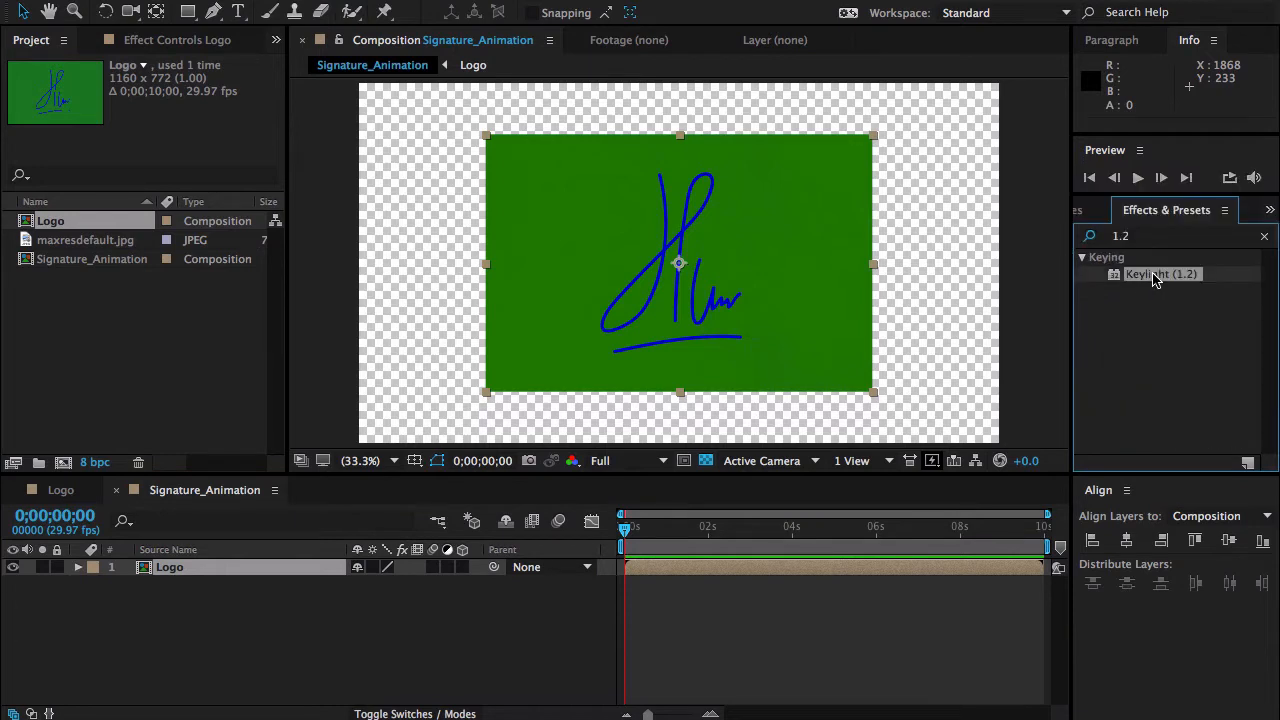
{"action": "left_click_drag", "start_coordinate": [1155, 279], "coordinate": [698, 272]}
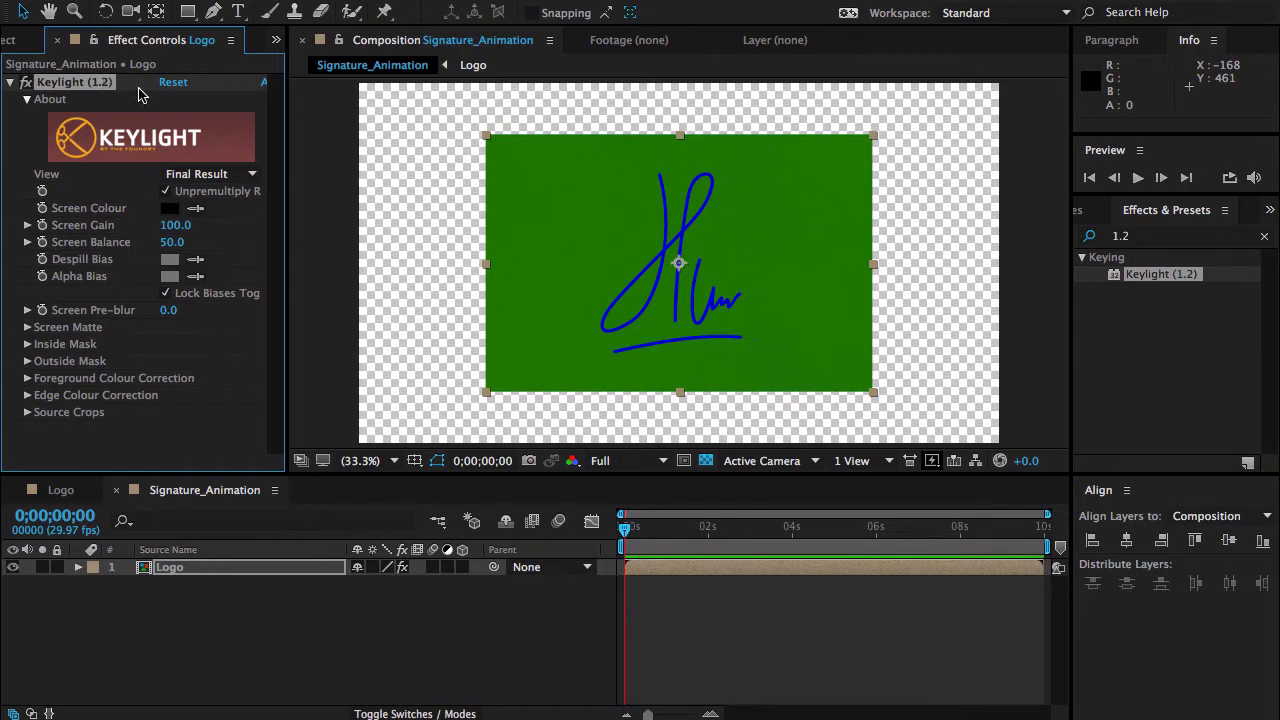
- Key out the Logo layer's background by sampling its green as the Keylight Screen Colour
{"action": "left_click", "coordinate": [195, 208]}
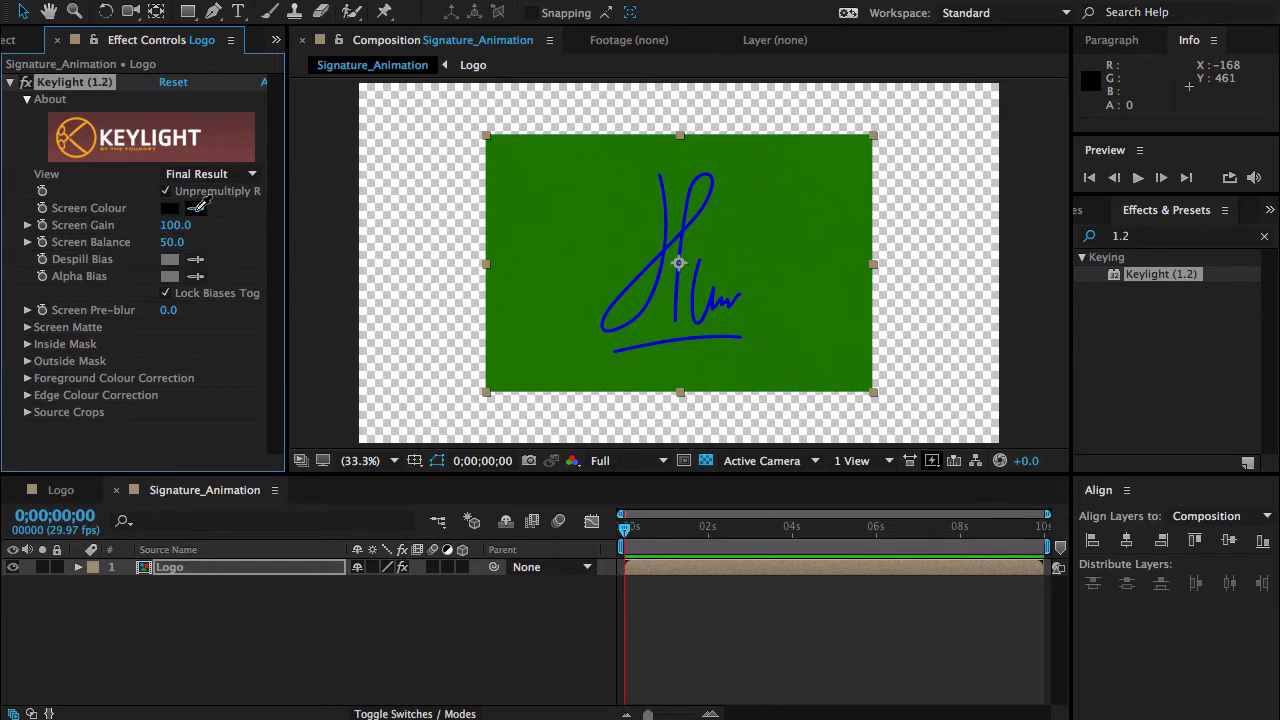
{"action": "left_click", "coordinate": [526, 170]}
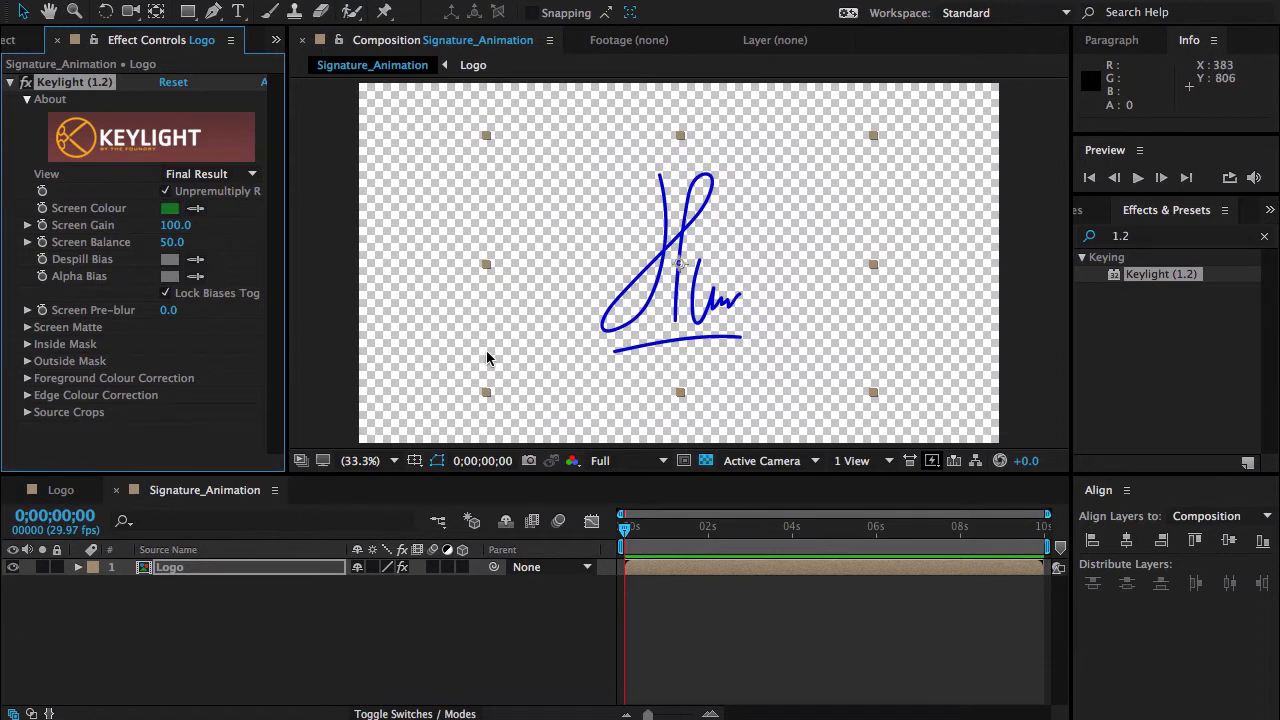
{"action": "left_click", "coordinate": [235, 598]}
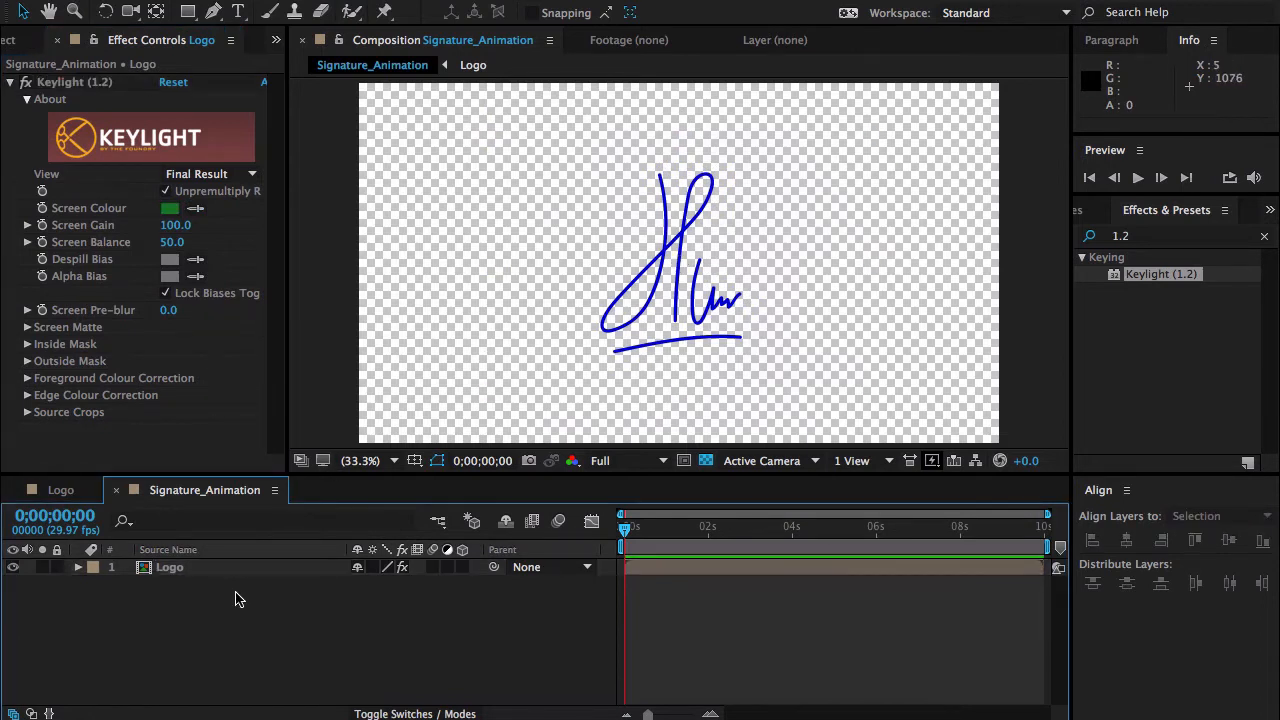
- Create a white 1920 x 1080 px solid named BG and place it beneath the Logo layer
{"action": "right_click", "coordinate": [236, 598]}
{"action": "mouse_move", "coordinate": [355, 540]}
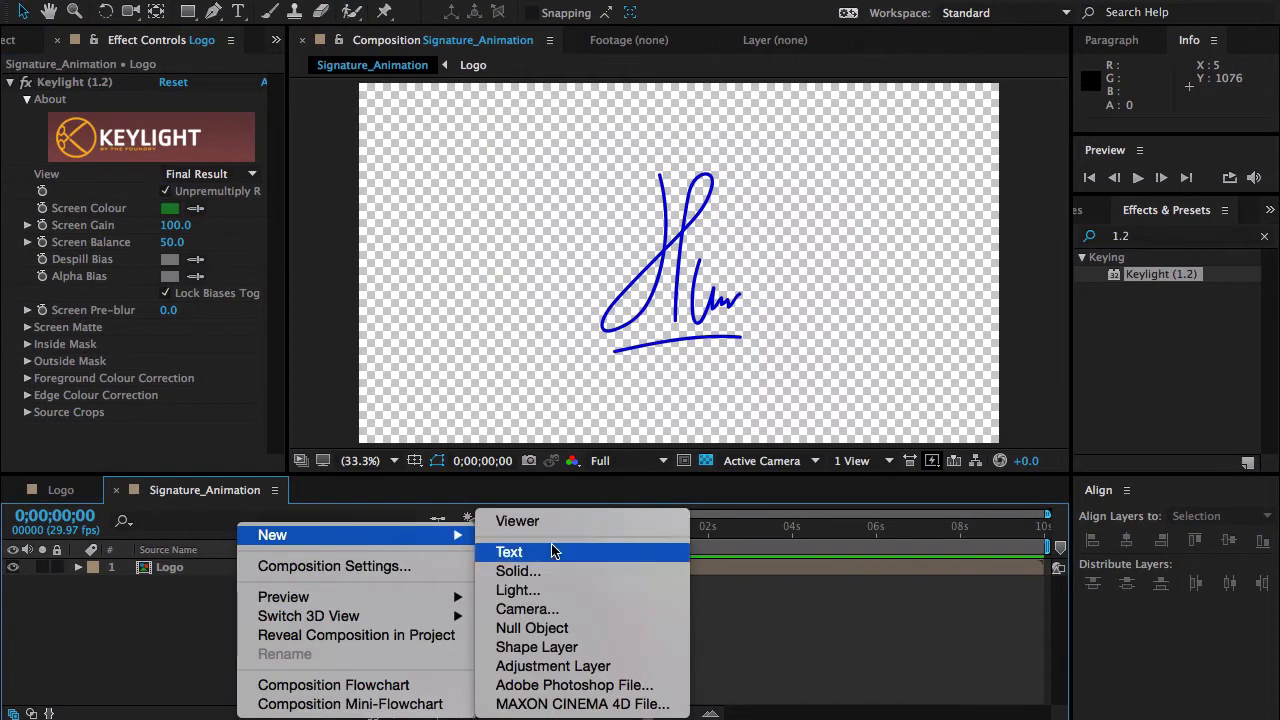
{"action": "left_click", "coordinate": [543, 575]}
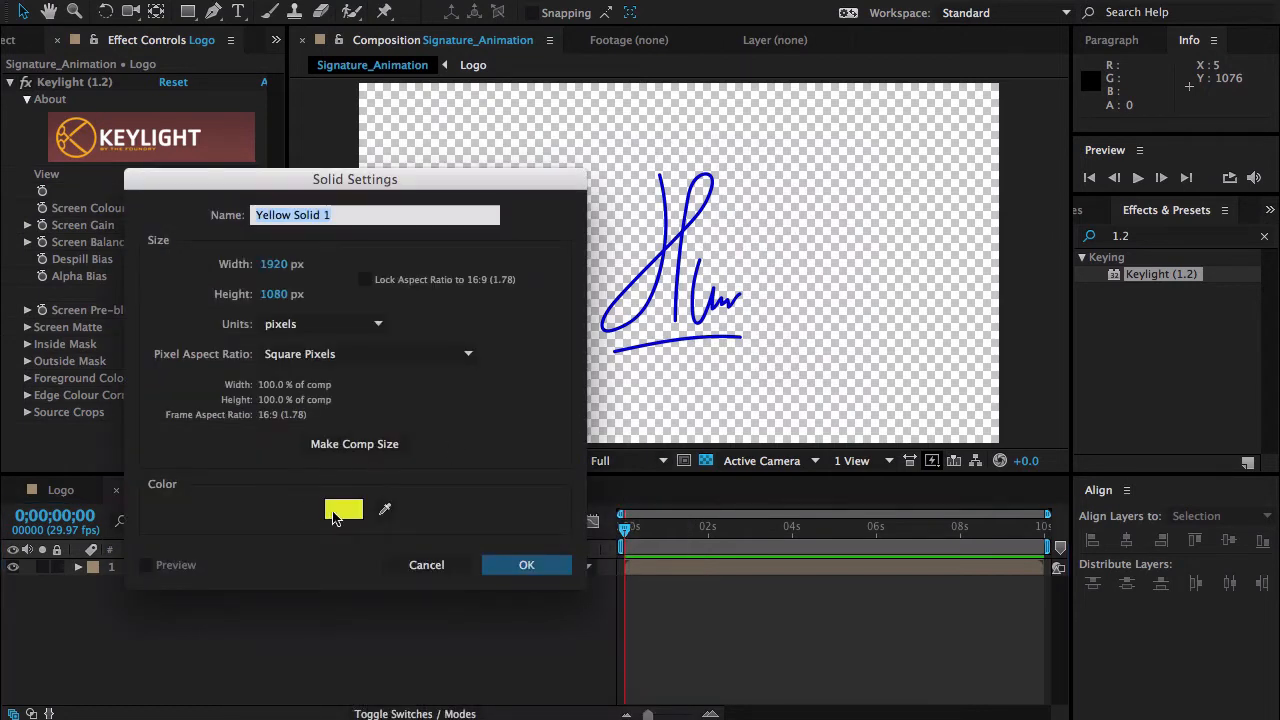
{"action": "left_click", "coordinate": [335, 515]}
{"action": "left_click_drag", "start_coordinate": [949, 446], "coordinate": [720, 365]}
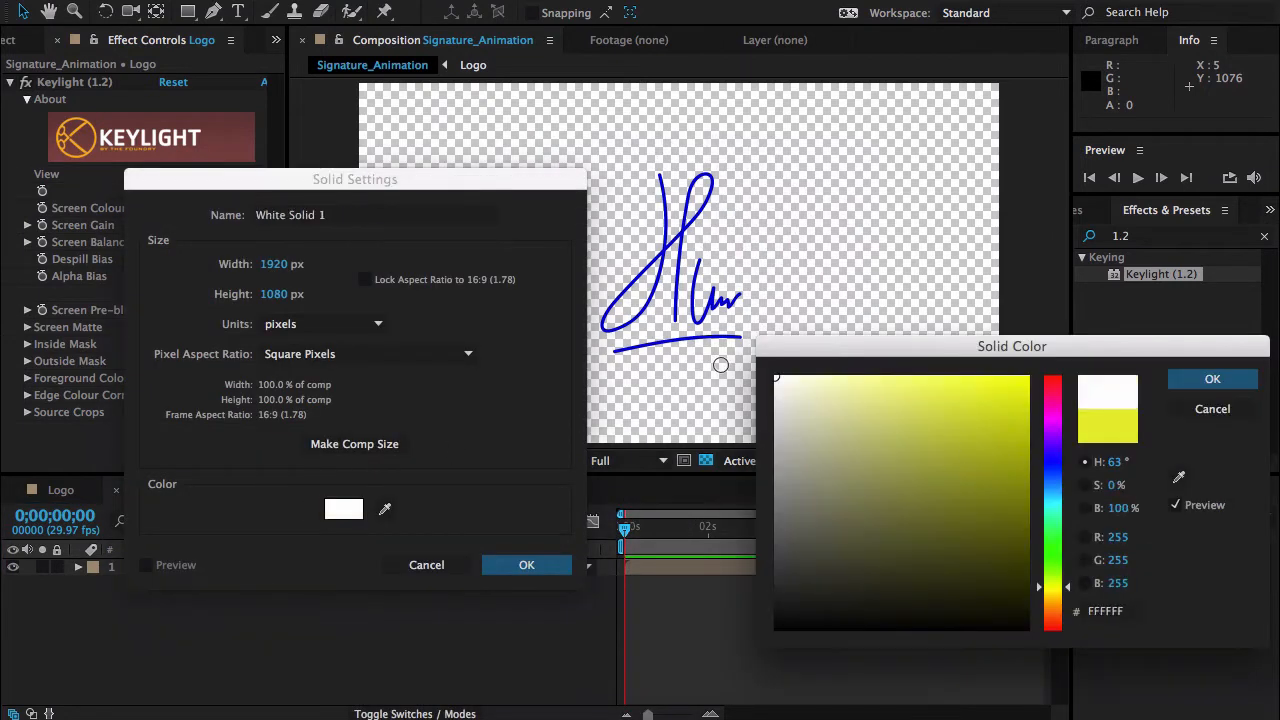
{"action": "left_click", "coordinate": [1212, 379]}
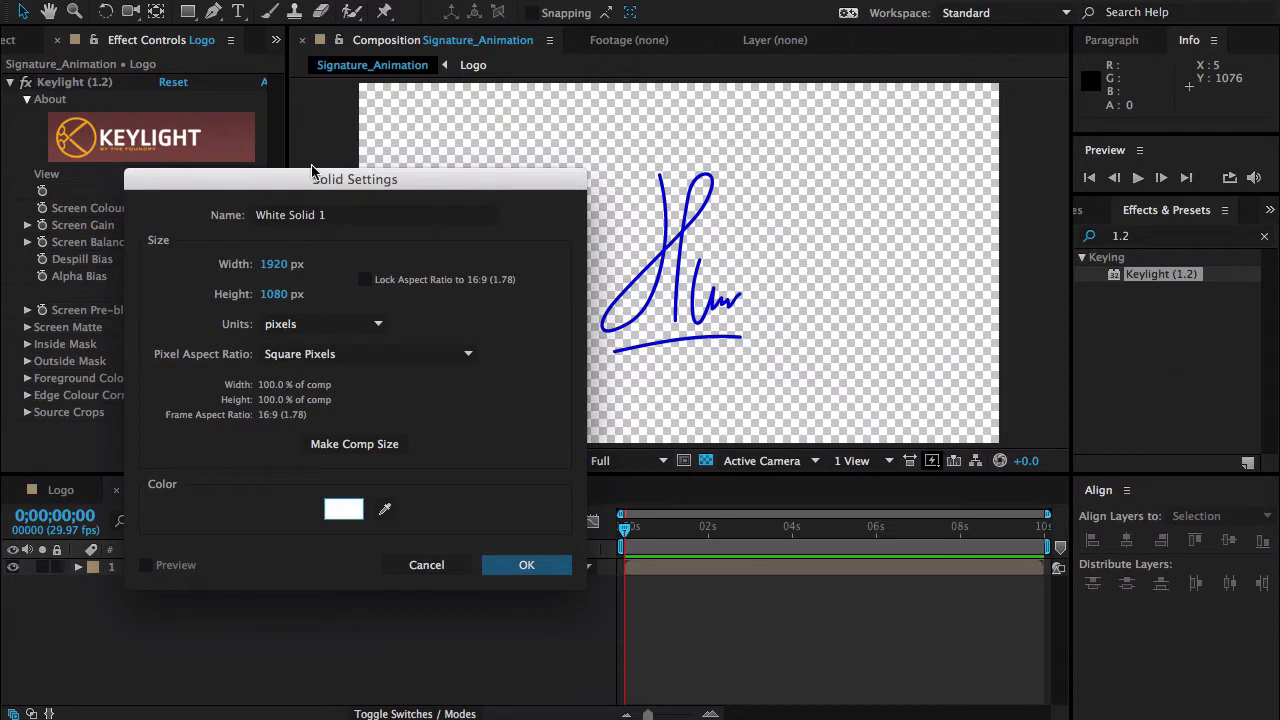
{"action": "left_click_drag", "start_coordinate": [335, 215], "coordinate": [233, 218]}
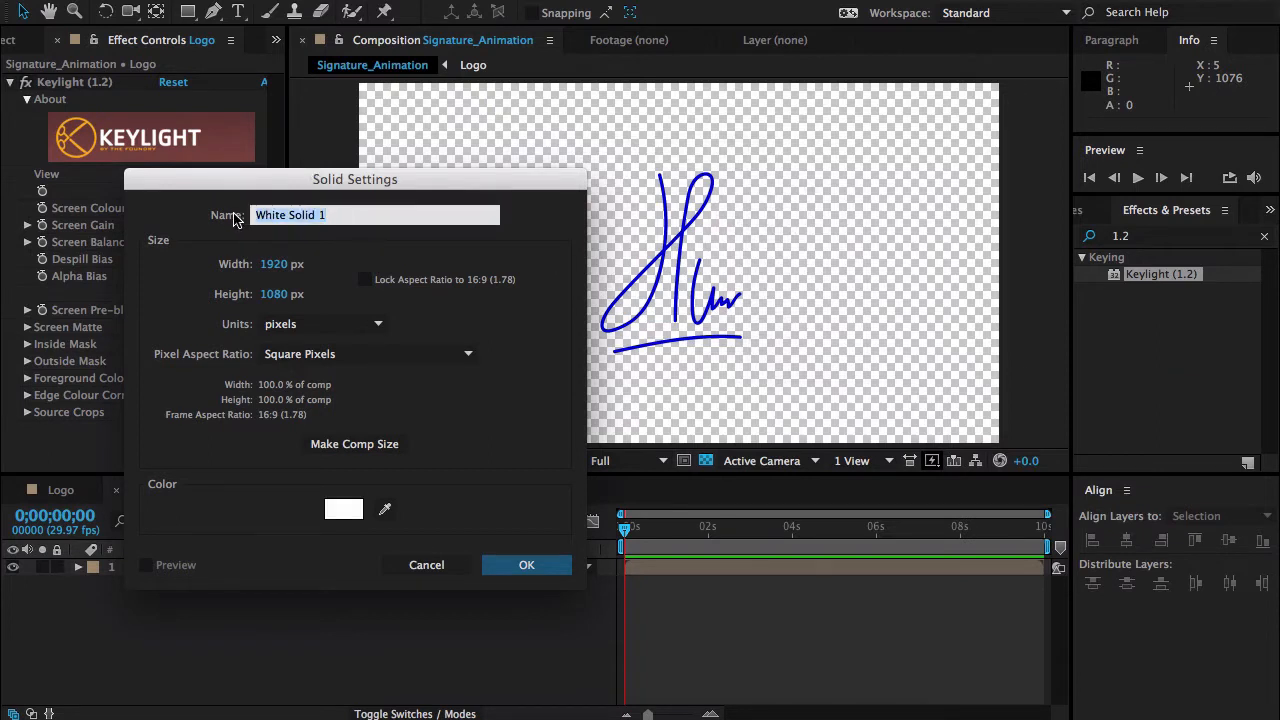
{"action": "type", "text": "BG"}
{"action": "key", "text": "Return"}
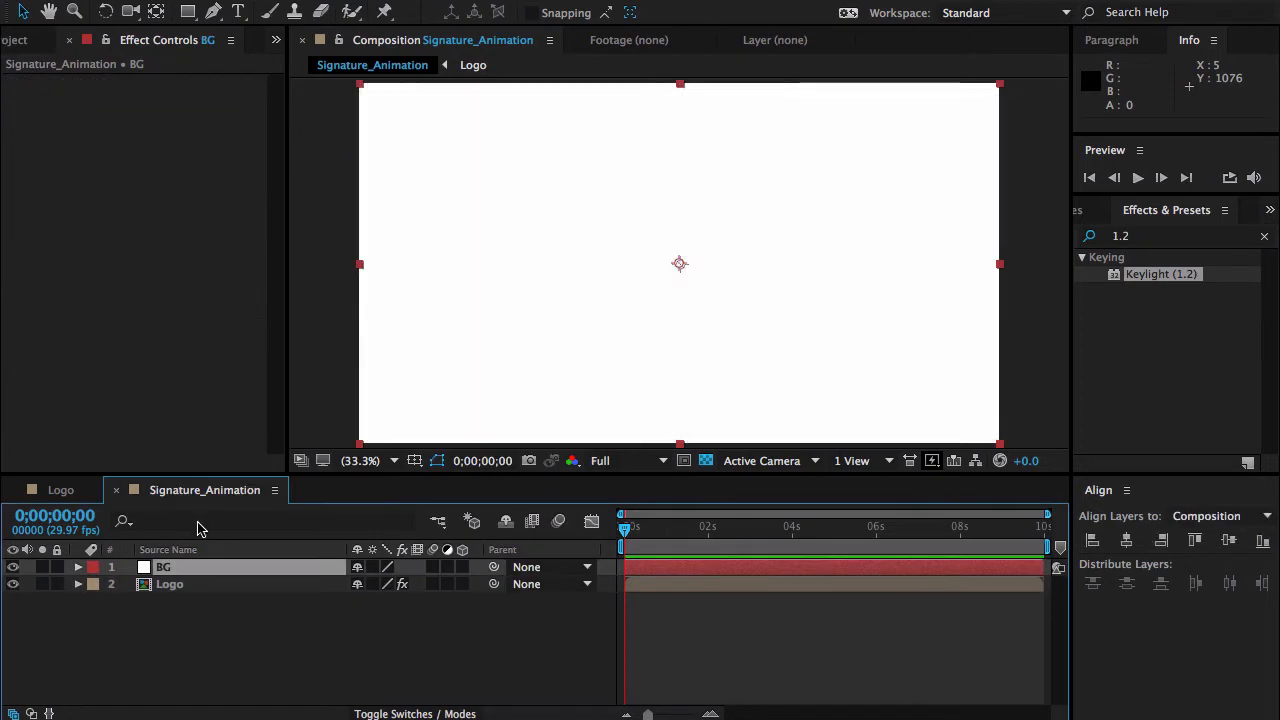
{"action": "left_click_drag", "start_coordinate": [173, 568], "coordinate": [172, 620]}
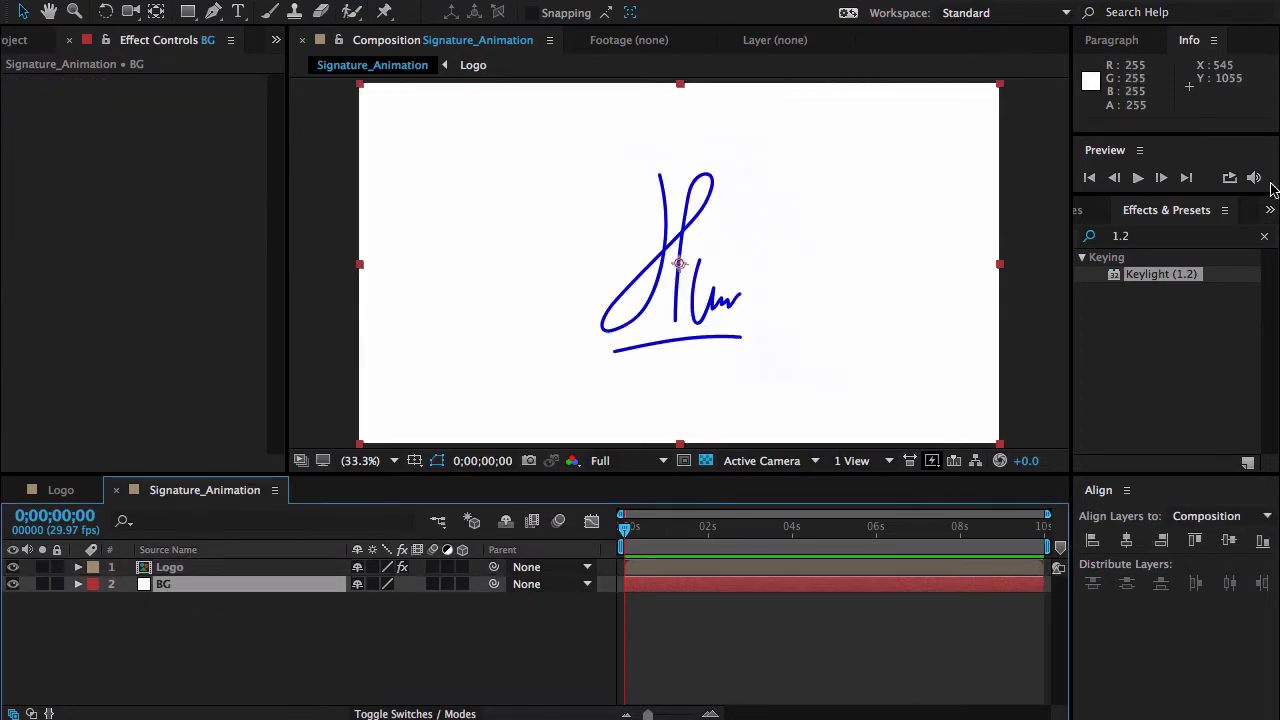
- Find the Gradient Ramp effect and apply it to the BG layer
{"action": "left_click", "coordinate": [1144, 238]}
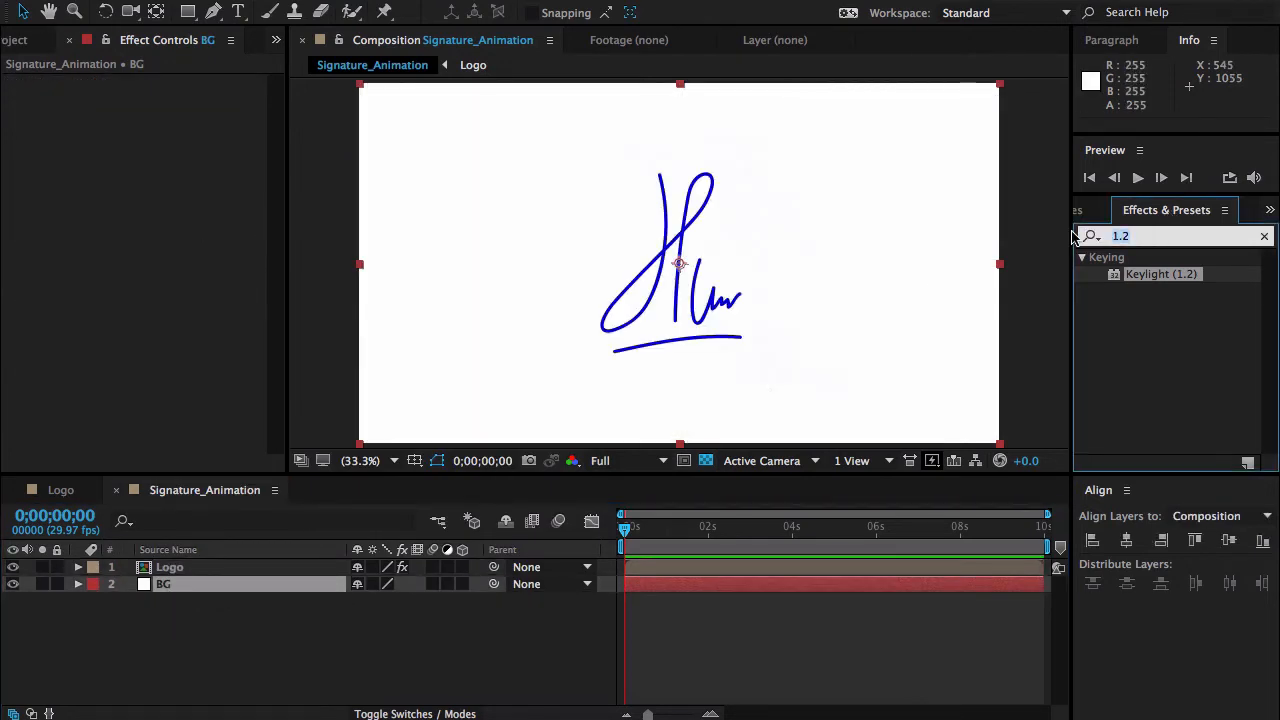
{"action": "type", "text": "ramp"}
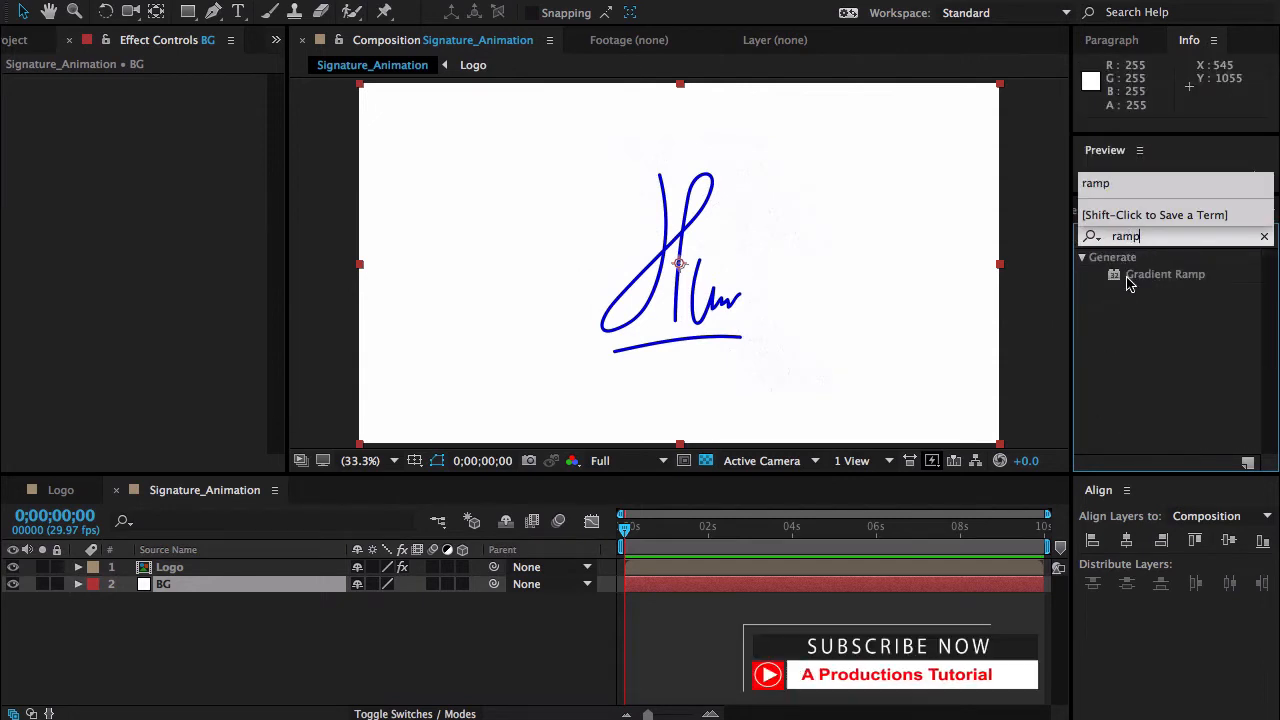
{"action": "left_click_drag", "start_coordinate": [1128, 284], "coordinate": [876, 272]}
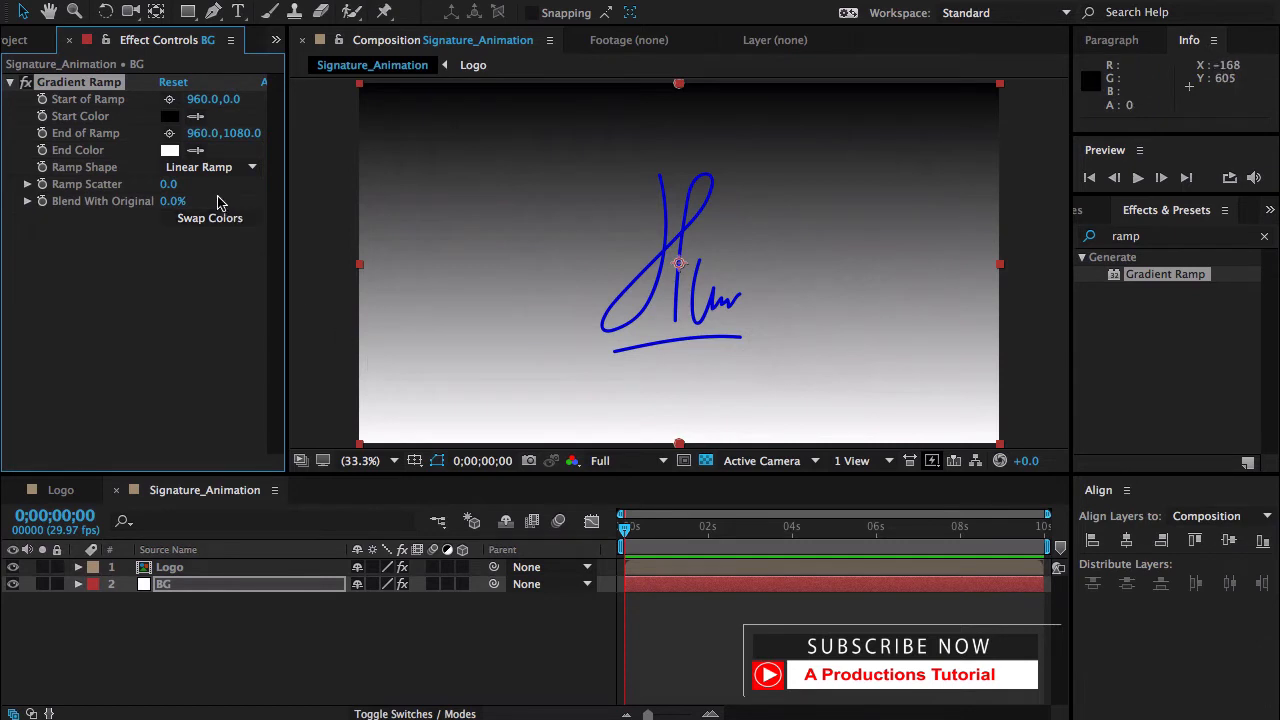
- Set the Gradient Ramp's Start Color on the BG layer to light blue, C6F7FA
{"action": "left_click", "coordinate": [170, 117]}
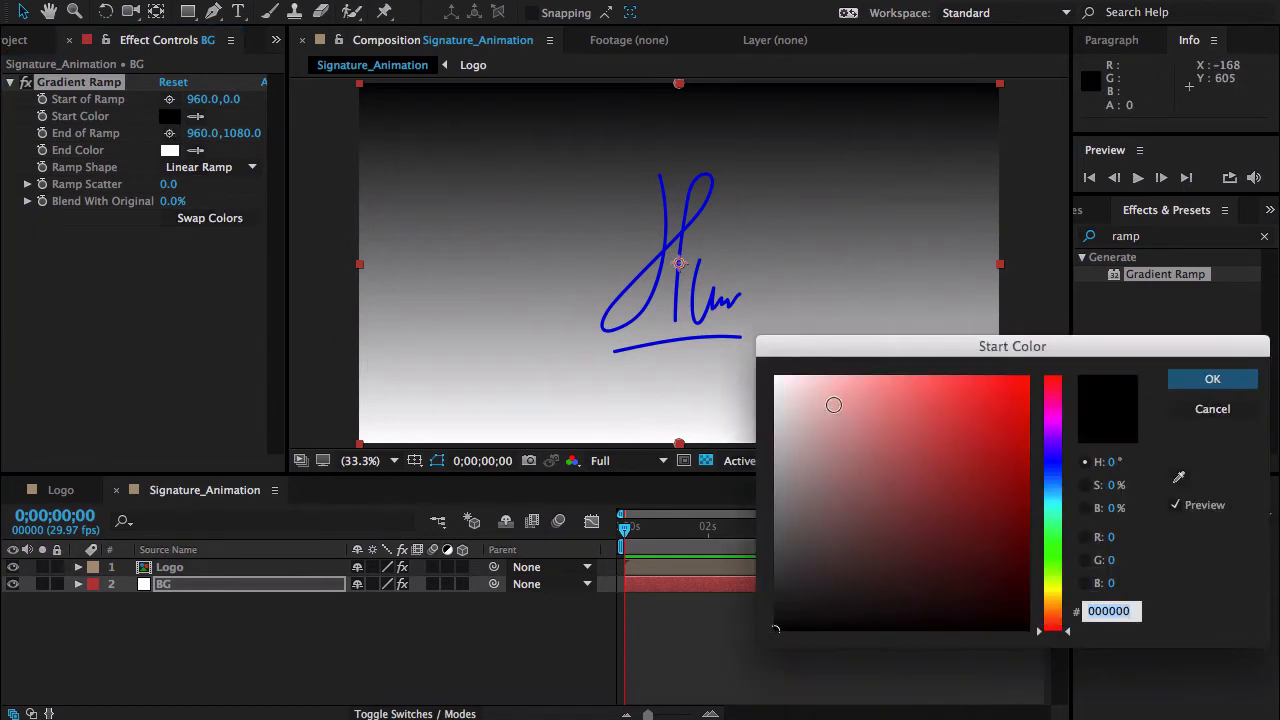
{"action": "left_click", "coordinate": [1053, 501]}
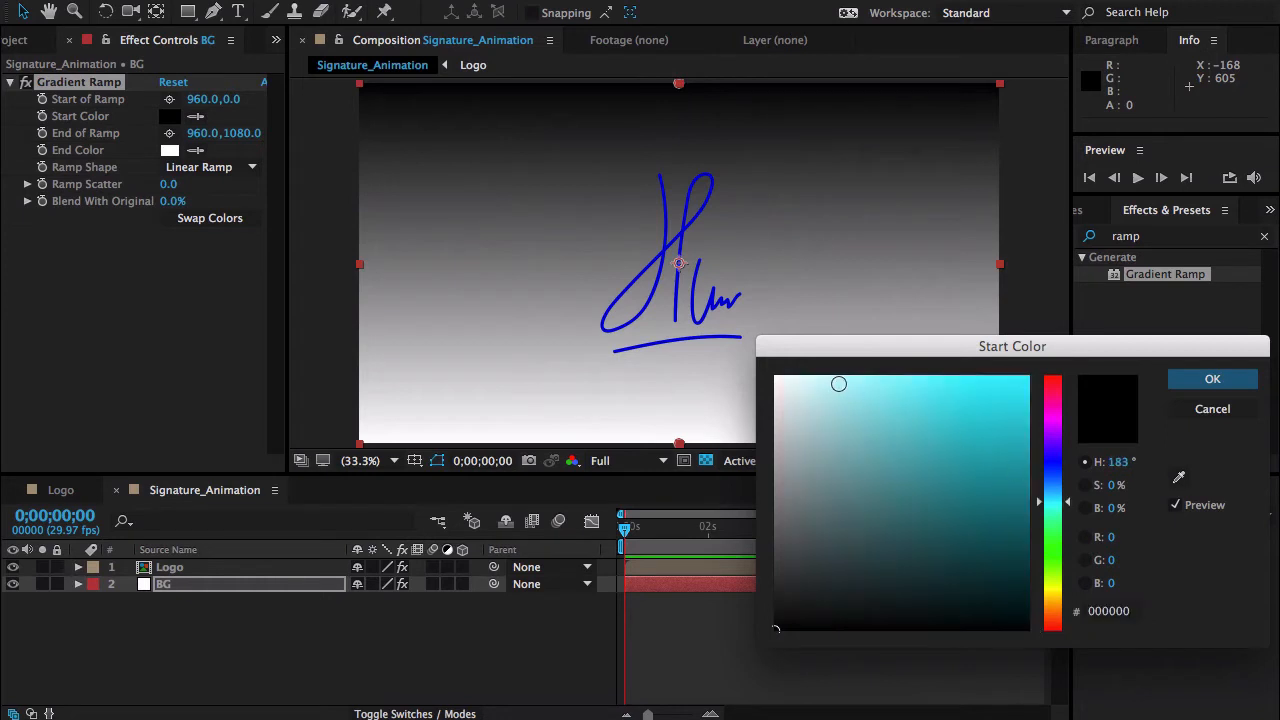
{"action": "left_click_drag", "start_coordinate": [838, 381], "coordinate": [828, 380]}
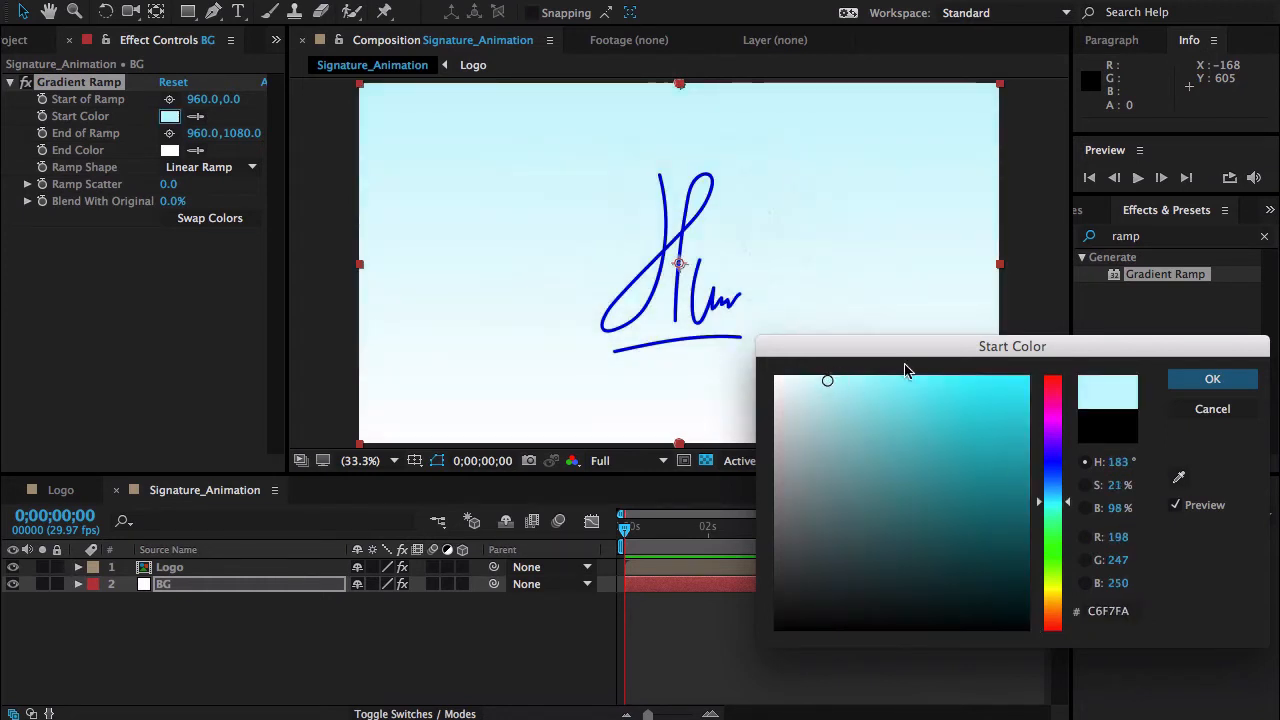
{"action": "left_click", "coordinate": [1192, 384]}
{"action": "left_click", "coordinate": [300, 665]}
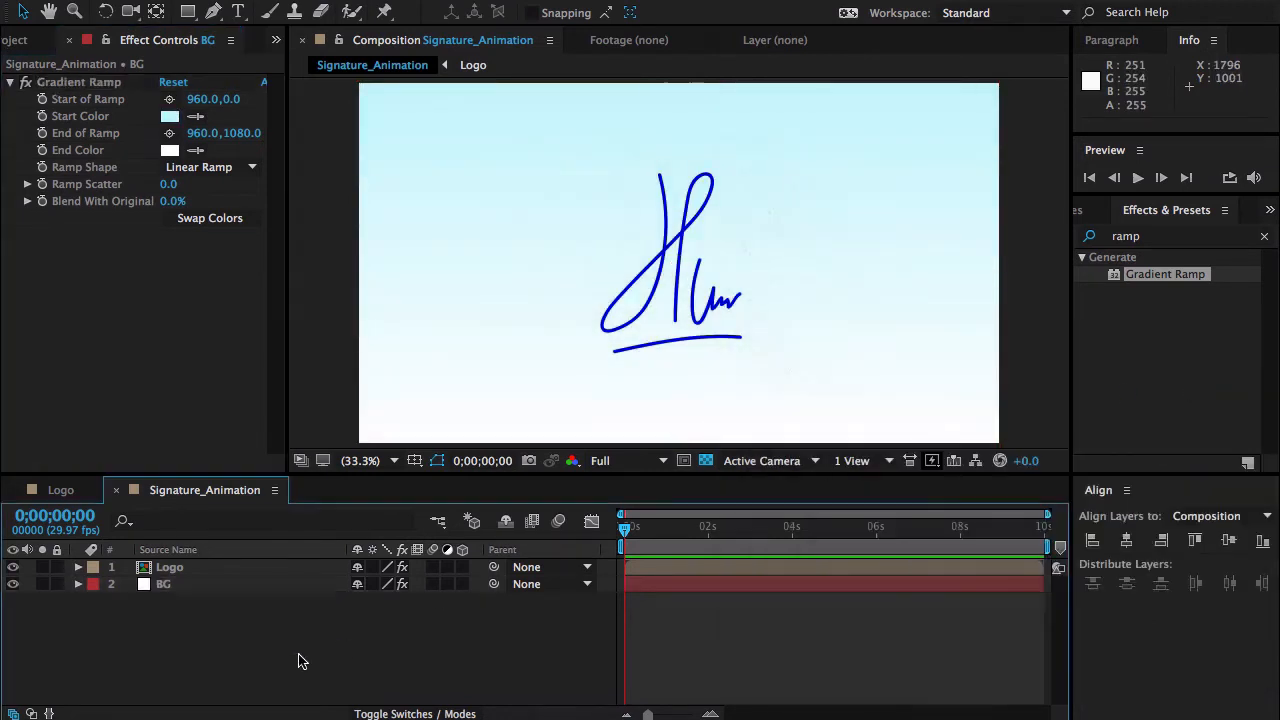
- Start a Pen tool mask on the Logo layer, tracing the signature's first downstroke and its lower loop
{"action": "left_click", "coordinate": [231, 583]}
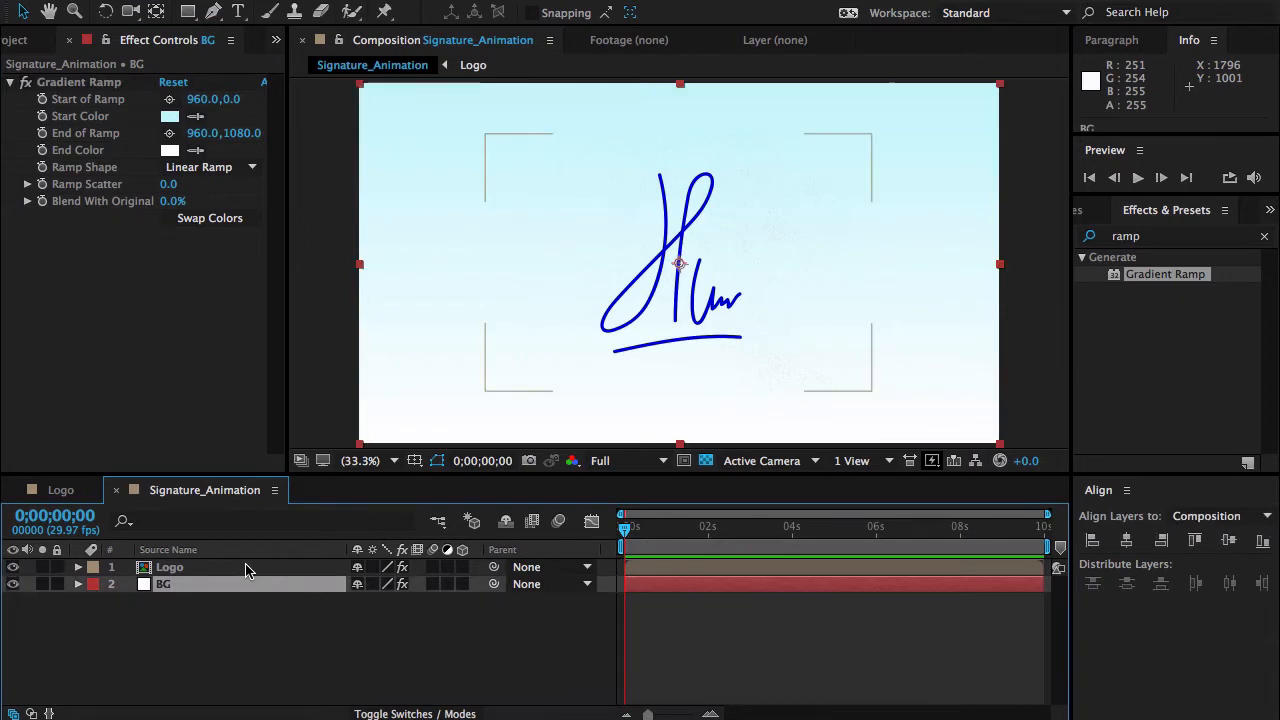
{"action": "left_click", "coordinate": [233, 567]}
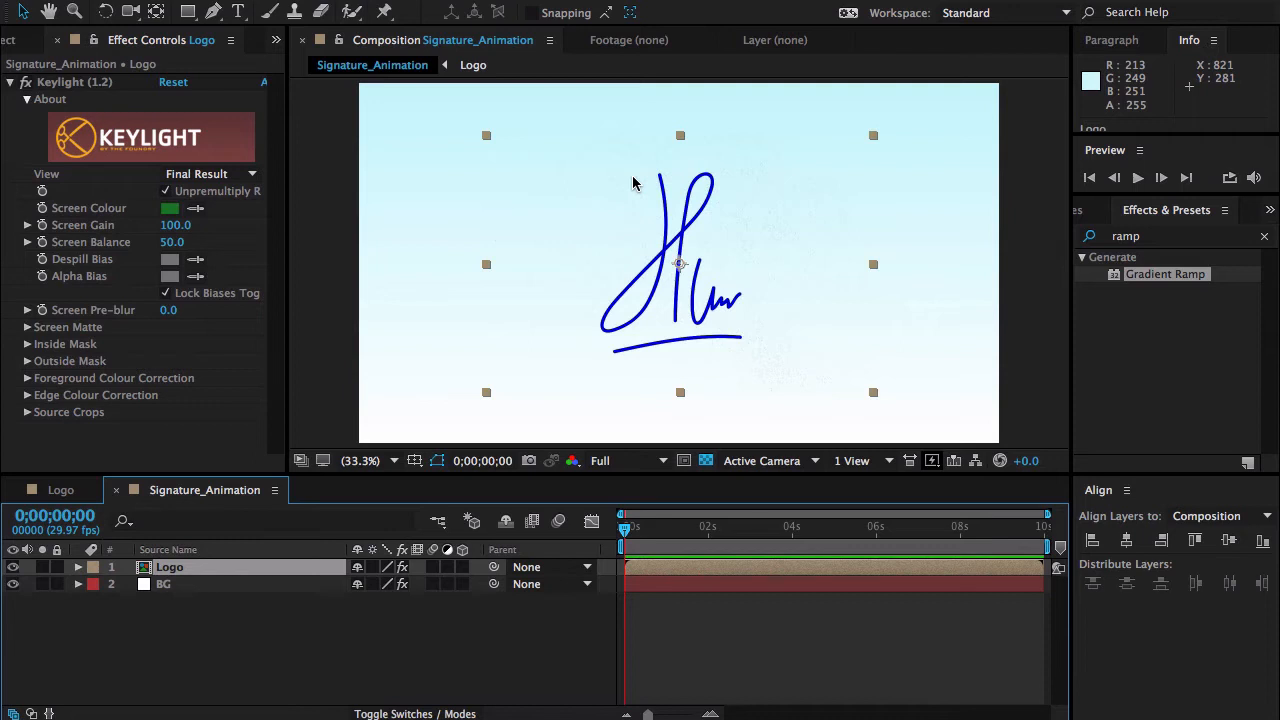
{"action": "left_click", "coordinate": [214, 14]}
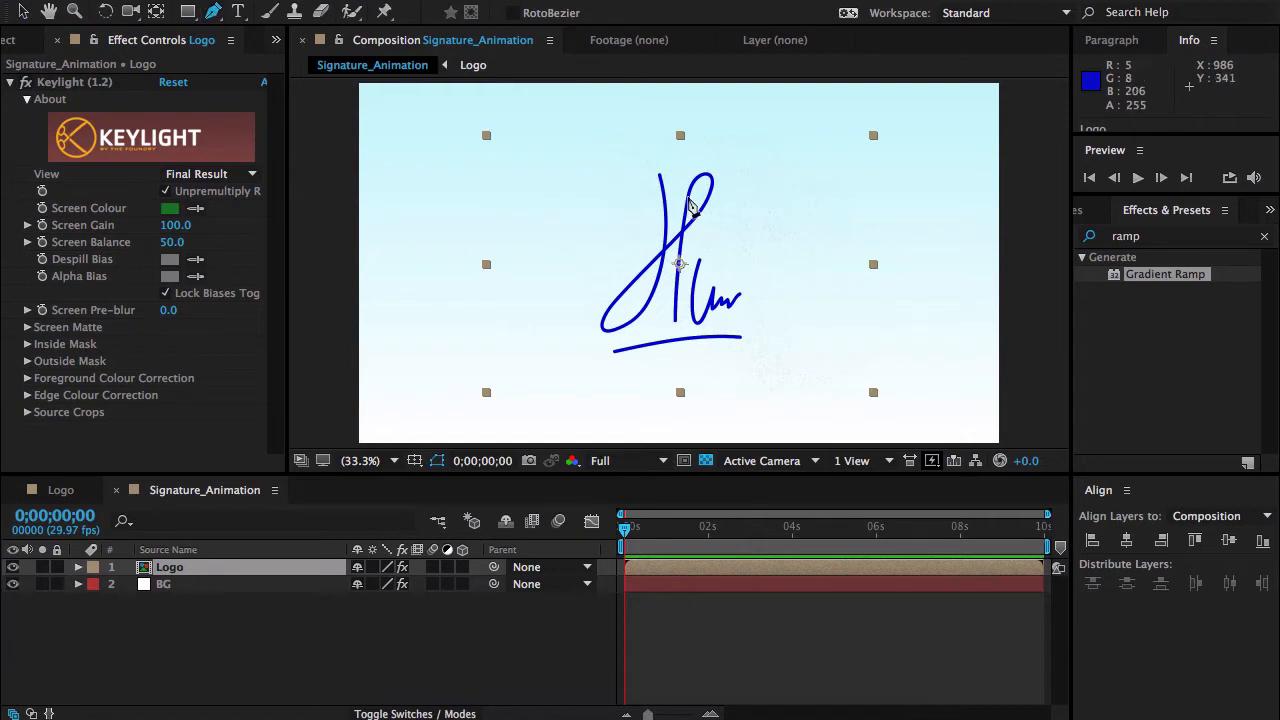
{"action": "scroll", "coordinate": [690, 206], "scroll_direction": "down", "scroll_amount": 2}
{"action": "scroll", "coordinate": [690, 206], "scroll_direction": "up", "scroll_amount": 2}
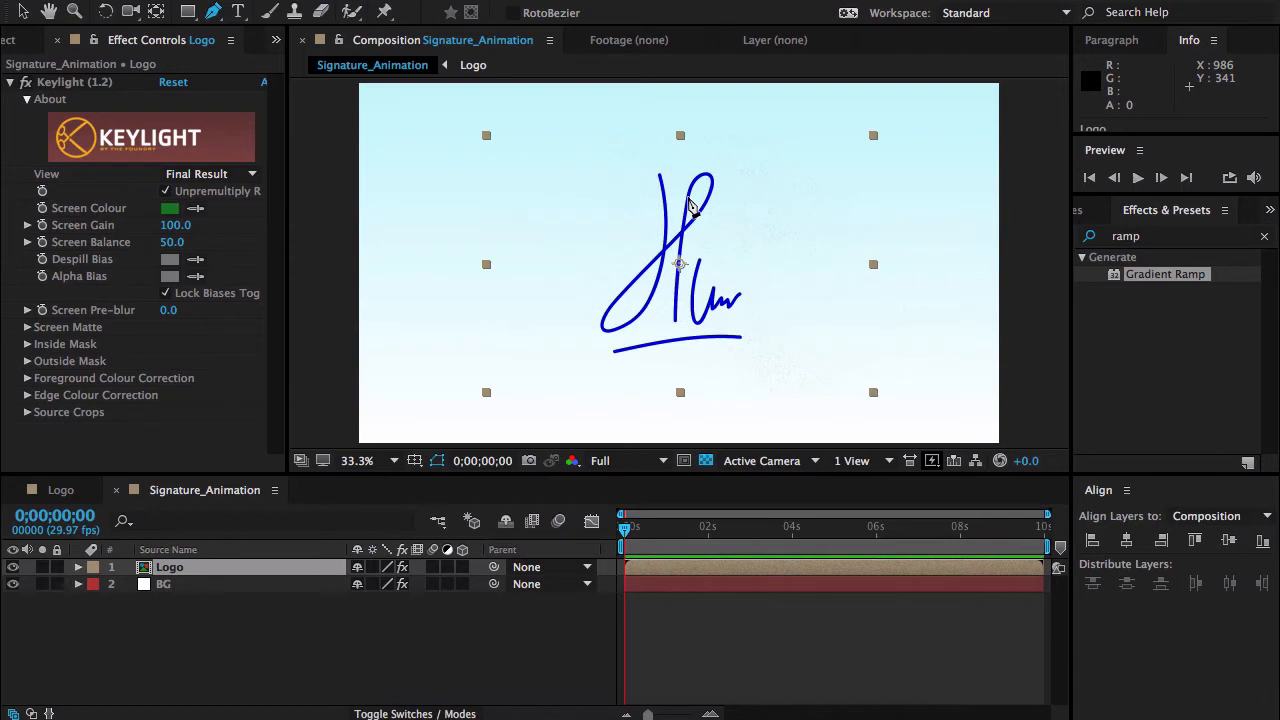
{"action": "scroll", "coordinate": [690, 206], "scroll_direction": "up", "scroll_amount": 3}
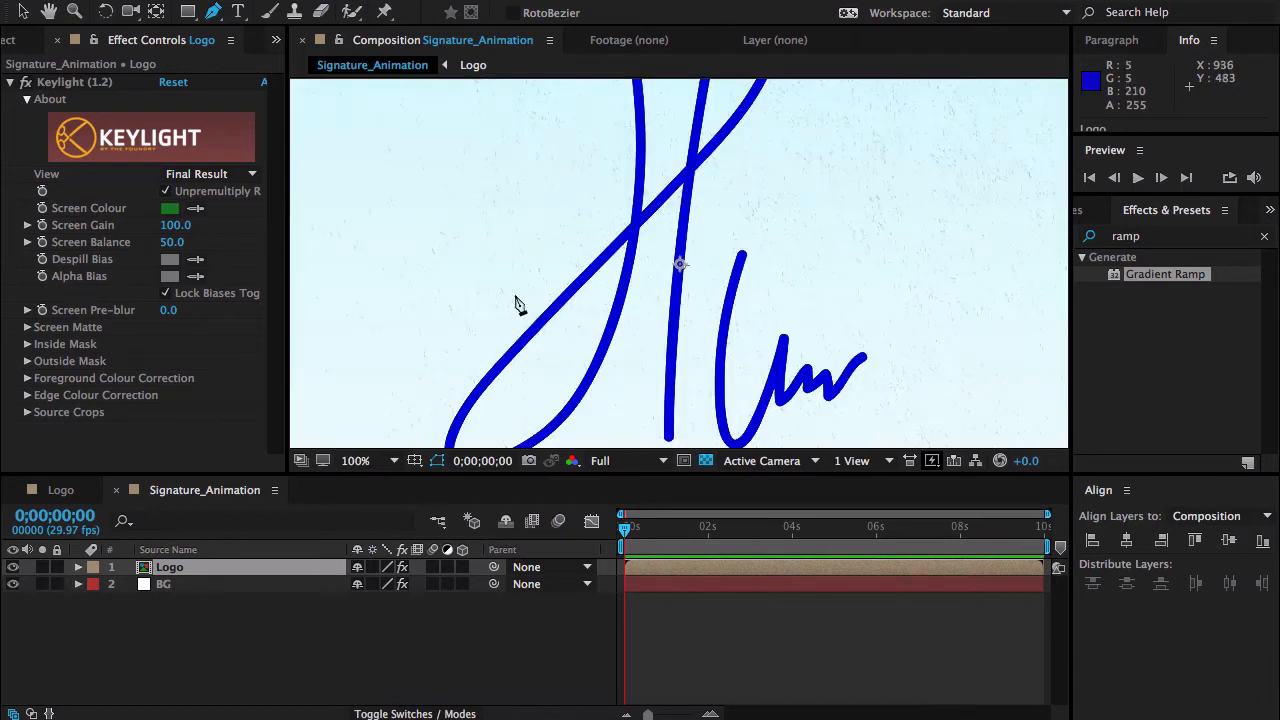
{"action": "left_click", "coordinate": [172, 572]}
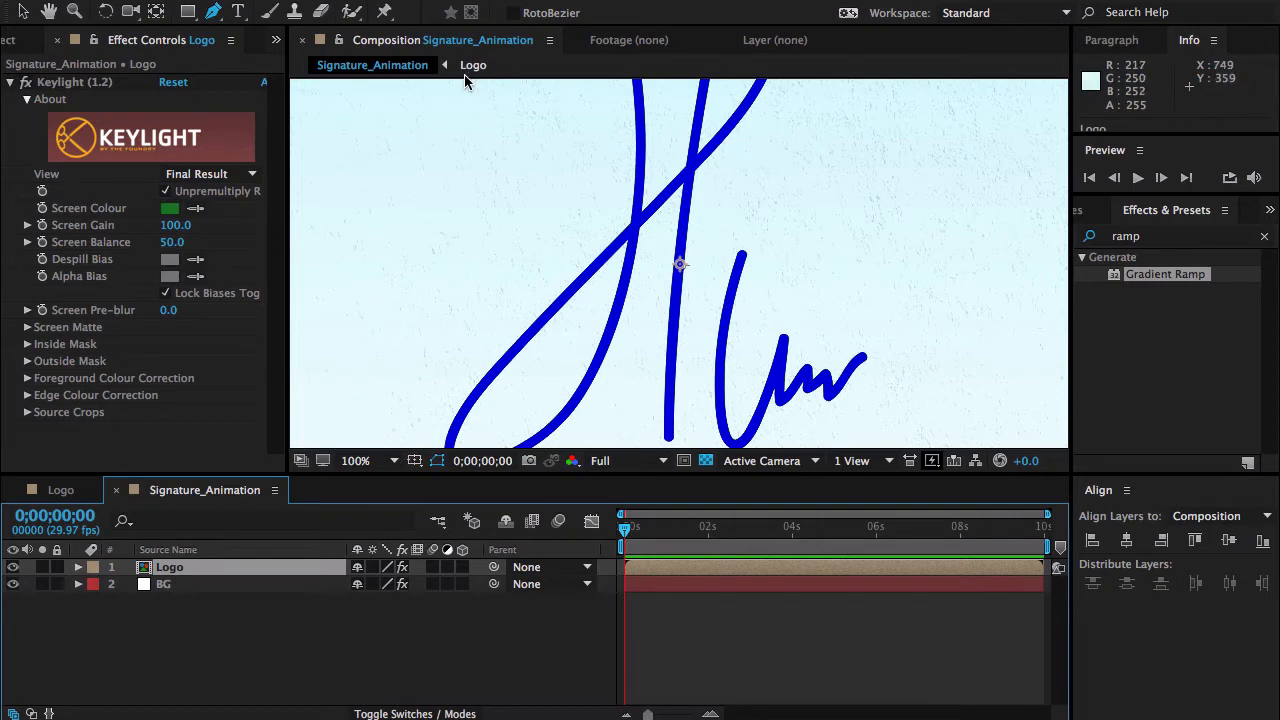
{"action": "left_click", "coordinate": [398, 47]}
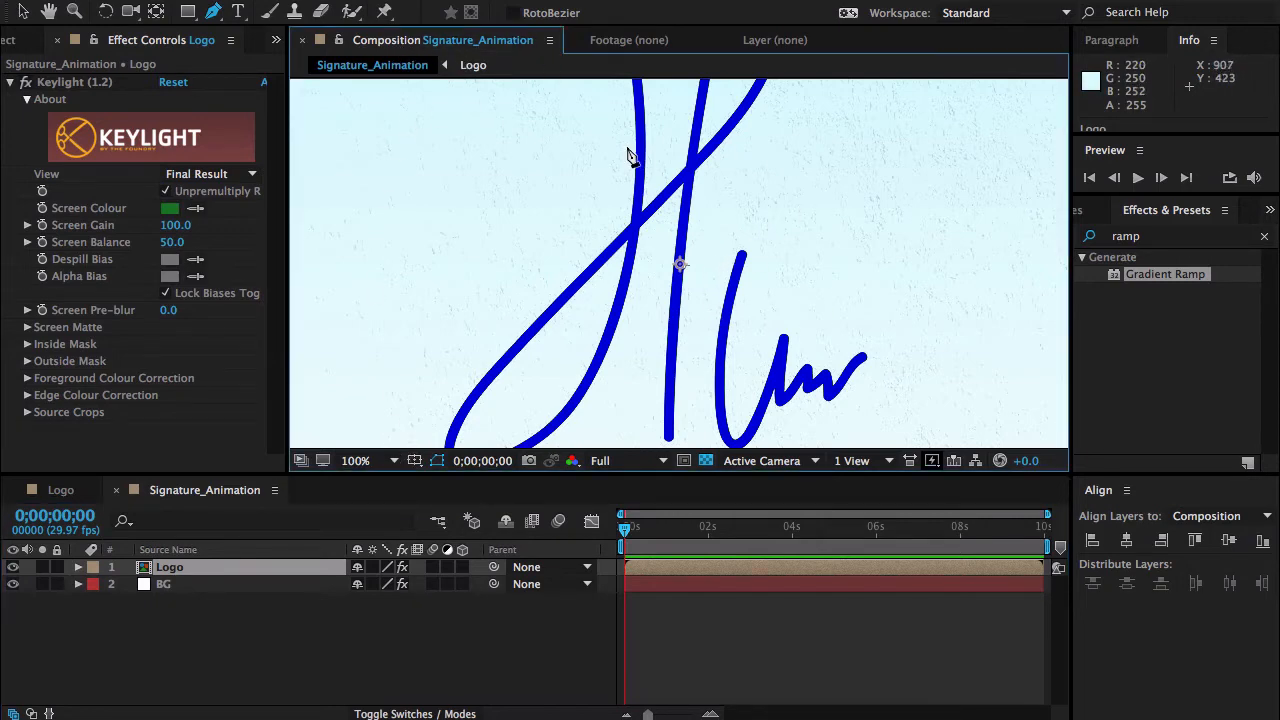
{"action": "left_click", "coordinate": [363, 460]}
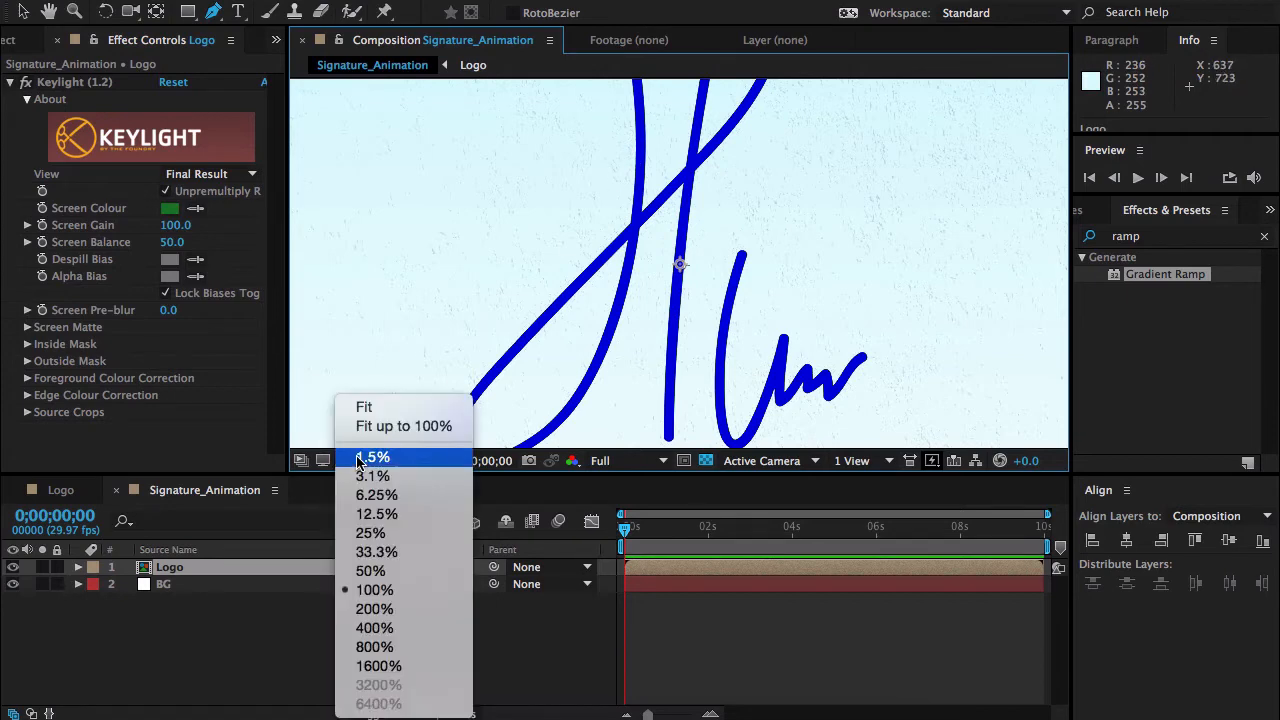
{"action": "left_click", "coordinate": [370, 571]}
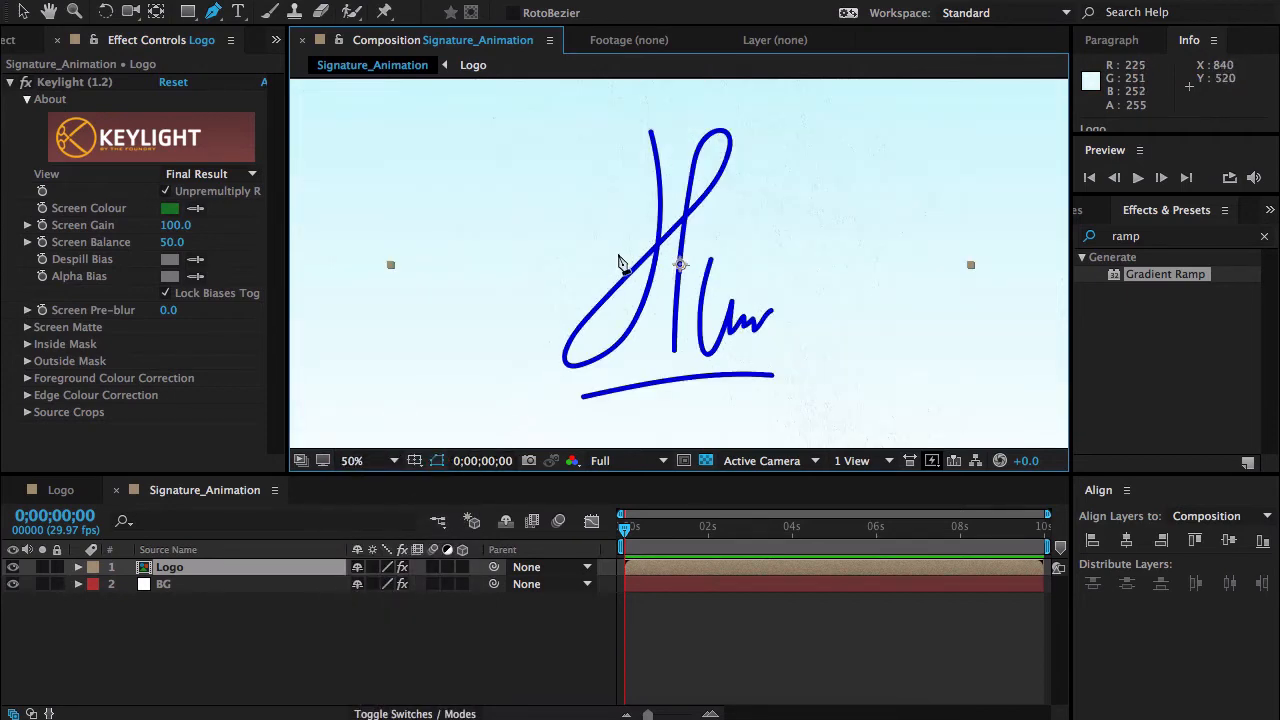
{"action": "left_click", "coordinate": [651, 131]}
{"action": "mouse_move", "coordinate": [648, 291]}
{"action": "left_mouse_down"}
{"action": "mouse_move", "coordinate": [621, 362]}
{"action": "mouse_move", "coordinate": [570, 322]}
{"action": "left_mouse_up"}
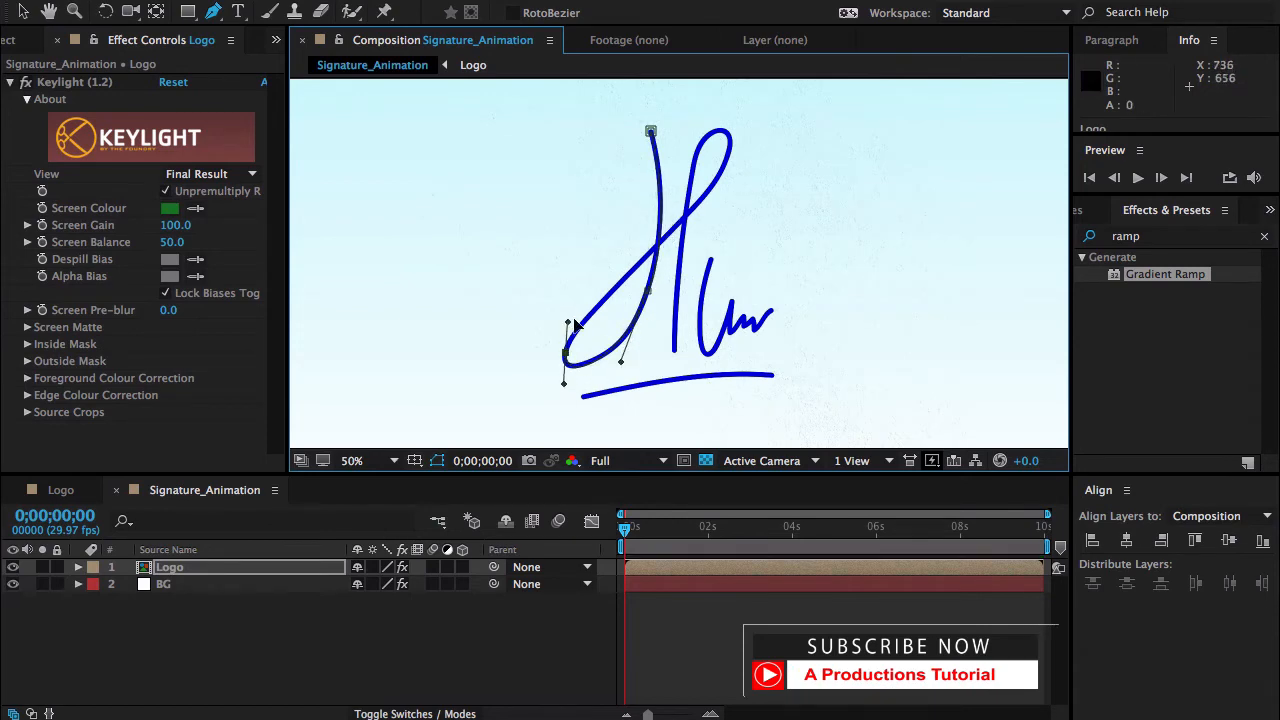
- Continue the mask path up around the signature's upper loop and down to the foot of the second stem
{"action": "left_click", "coordinate": [731, 138]}
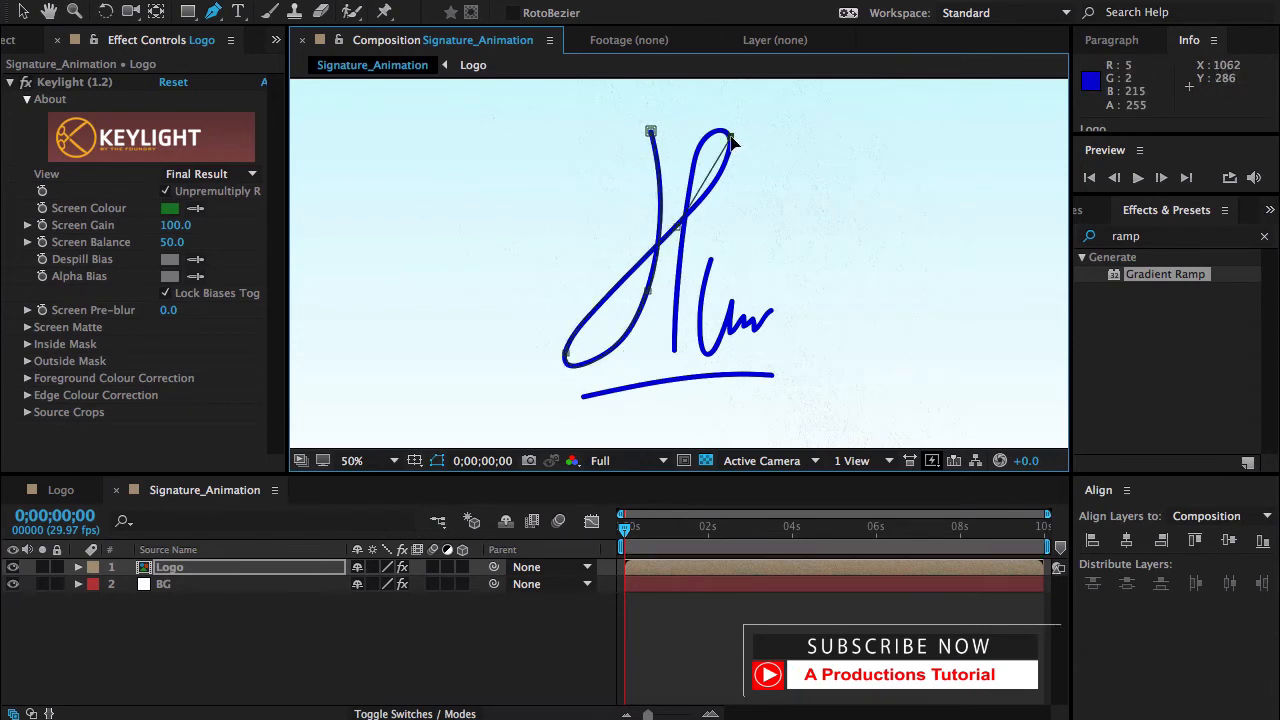
{"action": "left_click_drag", "start_coordinate": [731, 142], "coordinate": [726, 109]}
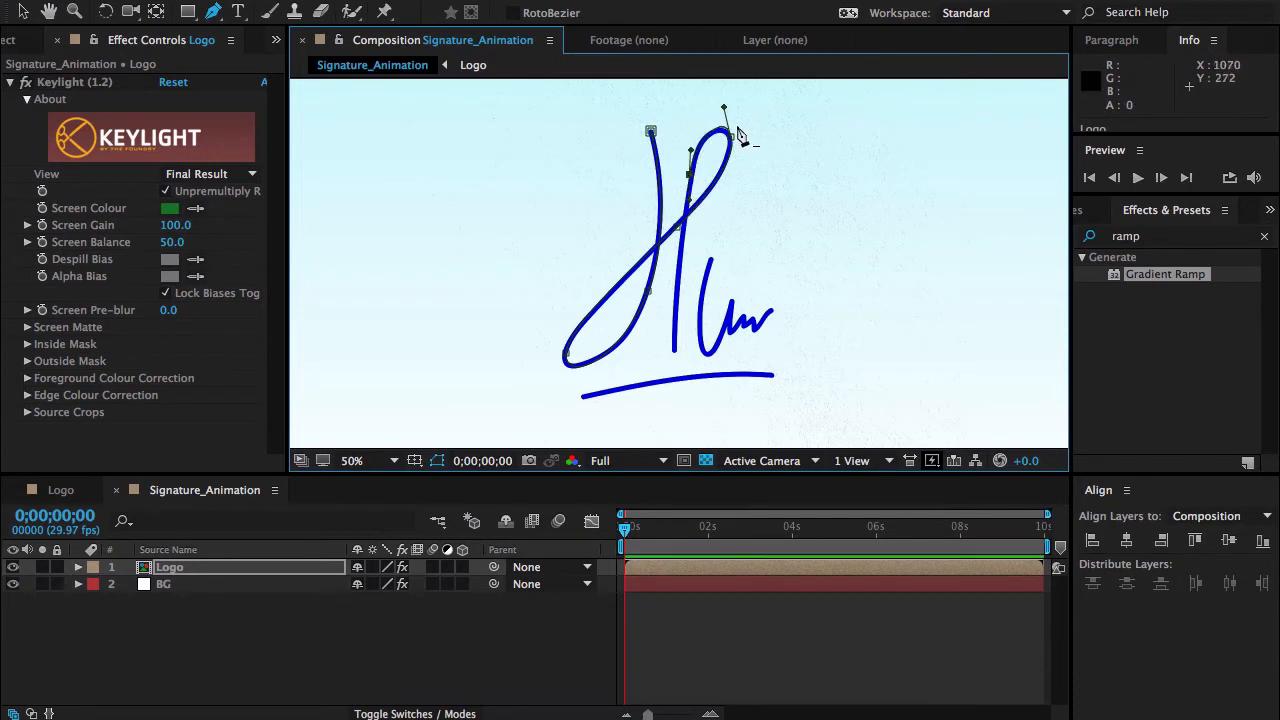
{"action": "left_click_drag", "start_coordinate": [724, 107], "coordinate": [720, 114]}
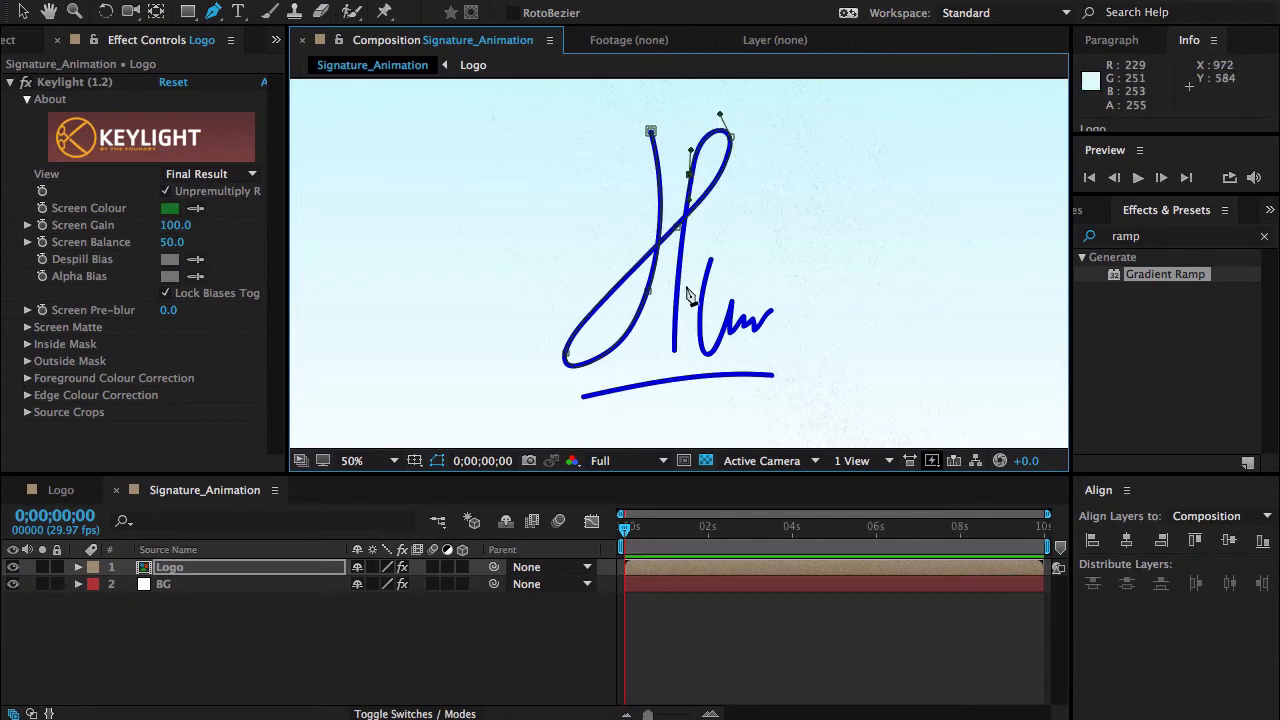
{"action": "key", "text": "ctrl+z"}
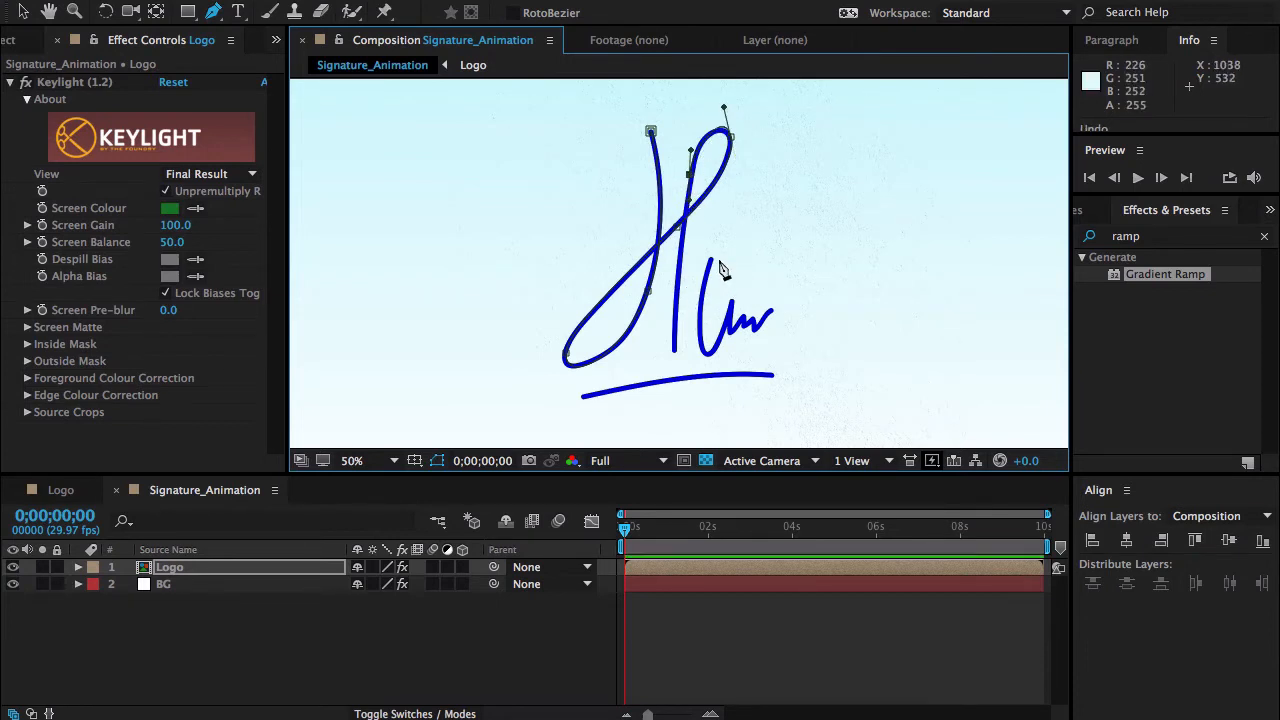
{"action": "left_click", "coordinate": [674, 350]}
- Reveal Mask 1 on the Logo layer and change its mask colour to bright yellow
{"action": "left_click", "coordinate": [79, 567]}
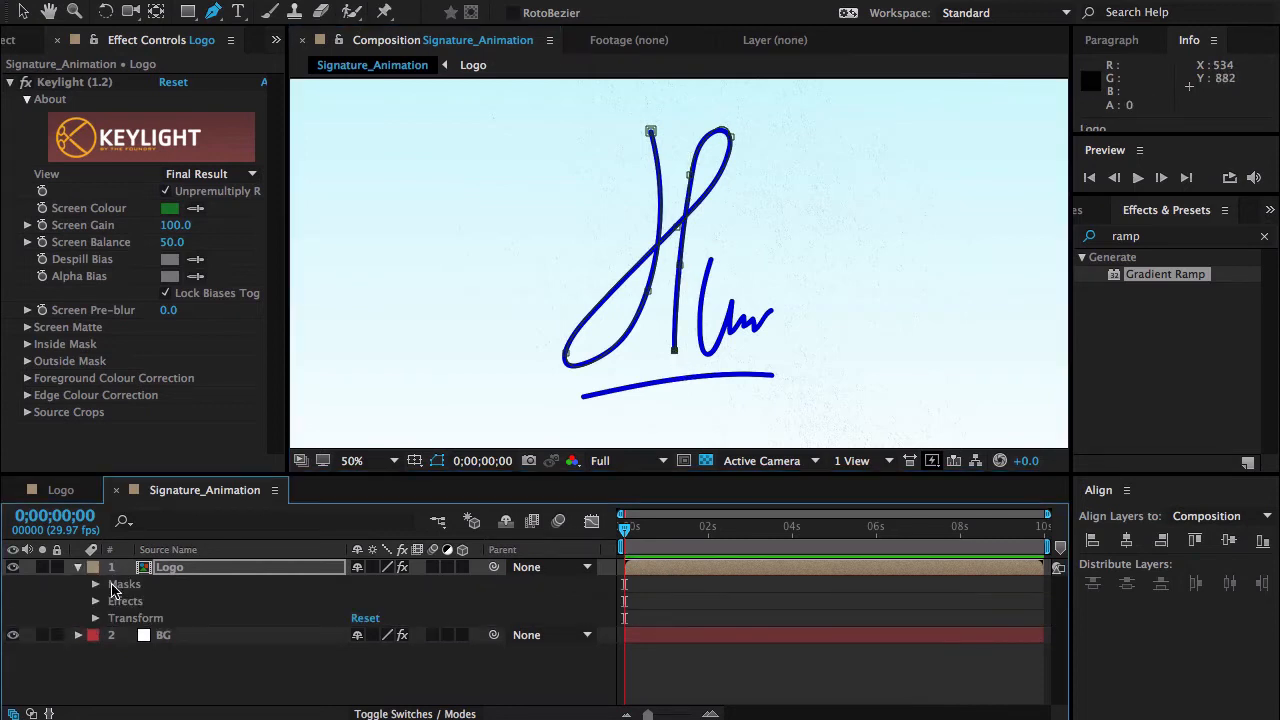
{"action": "left_click", "coordinate": [174, 567]}
{"action": "key", "text": "m"}
{"action": "left_click", "coordinate": [129, 585]}
{"action": "left_click", "coordinate": [1056, 504]}
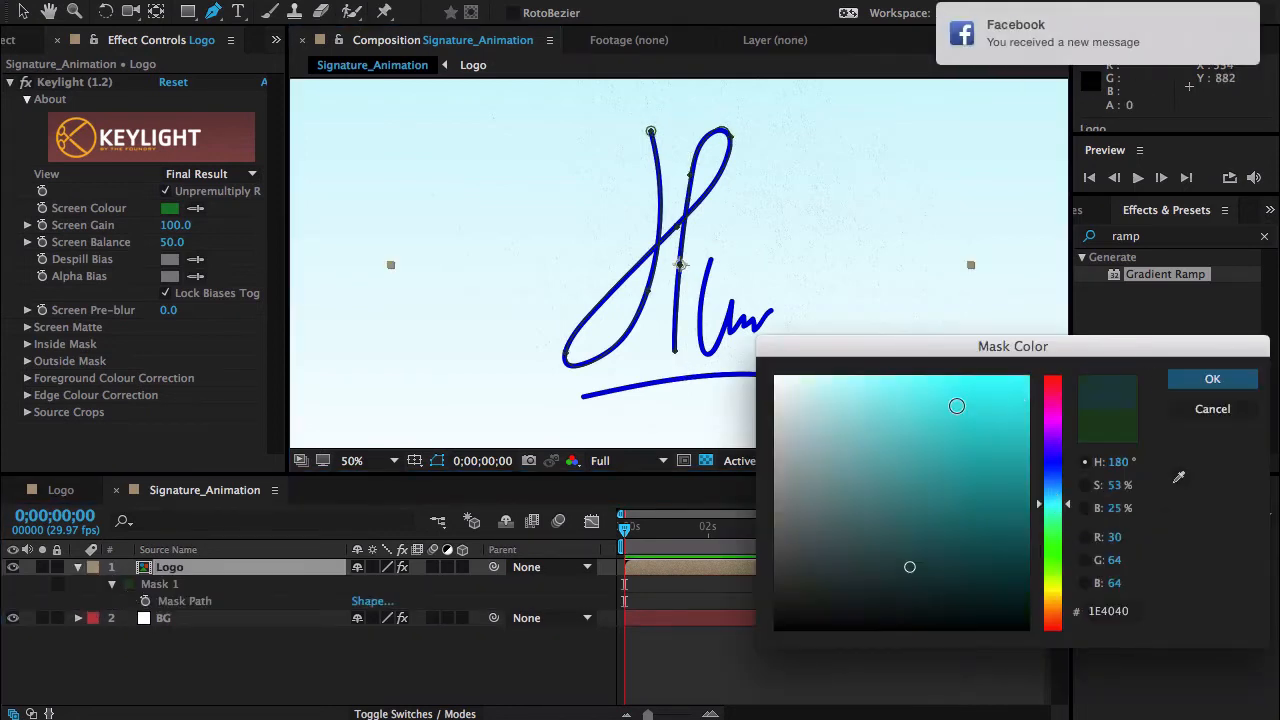
{"action": "left_click", "coordinate": [1056, 590]}
{"action": "left_click_drag", "start_coordinate": [1006, 400], "coordinate": [1032, 373]}
{"action": "left_click", "coordinate": [1231, 381]}
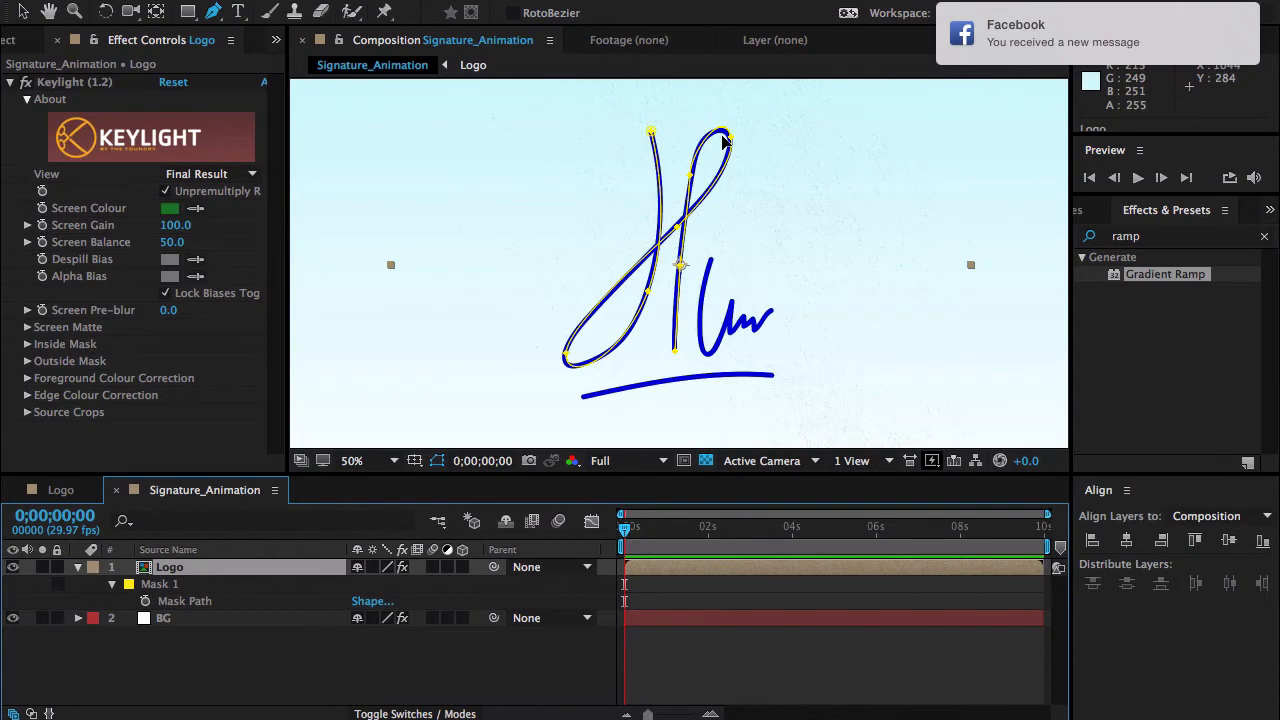
- Adjust the Mask 1 points and handles around the upper loop so the path follows the centre of the stroke
{"action": "key", "text": "period"}
{"action": "left_click_drag", "start_coordinate": [790, 134], "coordinate": [717, 326]}
{"action": "left_click", "coordinate": [708, 203]}
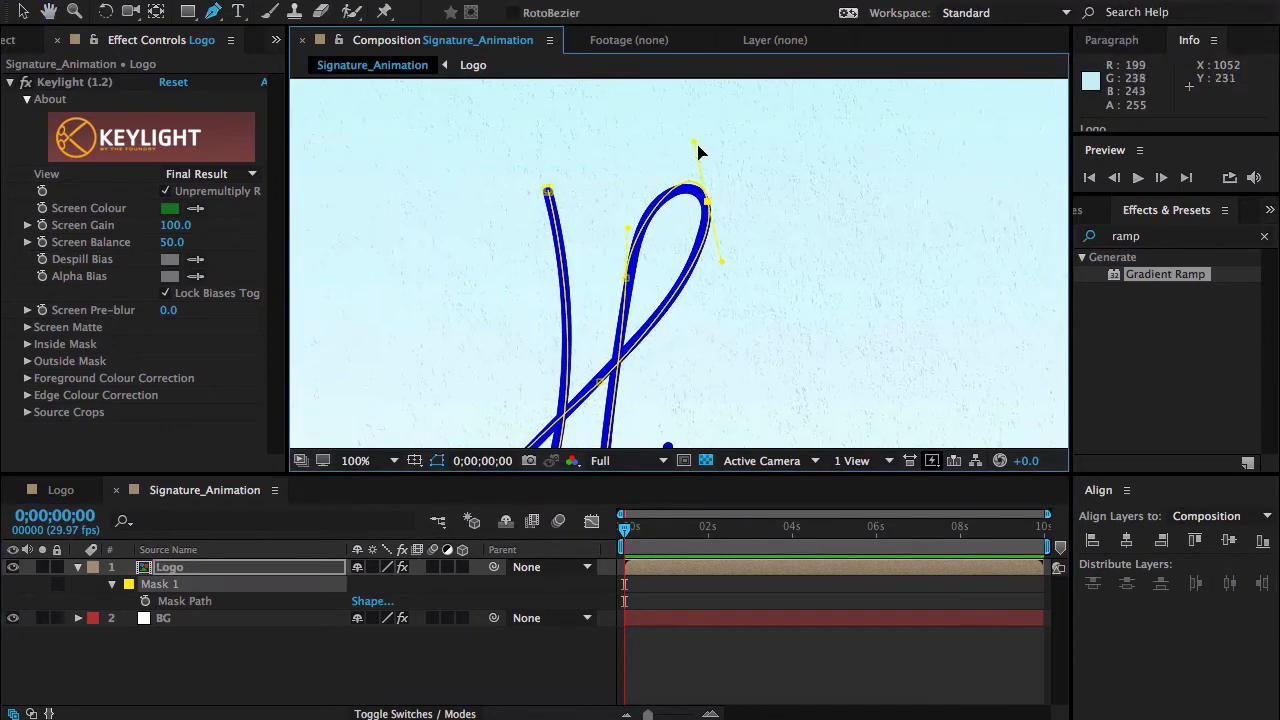
{"action": "left_click_drag", "start_coordinate": [695, 145], "coordinate": [680, 160]}
{"action": "left_click", "coordinate": [631, 272]}
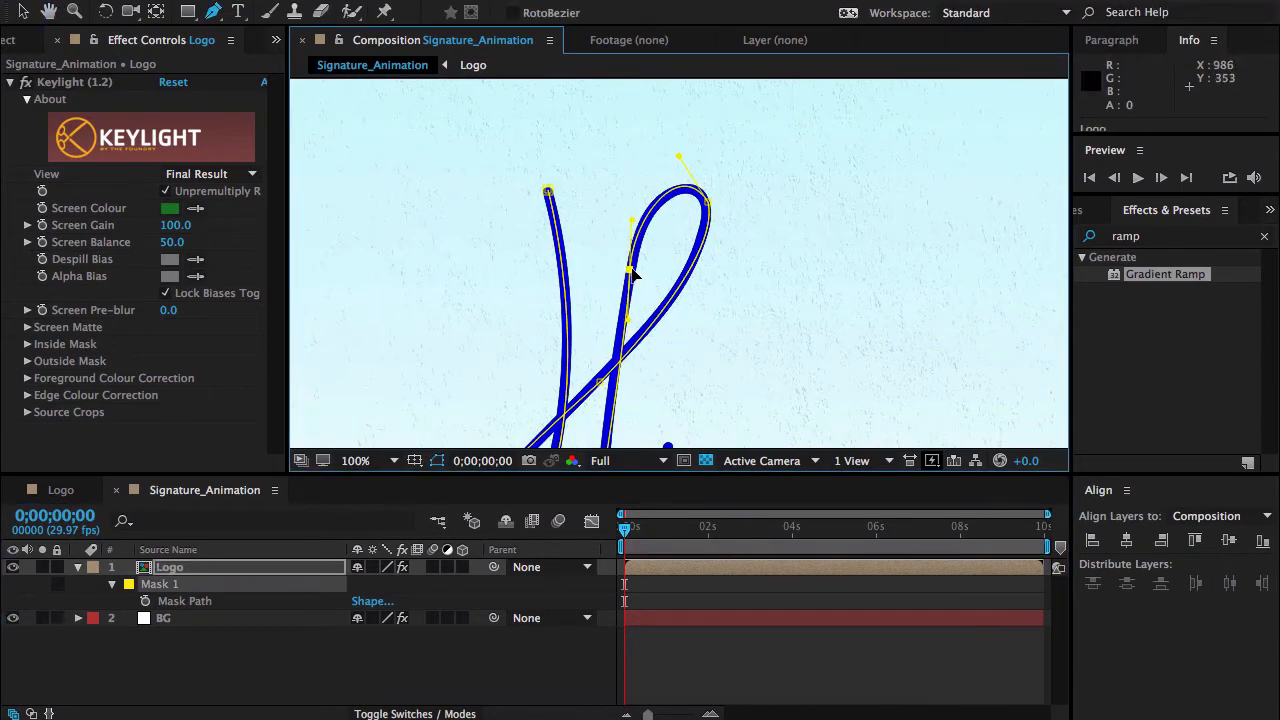
- Adjust the Mask 1 points and handles along the second stem and lower loop so the path follows the stroke's centre
{"action": "left_click_drag", "start_coordinate": [686, 337], "coordinate": [814, 177]}
{"action": "left_click", "coordinate": [706, 267]}
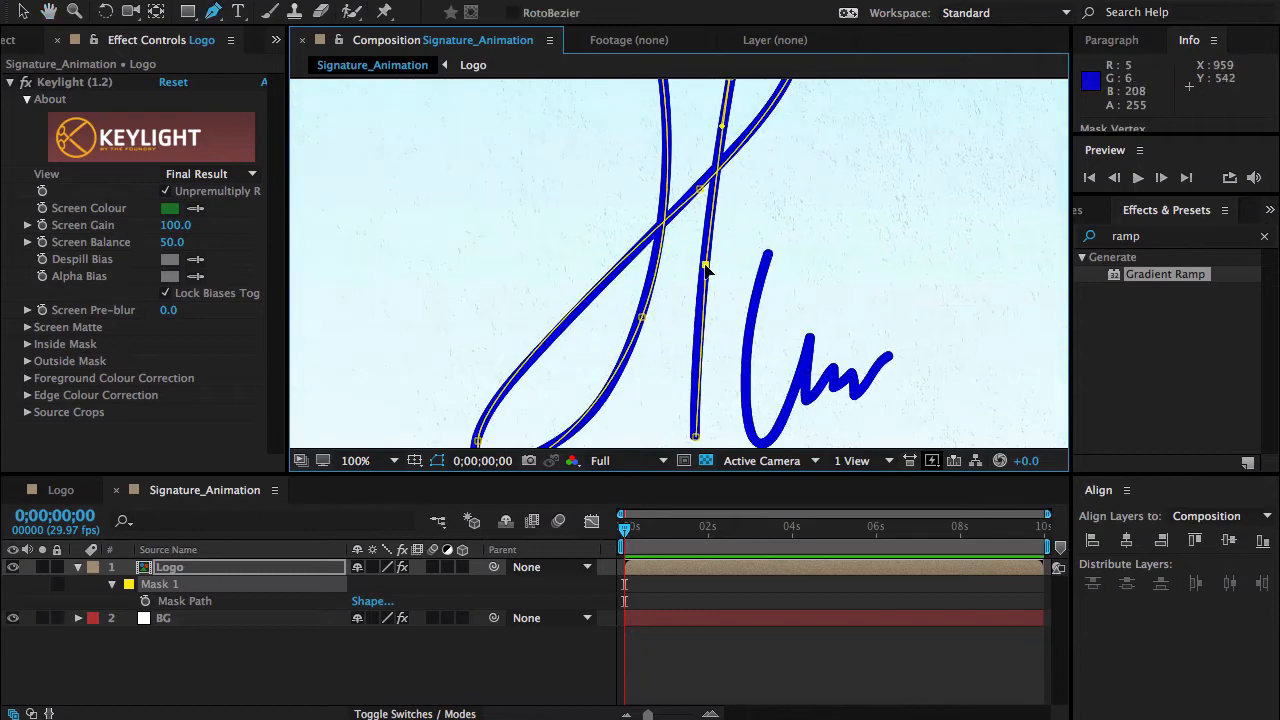
{"action": "left_click_drag", "start_coordinate": [633, 388], "coordinate": [665, 275]}
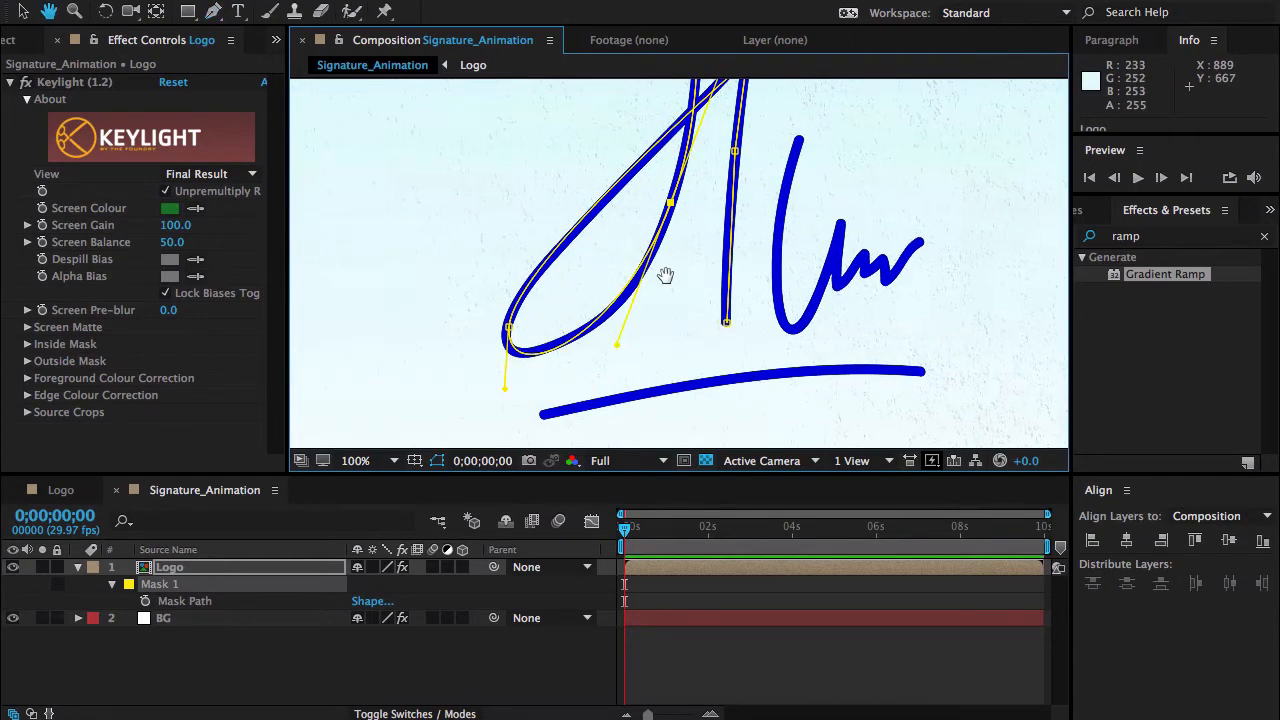
{"action": "key", "text": "g"}
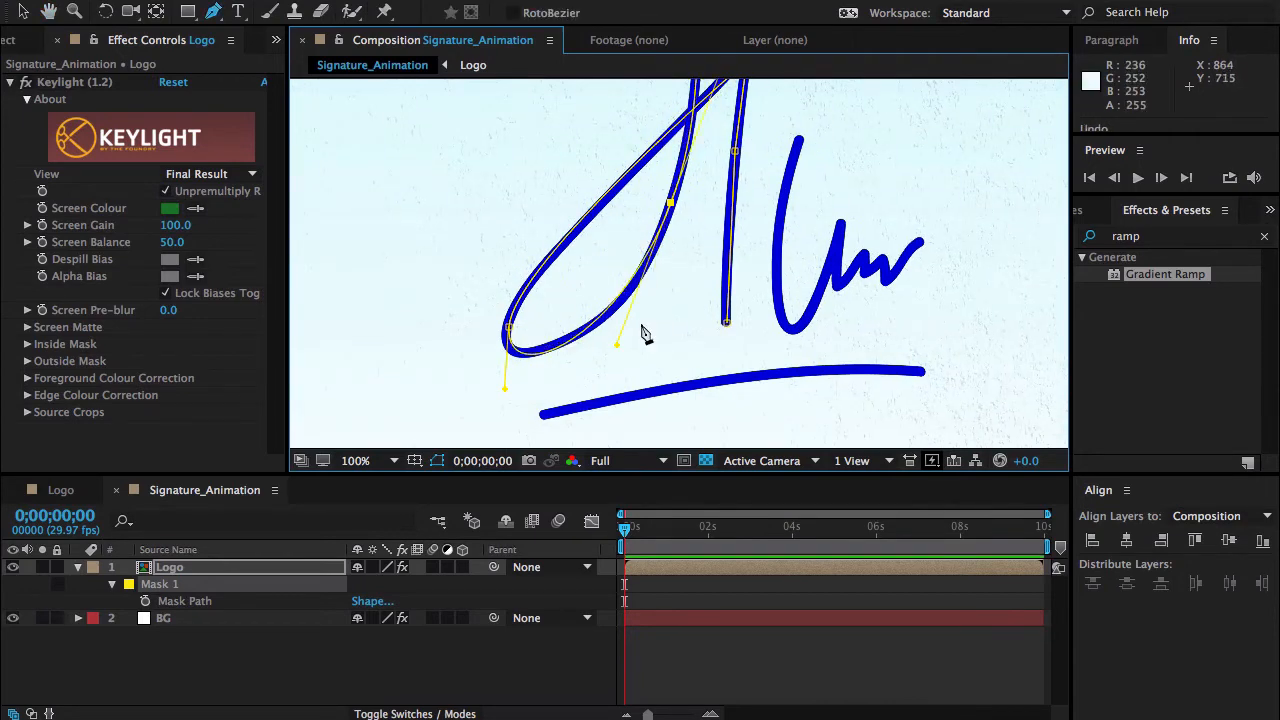
{"action": "left_click_drag", "start_coordinate": [618, 345], "coordinate": [640, 334]}
{"action": "left_click_drag", "start_coordinate": [506, 389], "coordinate": [495, 395]}
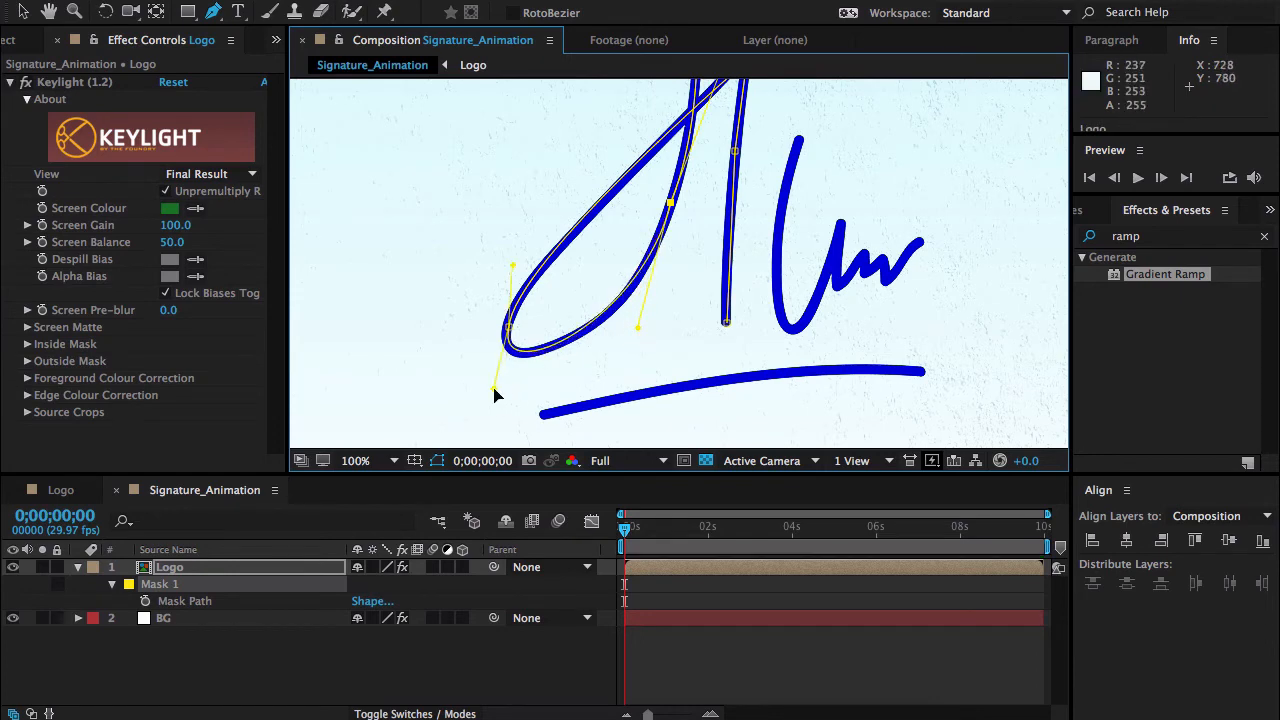
{"action": "left_click_drag", "start_coordinate": [512, 266], "coordinate": [510, 280]}
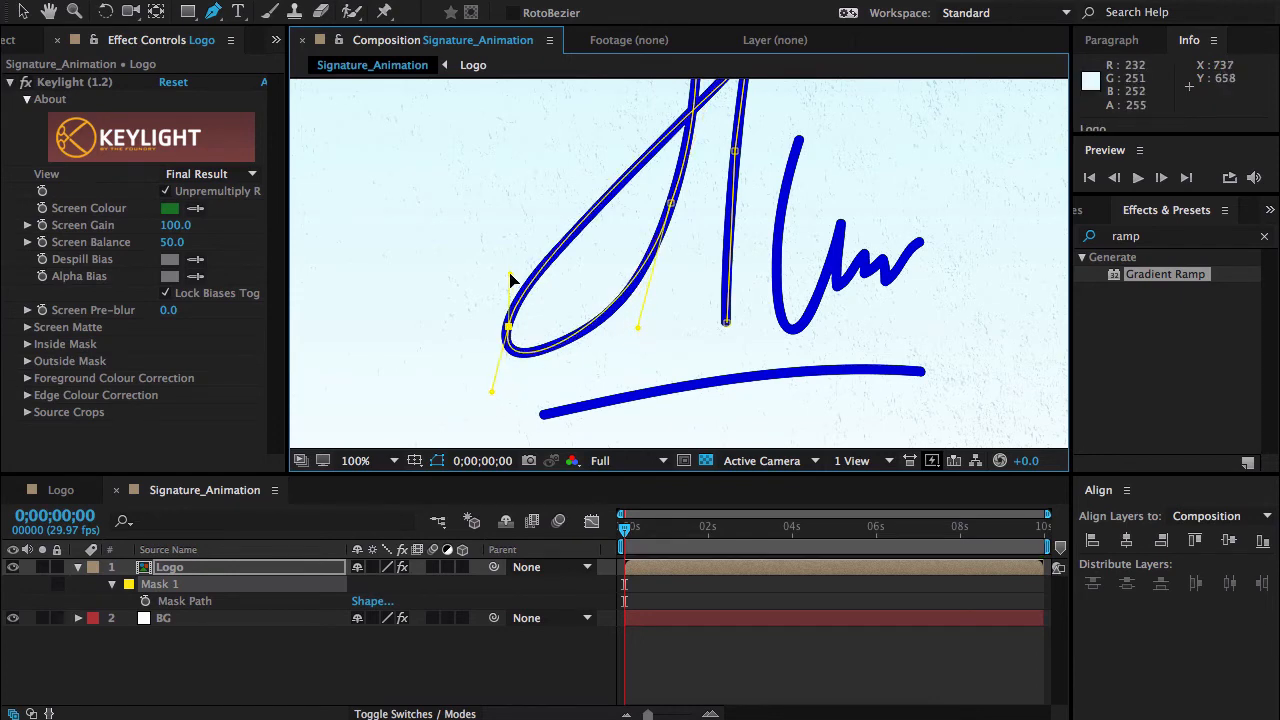
{"action": "left_click", "coordinate": [362, 461]}
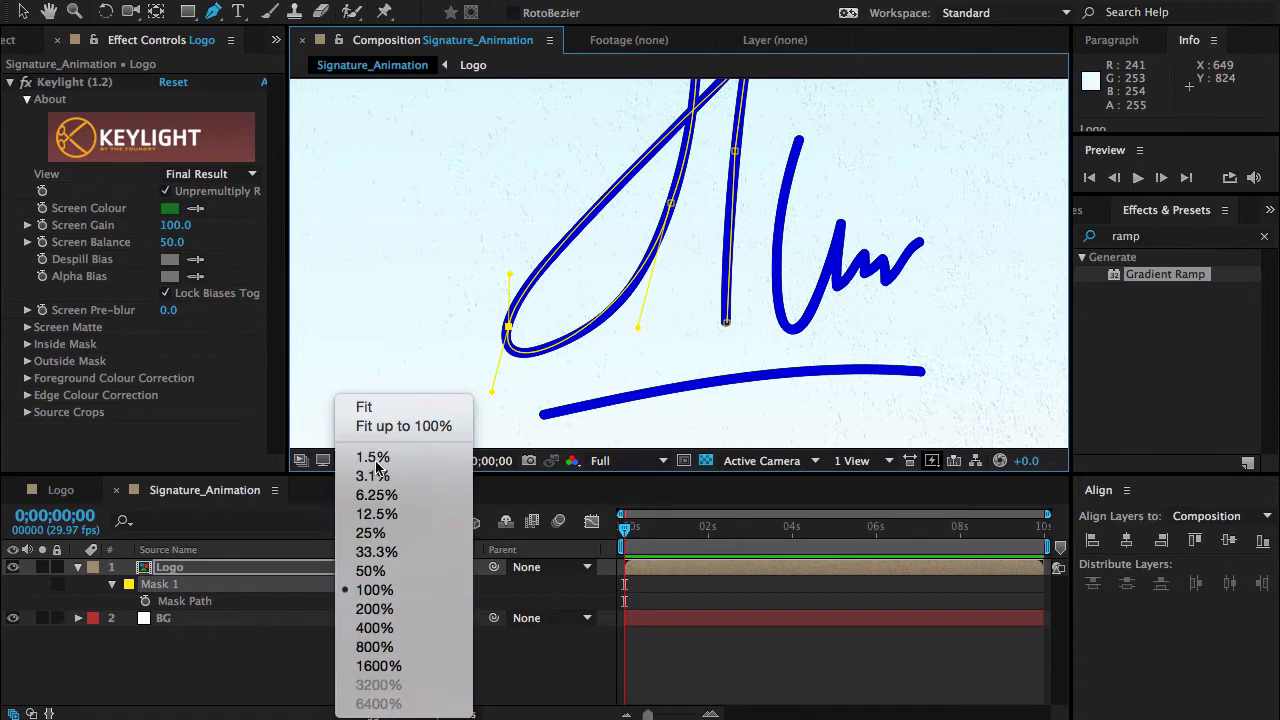
{"action": "left_click", "coordinate": [434, 408]}
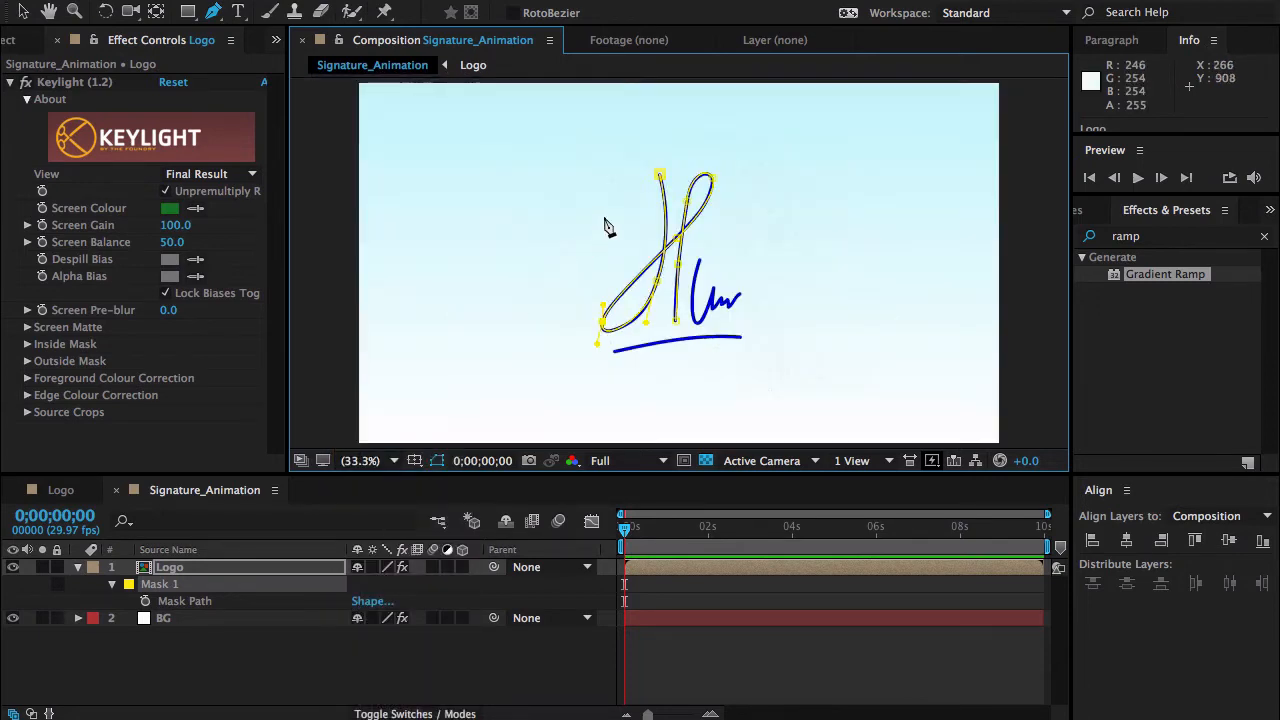
- Start a second Pen tool mask on the Logo layer, tracing the small letters' first tall curve up to its next peak
{"action": "left_click", "coordinate": [240, 574]}
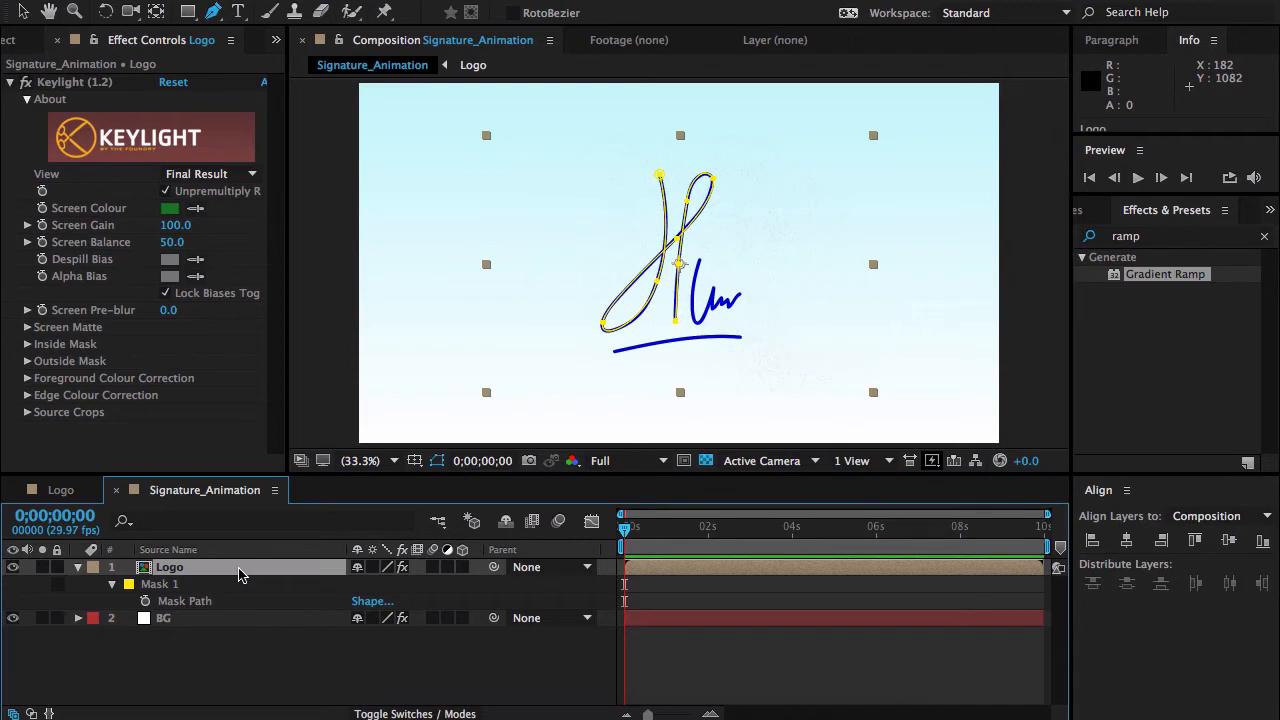
{"action": "left_click", "coordinate": [365, 460]}
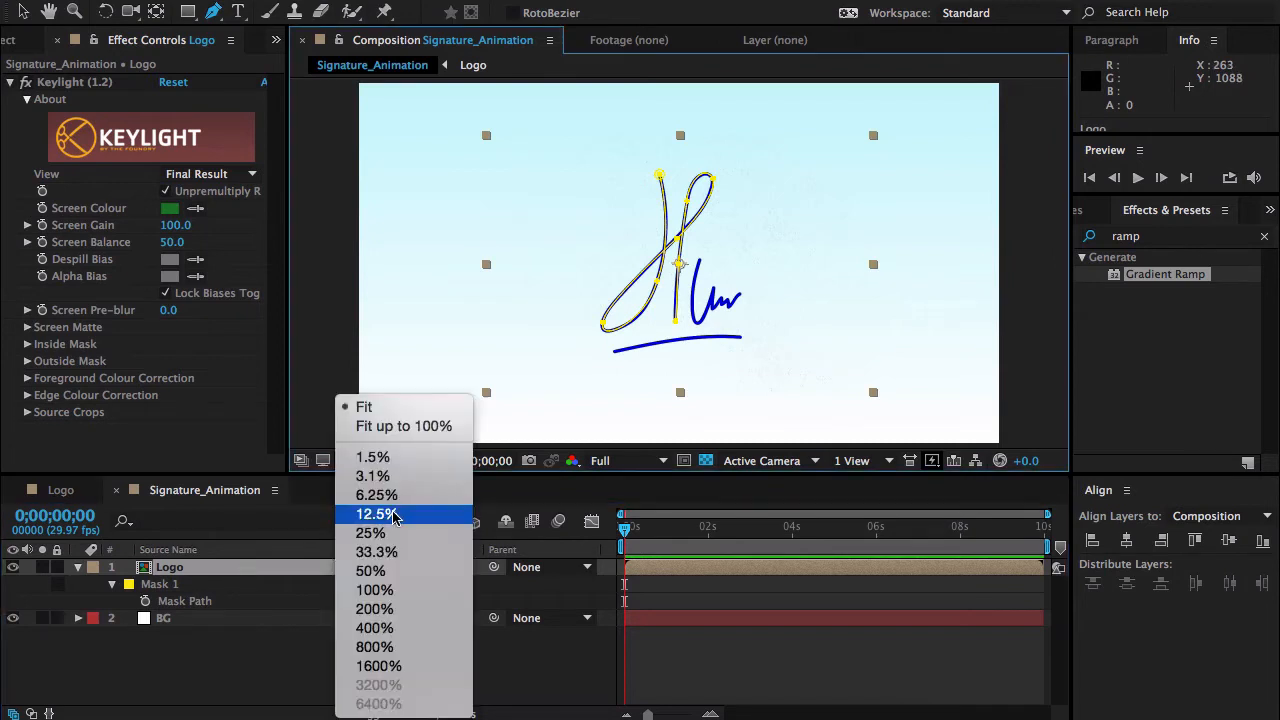
{"action": "left_click", "coordinate": [407, 550]}
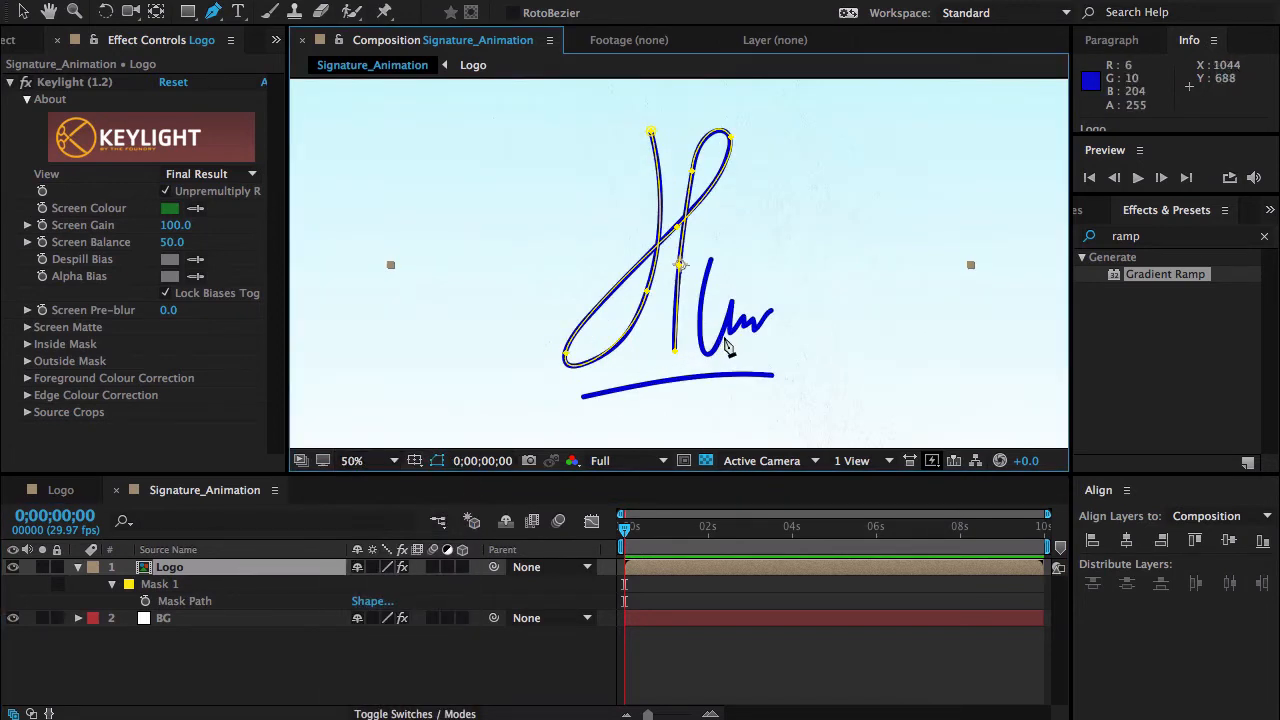
{"action": "left_click", "coordinate": [360, 462]}
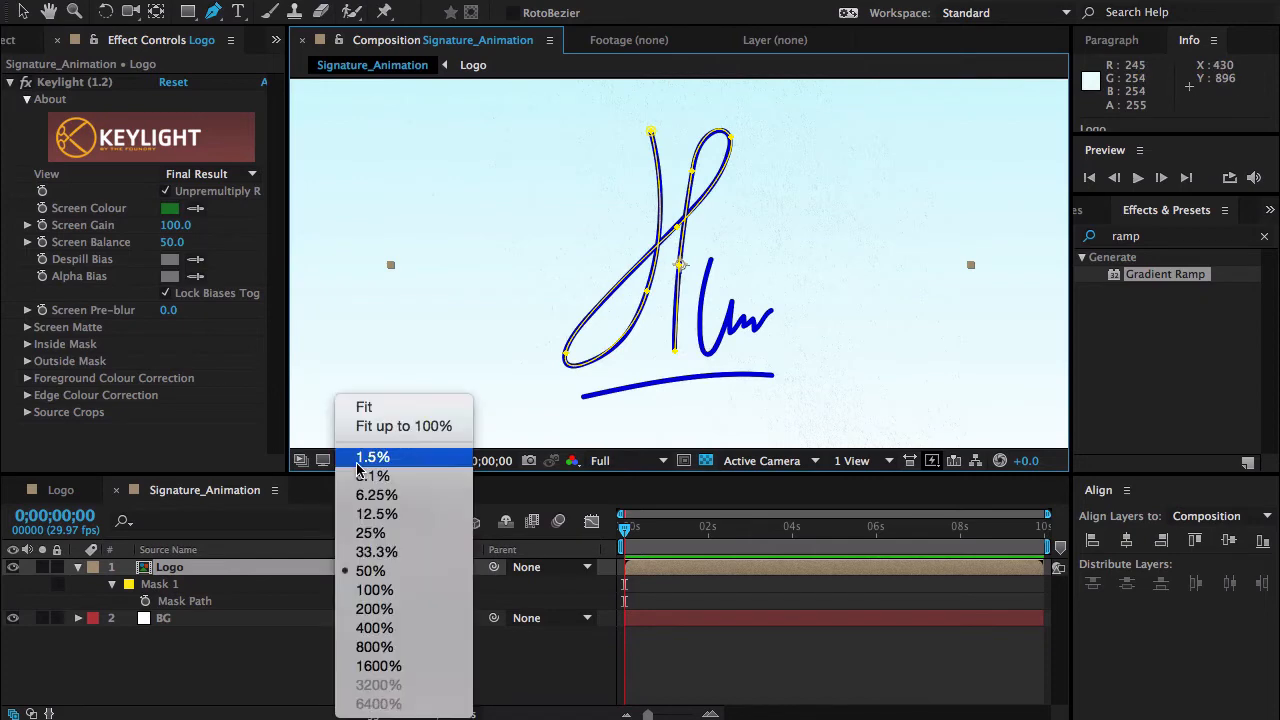
{"action": "left_click", "coordinate": [370, 590]}
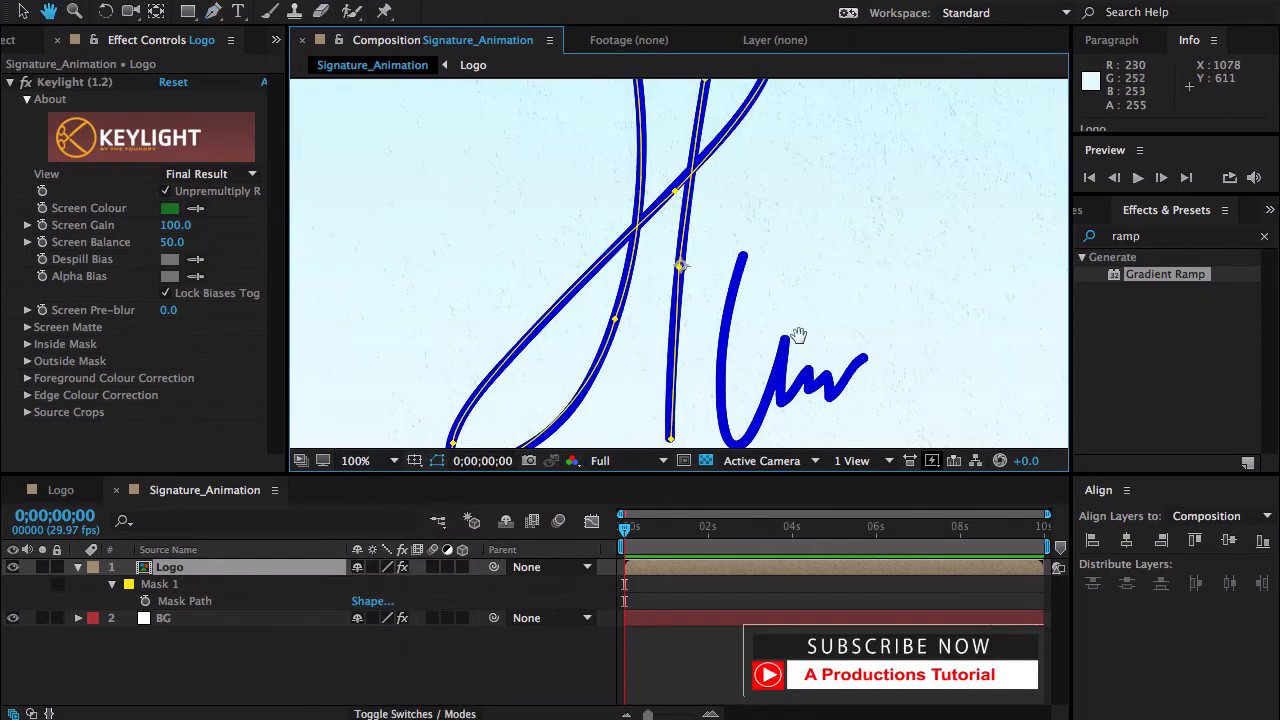
{"action": "mouse_move", "coordinate": [803, 337]}
{"action": "left_mouse_down"}
{"action": "mouse_move", "coordinate": [574, 197]}
{"action": "mouse_move", "coordinate": [694, 189]}
{"action": "mouse_move", "coordinate": [664, 216]}
{"action": "mouse_move", "coordinate": [660, 266]}
{"action": "left_mouse_up"}
{"action": "key", "text": "g"}
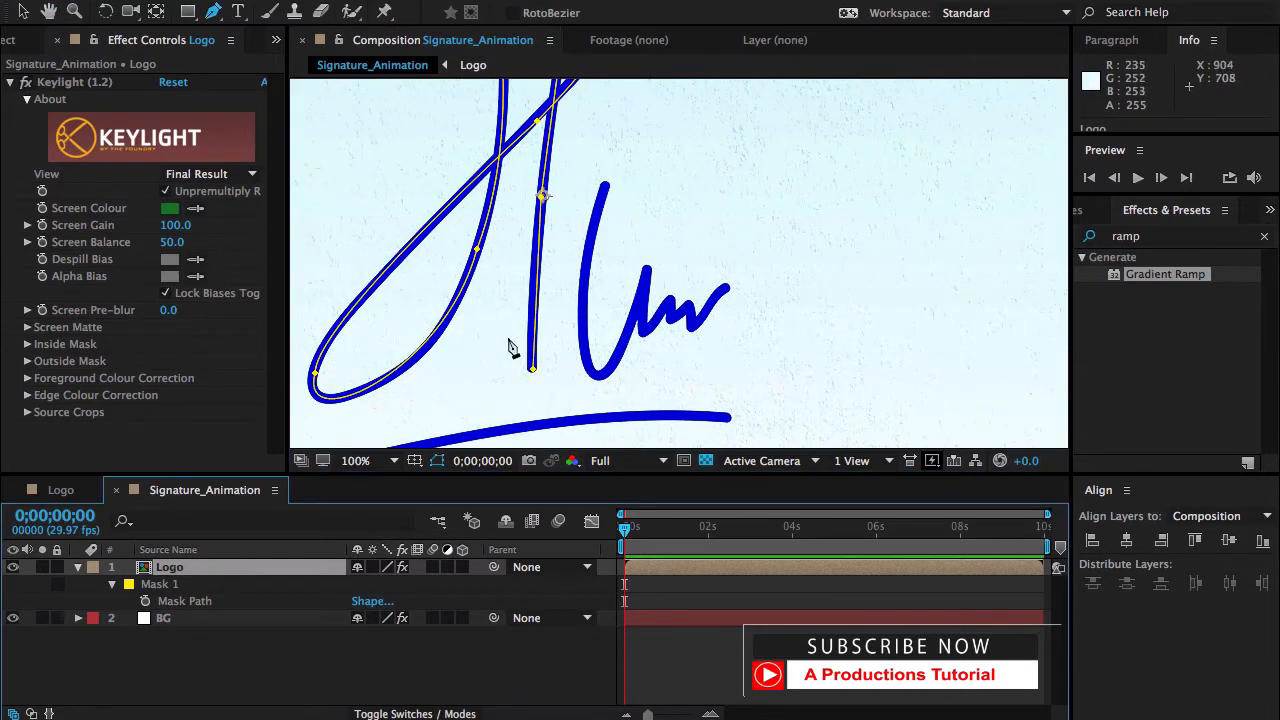
{"action": "left_click", "coordinate": [606, 178]}
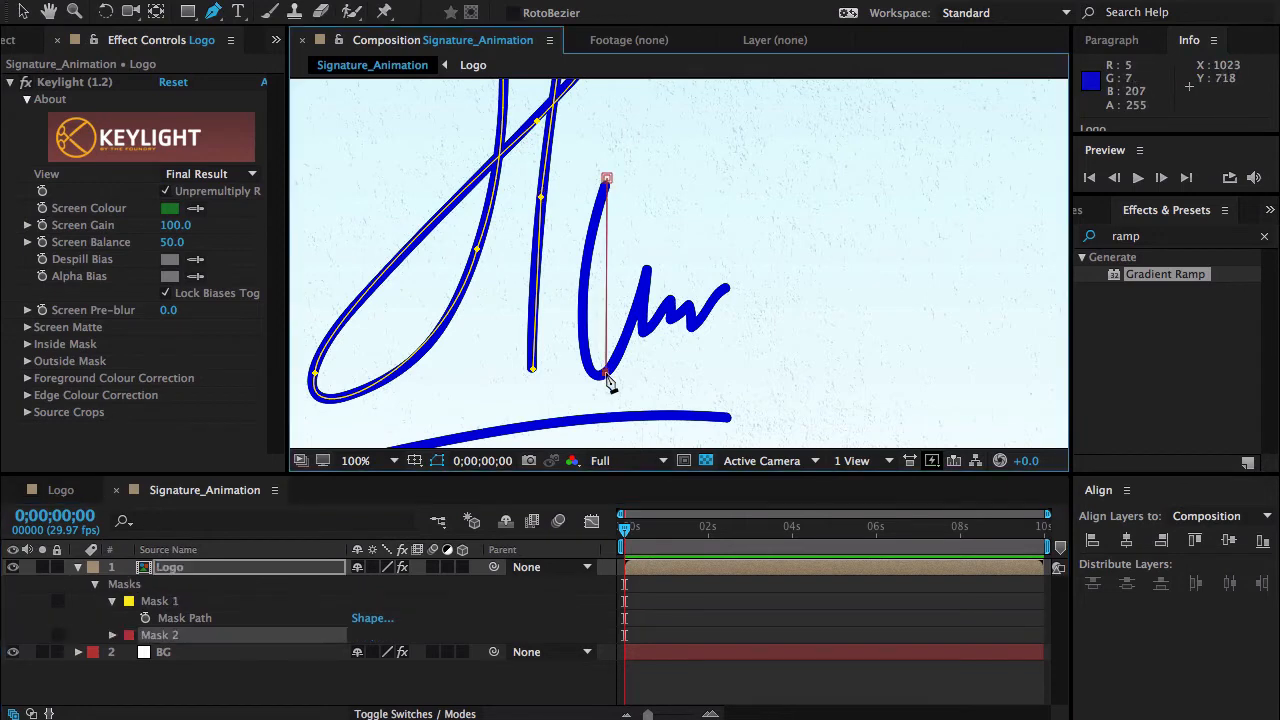
{"action": "mouse_move", "coordinate": [605, 376]}
{"action": "left_mouse_down"}
{"action": "mouse_move", "coordinate": [666, 423]}
{"action": "mouse_move", "coordinate": [654, 371]}
{"action": "mouse_move", "coordinate": [664, 375]}
{"action": "mouse_move", "coordinate": [615, 372]}
{"action": "left_mouse_up"}
{"action": "left_click", "coordinate": [648, 272]}
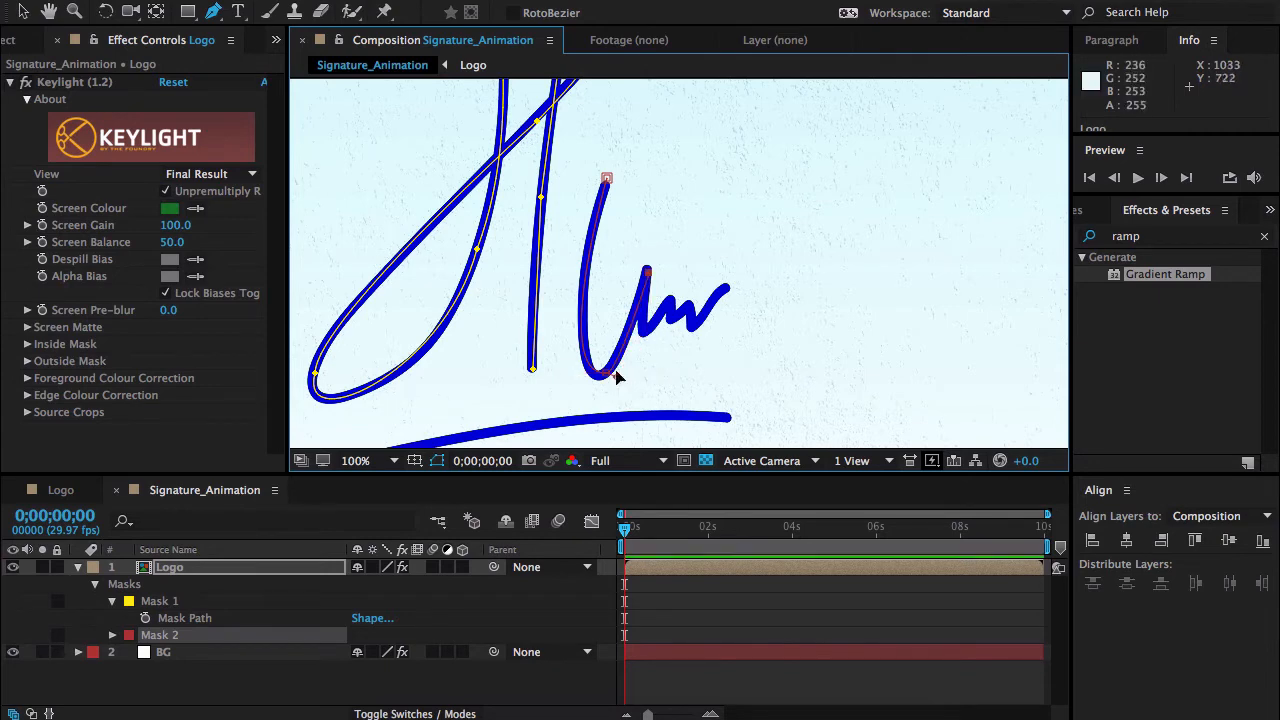
- Continue the second mask path through the zigzag of the small letters to the tip of the final upstroke
{"action": "left_click", "coordinate": [646, 331]}
{"action": "left_click", "coordinate": [671, 301]}
{"action": "left_click", "coordinate": [672, 316]}
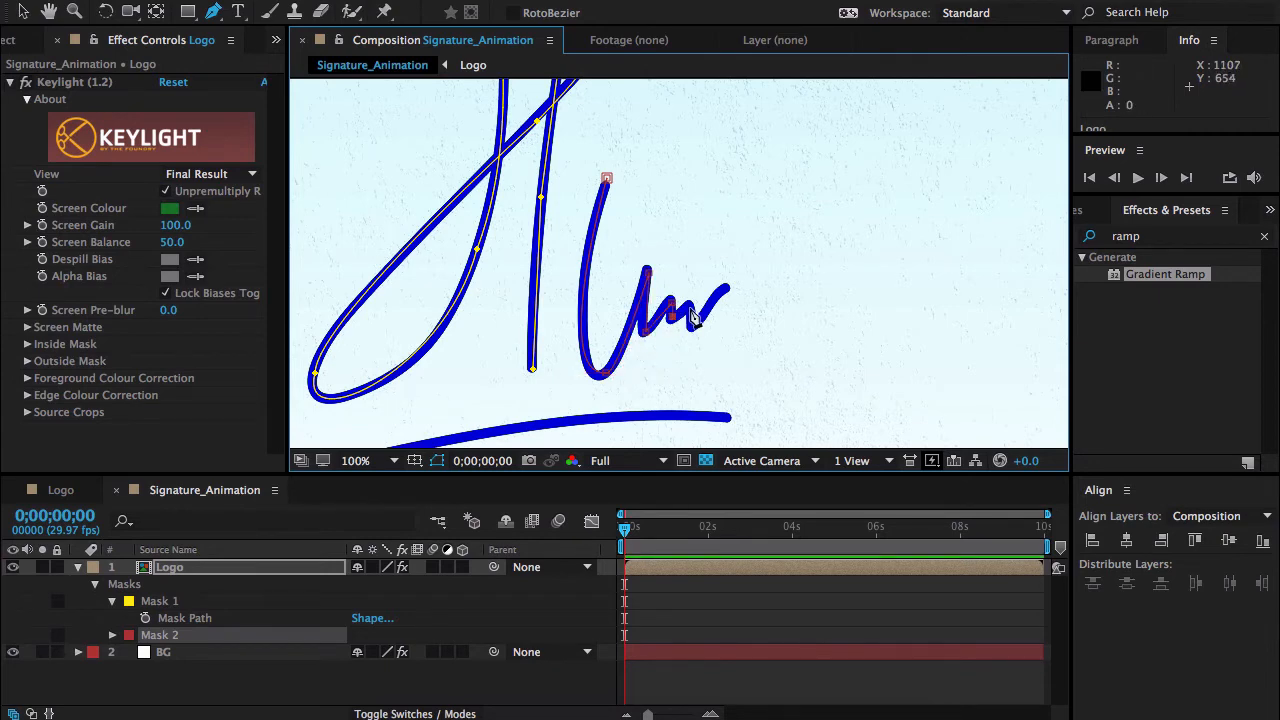
{"action": "left_click", "coordinate": [691, 328]}
{"action": "left_click", "coordinate": [727, 288]}
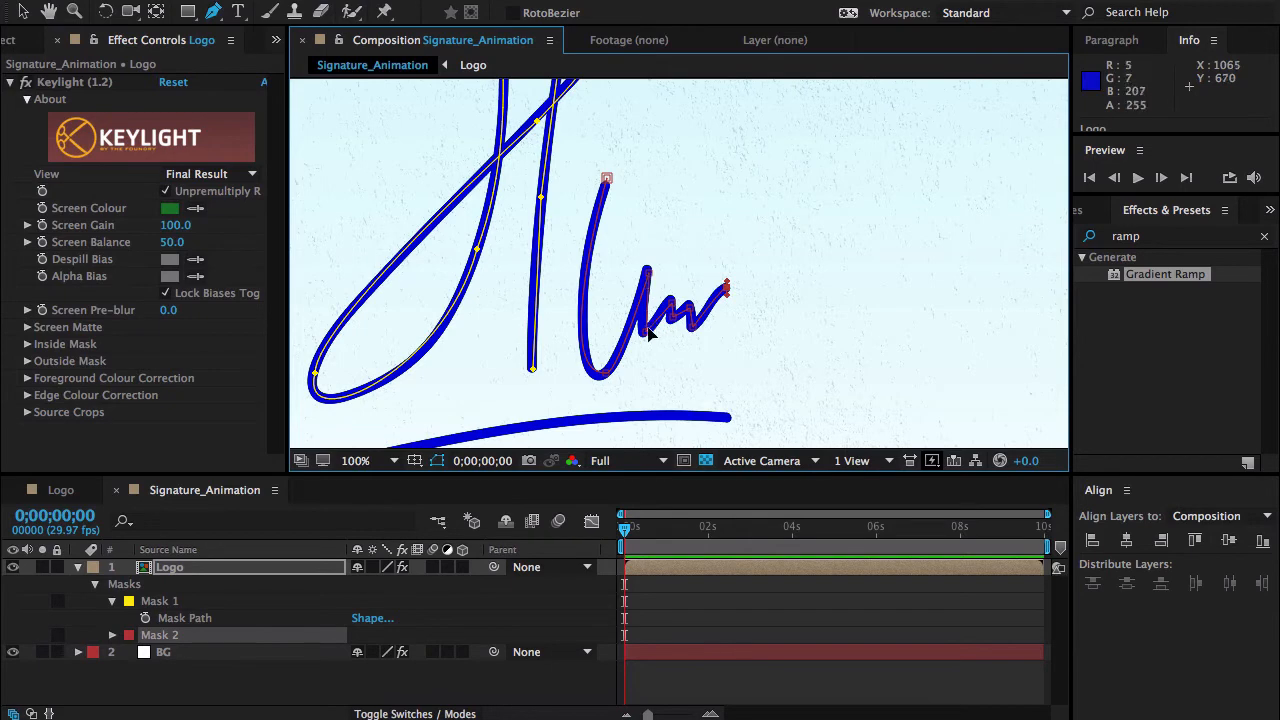
{"action": "left_click_drag", "start_coordinate": [648, 328], "coordinate": [645, 332]}
- Draw a third mask on the Logo layer as a two-point curved path along the signature's underline
{"action": "left_click", "coordinate": [288, 566]}
{"action": "left_click_drag", "start_coordinate": [489, 395], "coordinate": [641, 240]}
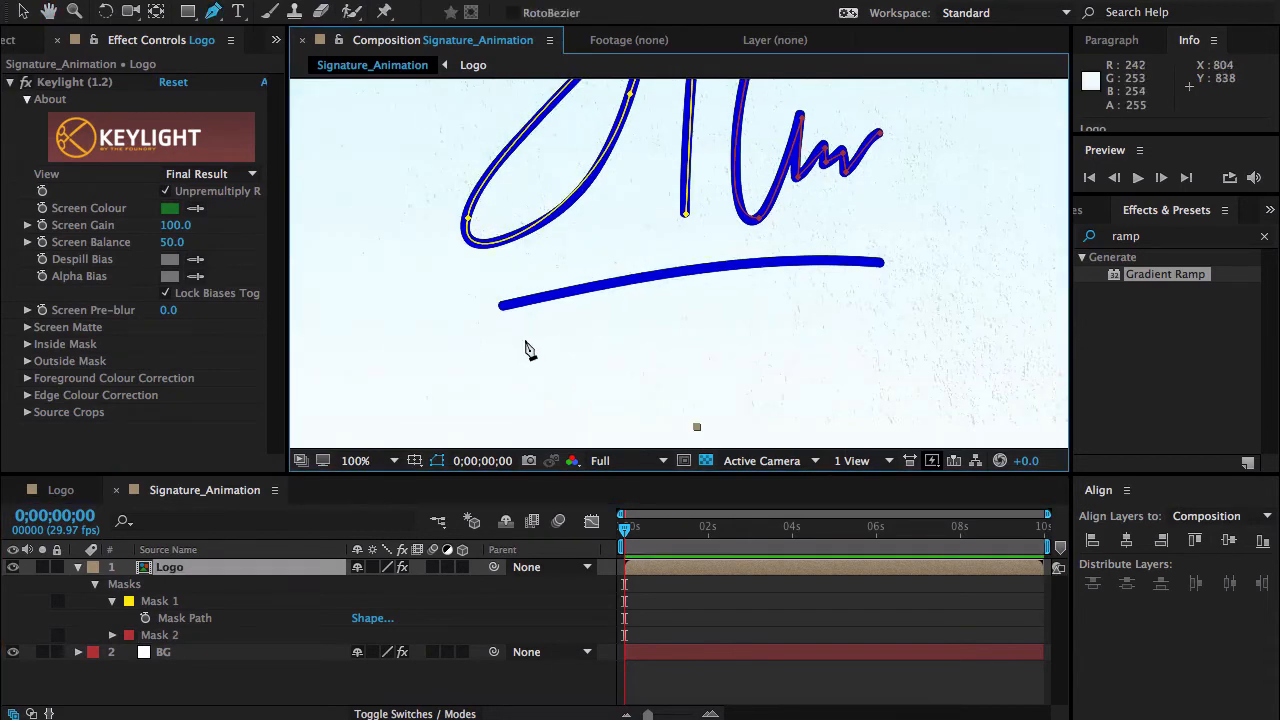
{"action": "left_click", "coordinate": [494, 309]}
{"action": "mouse_move", "coordinate": [889, 266]}
{"action": "left_mouse_down"}
{"action": "mouse_move", "coordinate": [966, 266]}
{"action": "mouse_move", "coordinate": [1048, 296]}
{"action": "left_mouse_up"}
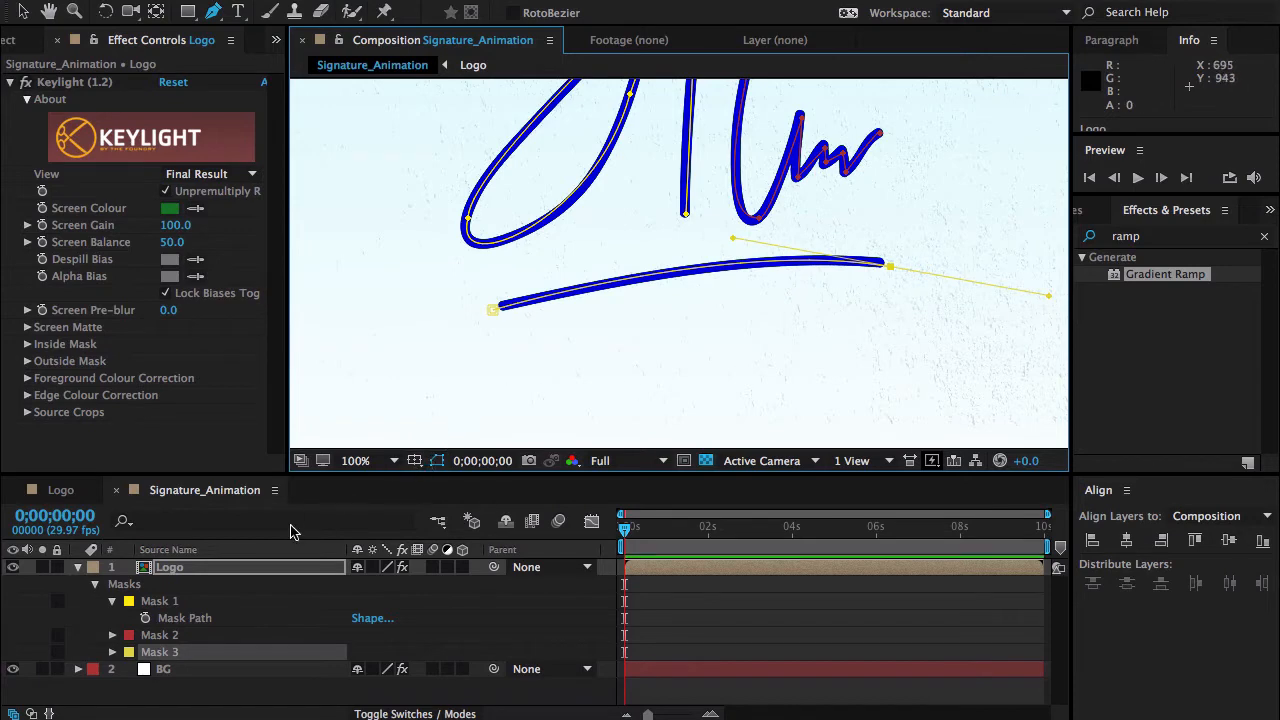
{"action": "left_click", "coordinate": [229, 572]}
{"action": "left_click", "coordinate": [358, 461]}
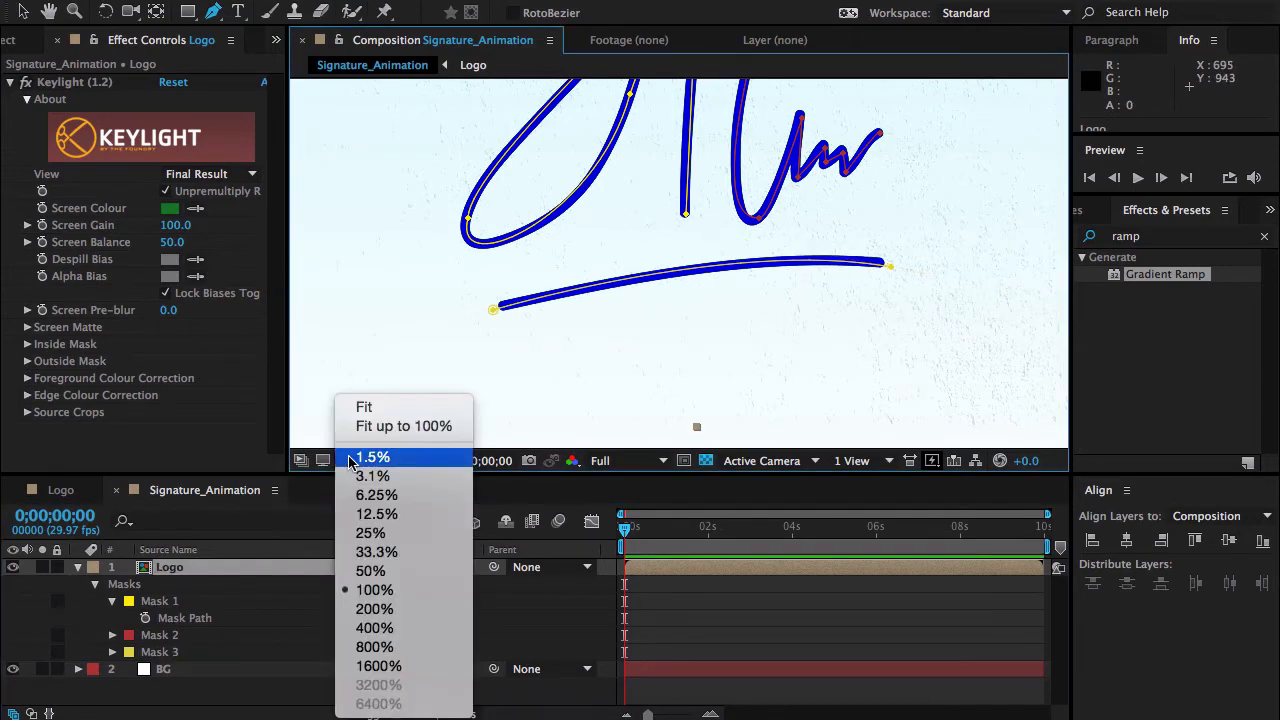
{"action": "left_click", "coordinate": [402, 410]}
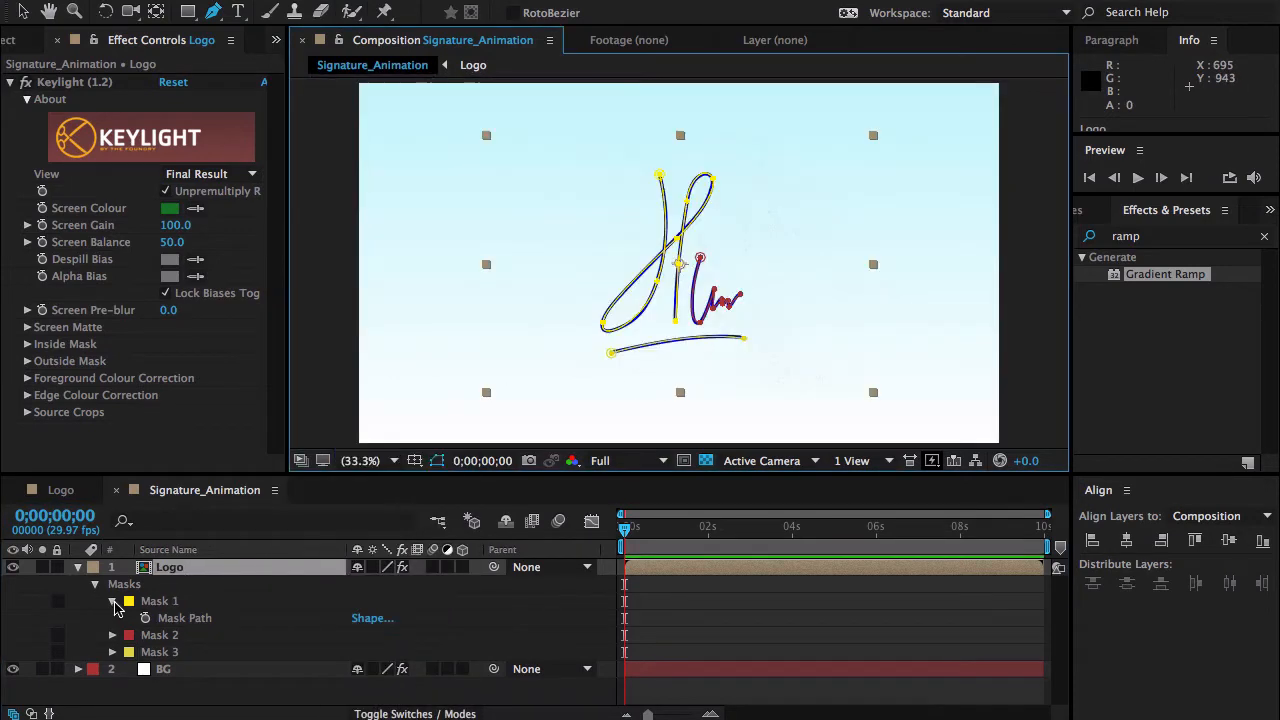
- Collapse the Mask 1 and Keylight settings and apply the Stroke effect to the Logo layer
{"action": "left_click", "coordinate": [113, 601]}
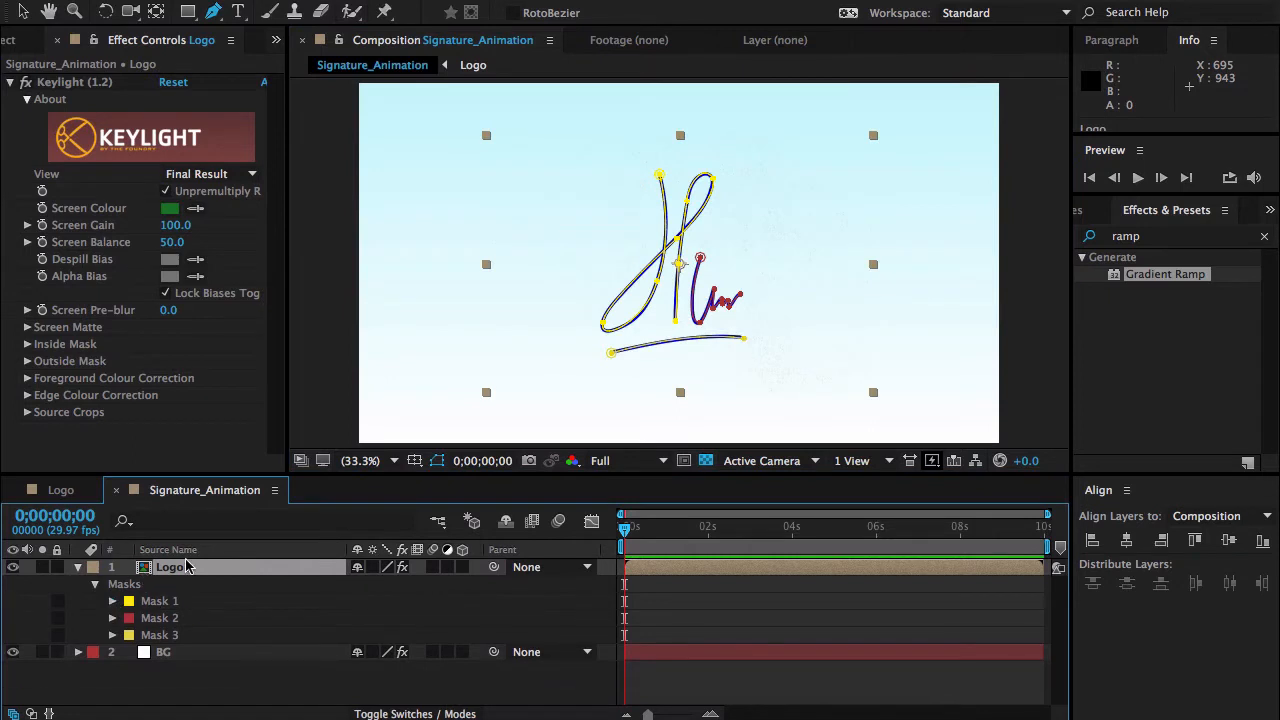
{"action": "left_click", "coordinate": [11, 83]}
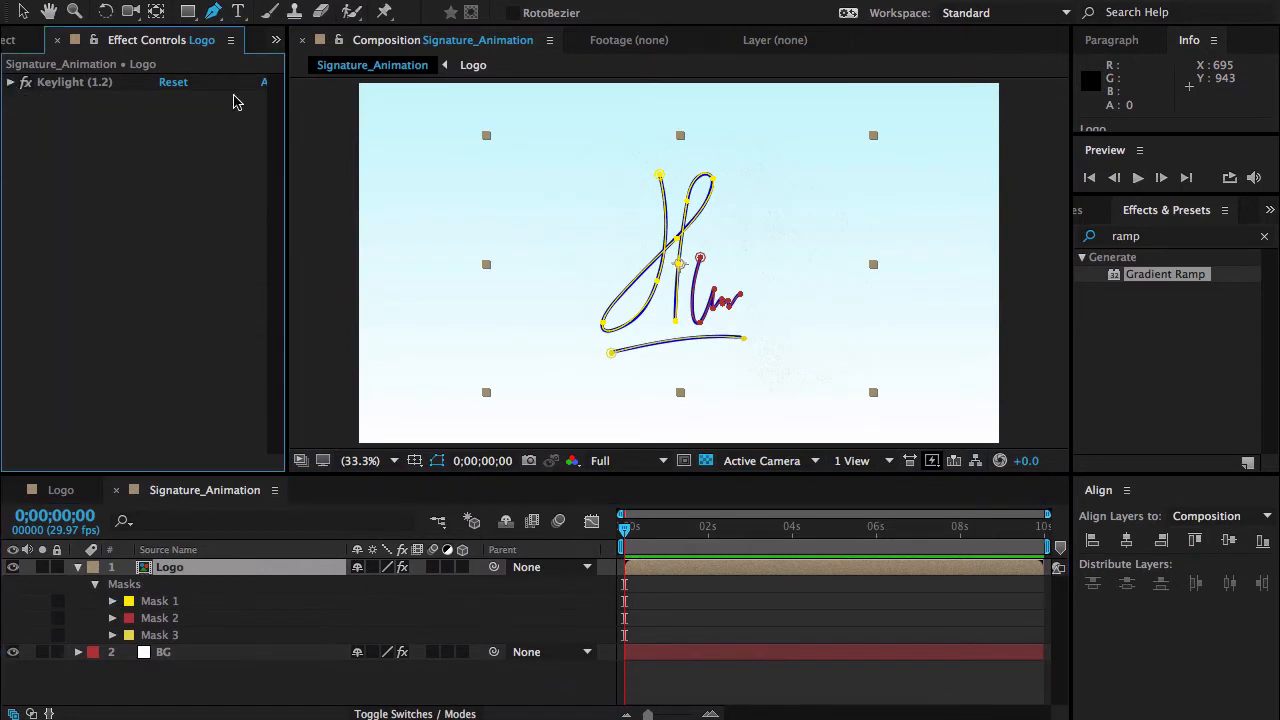
{"action": "left_click", "coordinate": [1153, 238]}
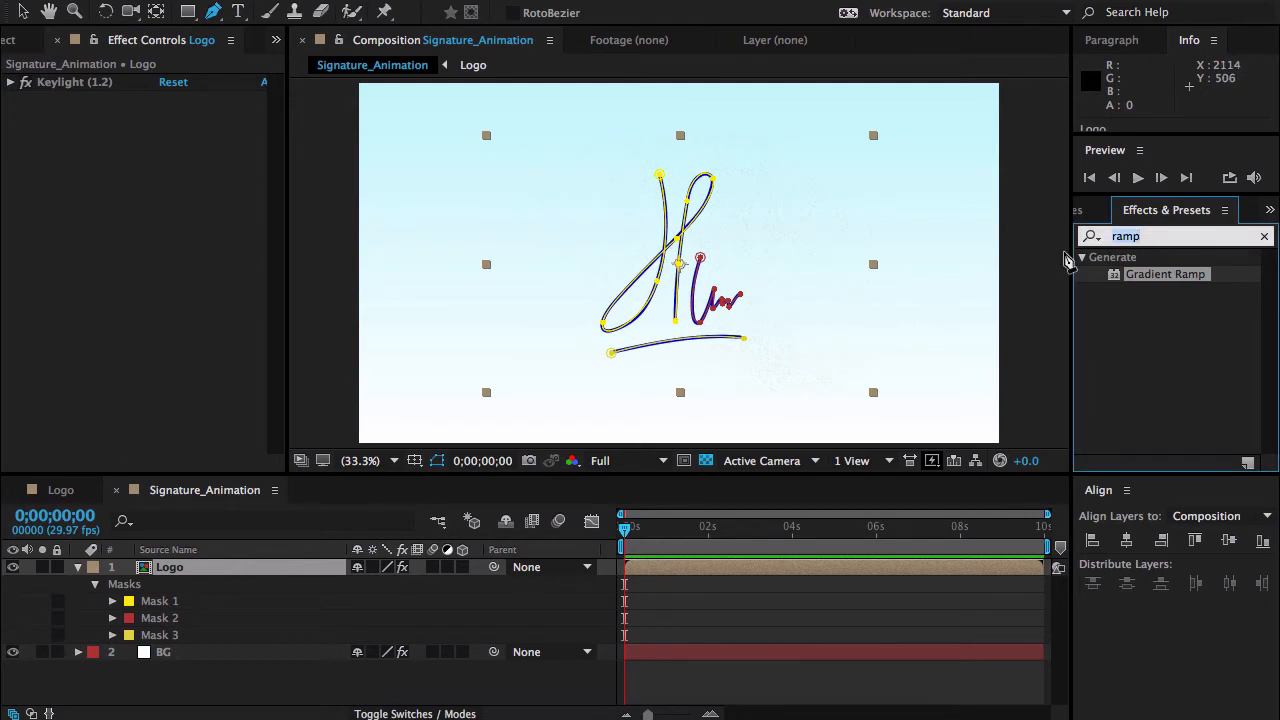
{"action": "type", "text": "strok"}
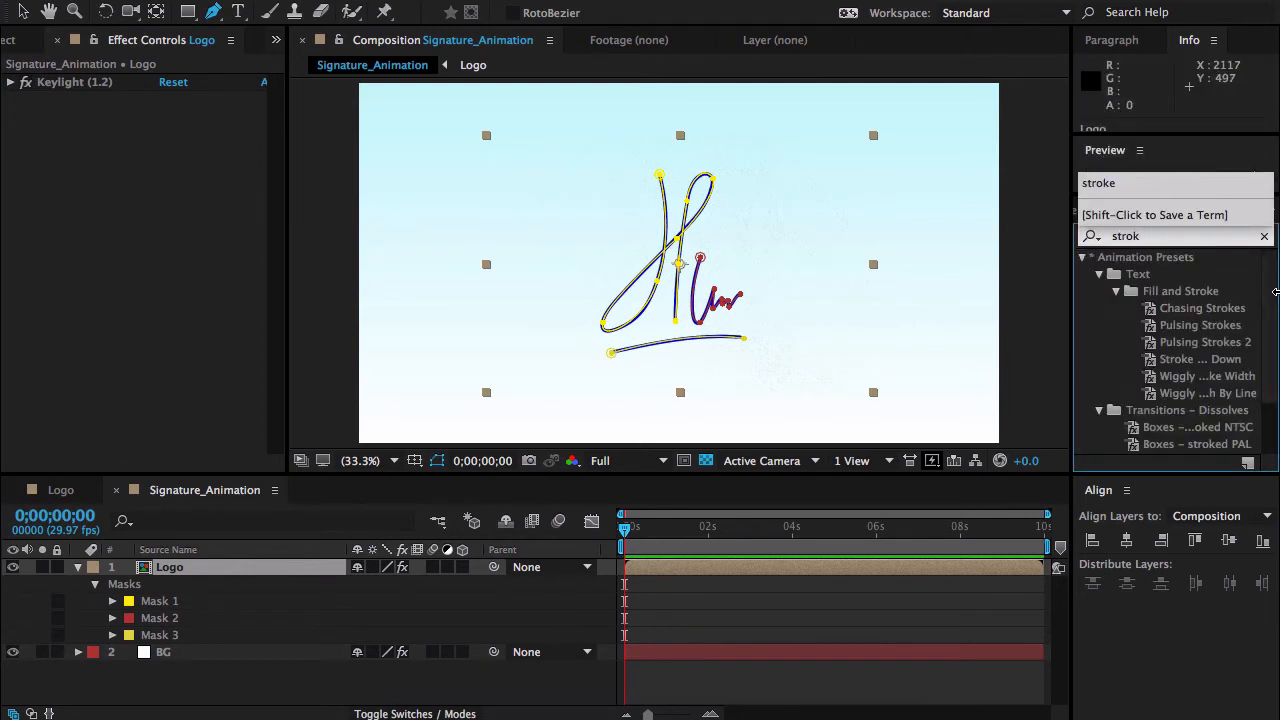
{"action": "left_click_drag", "start_coordinate": [1268, 295], "coordinate": [1269, 337]}
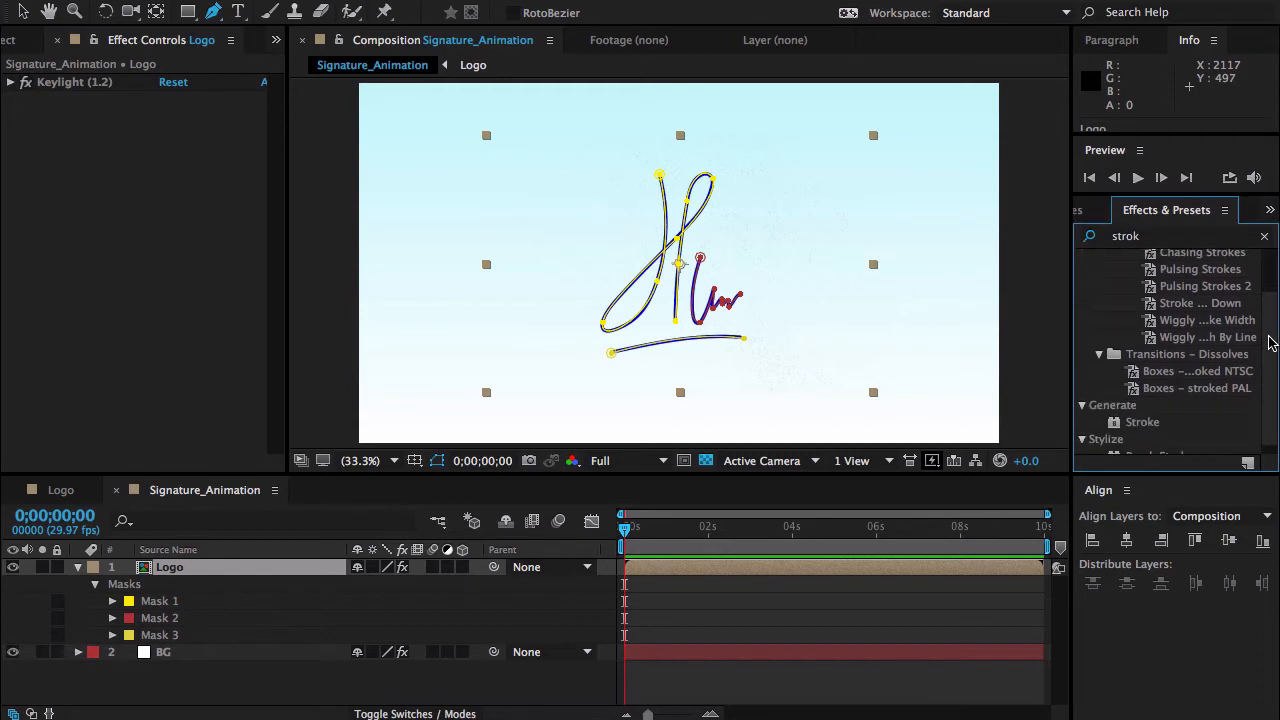
{"action": "left_click_drag", "start_coordinate": [1146, 424], "coordinate": [178, 568]}
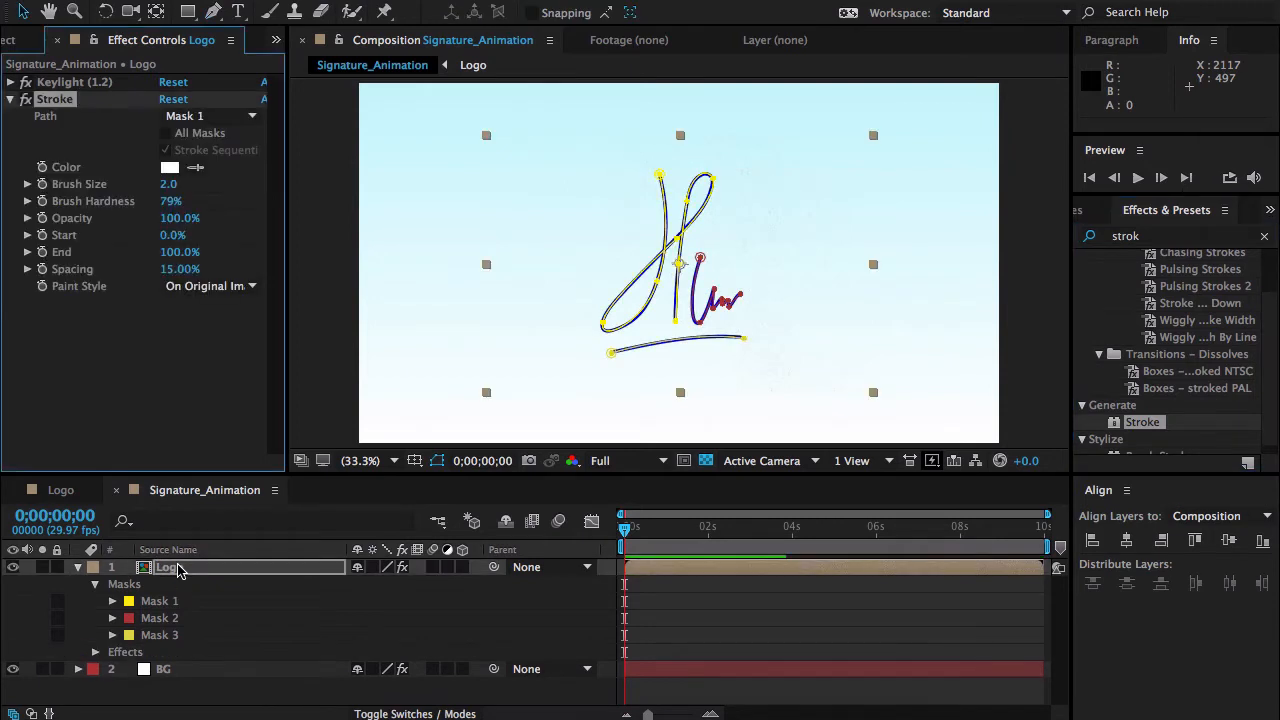
- Set the Stroke effect to Mask 1 with the Reveal Original Image paint style, and hide the mask outlines in the composition view
{"action": "left_click", "coordinate": [215, 118]}
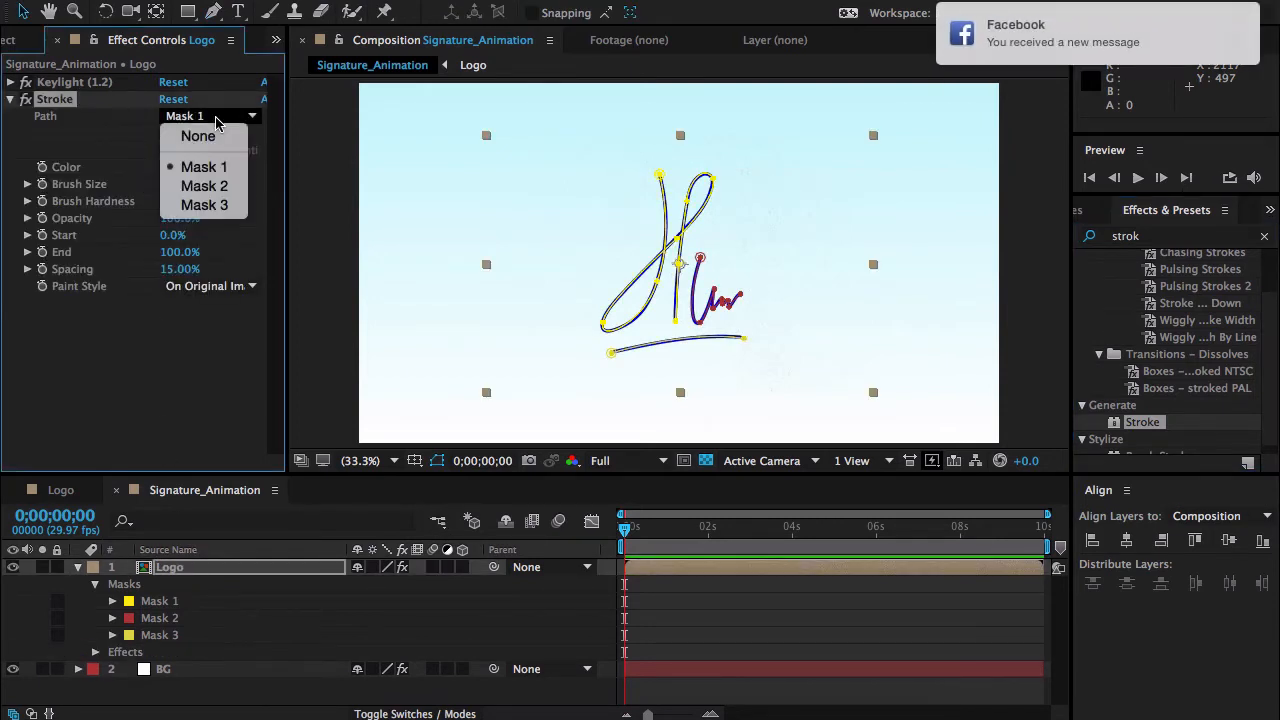
{"action": "left_click", "coordinate": [196, 170]}
{"action": "left_click", "coordinate": [218, 289]}
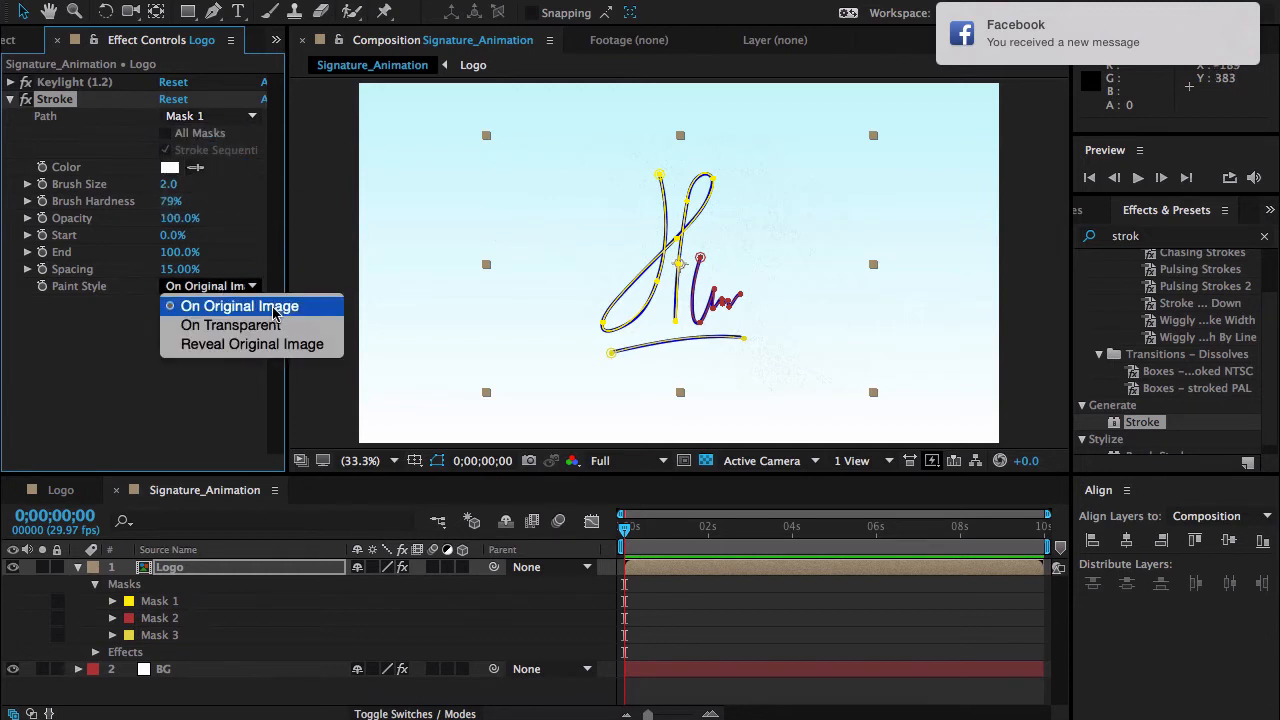
{"action": "left_click", "coordinate": [253, 347]}
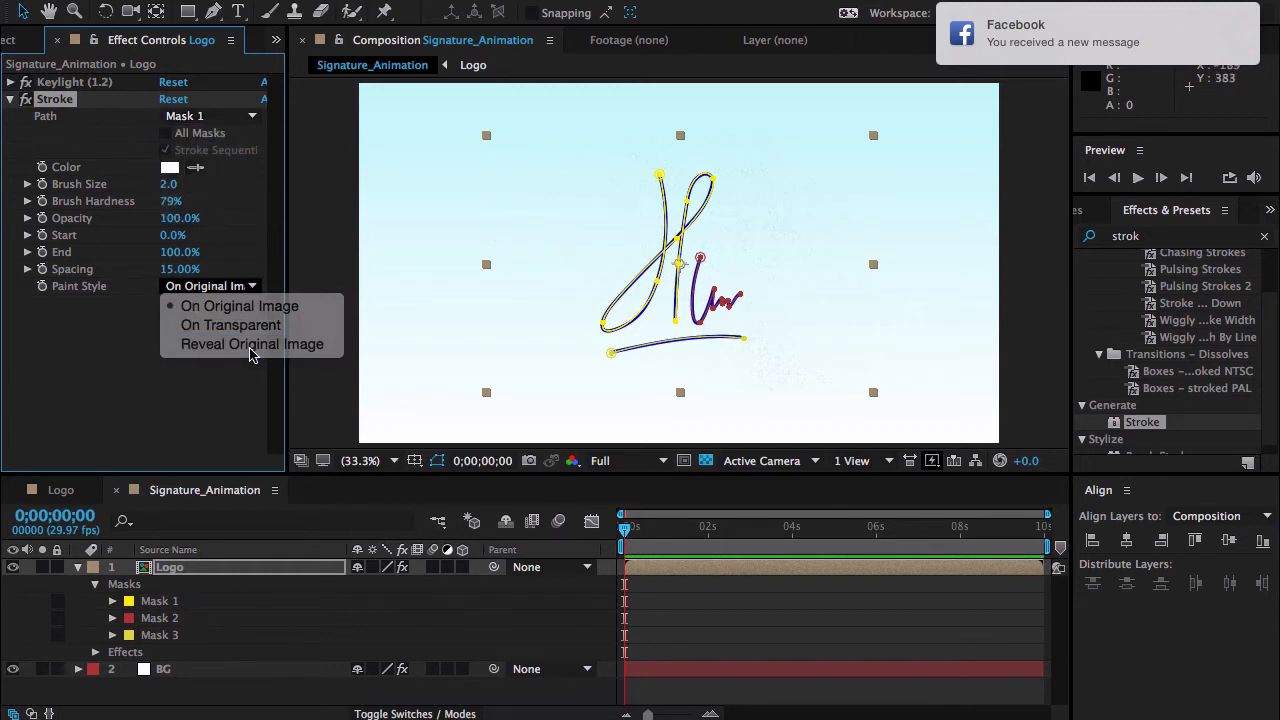
{"action": "left_click", "coordinate": [440, 461]}
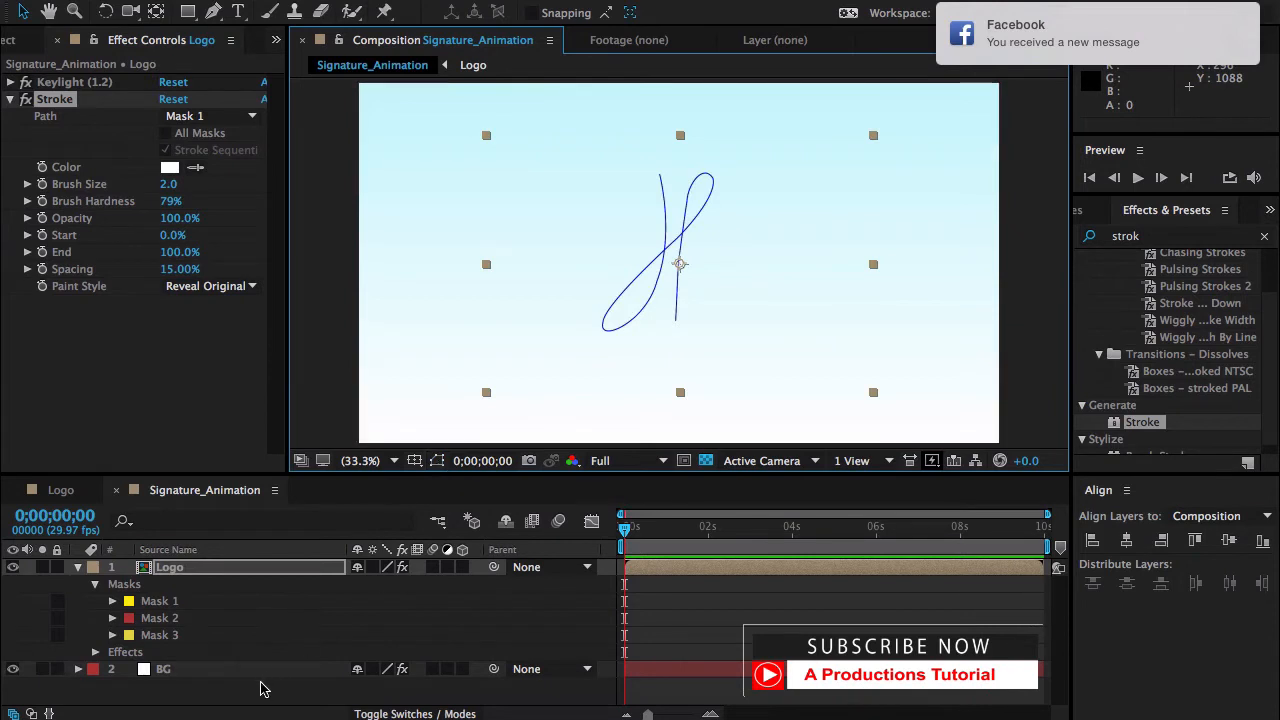
- Set the Stroke effect's brush size to 9, brush hardness to 100% and spacing to 0%
{"action": "left_click", "coordinate": [170, 185]}
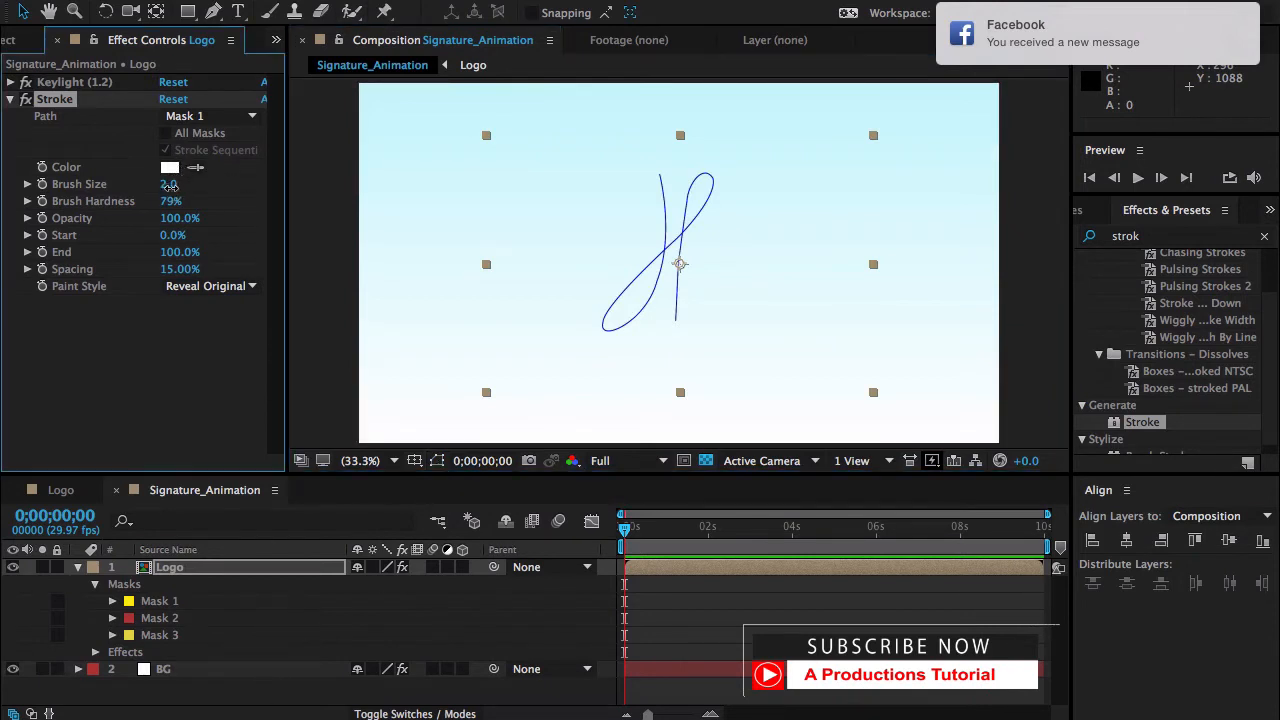
{"action": "left_click_drag", "start_coordinate": [170, 185], "coordinate": [206, 182]}
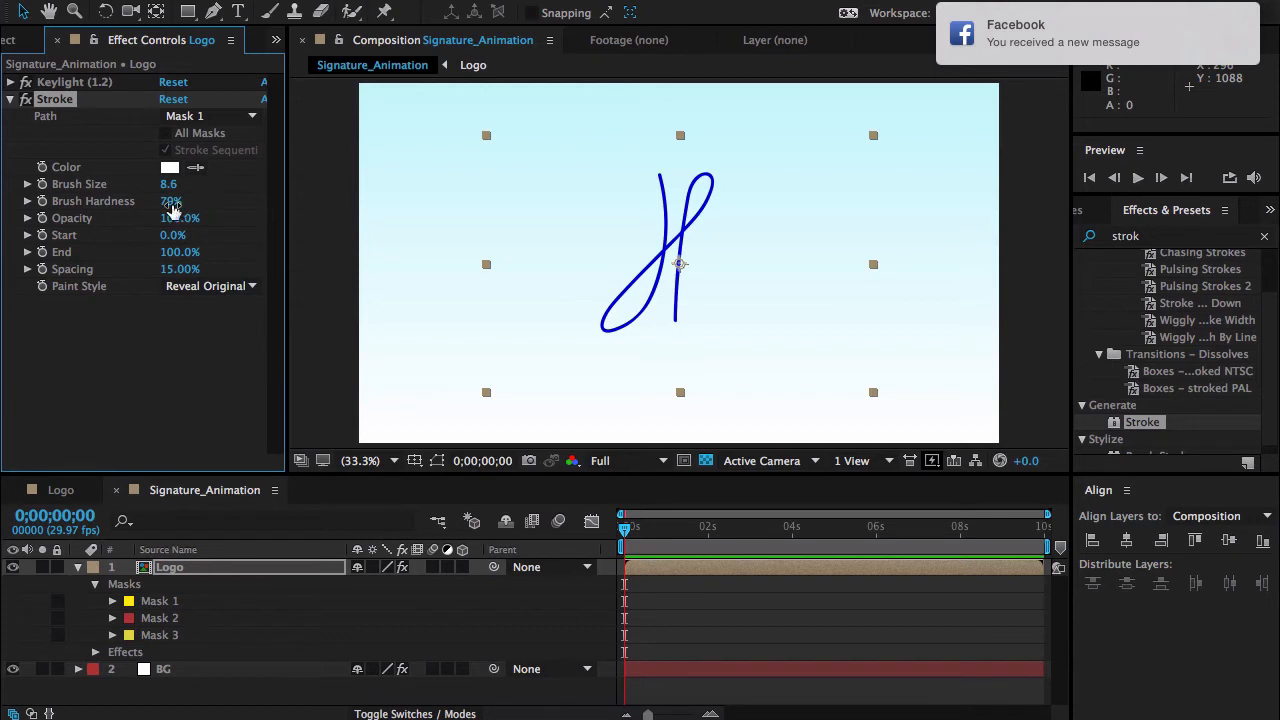
{"action": "left_click_drag", "start_coordinate": [172, 205], "coordinate": [608, 208]}
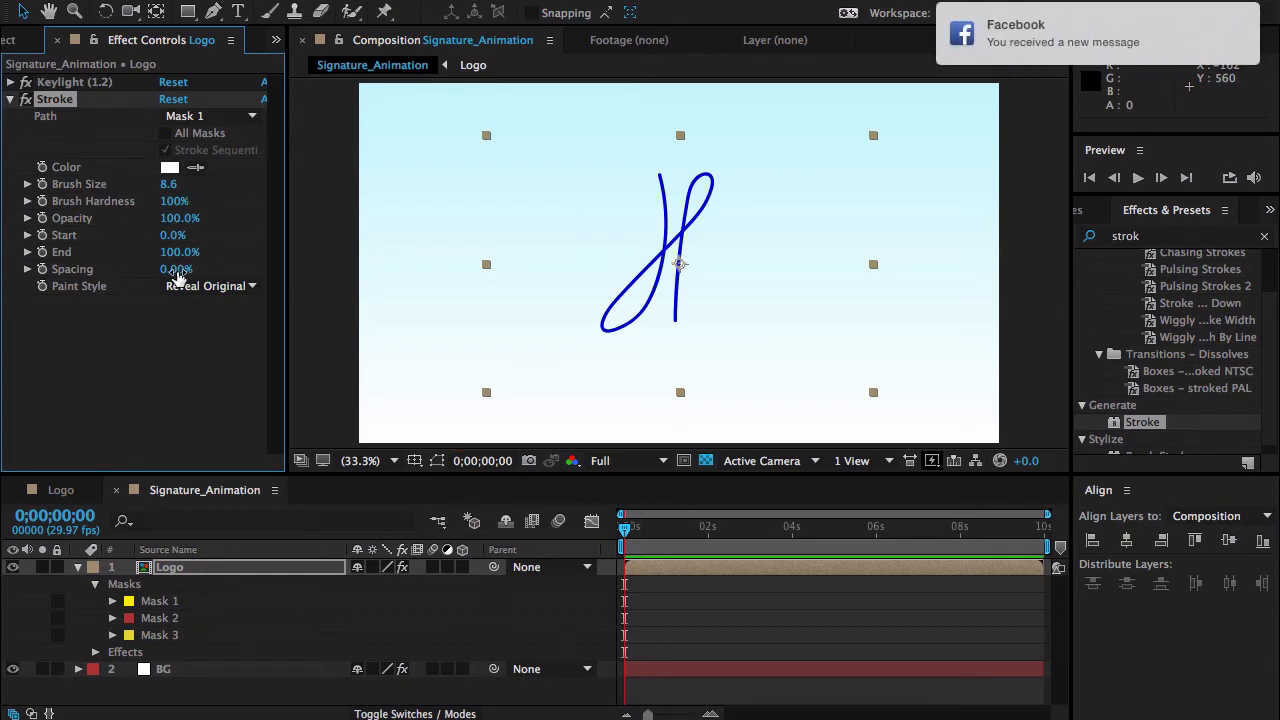
{"action": "left_click", "coordinate": [172, 188]}
{"action": "type", "text": "9"}
{"action": "key", "text": "Return"}
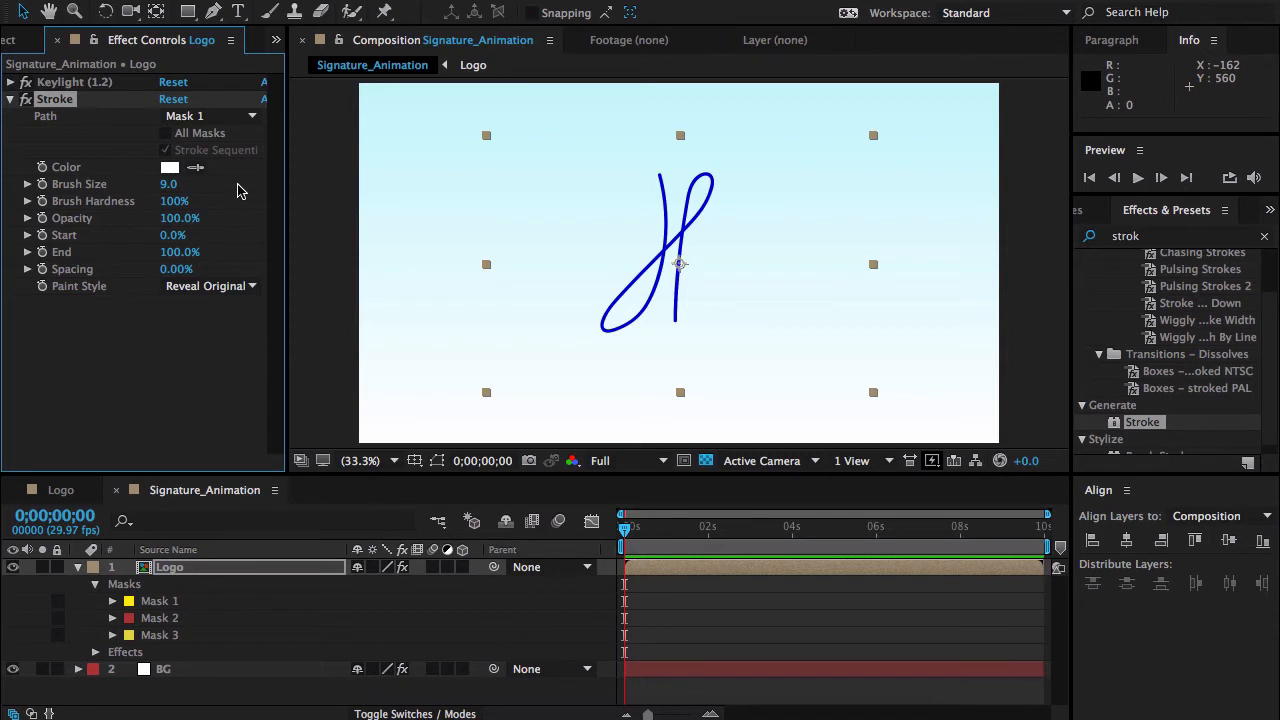
- Keyframe the Stroke effect's End at 100% on the Logo layer and move that keyframe to 0;00;01;13
{"action": "left_click", "coordinate": [42, 253]}
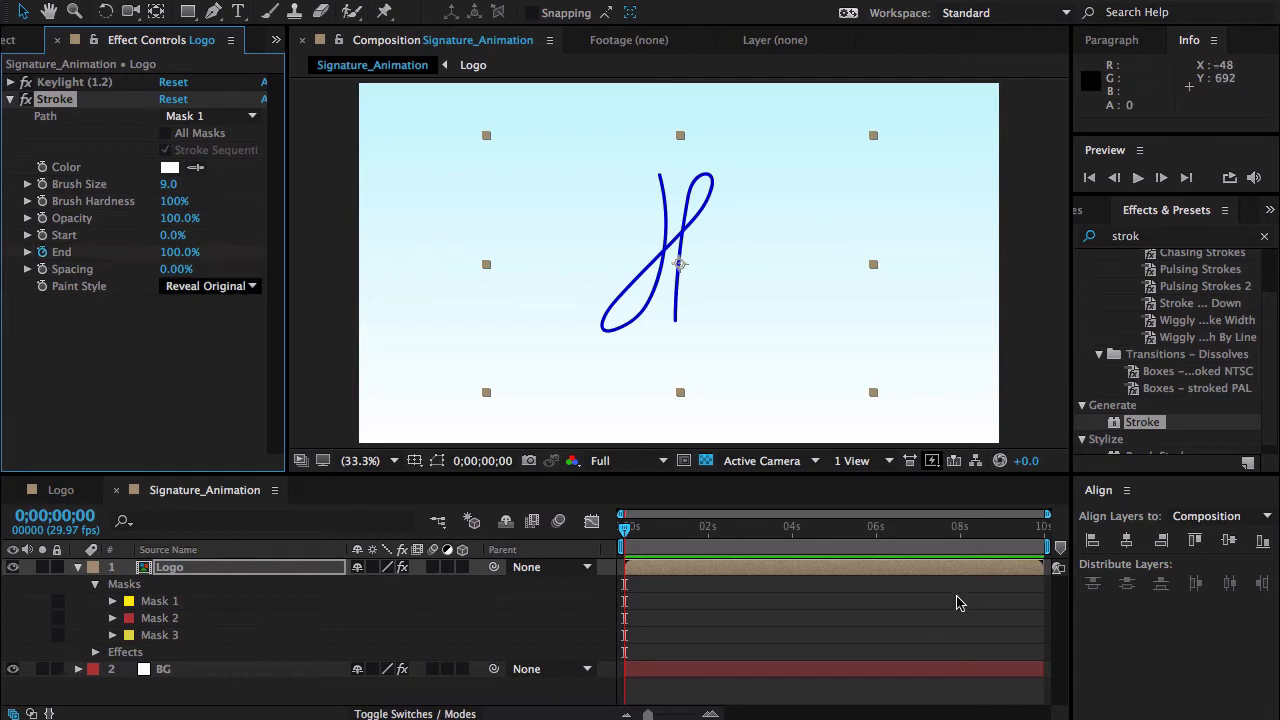
{"action": "left_click", "coordinate": [735, 577]}
{"action": "key", "text": "u"}
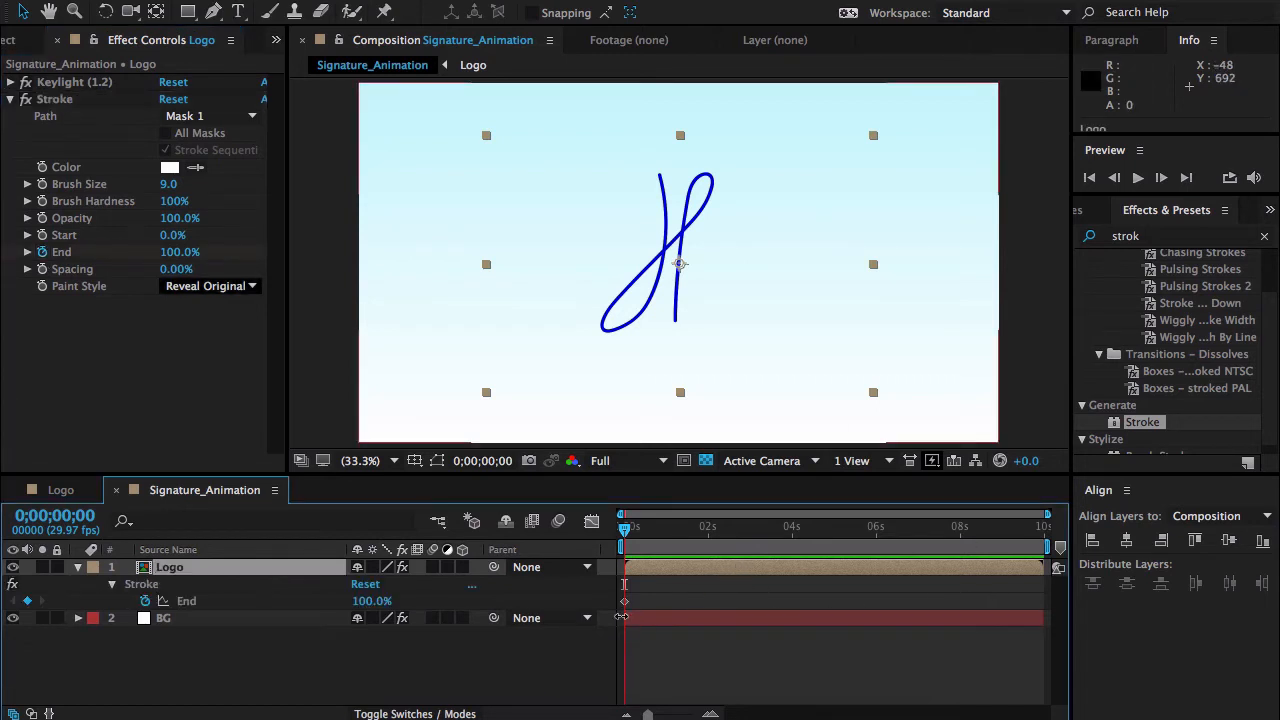
{"action": "left_click", "coordinate": [624, 601]}
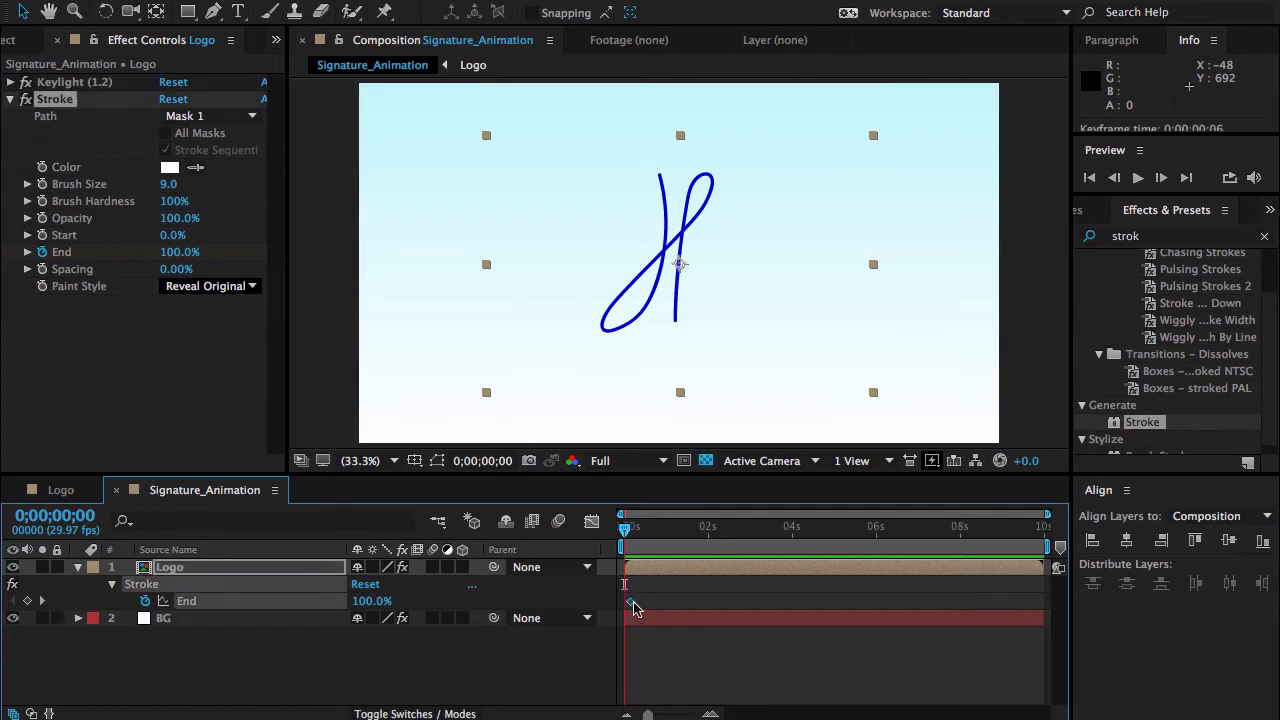
{"action": "left_click_drag", "start_coordinate": [652, 607], "coordinate": [686, 609]}
- Set the Stroke effect's End to 0% at the start of the composition
{"action": "left_click", "coordinate": [171, 253]}
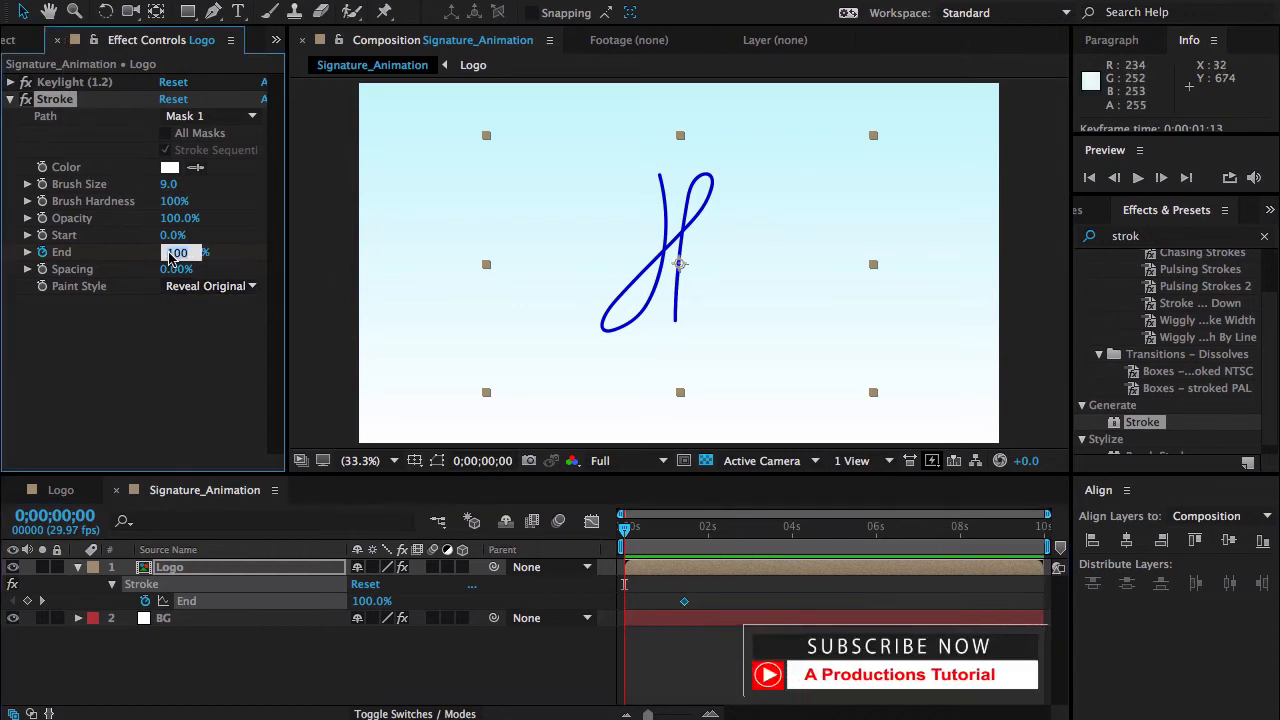
{"action": "key", "text": "Return"}
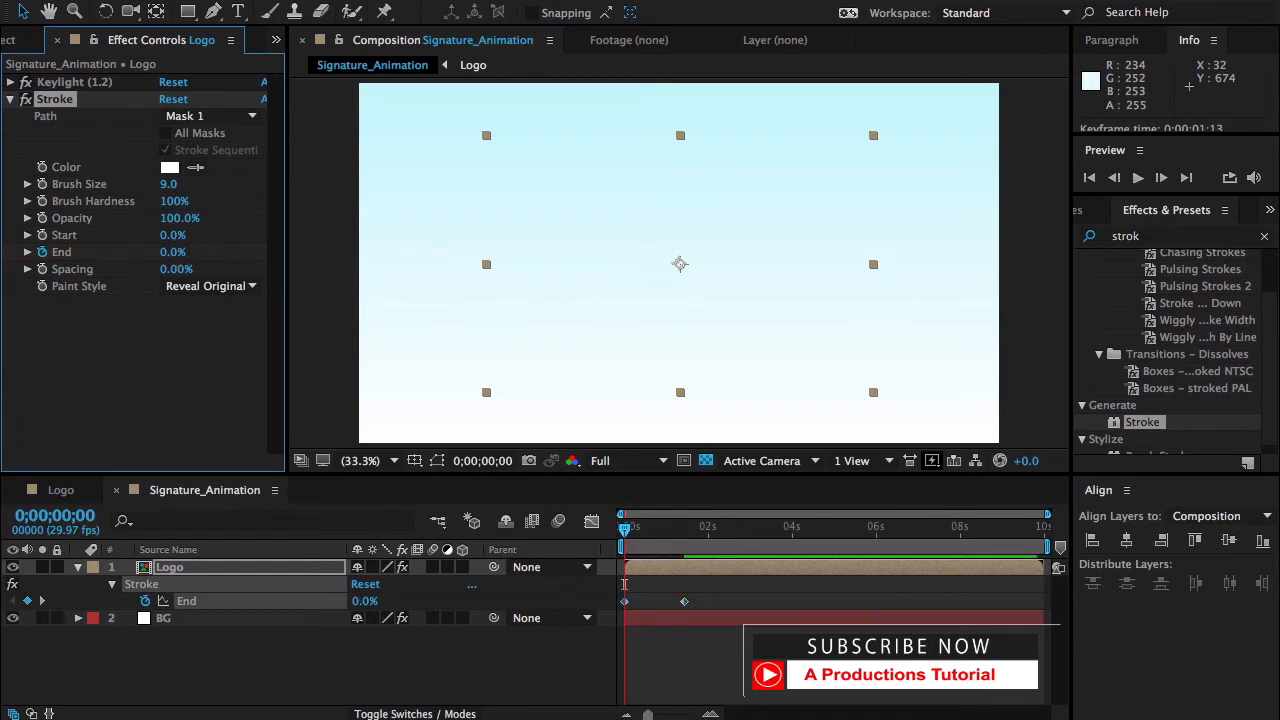
{"action": "left_click", "coordinate": [508, 679]}
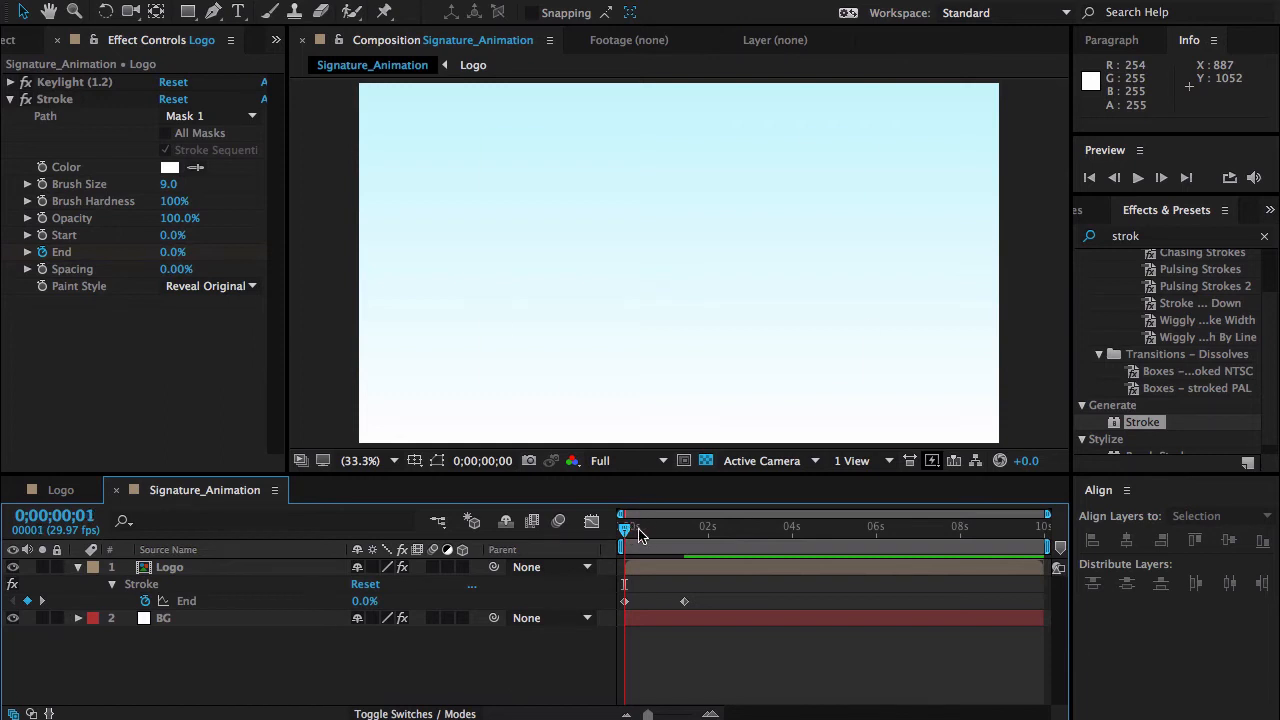
- Play back the stroke reveal animation from the start of the composition
{"action": "left_click_drag", "start_coordinate": [638, 529], "coordinate": [591, 530]}
{"action": "key", "text": "space"}
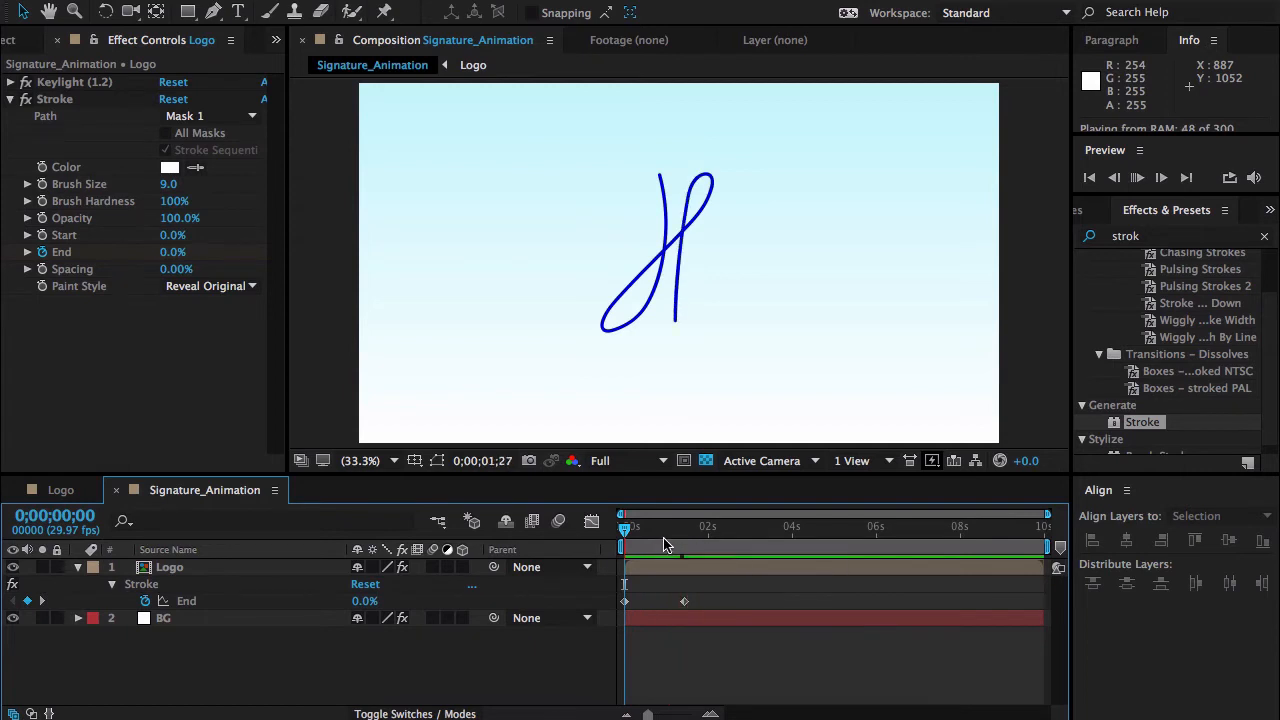
{"action": "key", "text": "space"}
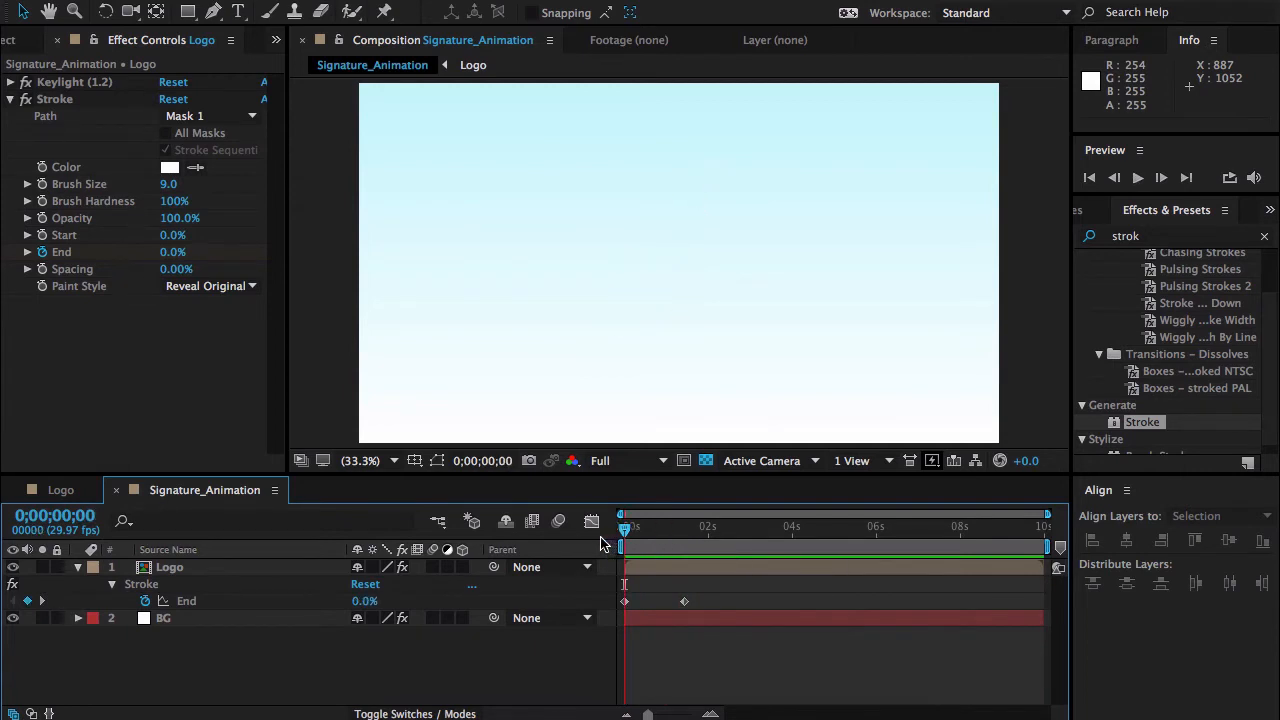
{"action": "key", "text": "space"}
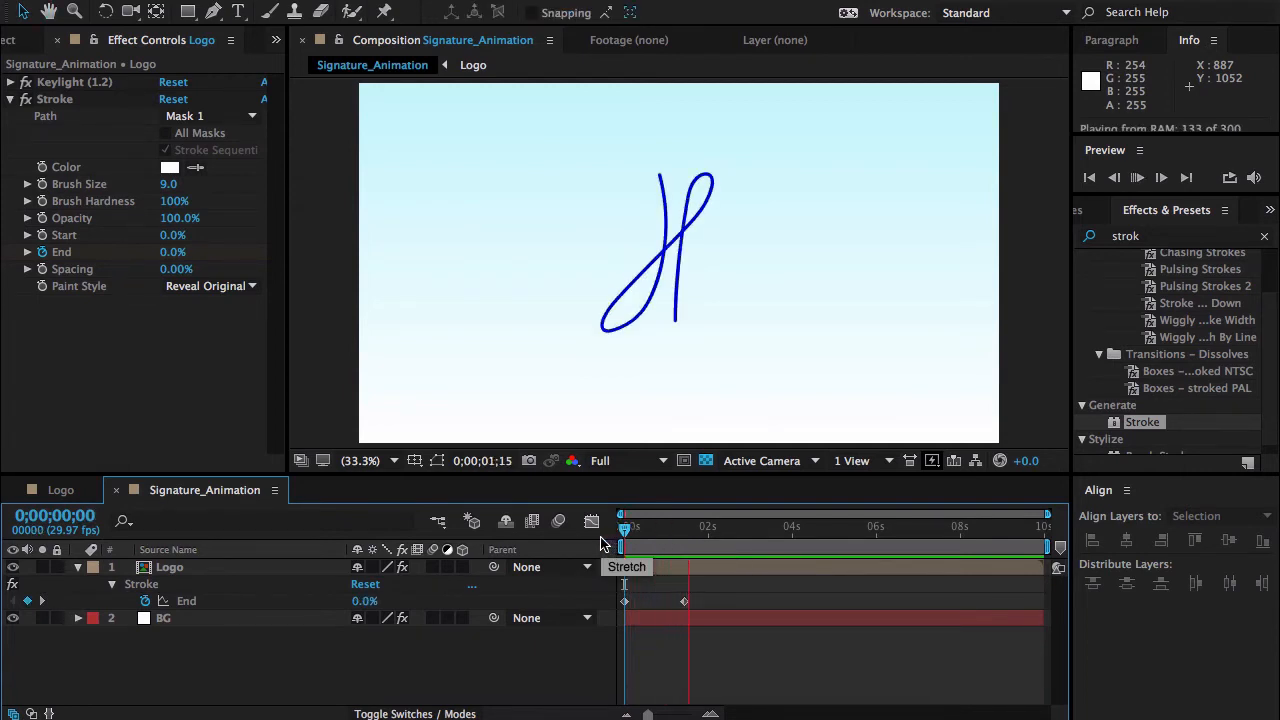
- Set the Stroke's brush size to 5.4, judging the partial reveal up close at 0;00;00;12, and move the current time to 0;00;01;14
{"action": "mouse_move", "coordinate": [628, 527]}
{"action": "left_mouse_down"}
{"action": "mouse_move", "coordinate": [652, 527]}
{"action": "mouse_move", "coordinate": [641, 529]}
{"action": "left_mouse_up"}
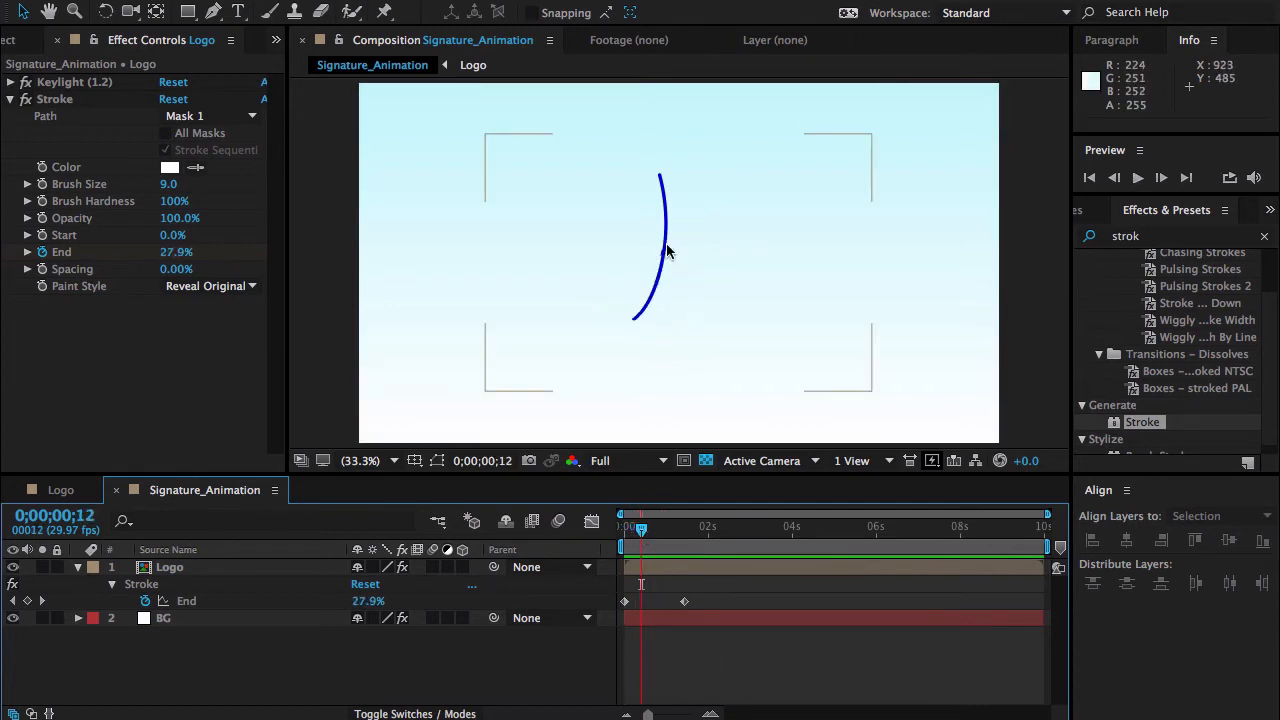
{"action": "key", "text": "slash"}
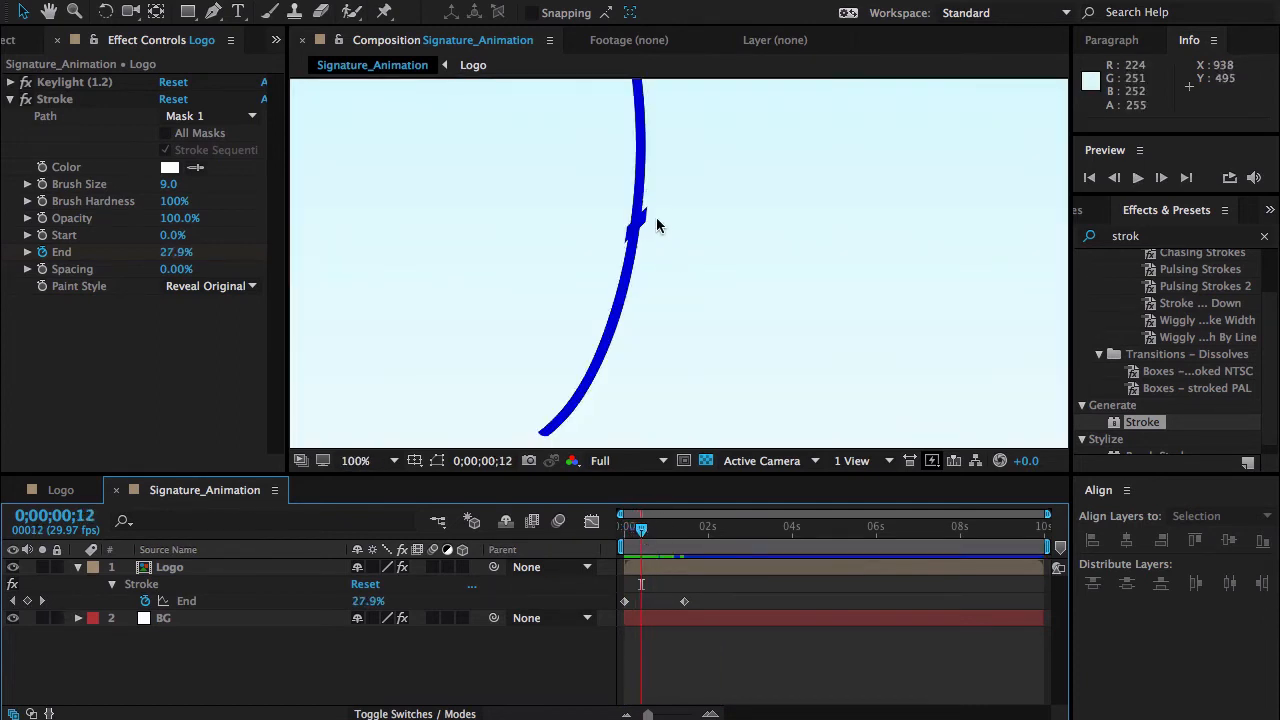
{"action": "left_click", "coordinate": [170, 189]}
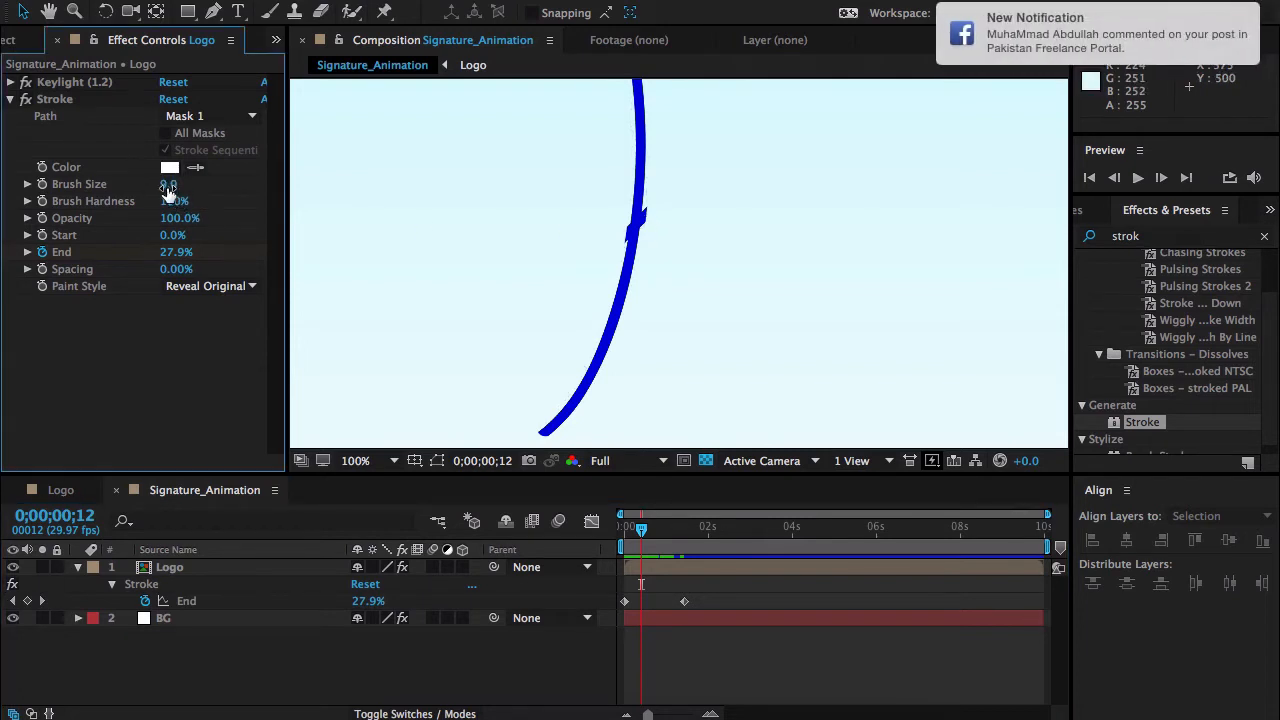
{"action": "left_click", "coordinate": [168, 189]}
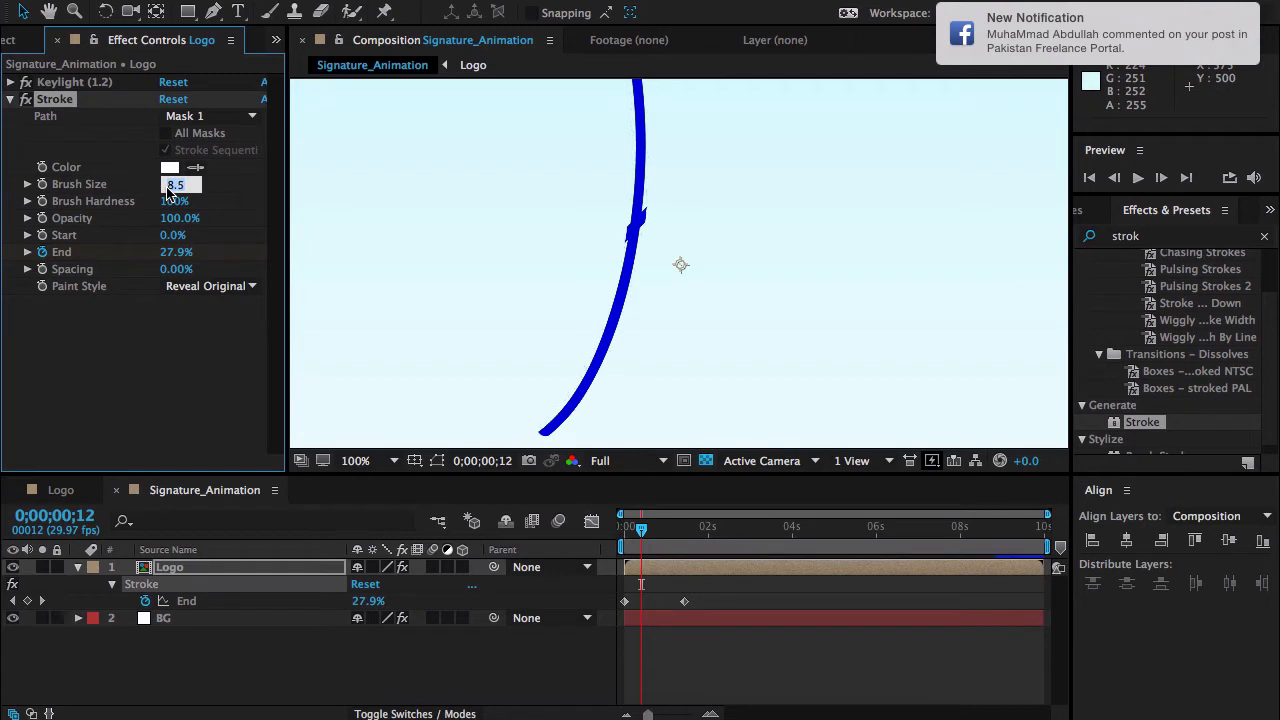
{"action": "key", "text": "Down"}
{"action": "key", "text": "Down"}
{"action": "key", "text": "Down"}
{"action": "key", "text": "Down"}
{"action": "key", "text": "Down"}
{"action": "key", "text": "Down"}
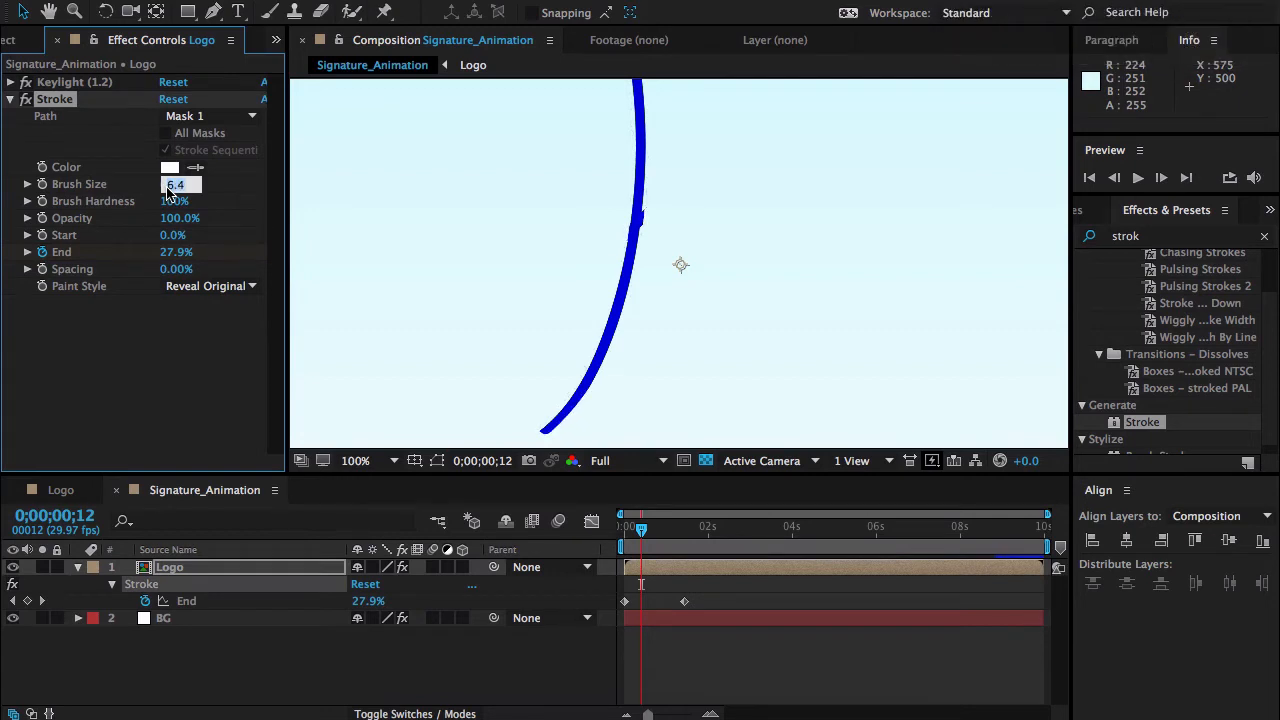
{"action": "key", "text": "Down"}
{"action": "key", "text": "Down"}
{"action": "key", "text": "Return"}
{"action": "key", "text": "shift+slash"}
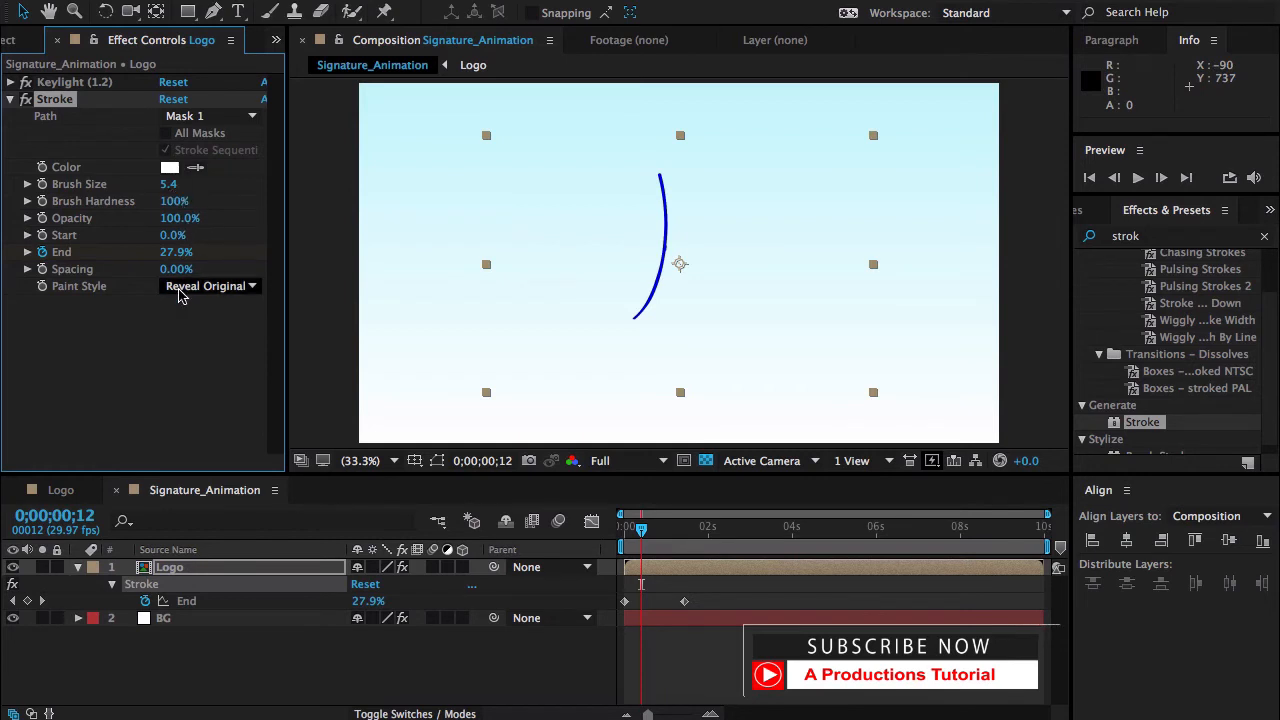
{"action": "mouse_move", "coordinate": [643, 532]}
{"action": "left_mouse_down"}
{"action": "mouse_move", "coordinate": [623, 534]}
{"action": "mouse_move", "coordinate": [687, 531]}
{"action": "left_mouse_up"}
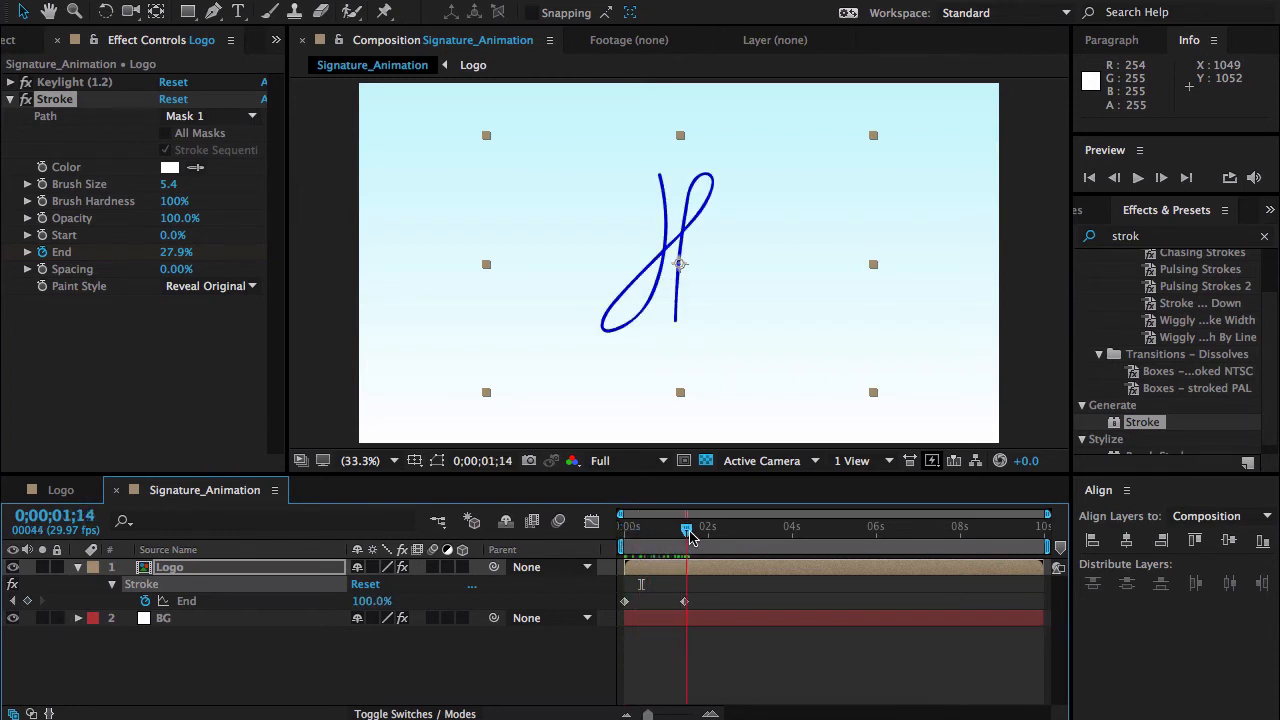
- Try duplicating the Stroke effect on the Logo layer with the copy's path set to Mask 2, and undo the duplication
{"action": "left_click", "coordinate": [229, 568]}
{"action": "left_click", "coordinate": [53, 102]}
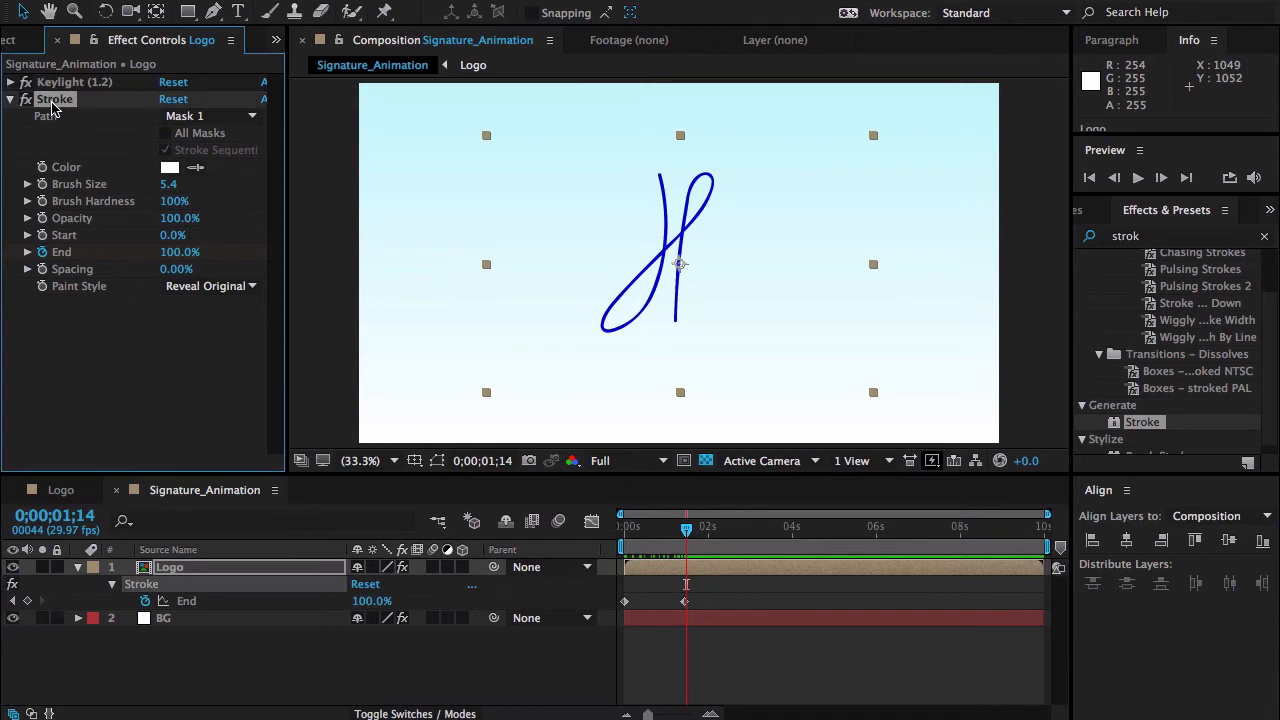
{"action": "key", "text": "ctrl+d"}
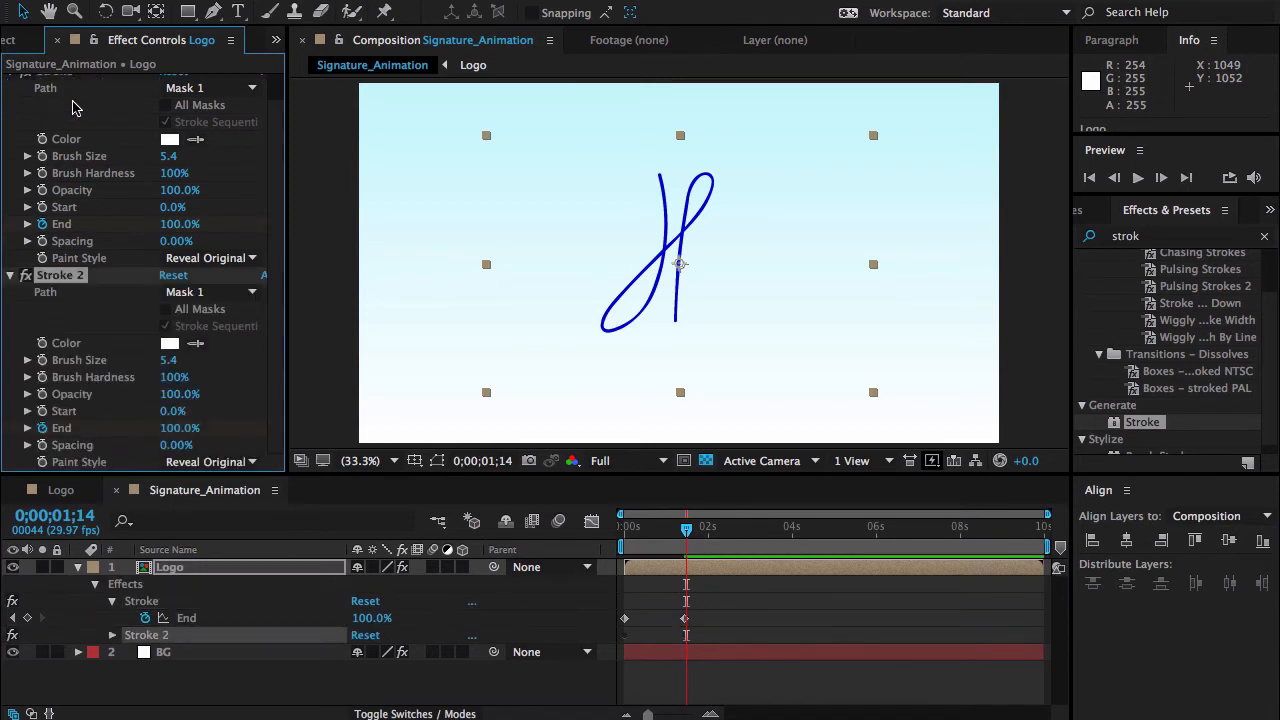
{"action": "scroll", "coordinate": [72, 106], "scroll_direction": "up", "scroll_amount": 3}
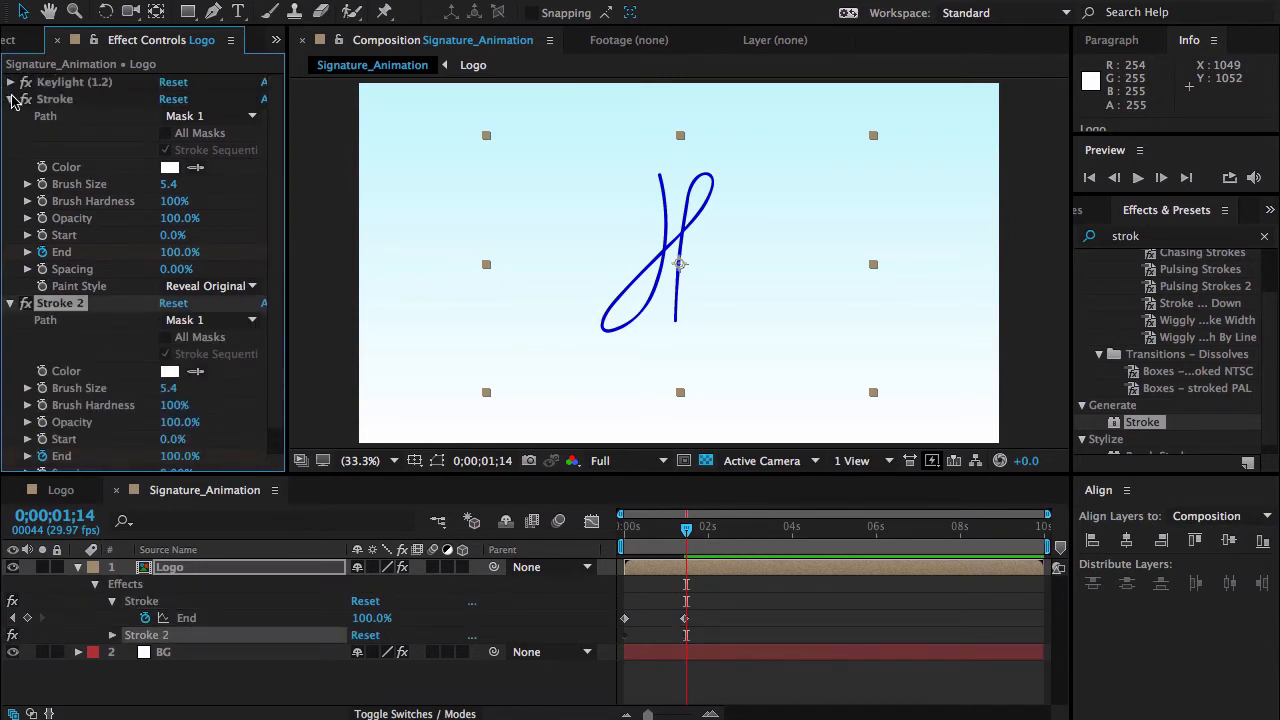
{"action": "left_click", "coordinate": [10, 100]}
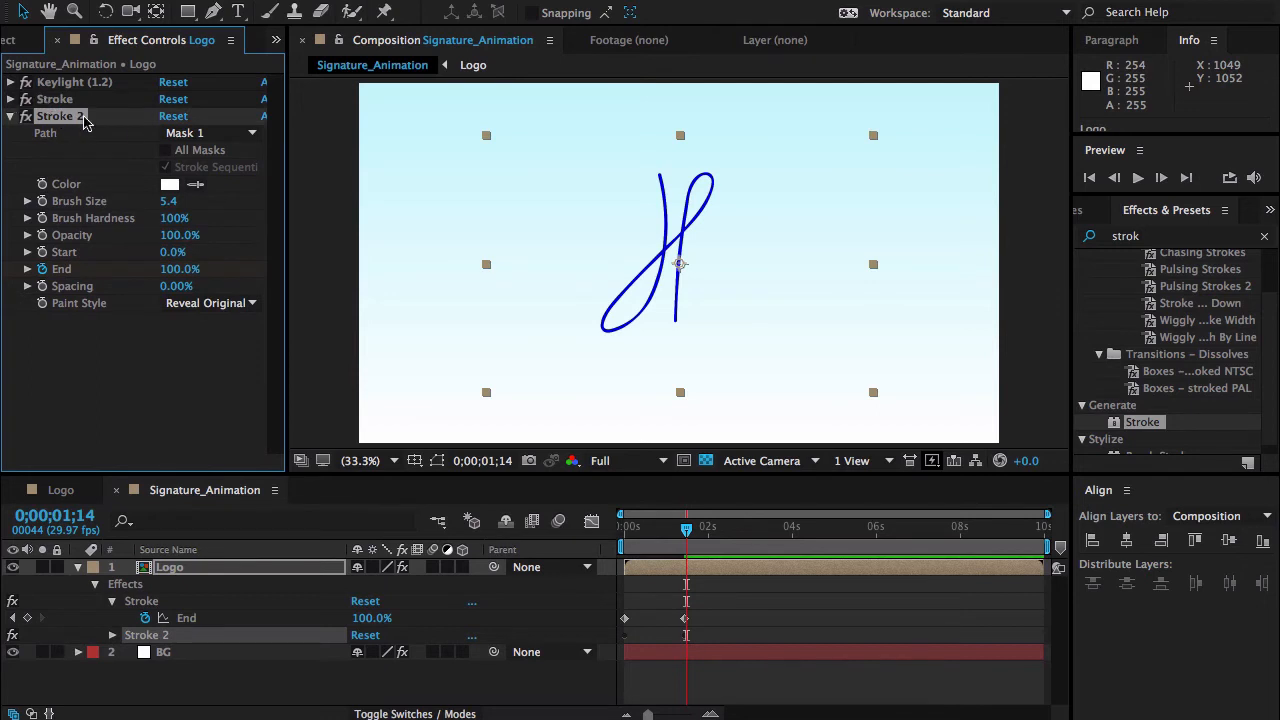
{"action": "left_click", "coordinate": [200, 135]}
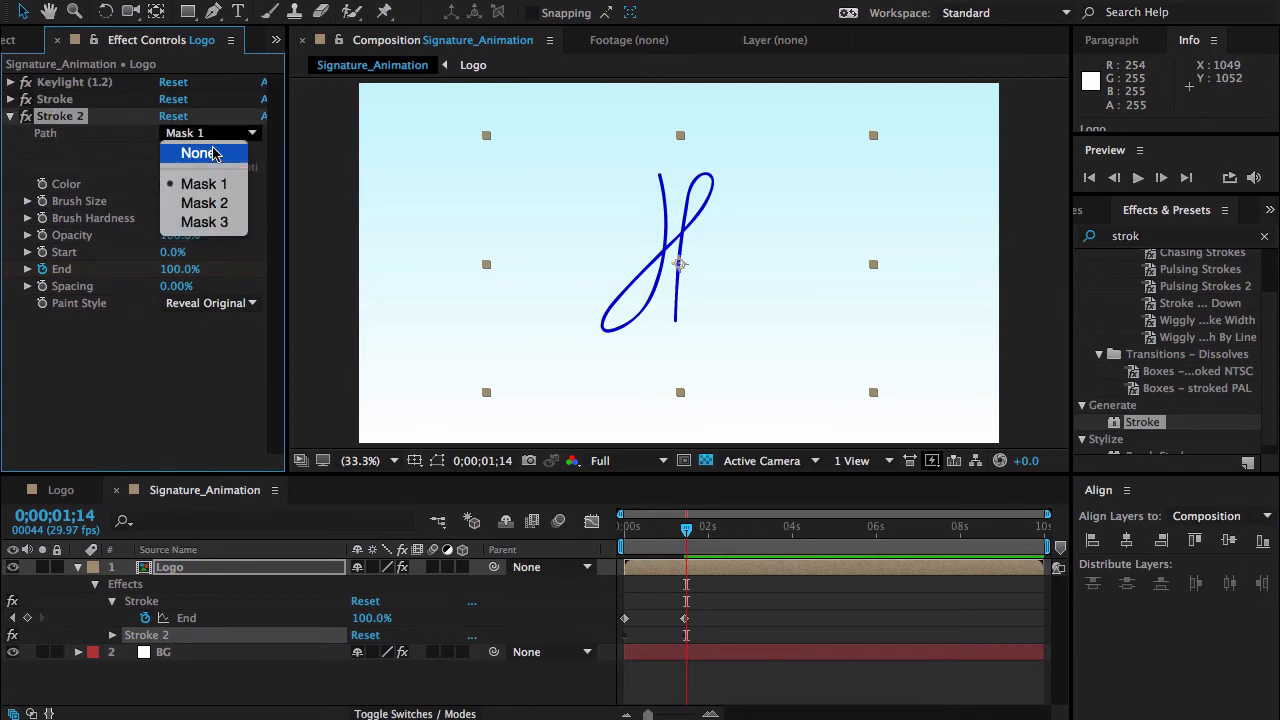
{"action": "left_click", "coordinate": [205, 200]}
{"action": "mouse_move", "coordinate": [642, 528]}
{"action": "left_mouse_down"}
{"action": "mouse_move", "coordinate": [617, 541]}
{"action": "mouse_move", "coordinate": [680, 541]}
{"action": "left_mouse_up"}
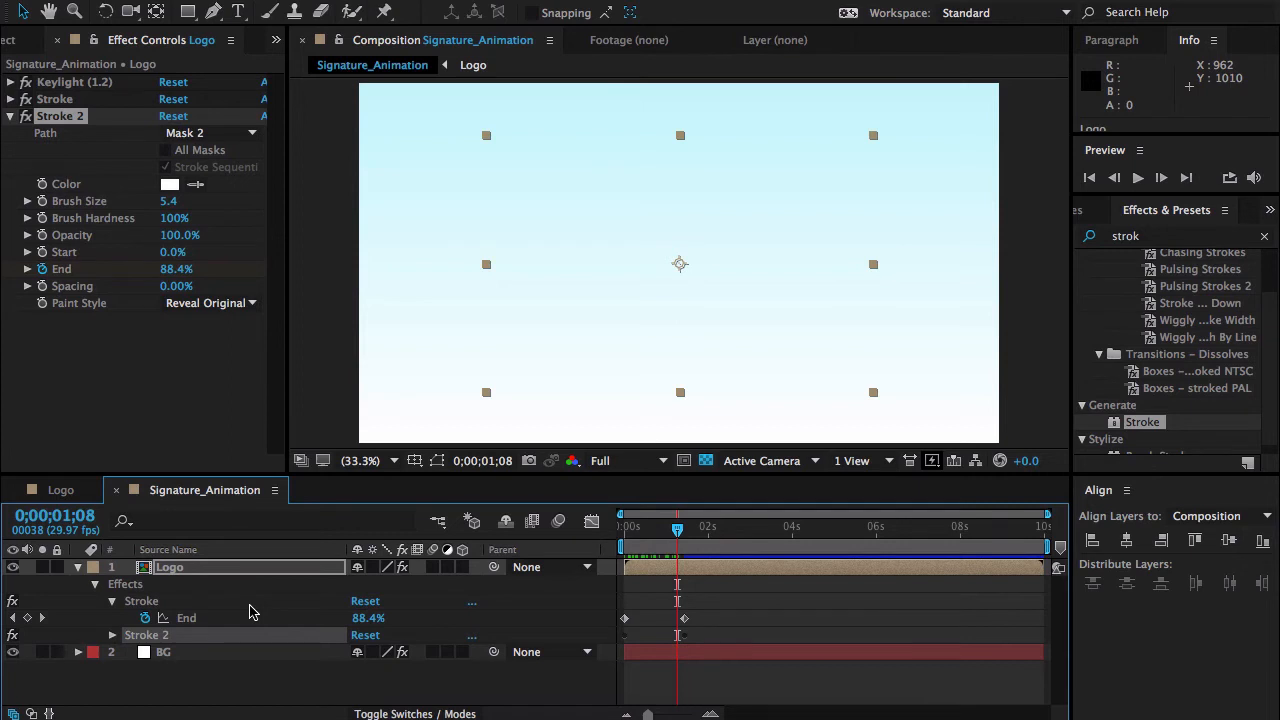
{"action": "key", "text": "k"}
{"action": "key", "text": "ctrl+z"}
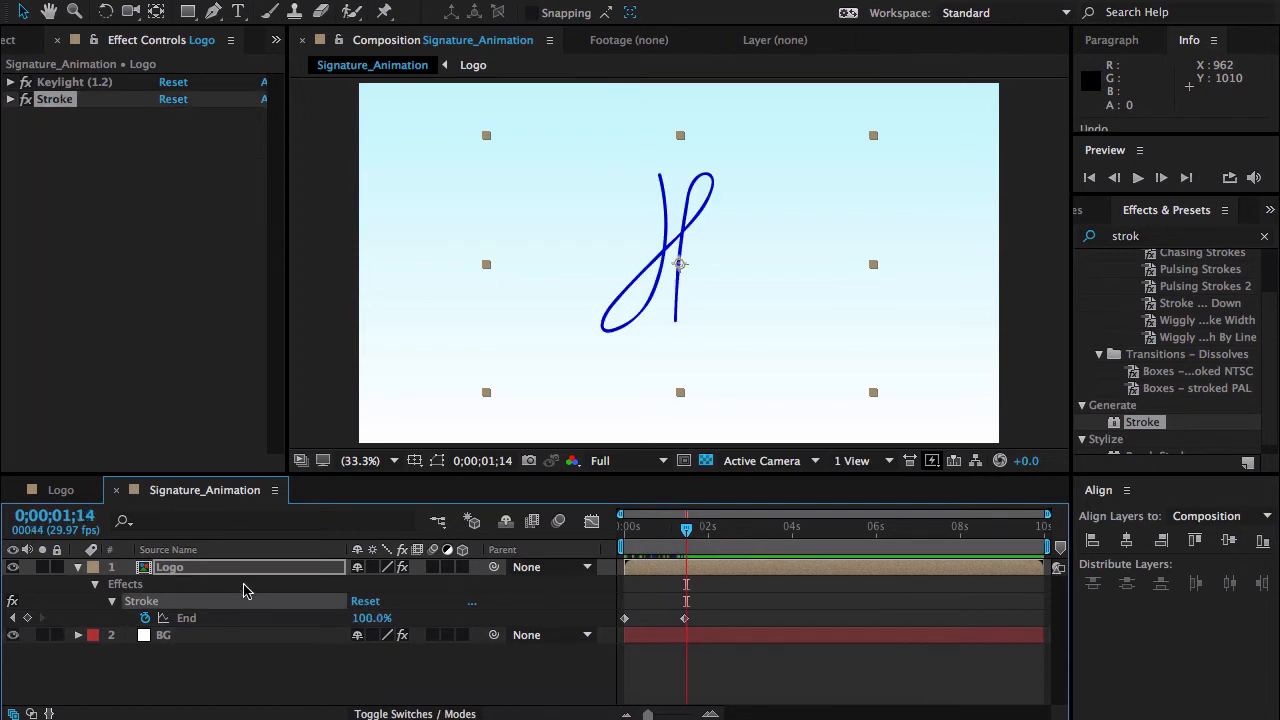
- Duplicate the Logo layer and set the copy's Stroke path to Mask 2
{"action": "left_click", "coordinate": [226, 571]}
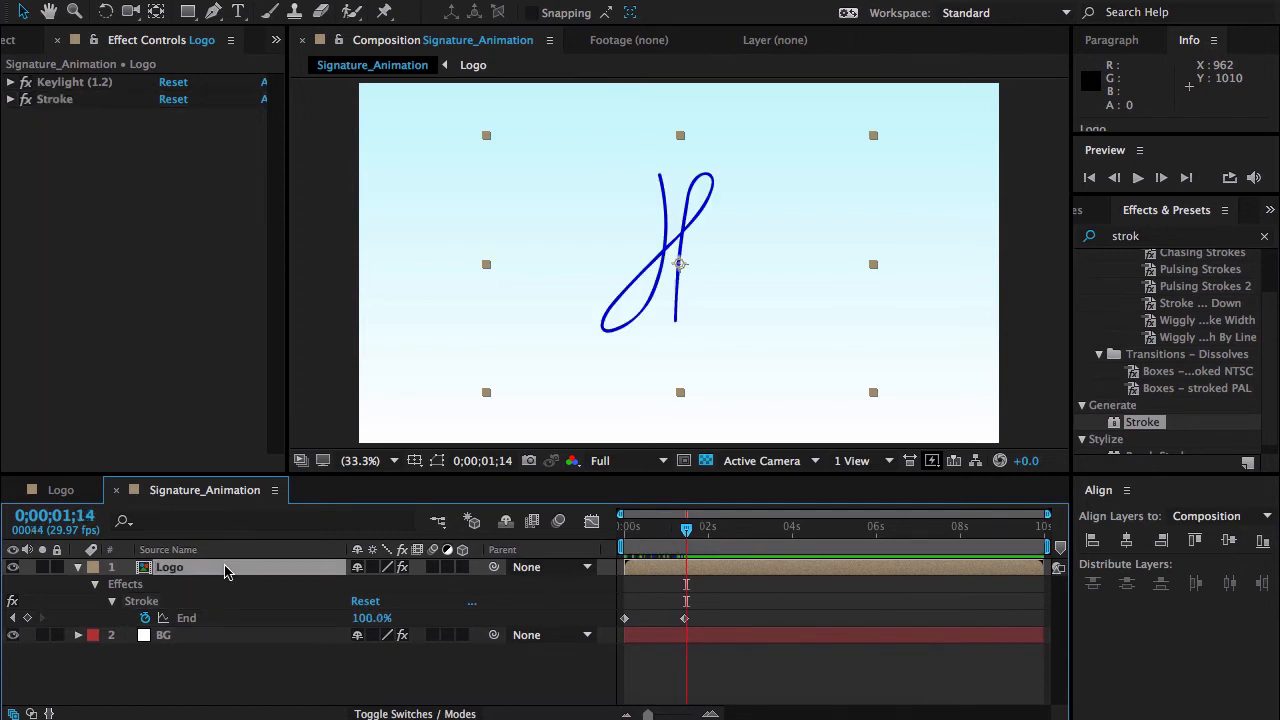
{"action": "key", "text": "ctrl+d"}
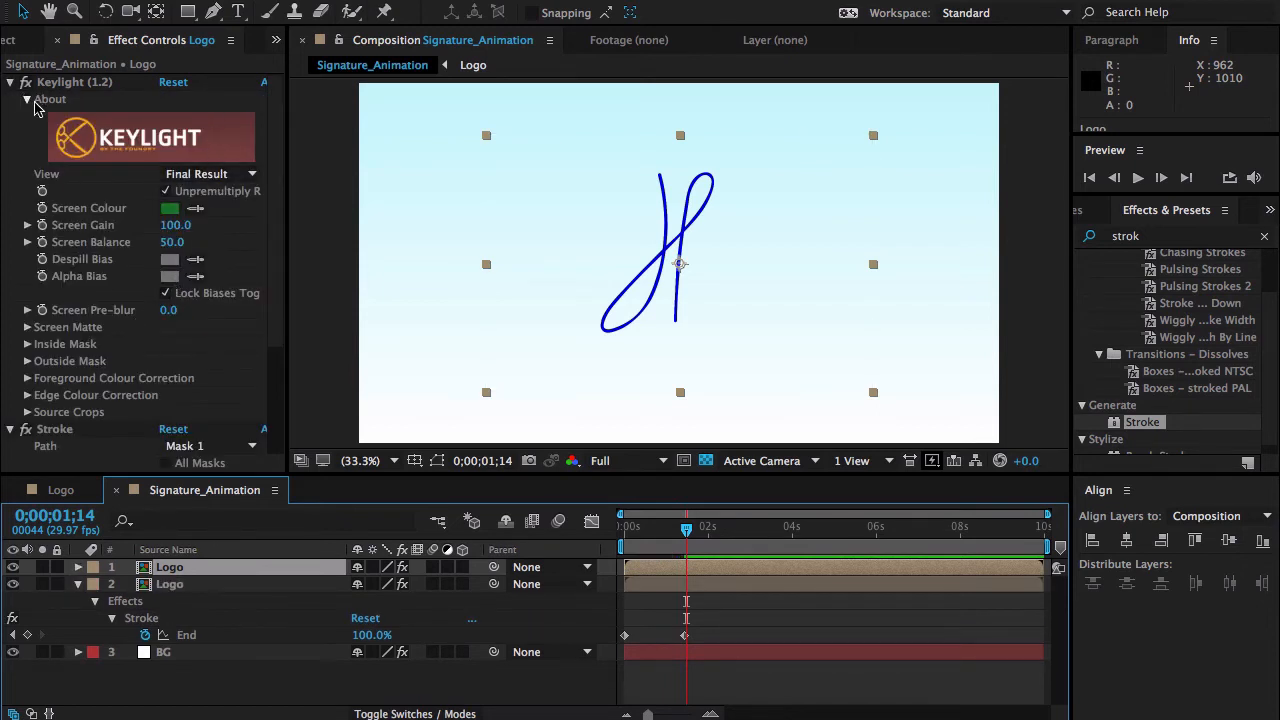
{"action": "left_click", "coordinate": [10, 82]}
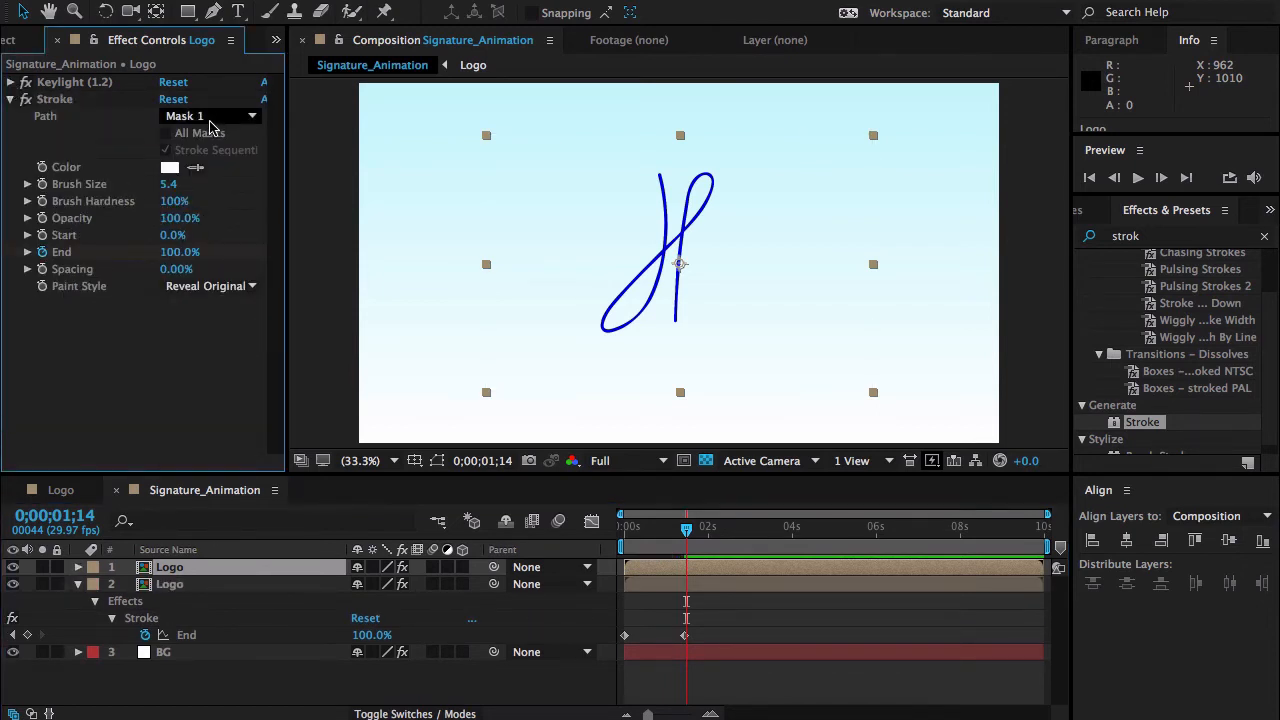
{"action": "left_click", "coordinate": [210, 118]}
{"action": "left_click", "coordinate": [228, 184]}
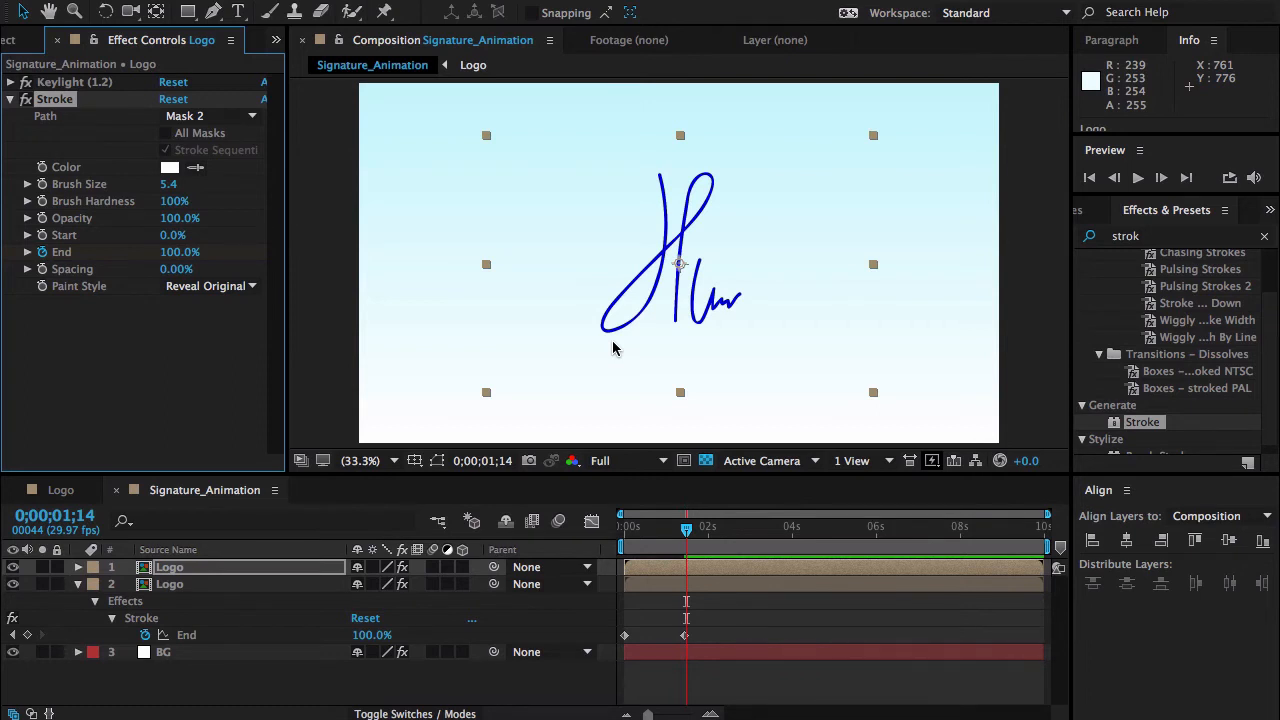
- Duplicate the uppermost Logo layer and set the new copy's Stroke path to Mask 3
{"action": "left_click", "coordinate": [645, 570]}
{"action": "key", "text": "ctrl+d"}
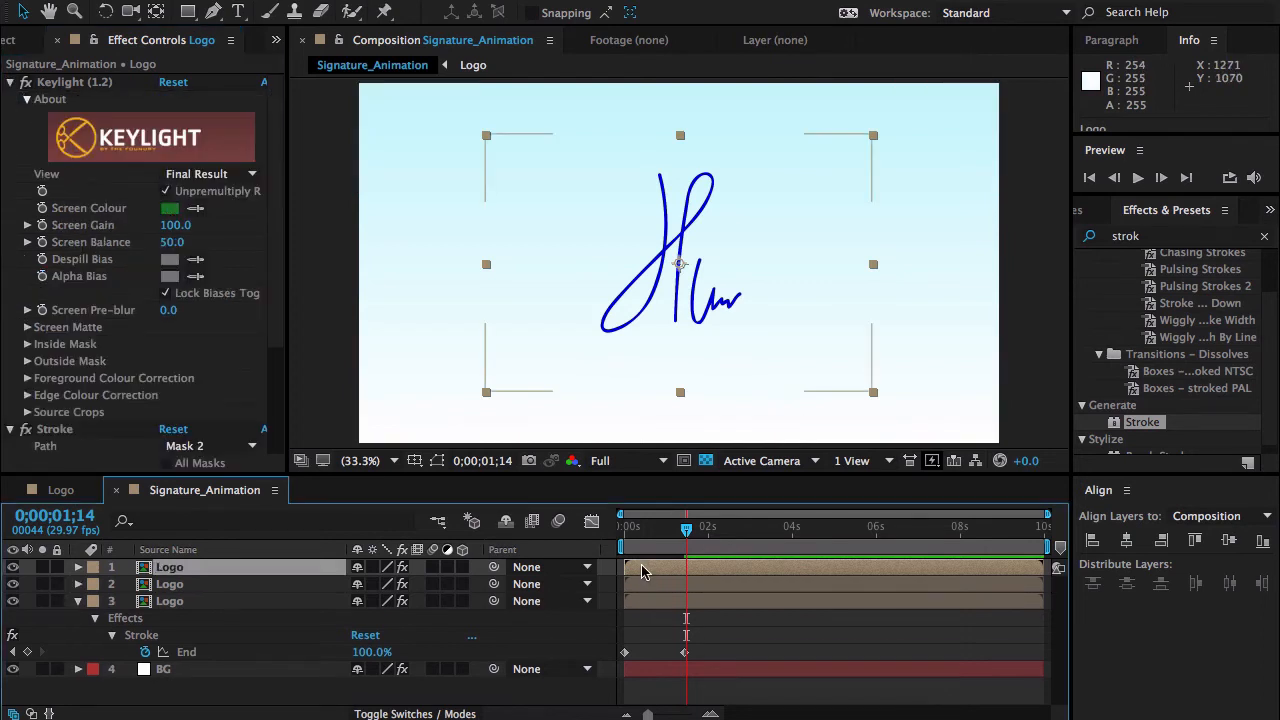
{"action": "left_click", "coordinate": [10, 83]}
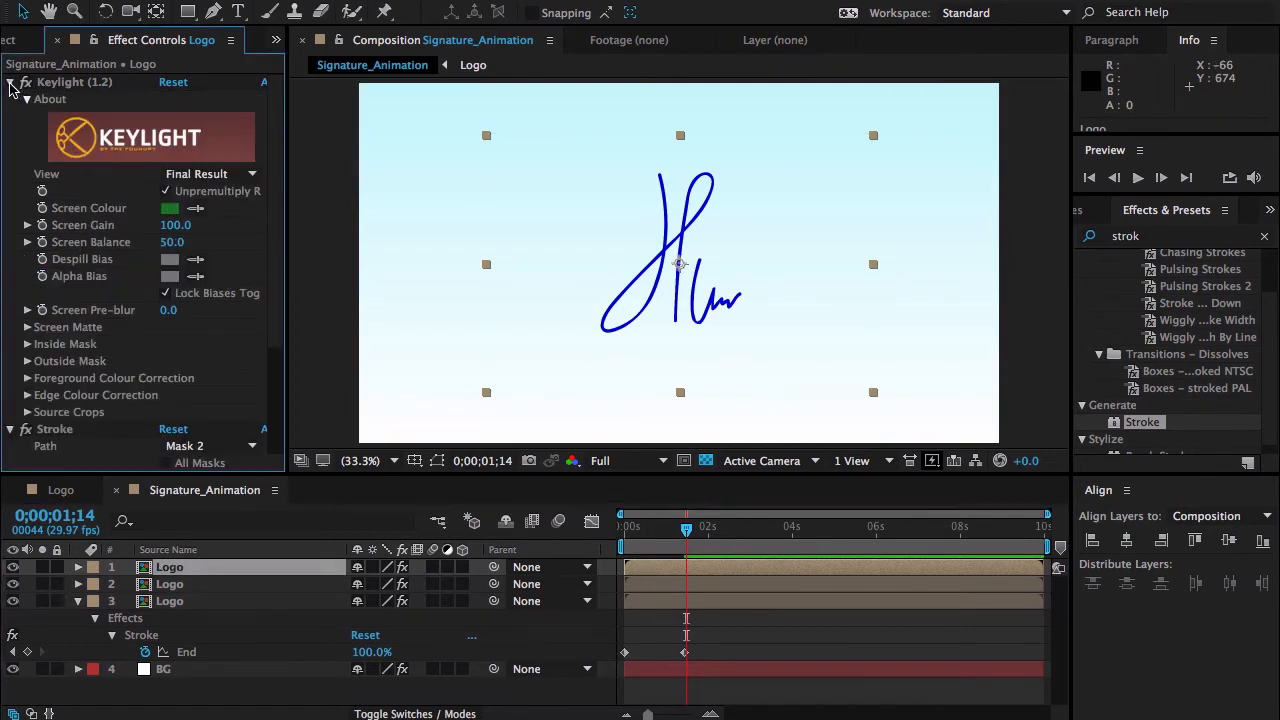
{"action": "left_click", "coordinate": [196, 118]}
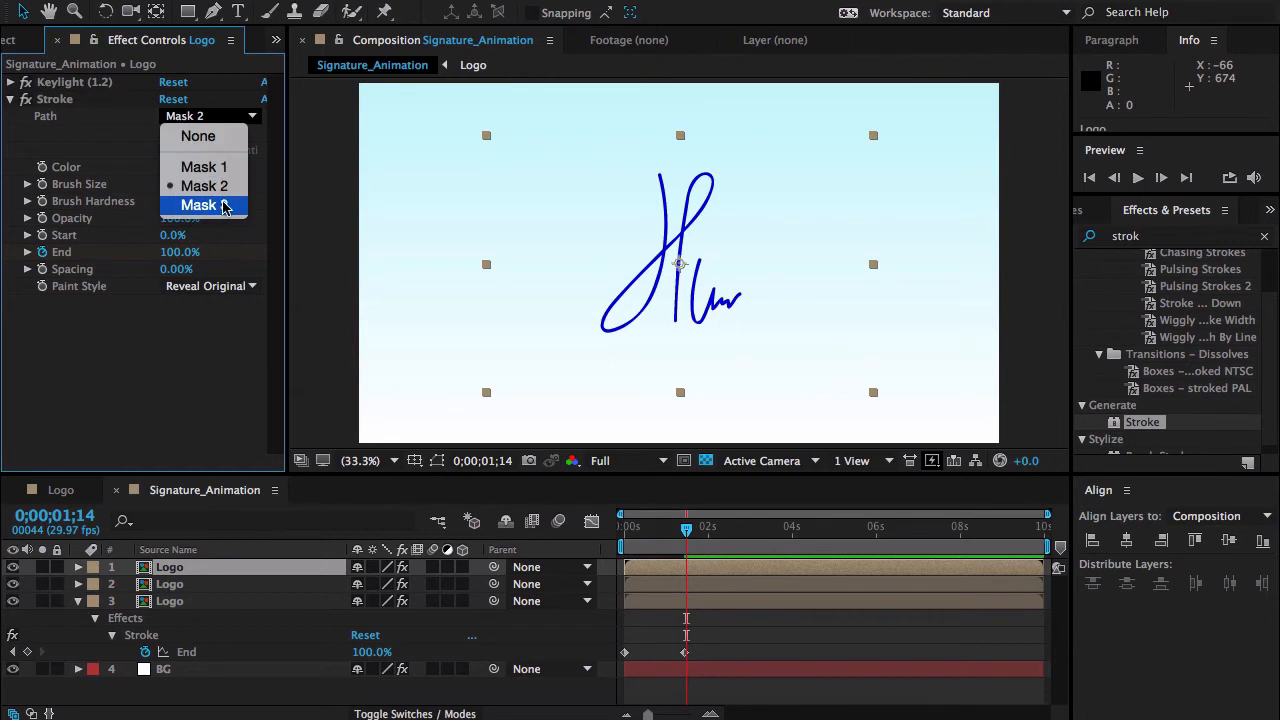
{"action": "left_click", "coordinate": [224, 206]}
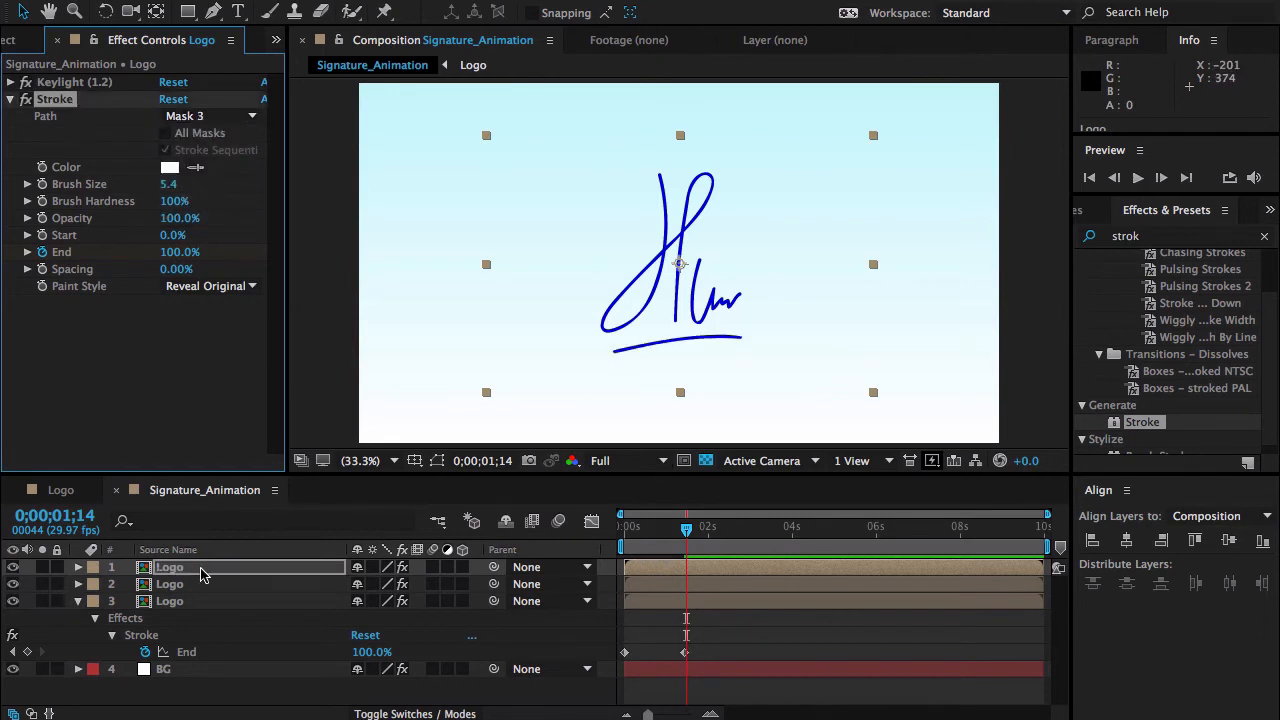
- Stagger the two Logo copies in time, starting the Mask 2 layer at about 0.7 seconds and the Mask 3 layer at about 0;00;01;14
{"action": "left_click", "coordinate": [79, 601]}
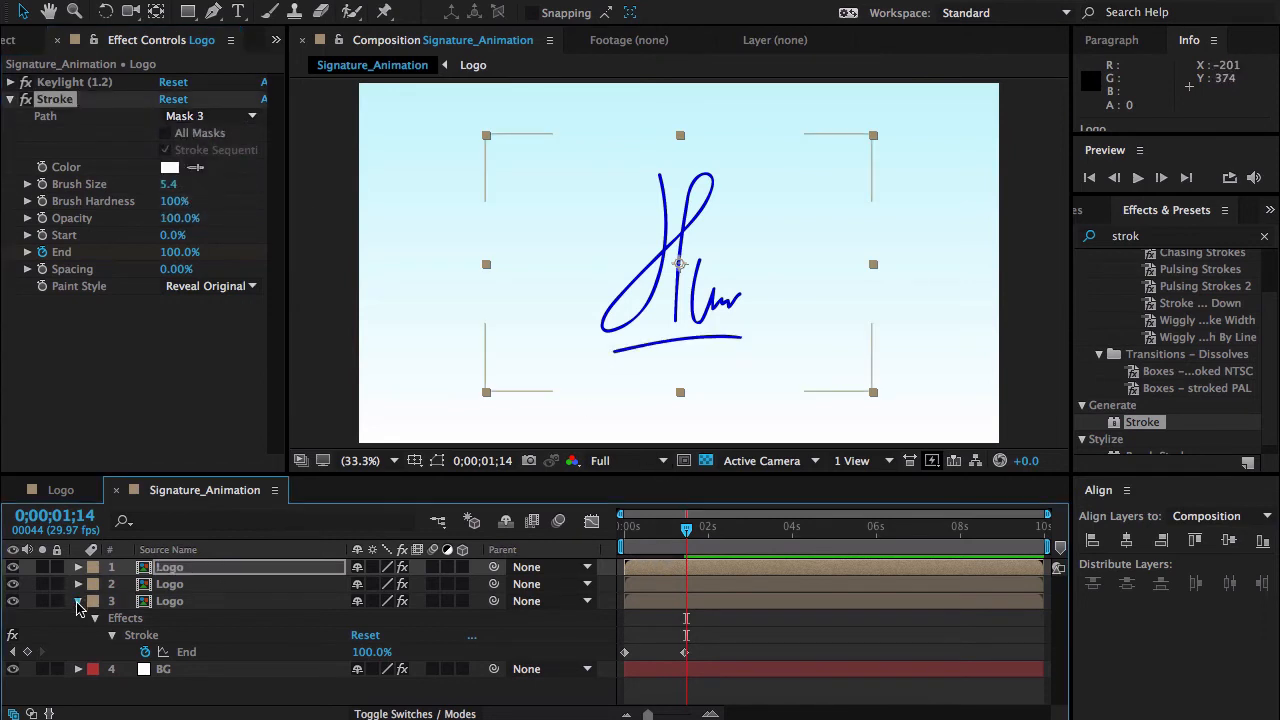
{"action": "left_click", "coordinate": [170, 585], "text": "shift"}
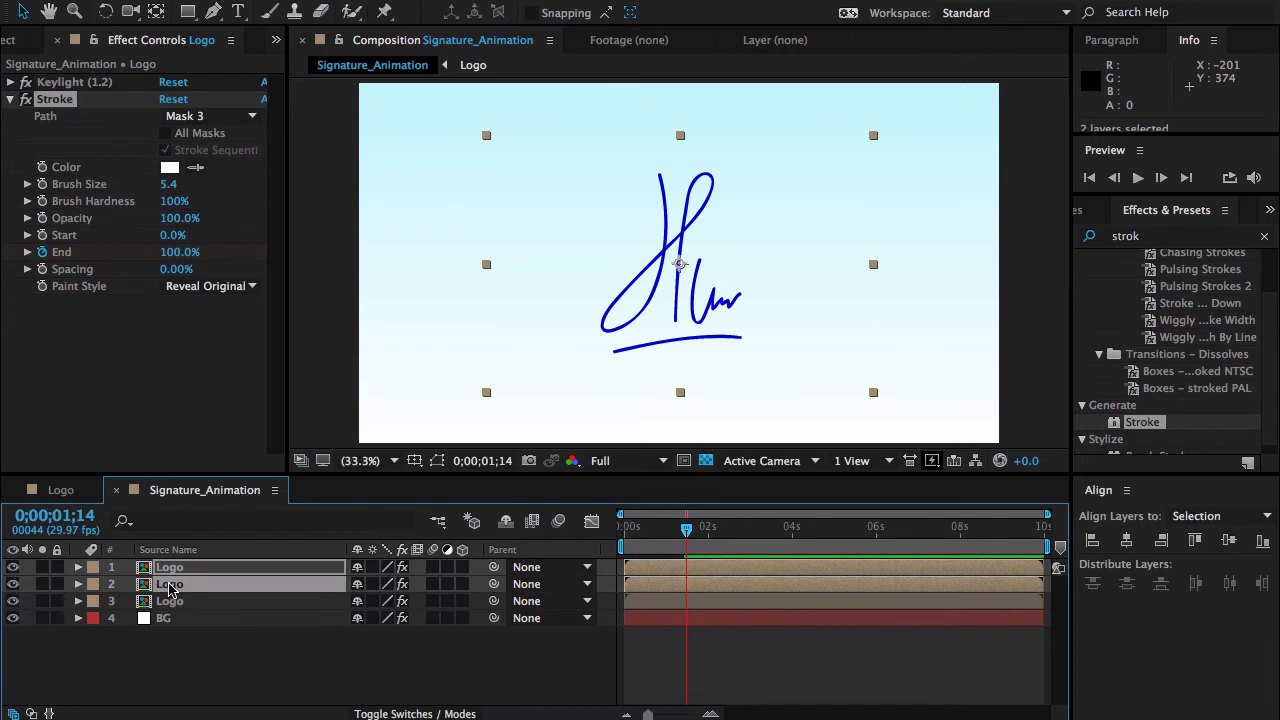
{"action": "left_click", "coordinate": [676, 572]}
{"action": "left_click_drag", "start_coordinate": [676, 572], "coordinate": [700, 572]}
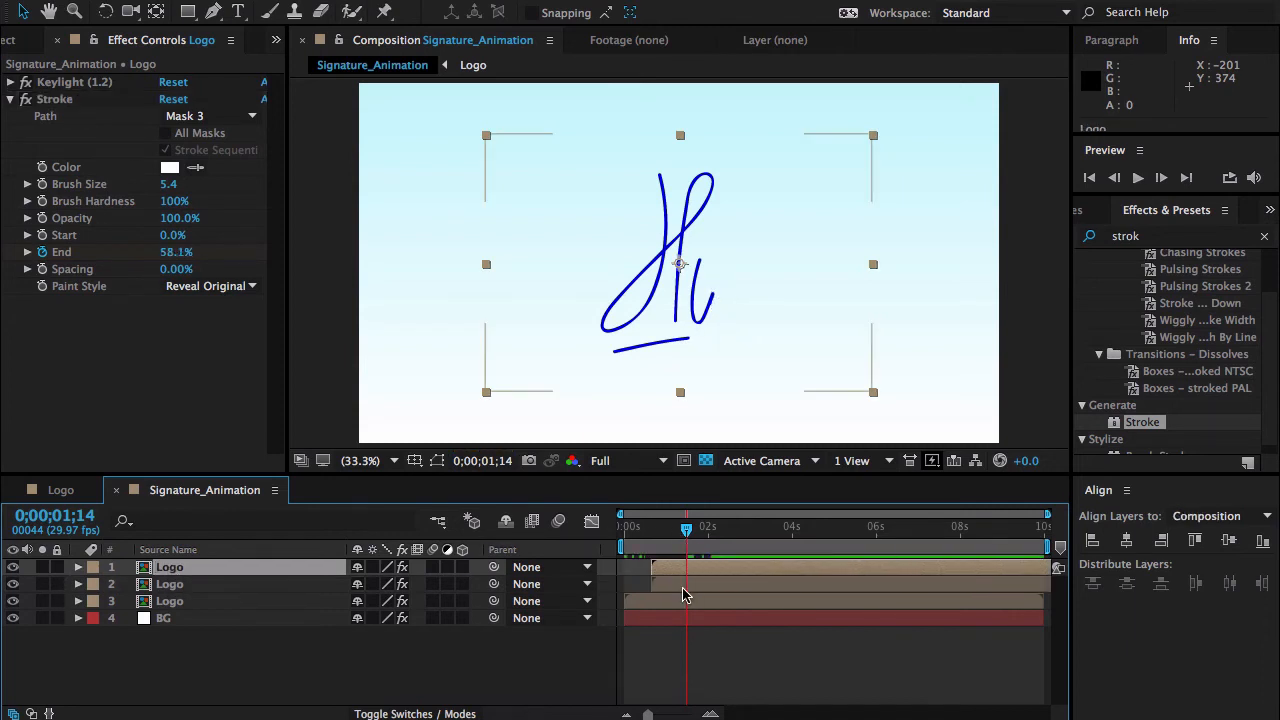
{"action": "left_click", "coordinate": [700, 572]}
{"action": "left_click_drag", "start_coordinate": [722, 572], "coordinate": [758, 570]}
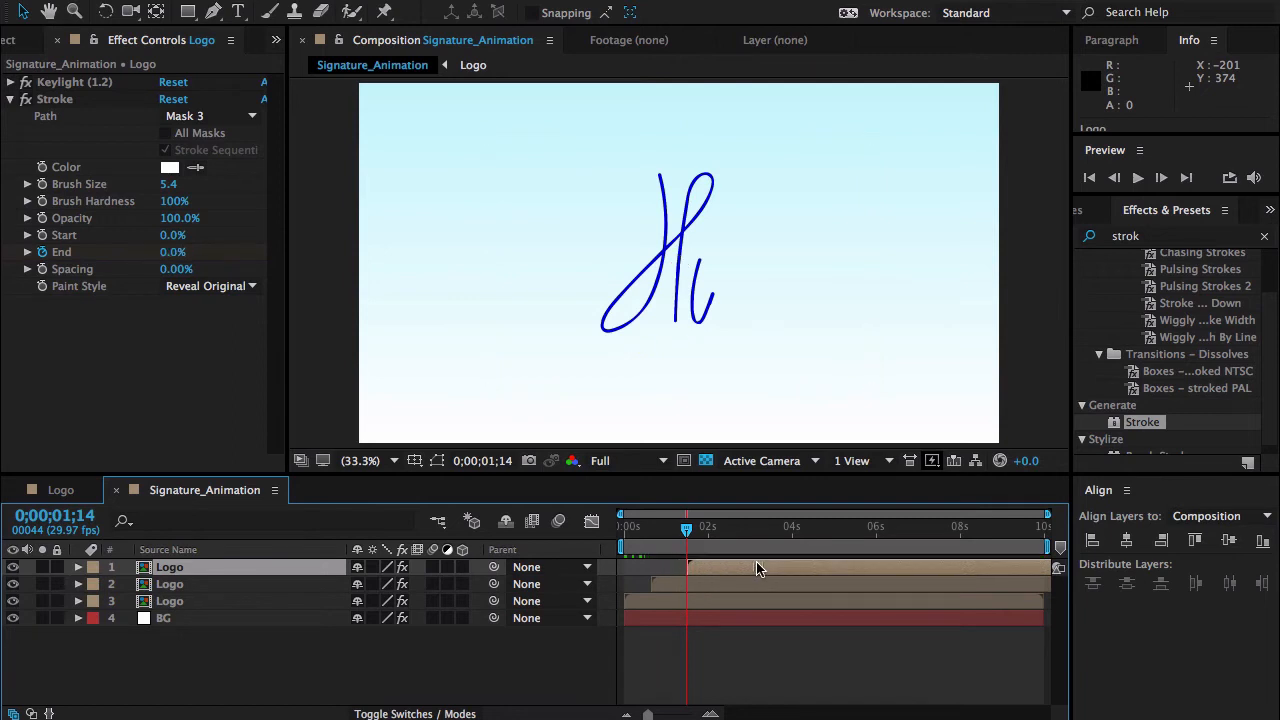
- End the work area at 0;00;04;08 and preview the signature reveal from the start of the composition
{"action": "left_click", "coordinate": [772, 541]}
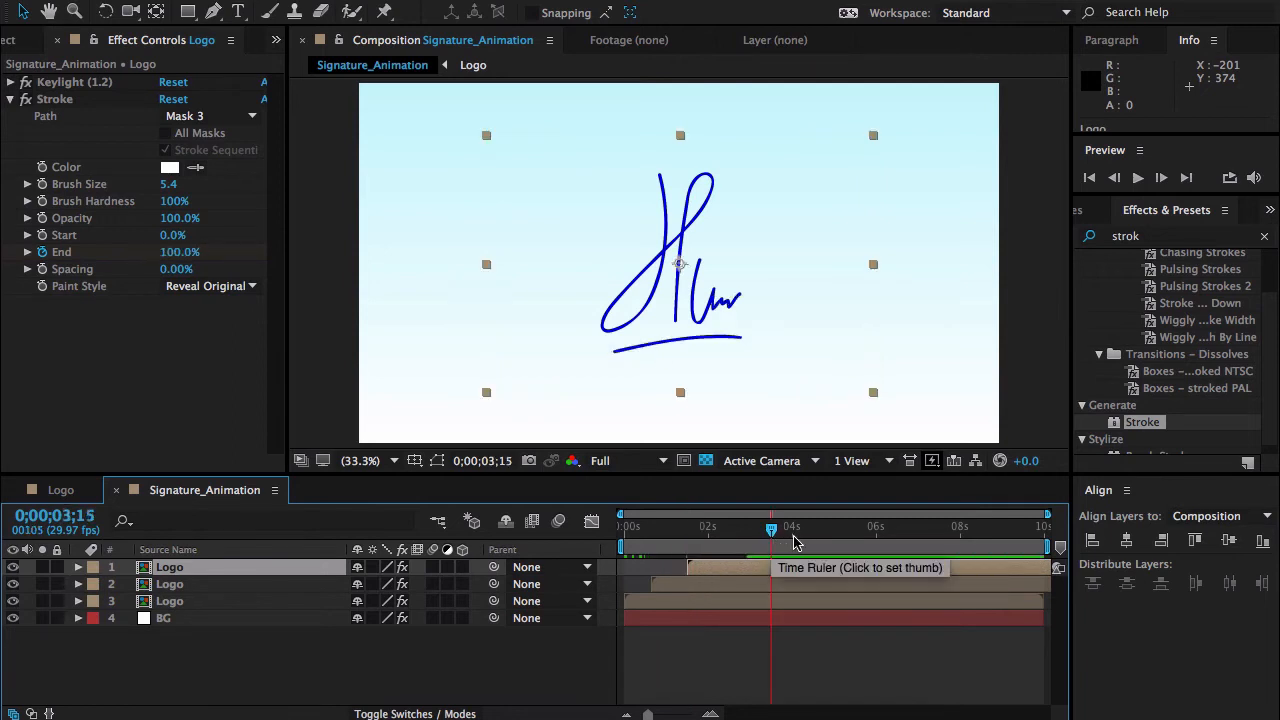
{"action": "left_click", "coordinate": [804, 541]}
{"action": "key", "text": "n"}
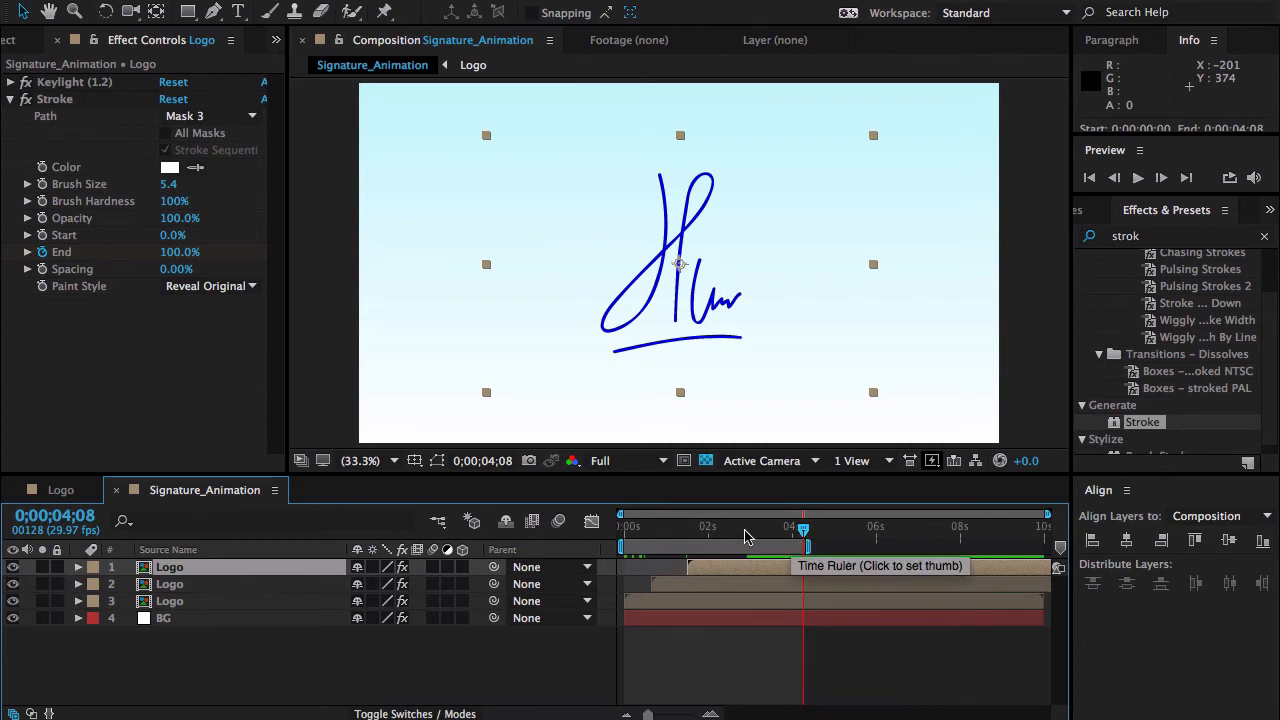
{"action": "left_click_drag", "start_coordinate": [749, 530], "coordinate": [594, 524]}
{"action": "key", "text": "space"}
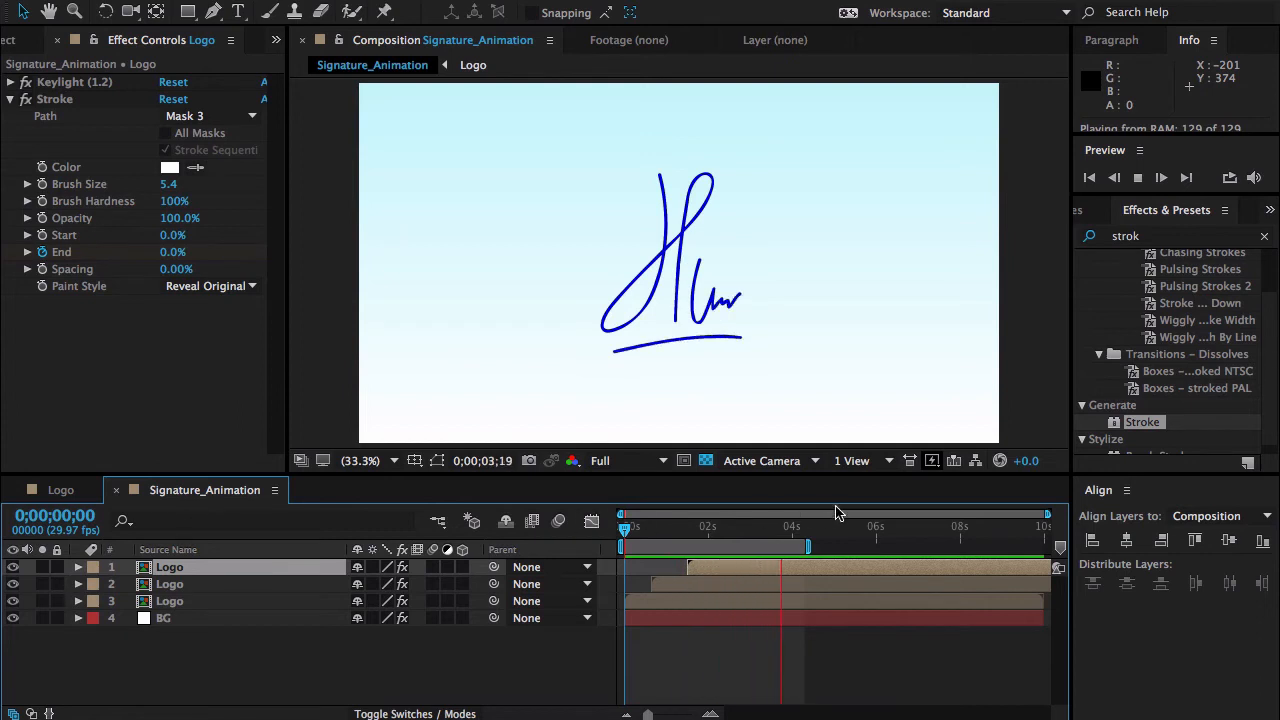
{"action": "left_click", "coordinate": [743, 532]}
{"action": "left_click_drag", "start_coordinate": [743, 538], "coordinate": [624, 530]}
{"action": "key", "text": "space"}
{"action": "key", "text": "space"}
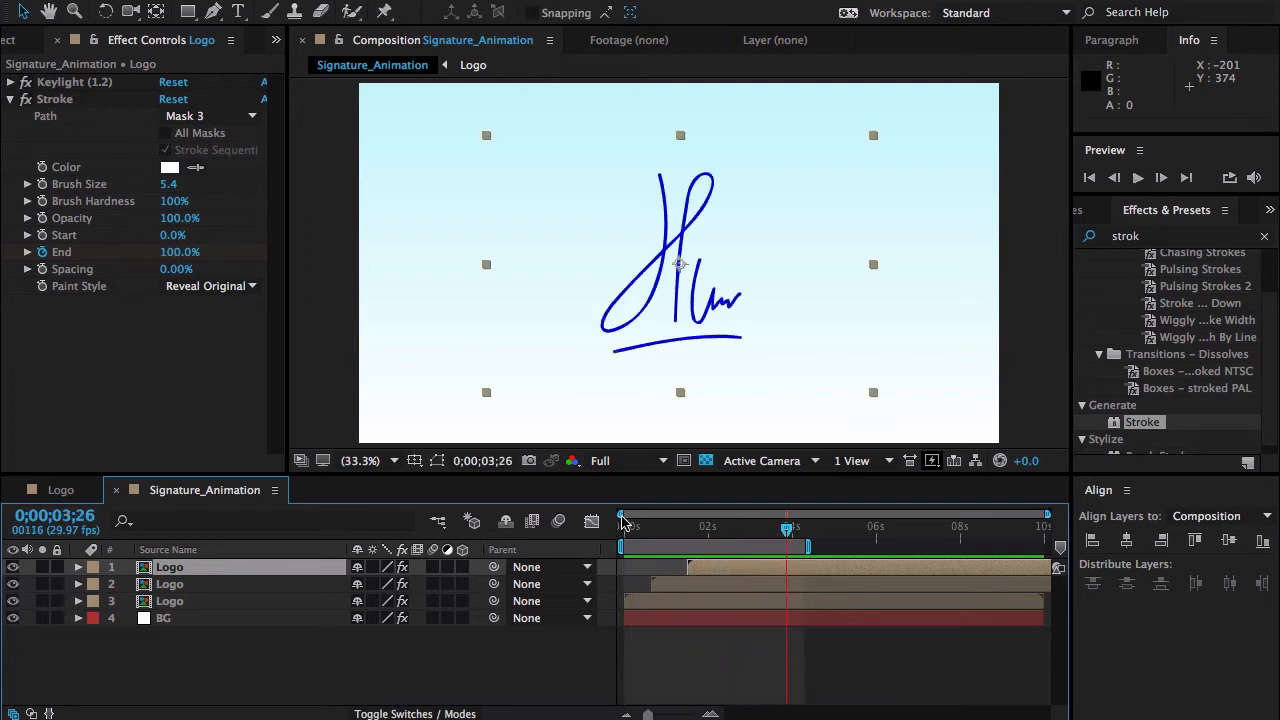
- Rename the current composition to Signature_Animation_Mask
{"action": "left_click", "coordinate": [305, 677]}
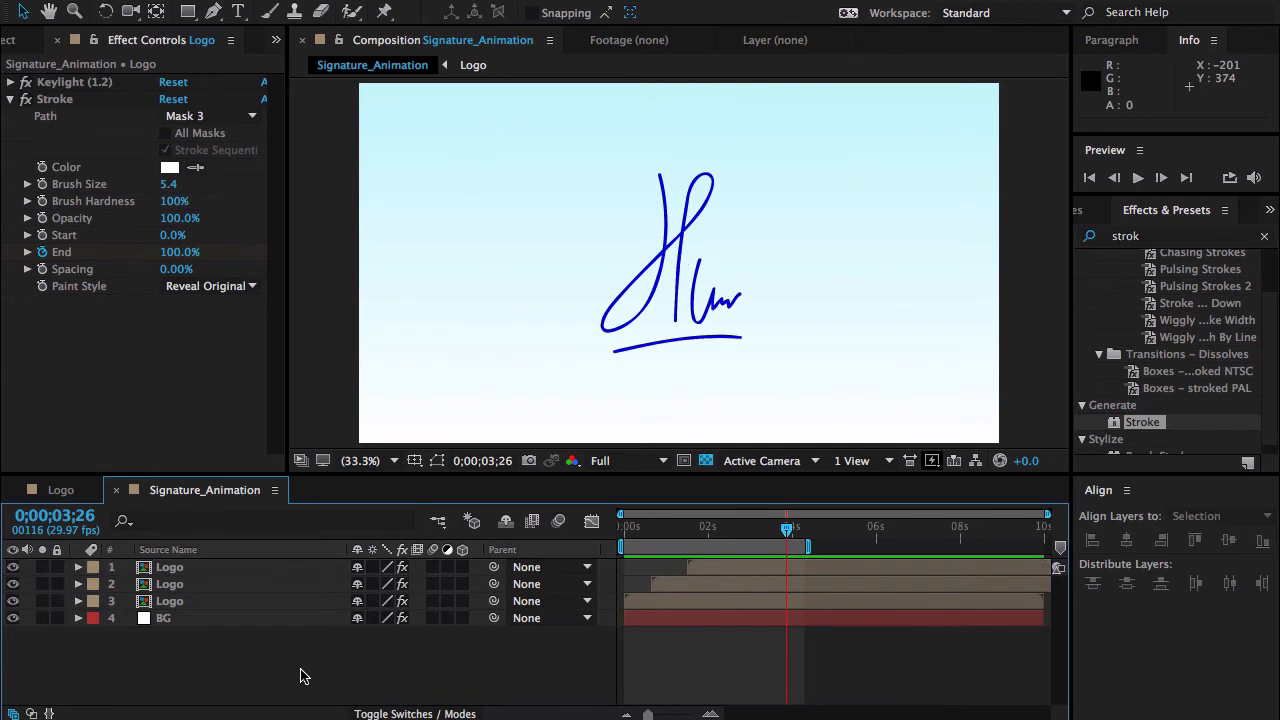
{"action": "key", "text": "ctrl+k"}
{"action": "left_click", "coordinate": [721, 145]}
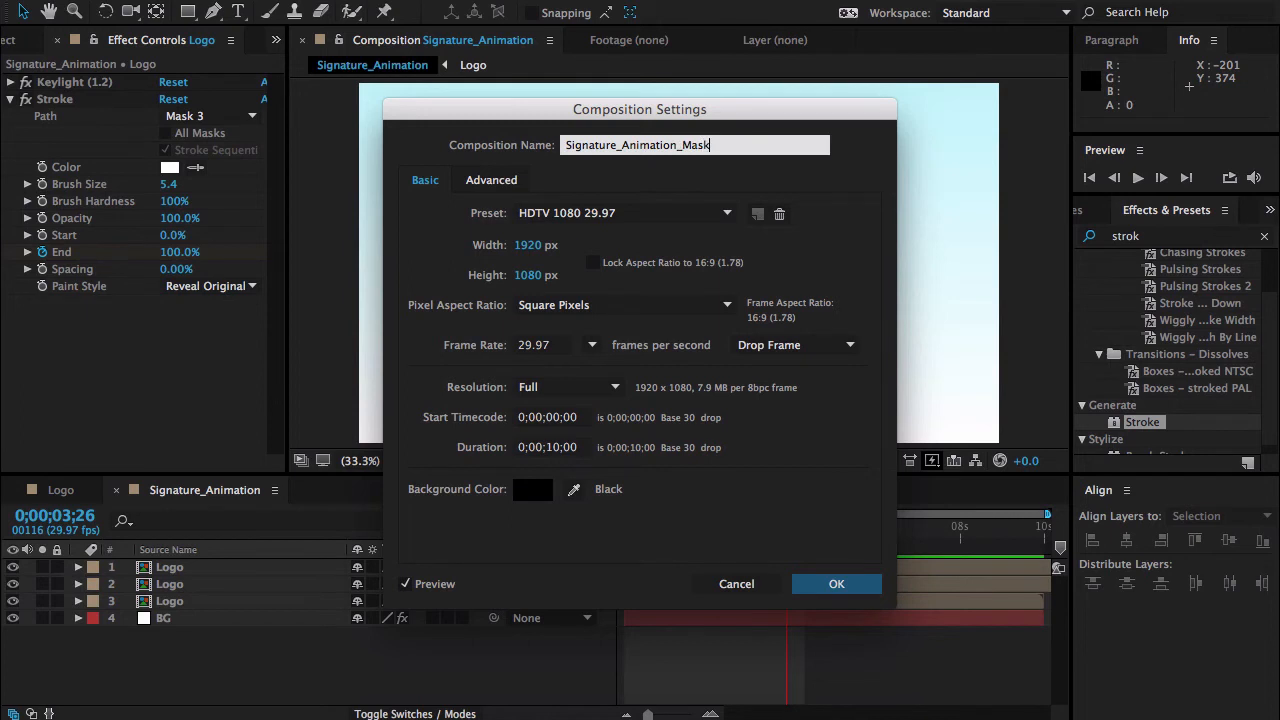
{"action": "left_click", "coordinate": [852, 588]}
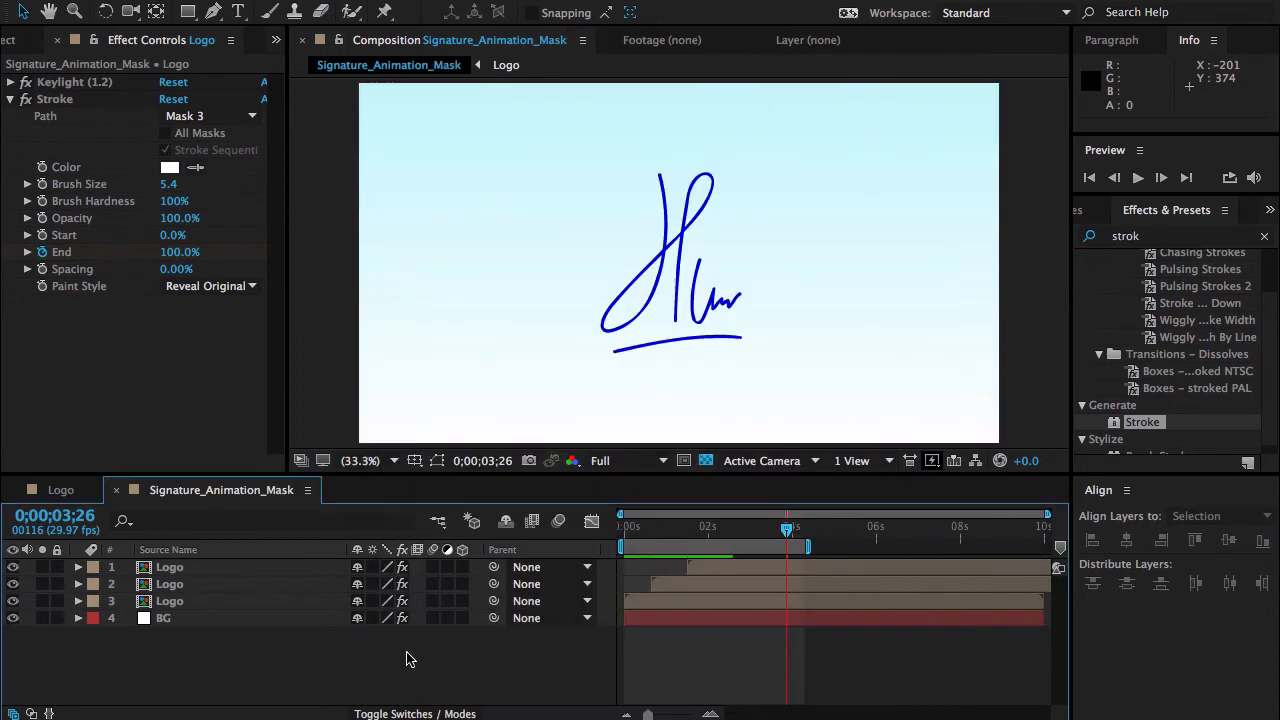
- Create a new composition named Shape_Animation with the HDTV 1080 29.97 preset and a duration of 0;00;10;00
{"action": "left_click", "coordinate": [17, 42]}
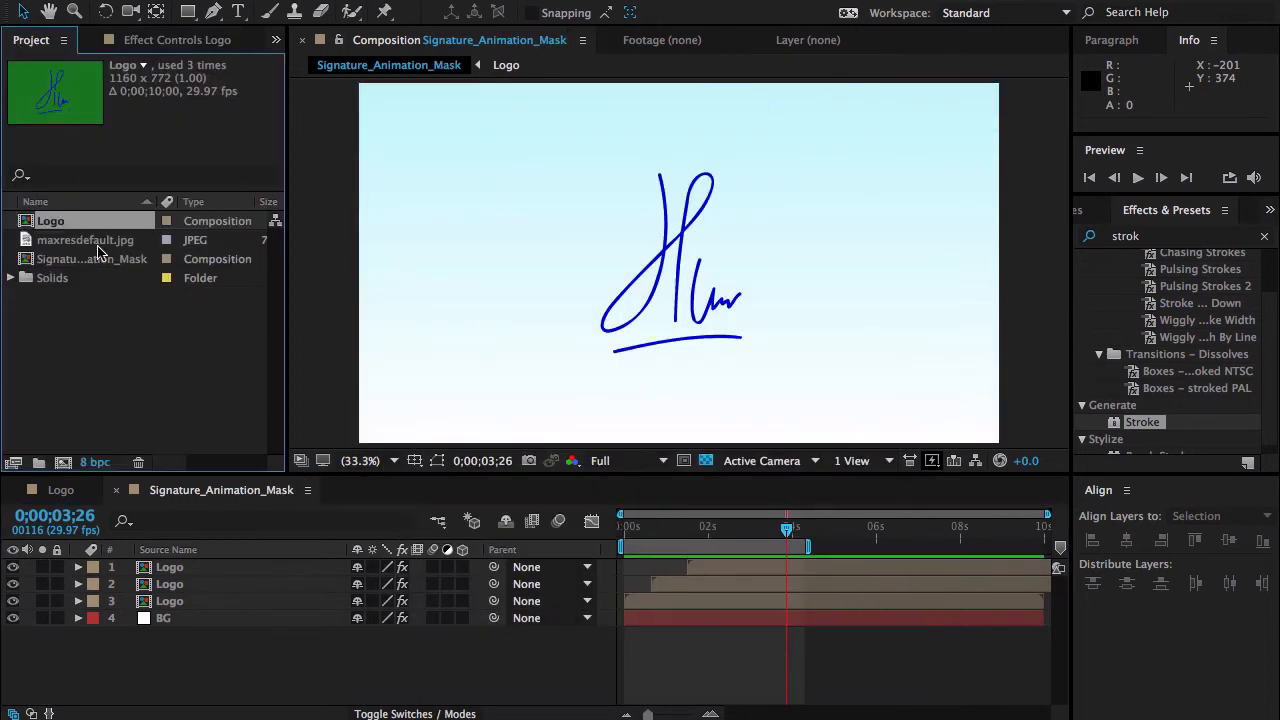
{"action": "left_click", "coordinate": [67, 308]}
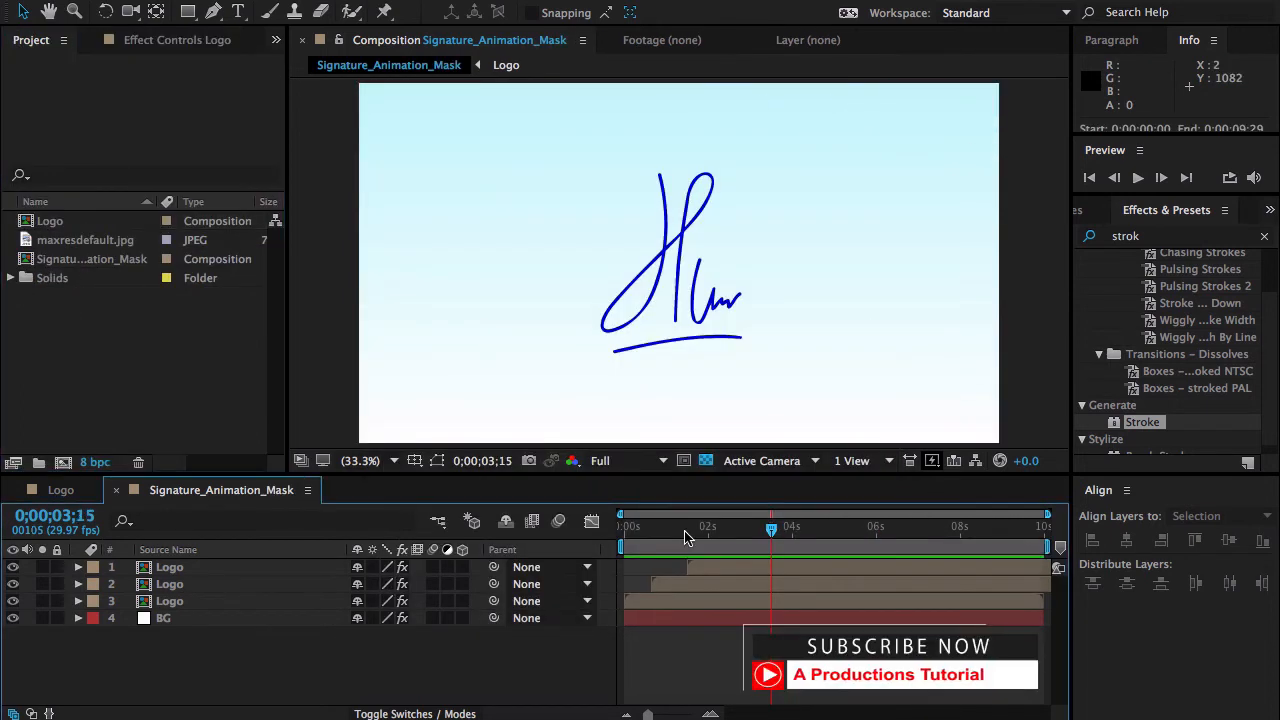
{"action": "double_click", "coordinate": [87, 403]}
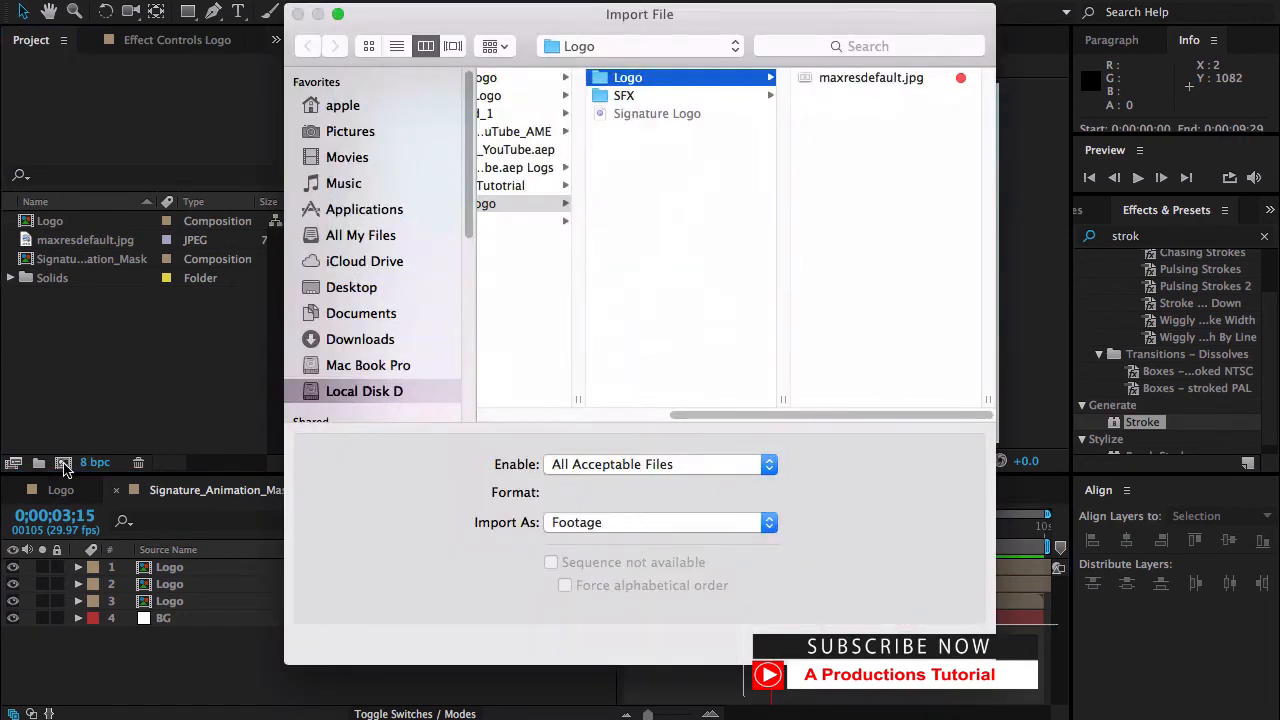
{"action": "key", "text": "Escape"}
{"action": "left_click", "coordinate": [63, 463]}
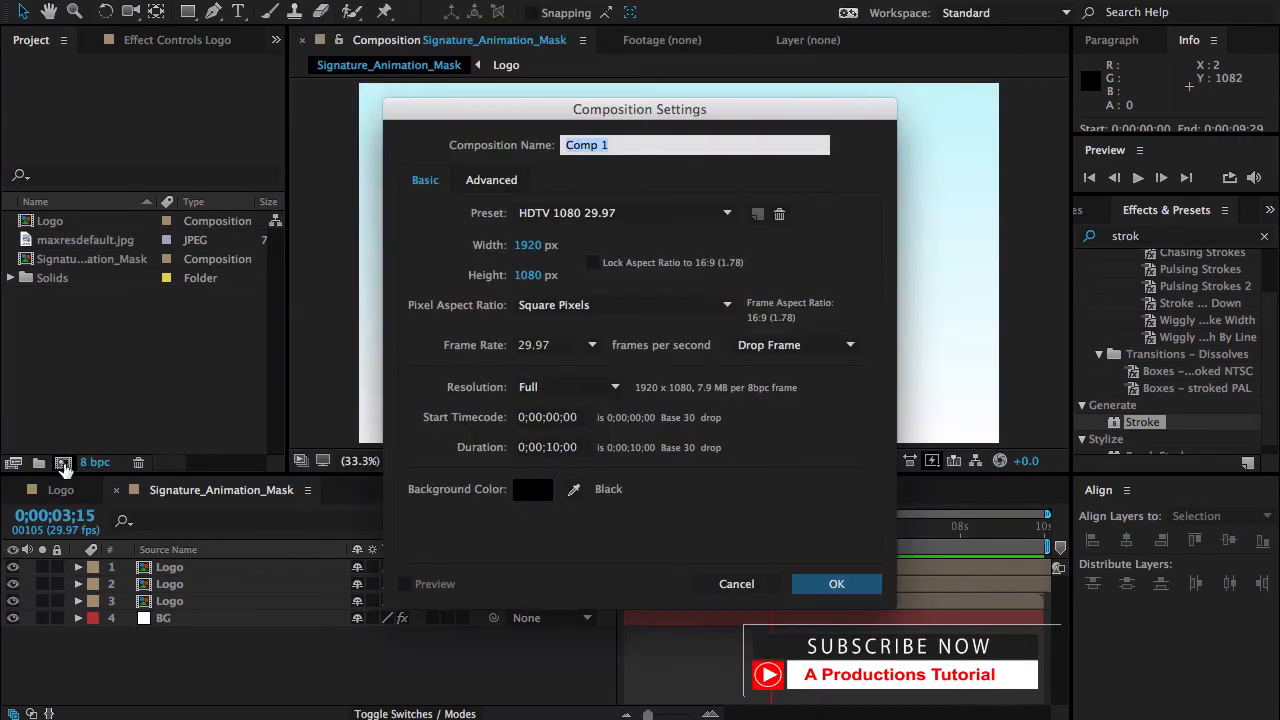
{"action": "type", "text": "Sha"}
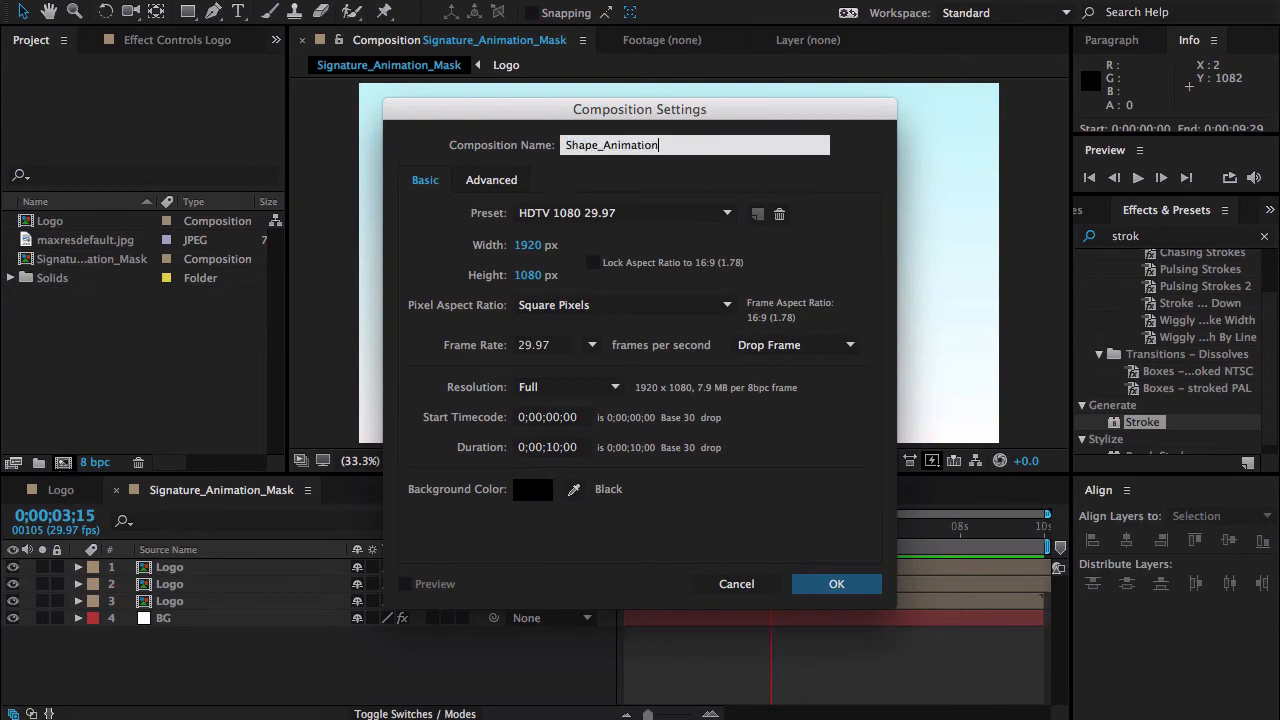
{"action": "type", "text": "pe_Animation"}
{"action": "key", "text": "Return"}
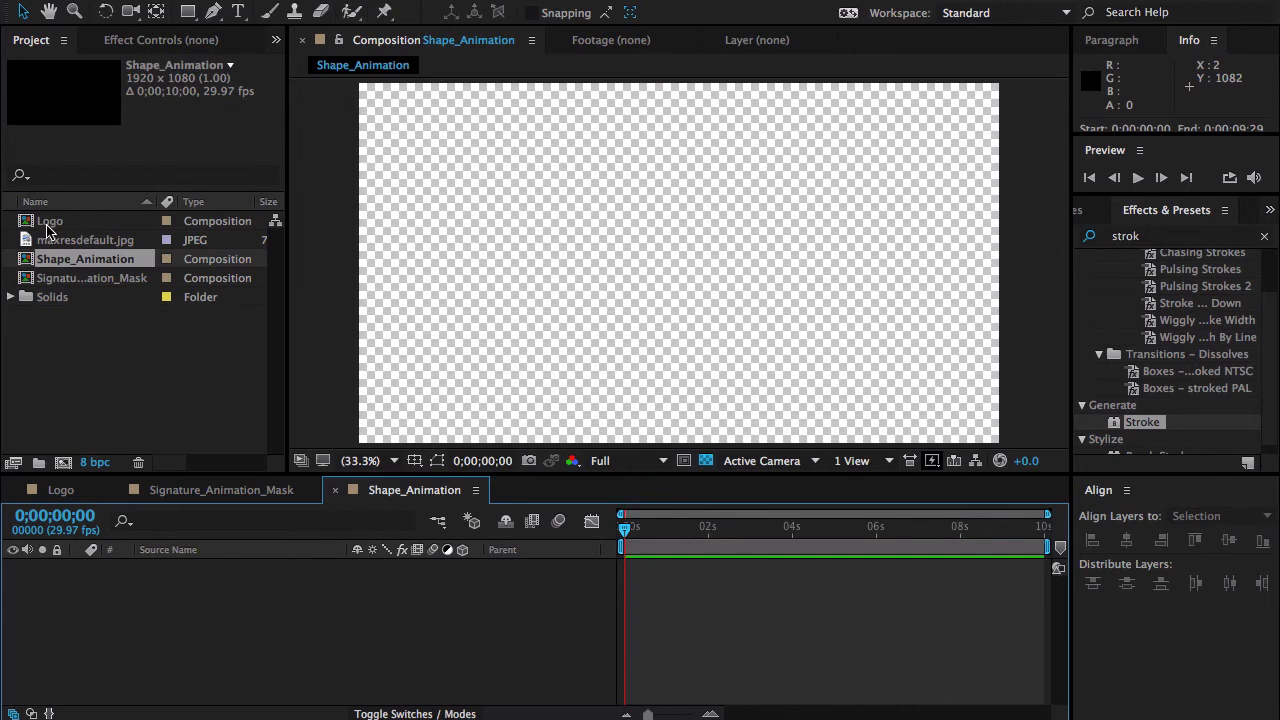
- Place the Logo composition centred in Shape_Animation and lock its layer
{"action": "mouse_move", "coordinate": [46, 227]}
{"action": "left_mouse_down"}
{"action": "mouse_move", "coordinate": [779, 226]}
{"action": "mouse_move", "coordinate": [669, 270]}
{"action": "left_mouse_up"}
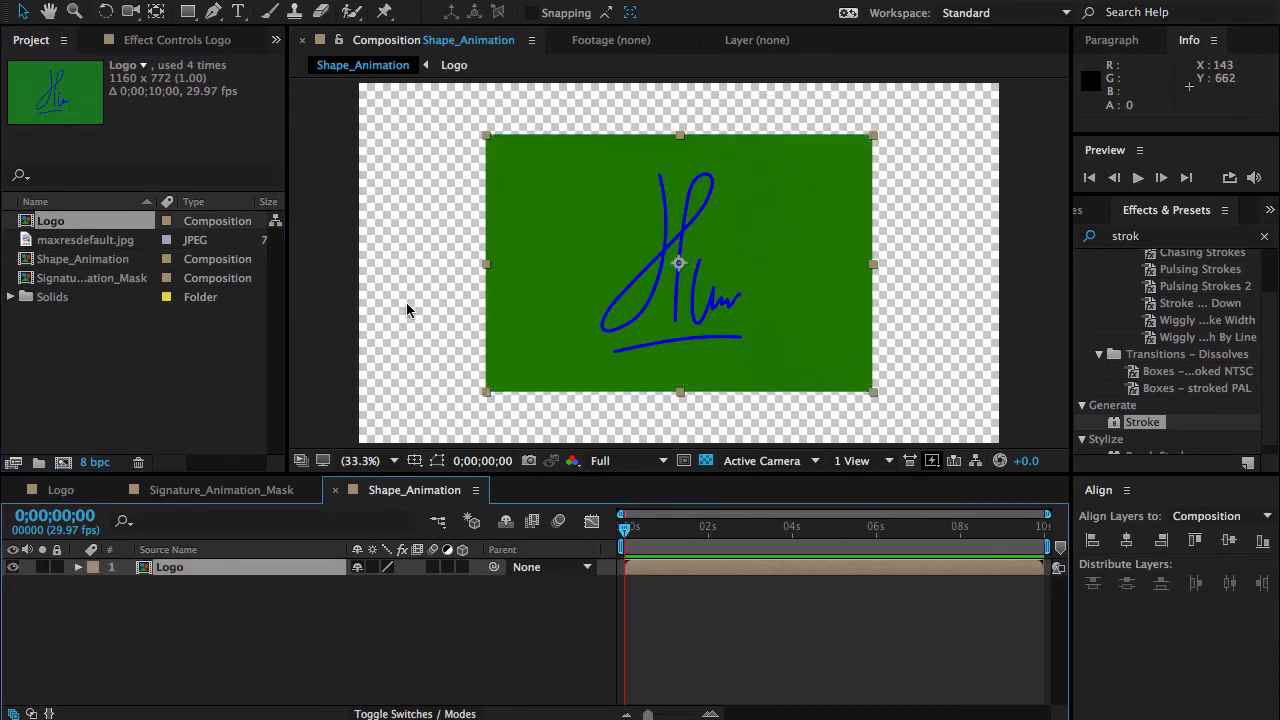
{"action": "key", "text": "g"}
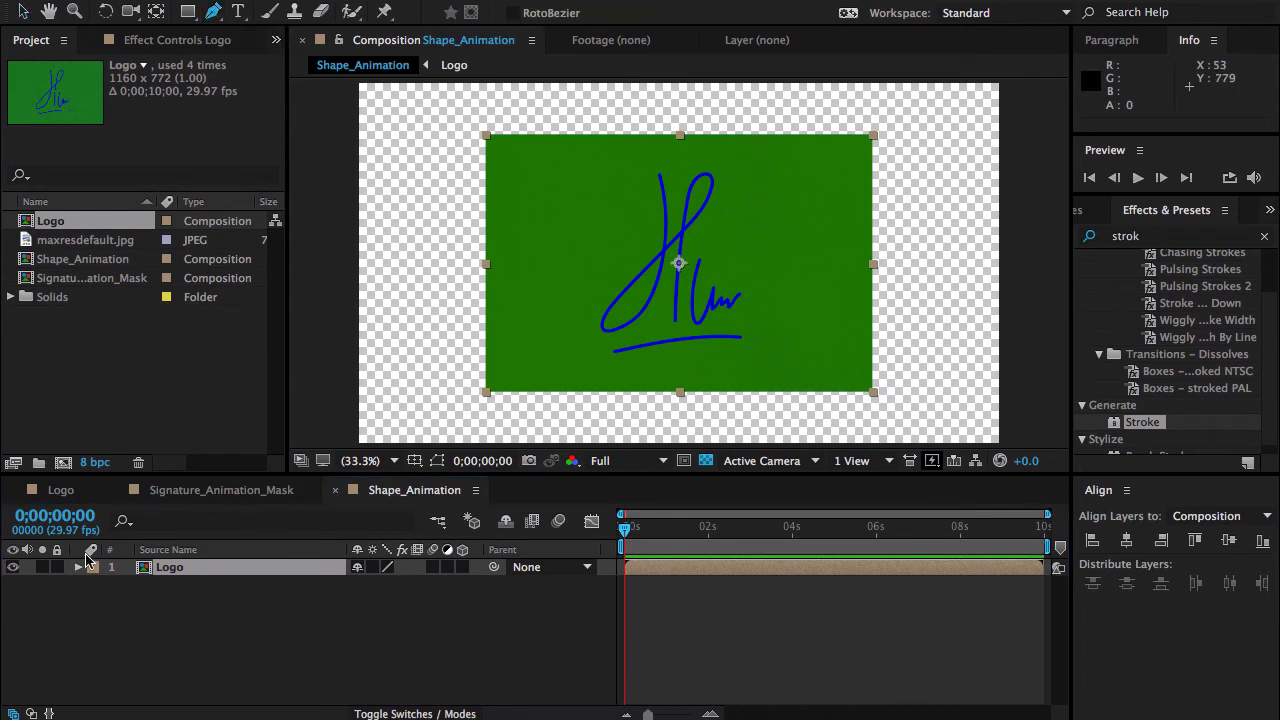
{"action": "left_click", "coordinate": [56, 567]}
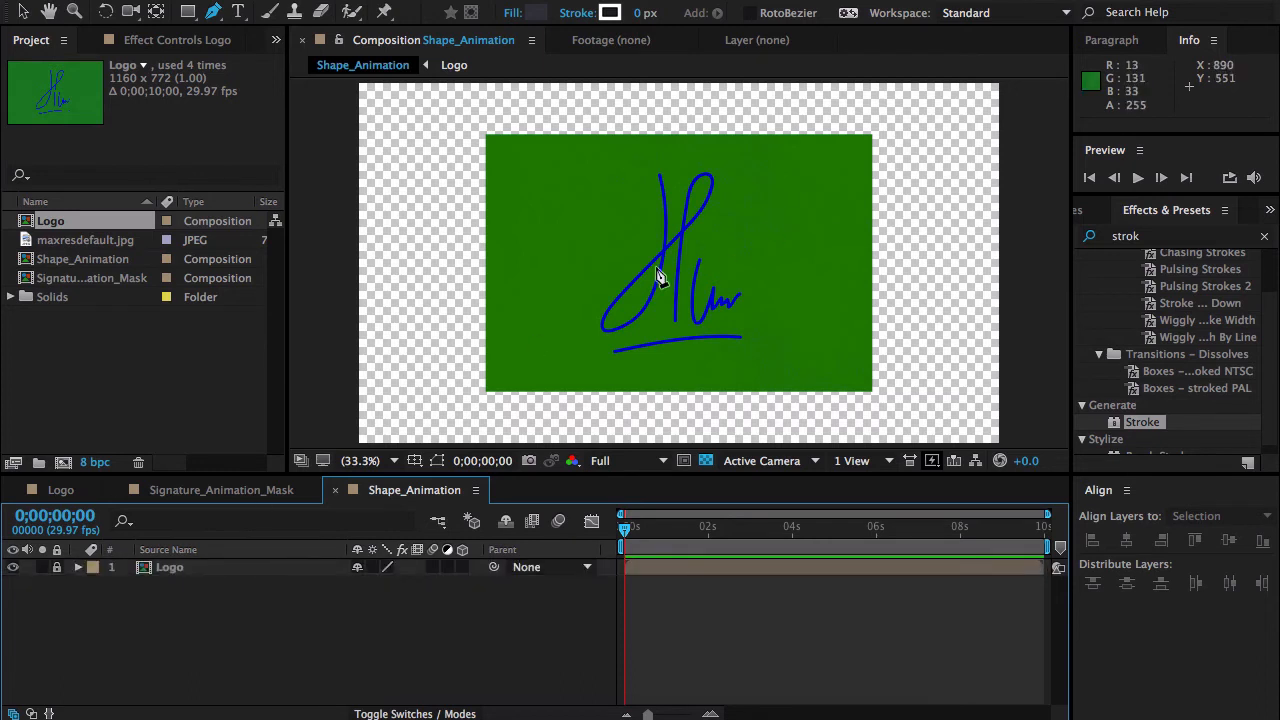
- Set the Pen tool's new shapes to no fill and a 3 px stroke
{"action": "left_click", "coordinate": [380, 465]}
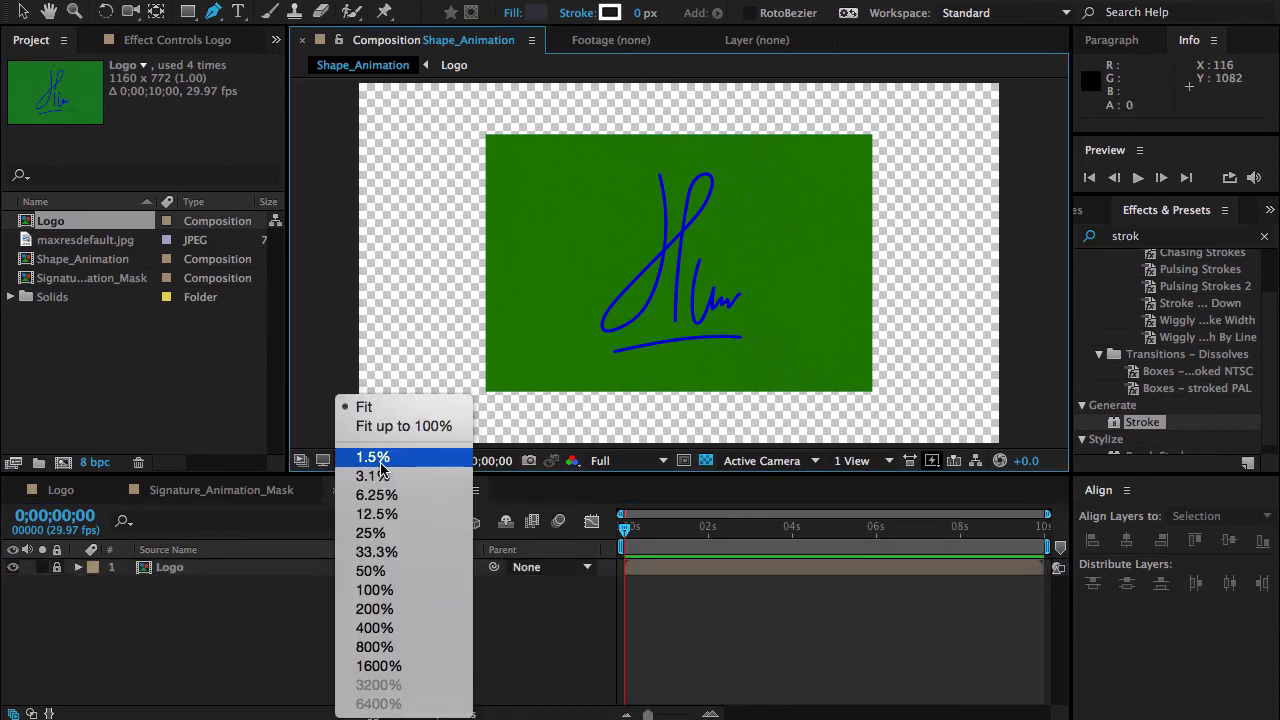
{"action": "key", "text": "Escape"}
{"action": "left_click", "coordinate": [375, 578]}
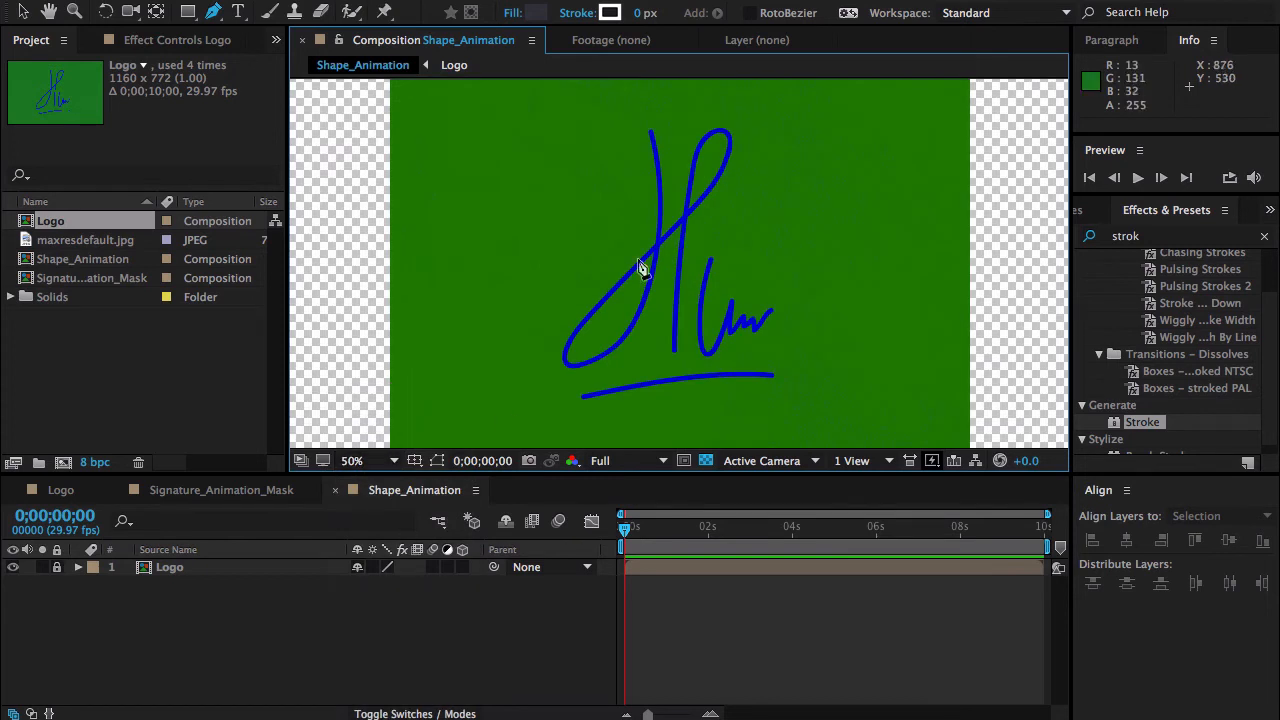
{"action": "left_click", "coordinate": [536, 11]}
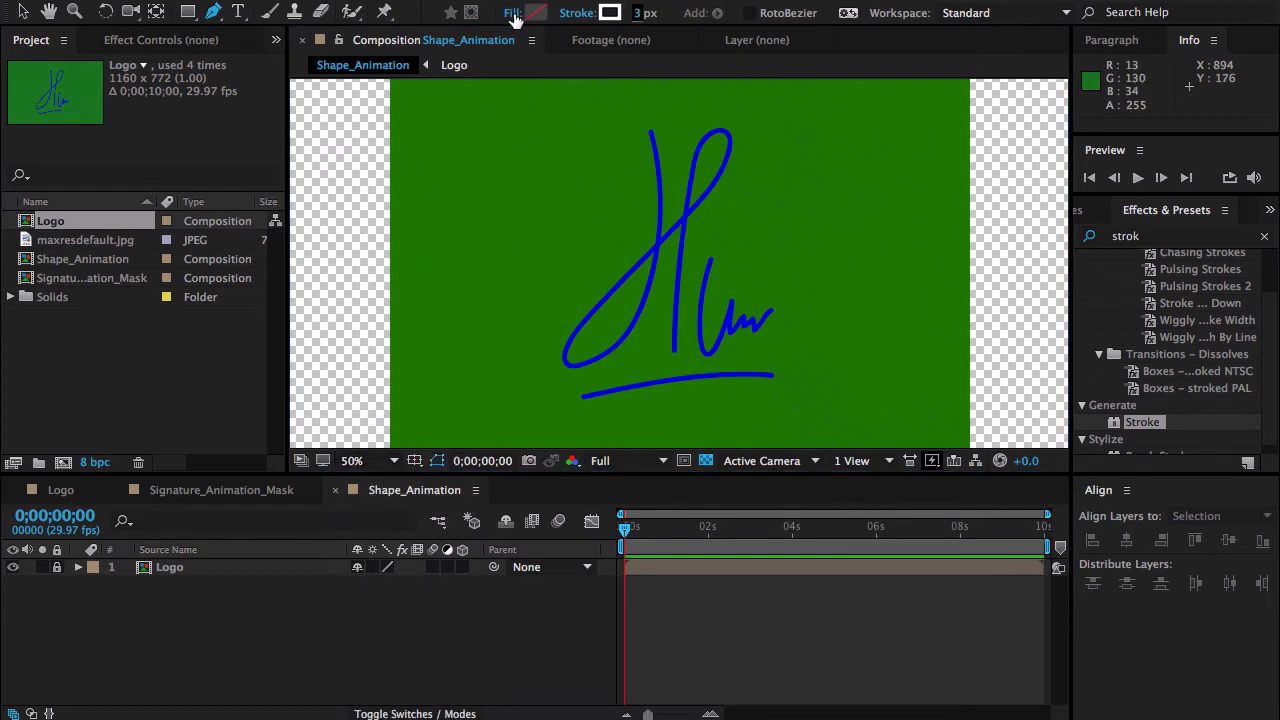
- Trace the signature's large H with a curved open Pen path on a new shape layer, from its upper tip through both loops
{"action": "left_click", "coordinate": [650, 132]}
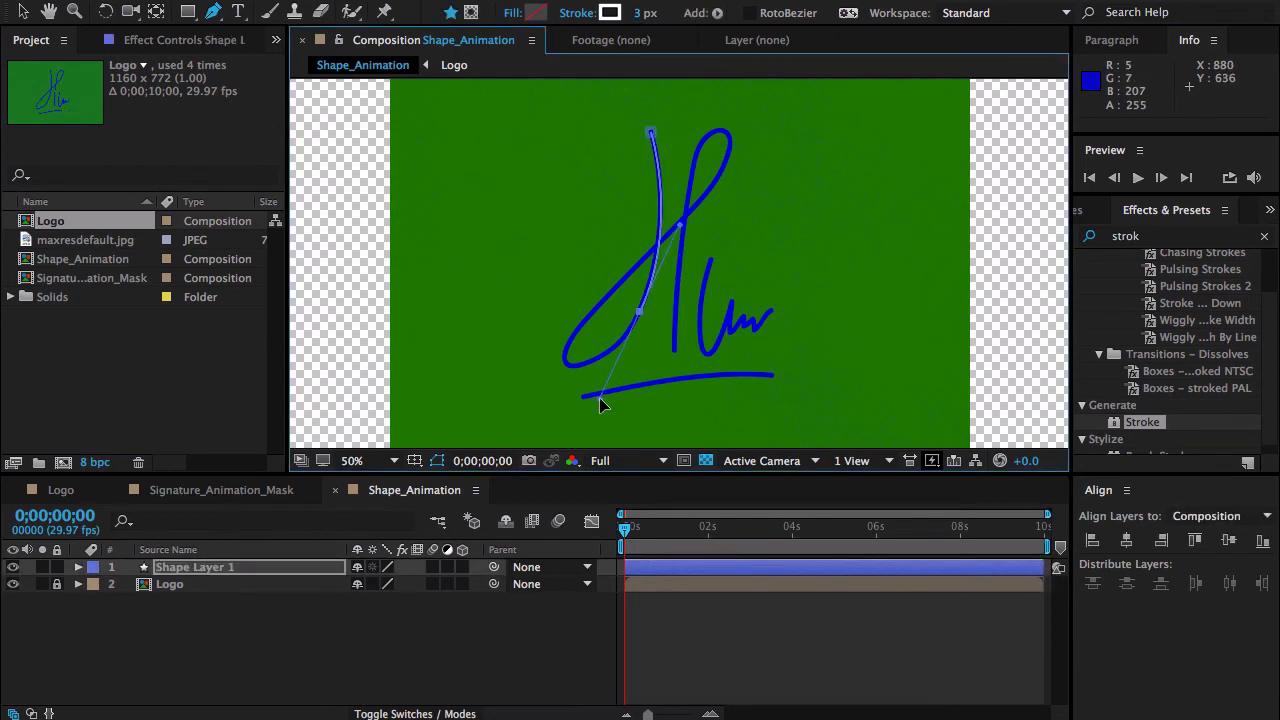
{"action": "left_click_drag", "start_coordinate": [604, 299], "coordinate": [695, 233]}
{"action": "key", "text": "super+z"}
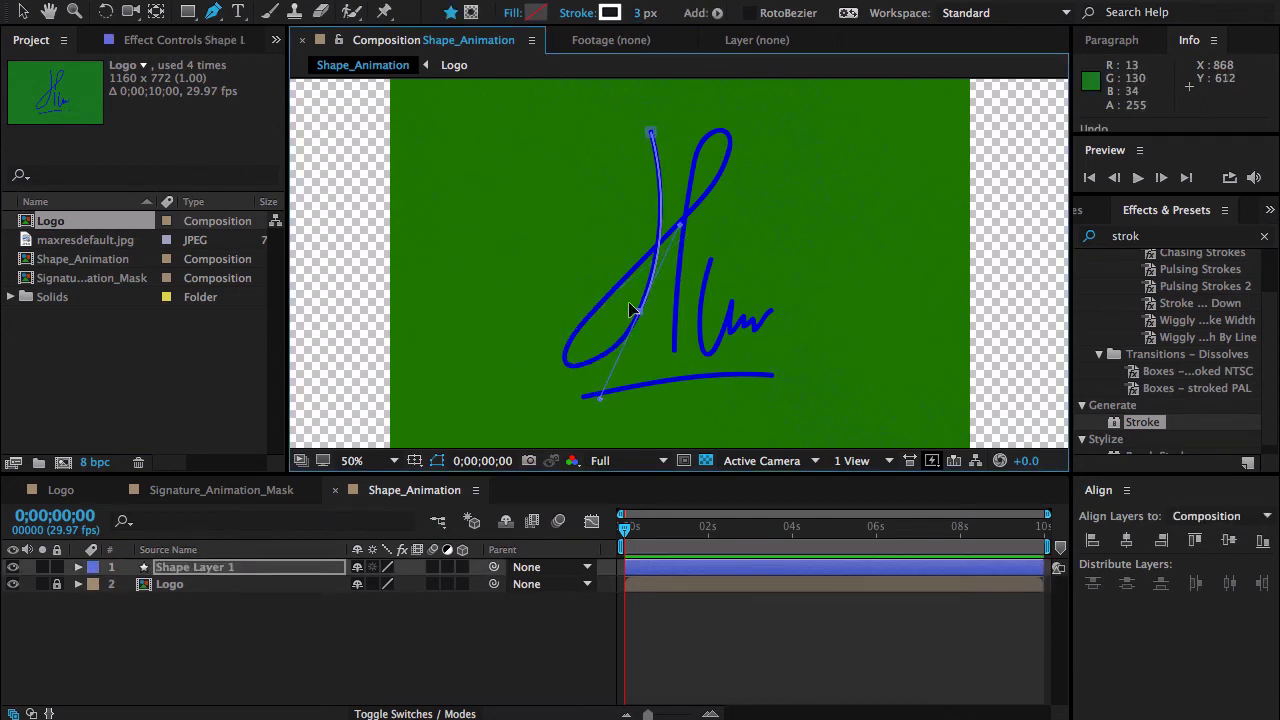
{"action": "left_click", "coordinate": [574, 366]}
{"action": "left_click_drag", "start_coordinate": [598, 400], "coordinate": [612, 369]}
{"action": "mouse_move", "coordinate": [602, 304]}
{"action": "left_mouse_down"}
{"action": "mouse_move", "coordinate": [664, 246]}
{"action": "mouse_move", "coordinate": [599, 302]}
{"action": "left_mouse_up"}
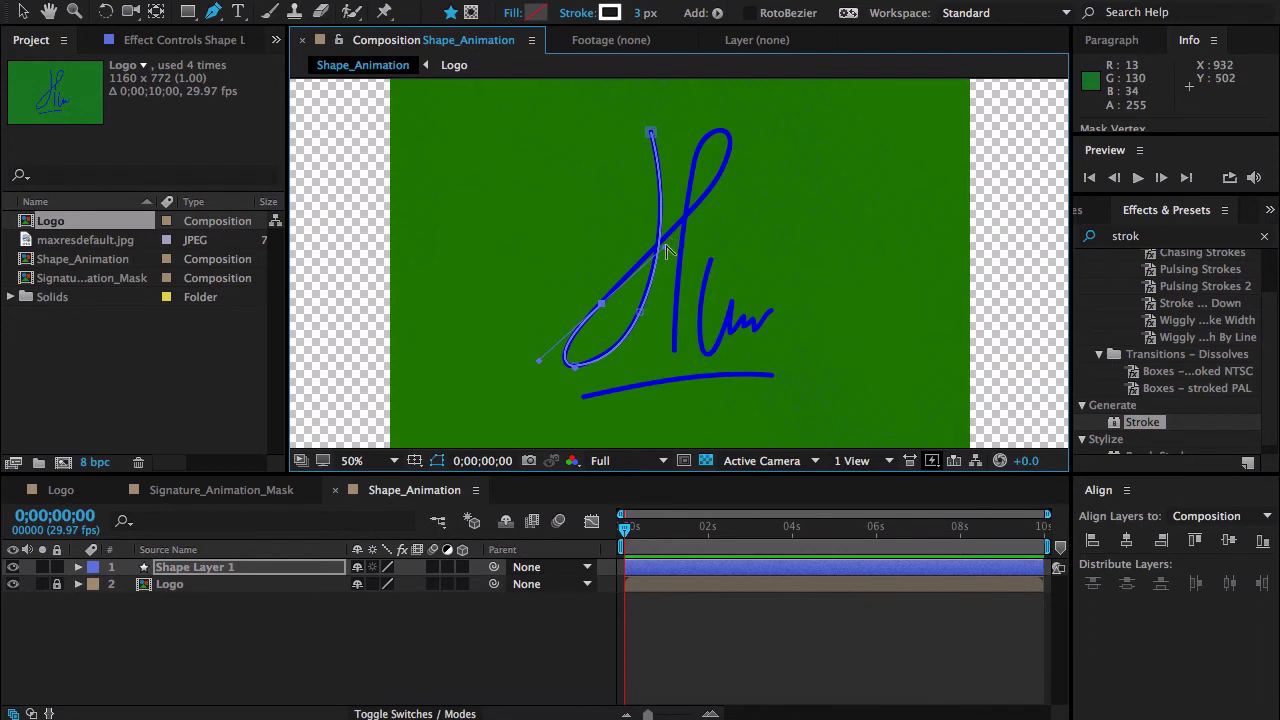
{"action": "left_click_drag", "start_coordinate": [665, 246], "coordinate": [632, 270]}
{"action": "left_click", "coordinate": [687, 216]}
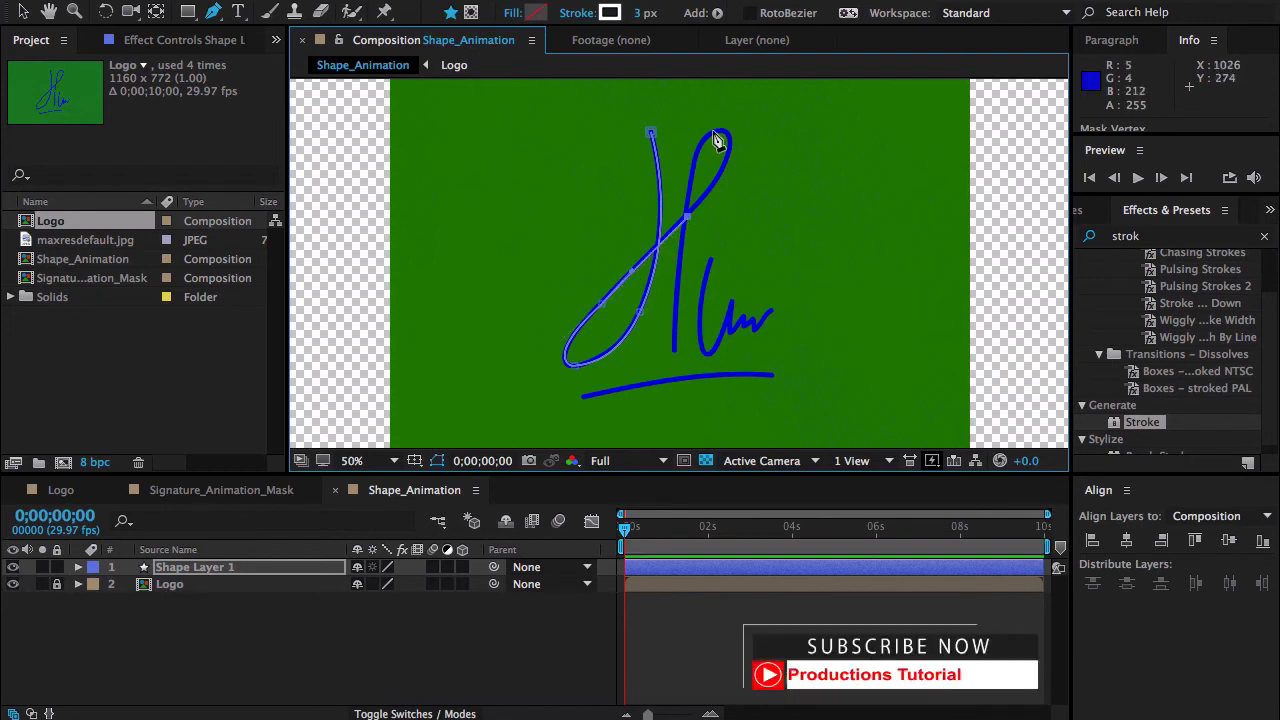
{"action": "mouse_move", "coordinate": [714, 132]}
{"action": "left_mouse_down"}
{"action": "mouse_move", "coordinate": [672, 163]}
{"action": "mouse_move", "coordinate": [660, 138]}
{"action": "mouse_move", "coordinate": [708, 115]}
{"action": "left_mouse_up"}
{"action": "key", "text": "super+z"}
{"action": "left_click", "coordinate": [724, 131]}
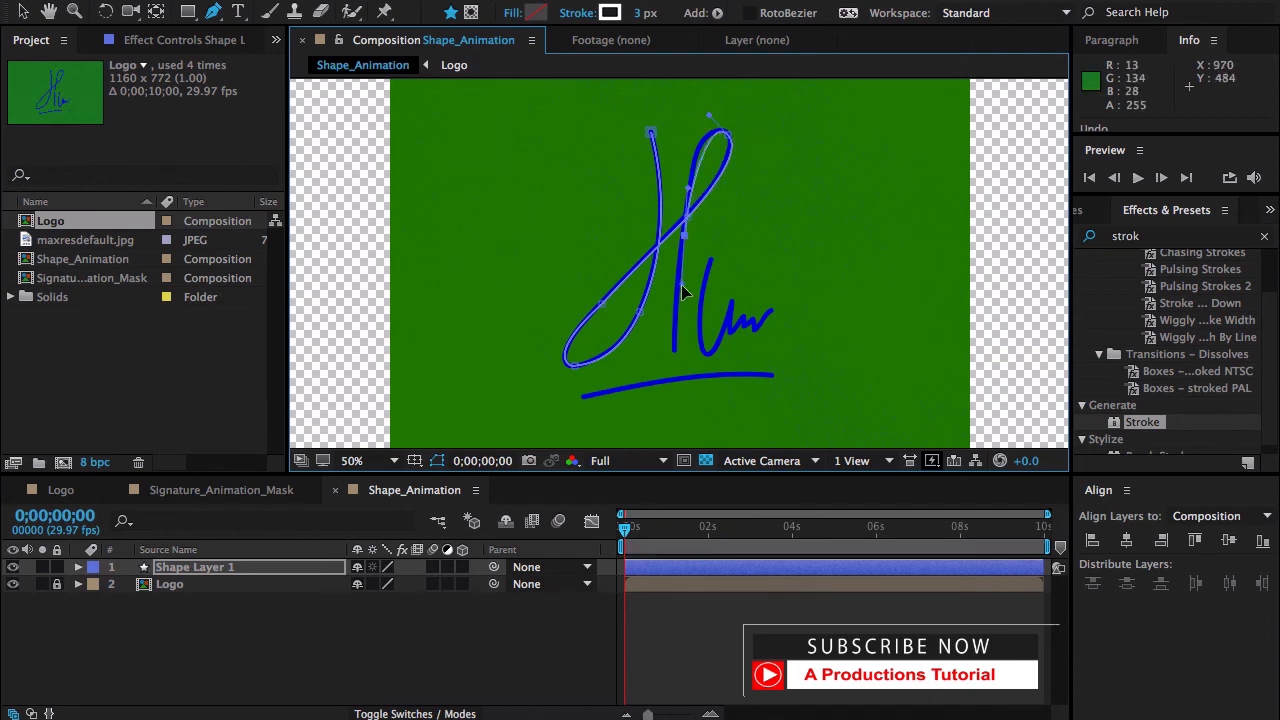
{"action": "mouse_move", "coordinate": [681, 284]}
{"action": "left_mouse_down"}
{"action": "mouse_move", "coordinate": [683, 319]}
{"action": "mouse_move", "coordinate": [678, 268]}
{"action": "left_mouse_up"}
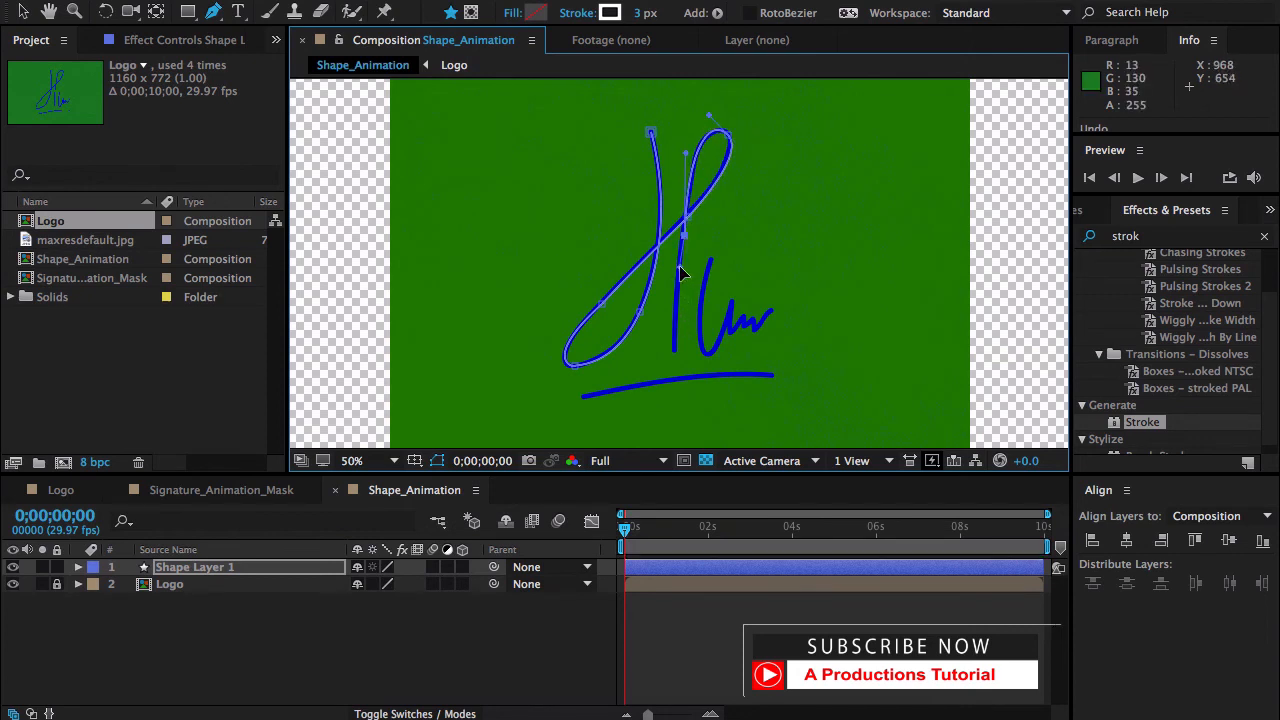
- Rename the new shape layer to H and deselect it
{"action": "left_click", "coordinate": [277, 568]}
{"action": "key", "text": "Return"}
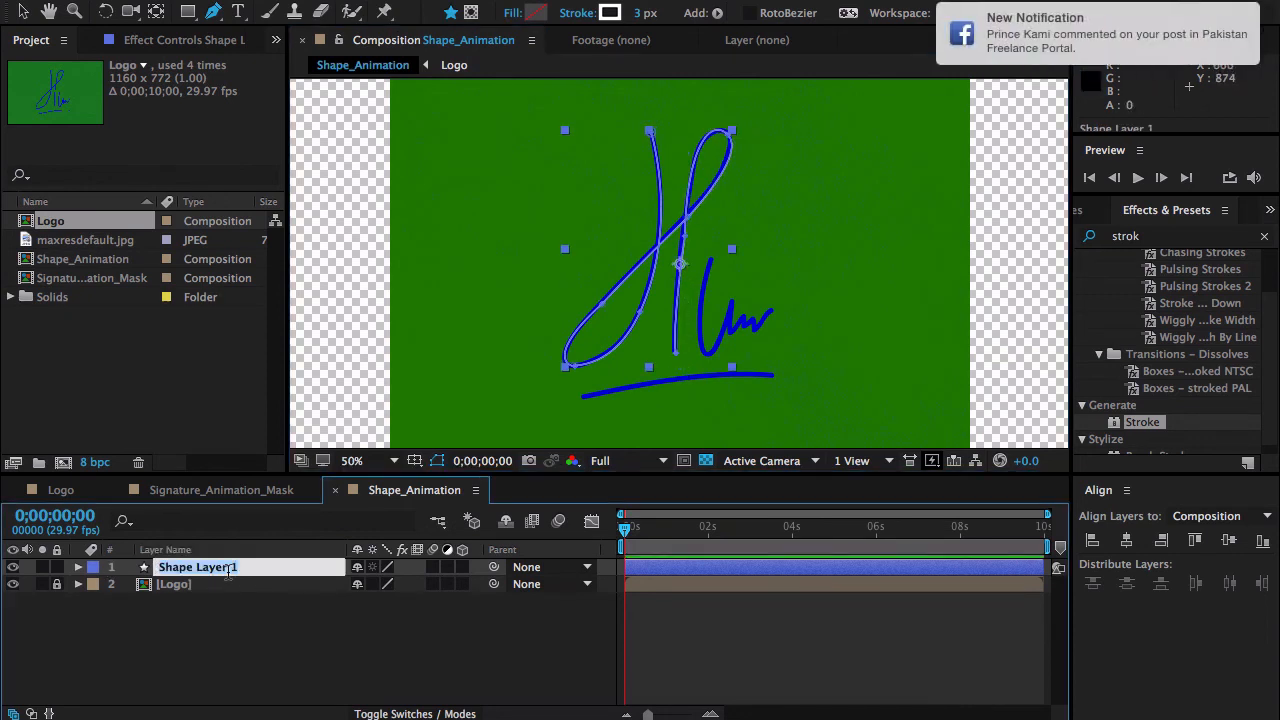
{"action": "type", "text": "H"}
{"action": "key", "text": "Return"}
{"action": "left_click", "coordinate": [215, 603]}
- Trace the small letters beside the H as one open Pen path on a separate shape layer
{"action": "left_click", "coordinate": [381, 465]}
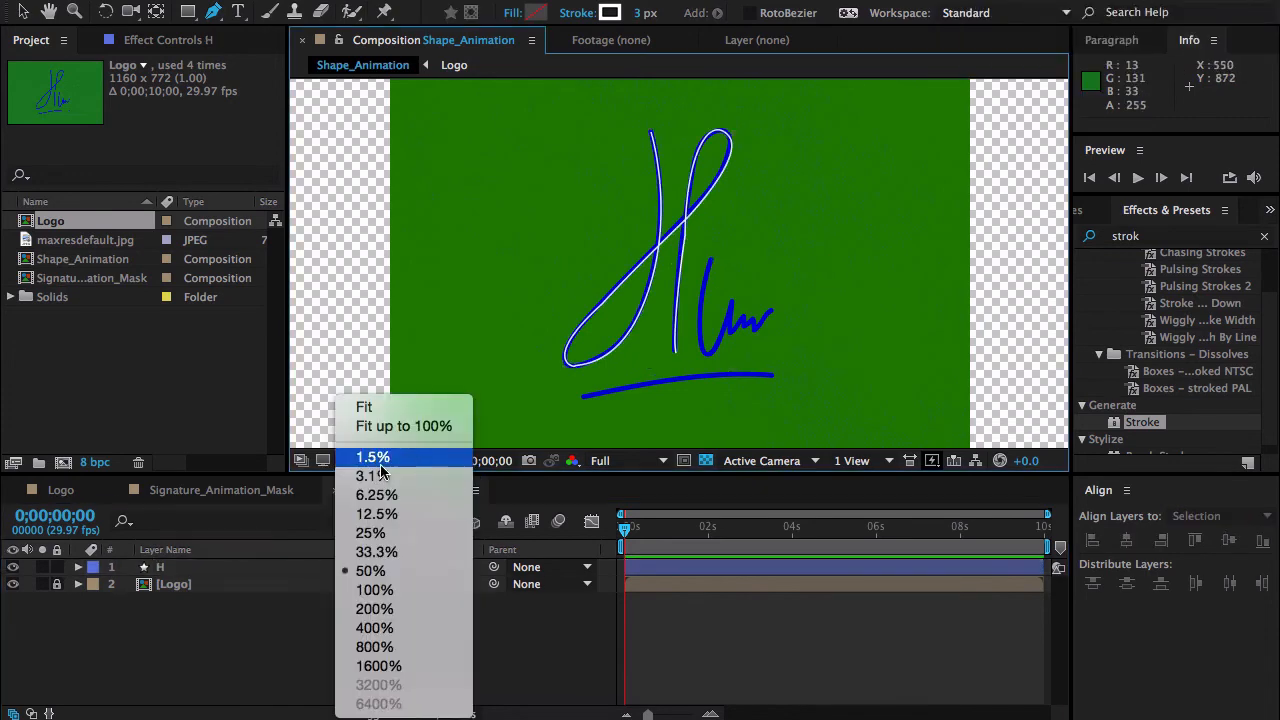
{"action": "left_click", "coordinate": [374, 590]}
{"action": "left_click_drag", "start_coordinate": [644, 303], "coordinate": [474, 160]}
{"action": "left_click", "coordinate": [583, 178]}
{"action": "left_click", "coordinate": [568, 362]}
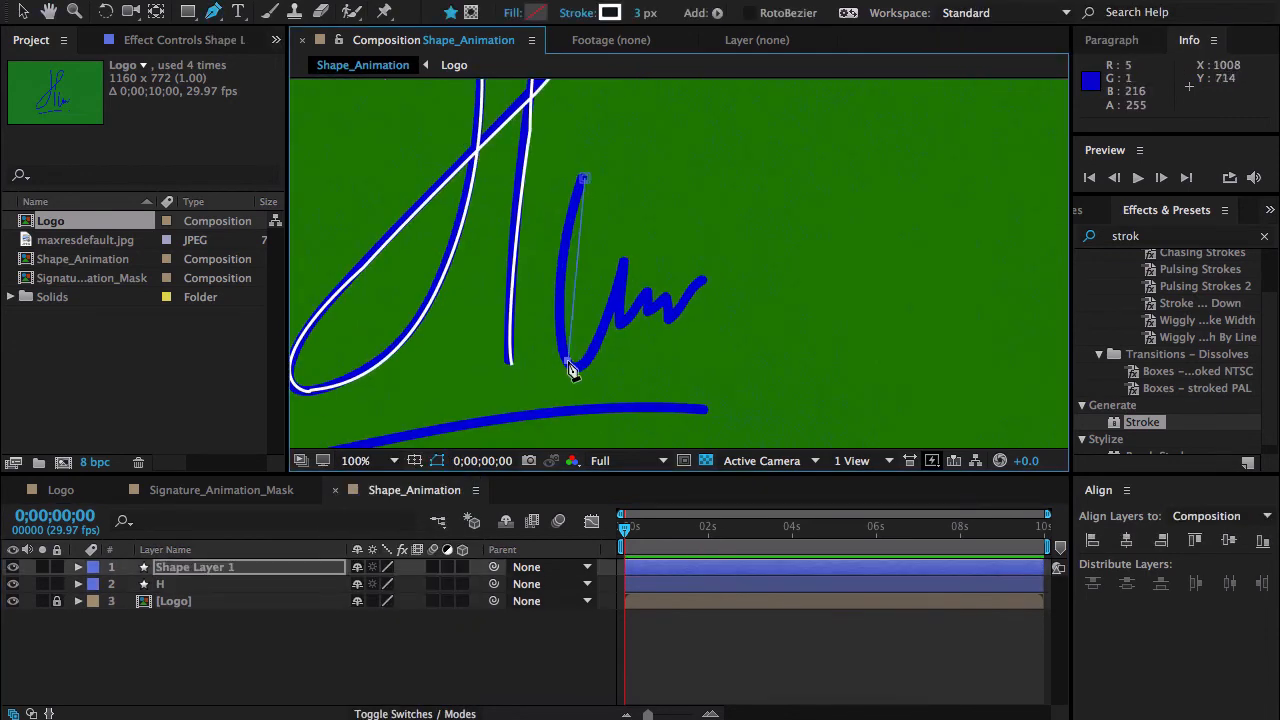
{"action": "left_click_drag", "start_coordinate": [572, 371], "coordinate": [573, 345]}
{"action": "left_click_drag", "start_coordinate": [606, 304], "coordinate": [630, 253]}
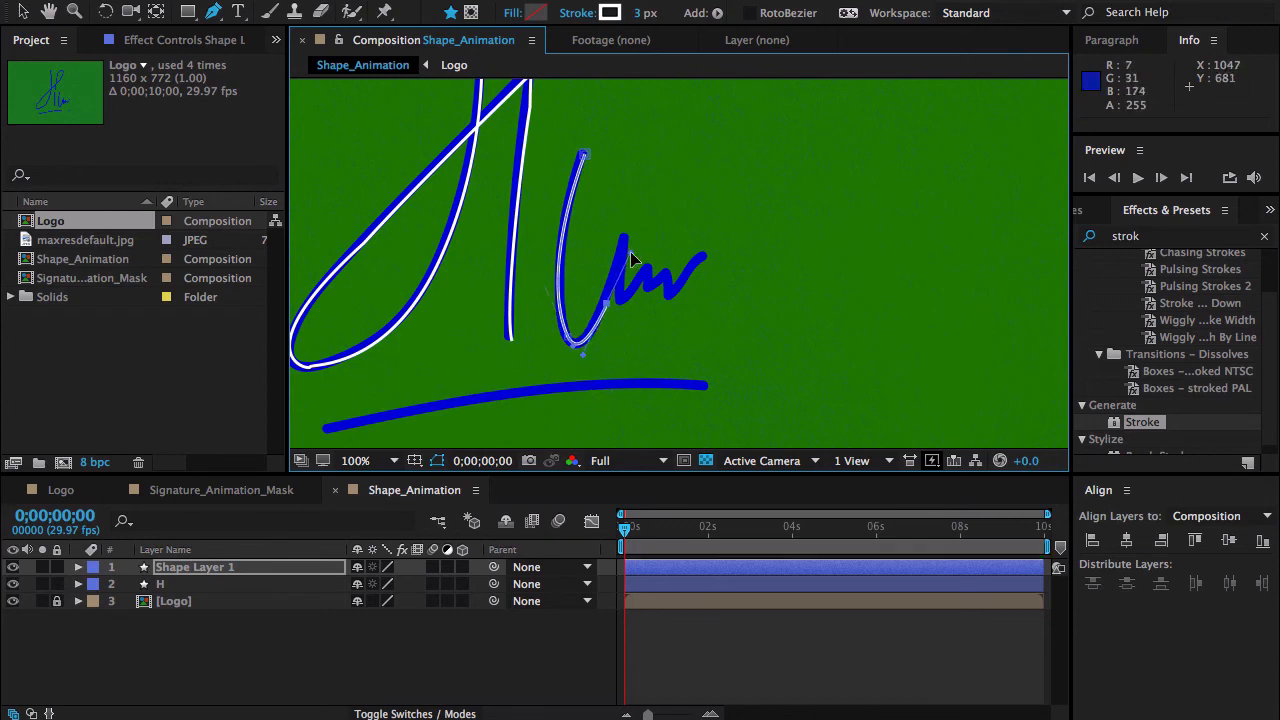
{"action": "left_click", "coordinate": [624, 237]}
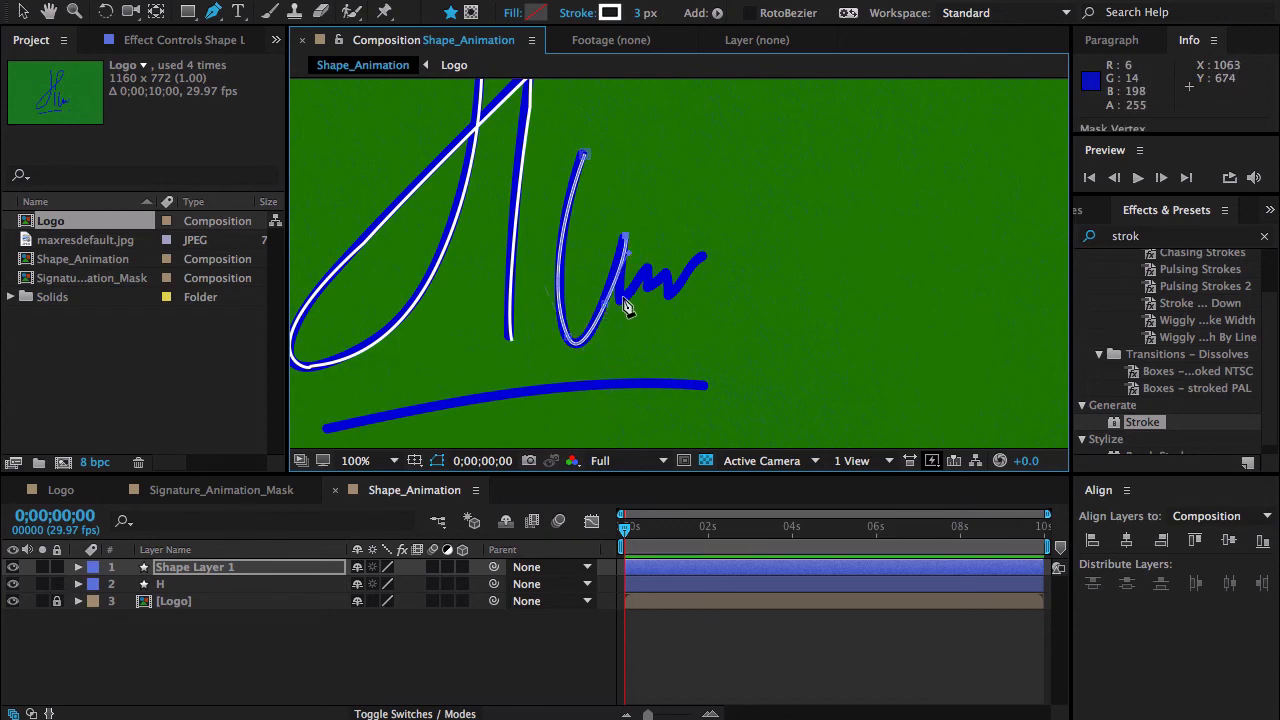
{"action": "left_click_drag", "start_coordinate": [625, 306], "coordinate": [662, 275]}
{"action": "left_click", "coordinate": [669, 292]}
{"action": "left_click_drag", "start_coordinate": [681, 283], "coordinate": [731, 240]}
- Rename the small-letters shape layer to Other
{"action": "left_click", "coordinate": [209, 568]}
{"action": "key", "text": "Return"}
{"action": "type", "text": "Other"}
{"action": "key", "text": "Return"}
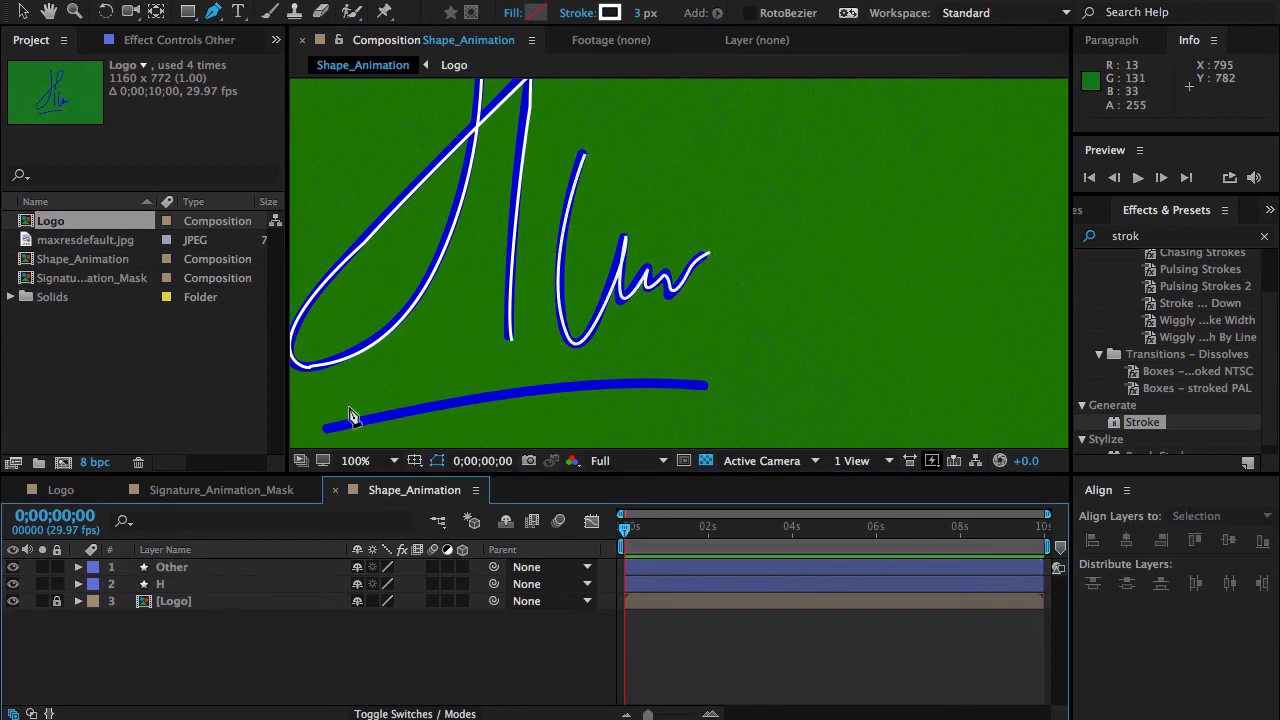
- Trace the signature's underline as a curved Pen path on a new shape layer and name the layer Strock
{"action": "left_click", "coordinate": [325, 428]}
{"action": "left_click_drag", "start_coordinate": [710, 386], "coordinate": [879, 408]}
{"action": "left_click", "coordinate": [195, 568]}
{"action": "key", "text": "Return"}
{"action": "type", "text": "Strock"}
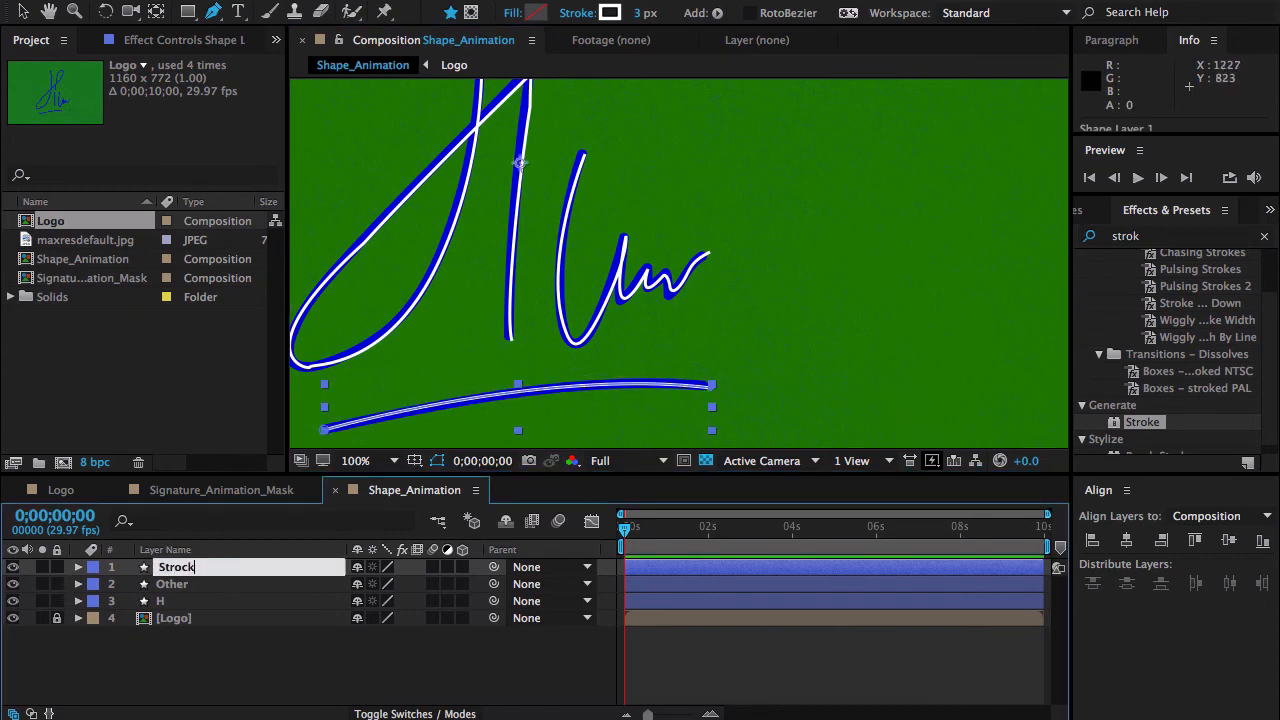
{"action": "key", "text": "Return"}
- Set the stroke width of the Strock, Other and H shape layers to 11 px
{"action": "left_click", "coordinate": [176, 603], "text": "shift"}
{"action": "left_click", "coordinate": [643, 14]}
{"action": "type", "text": "10"}
{"action": "key", "text": "Return"}
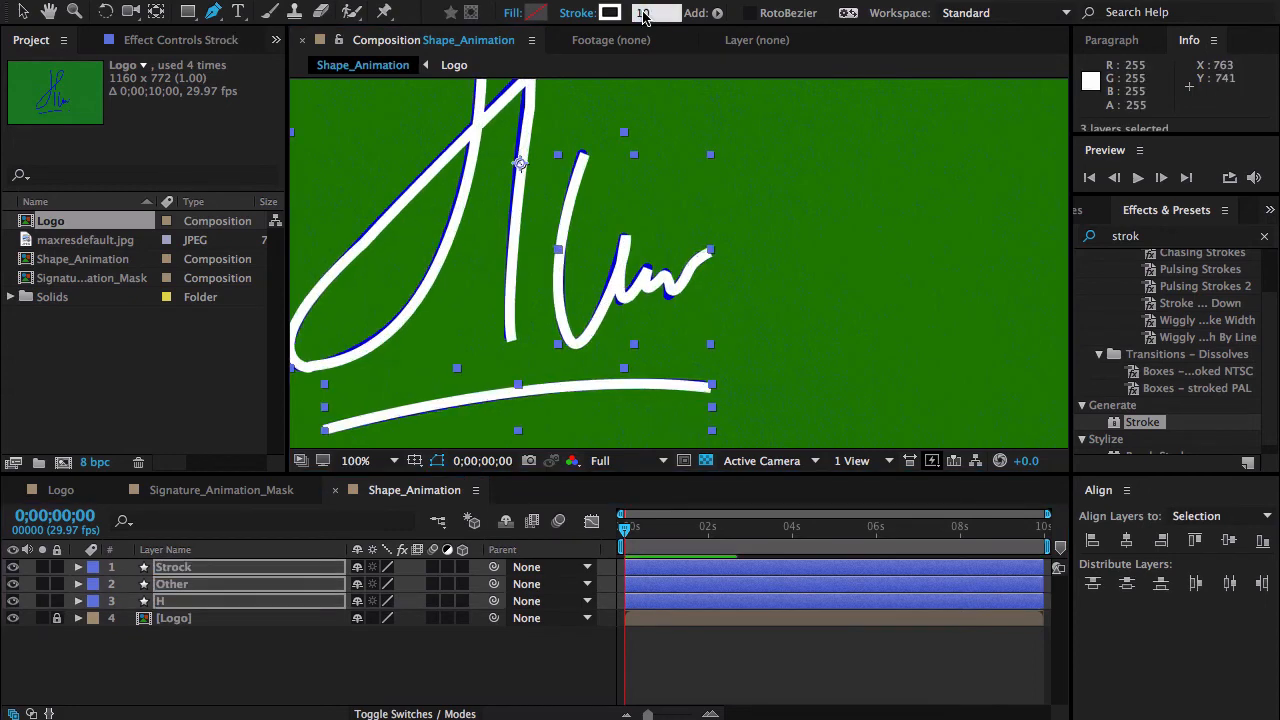
{"action": "key", "text": "Up"}
{"action": "key", "text": "Return"}
{"action": "left_click", "coordinate": [350, 660]}
- Reshape the bottom of the H path's lower loop by adjusting its vertex and curve handle to follow the signature beneath
{"action": "key", "text": "v"}
{"action": "left_click", "coordinate": [312, 368]}
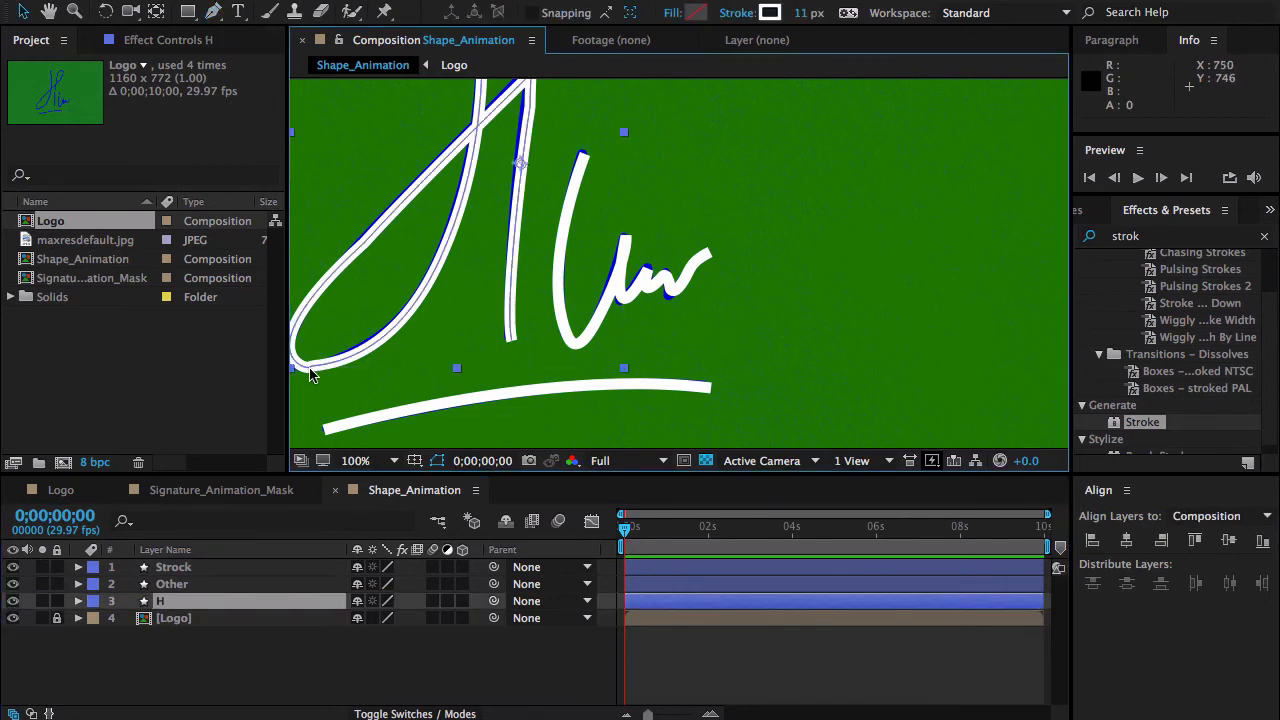
{"action": "left_click_drag", "start_coordinate": [309, 375], "coordinate": [482, 342]}
{"action": "left_click_drag", "start_coordinate": [213, 12], "coordinate": [306, 14]}
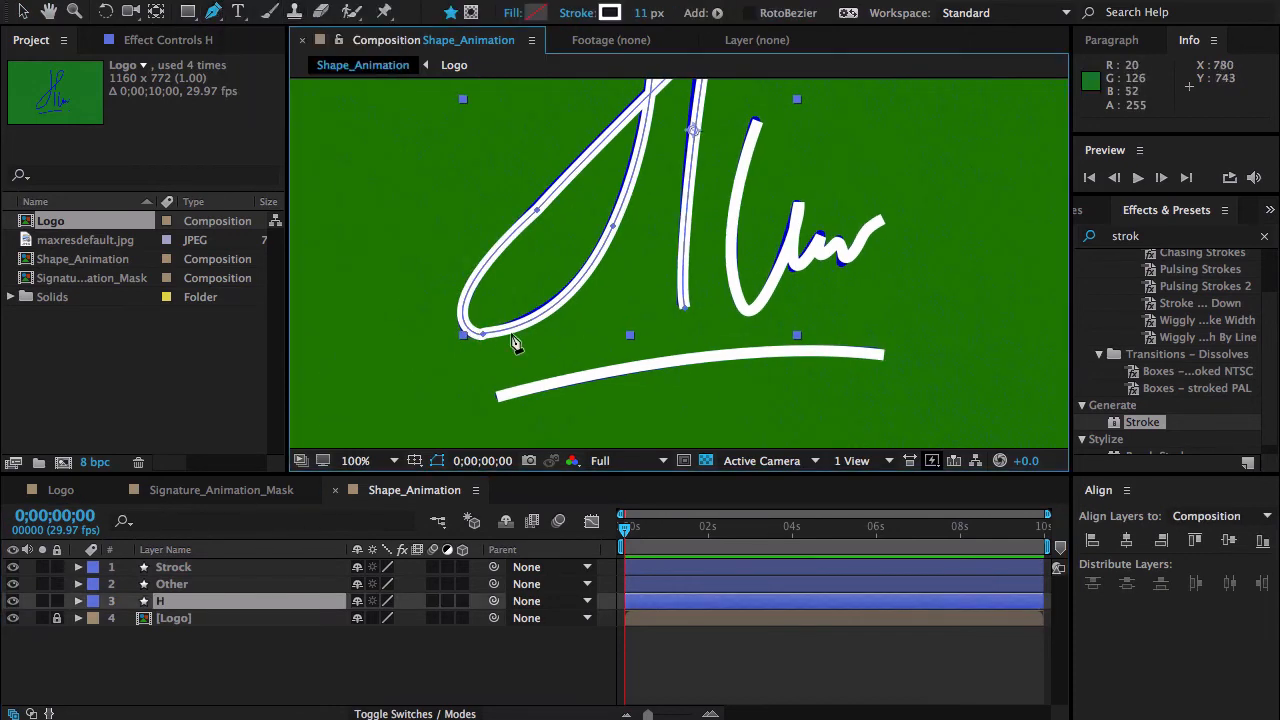
{"action": "left_click", "coordinate": [482, 334]}
{"action": "left_click_drag", "start_coordinate": [480, 337], "coordinate": [477, 330]}
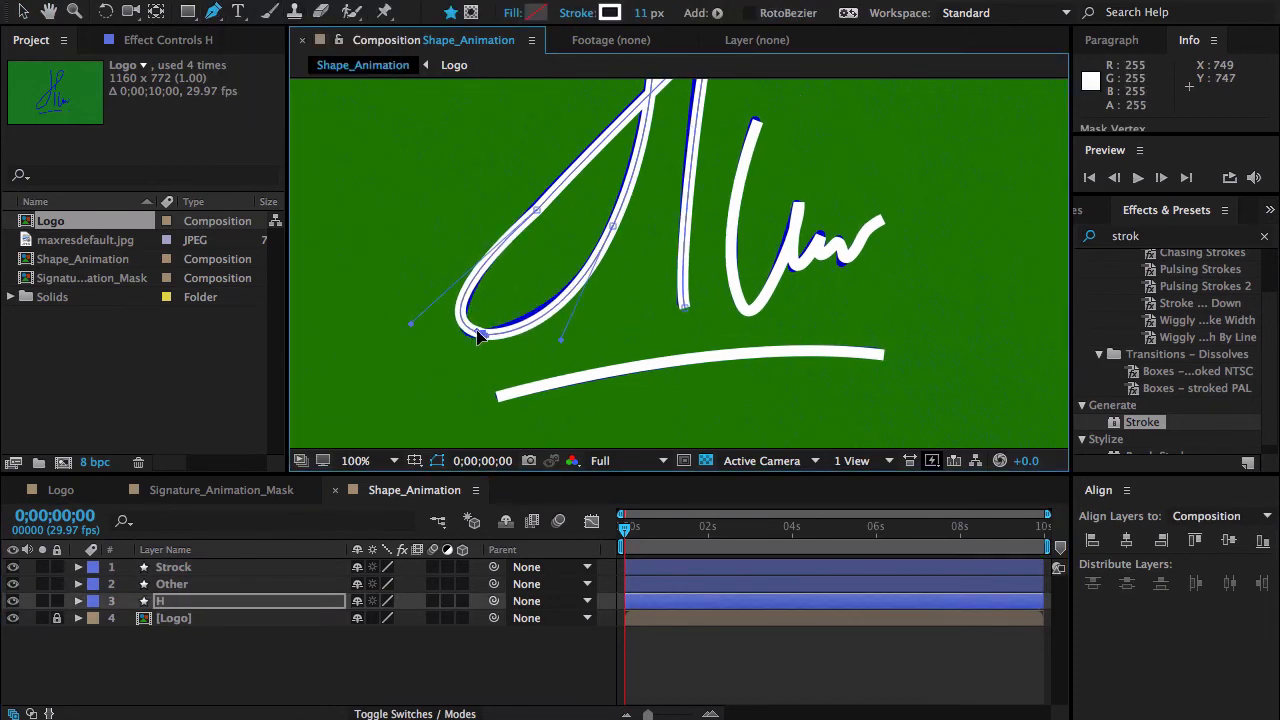
{"action": "left_click_drag", "start_coordinate": [561, 340], "coordinate": [540, 338]}
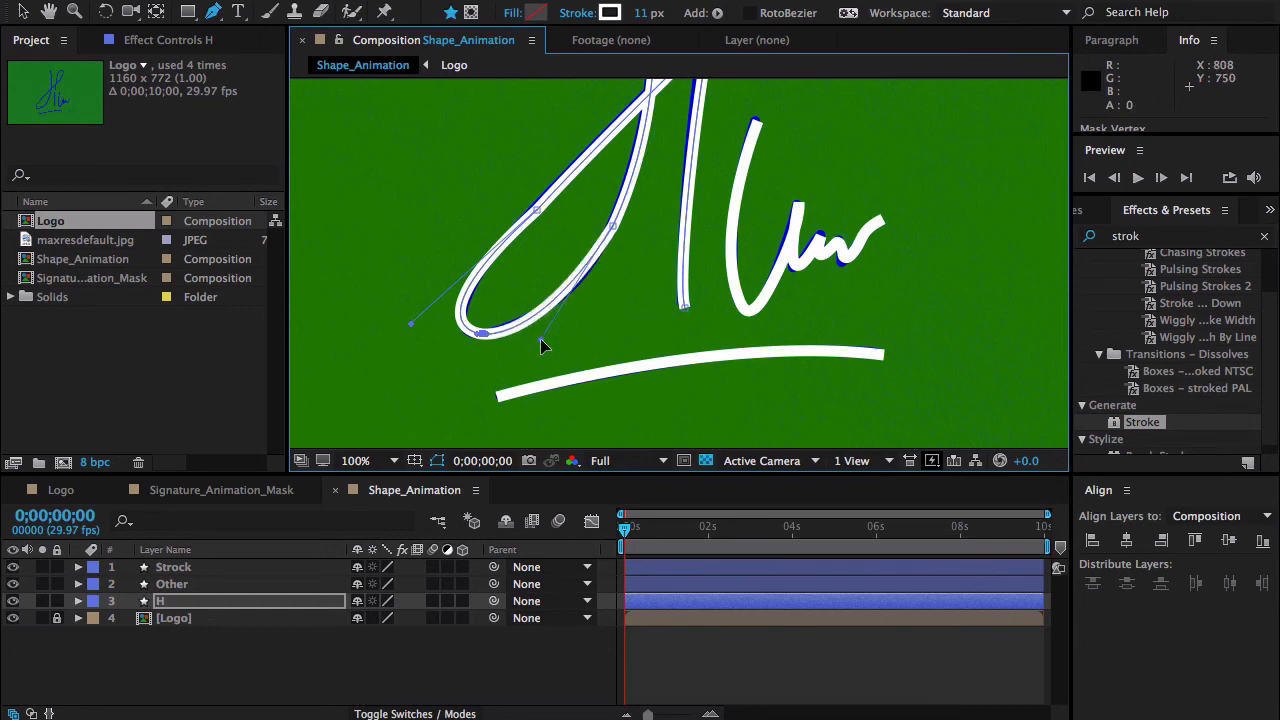
{"action": "left_click", "coordinate": [304, 666]}
{"action": "key", "text": "comma"}
{"action": "key", "text": "comma"}
{"action": "key", "text": "comma"}
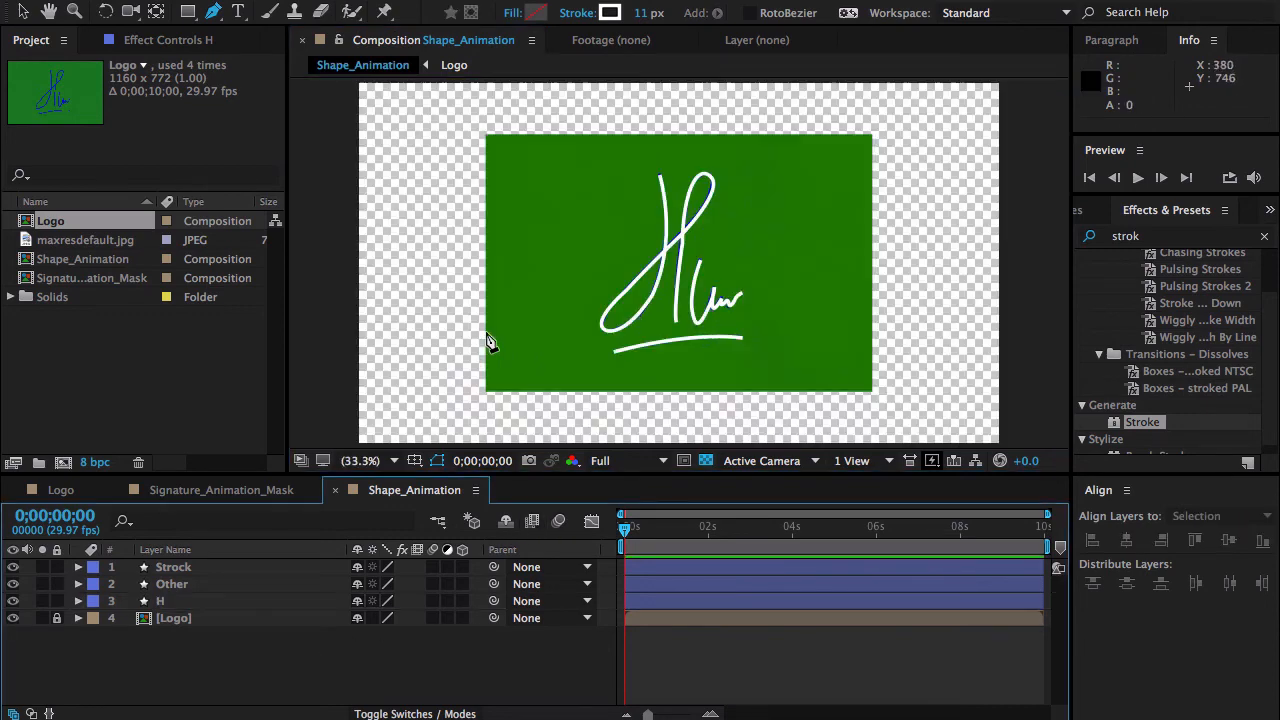
- Add a Round Corners operator to the contents of the H, Other and Strock shape layers
{"action": "left_click", "coordinate": [188, 570]}
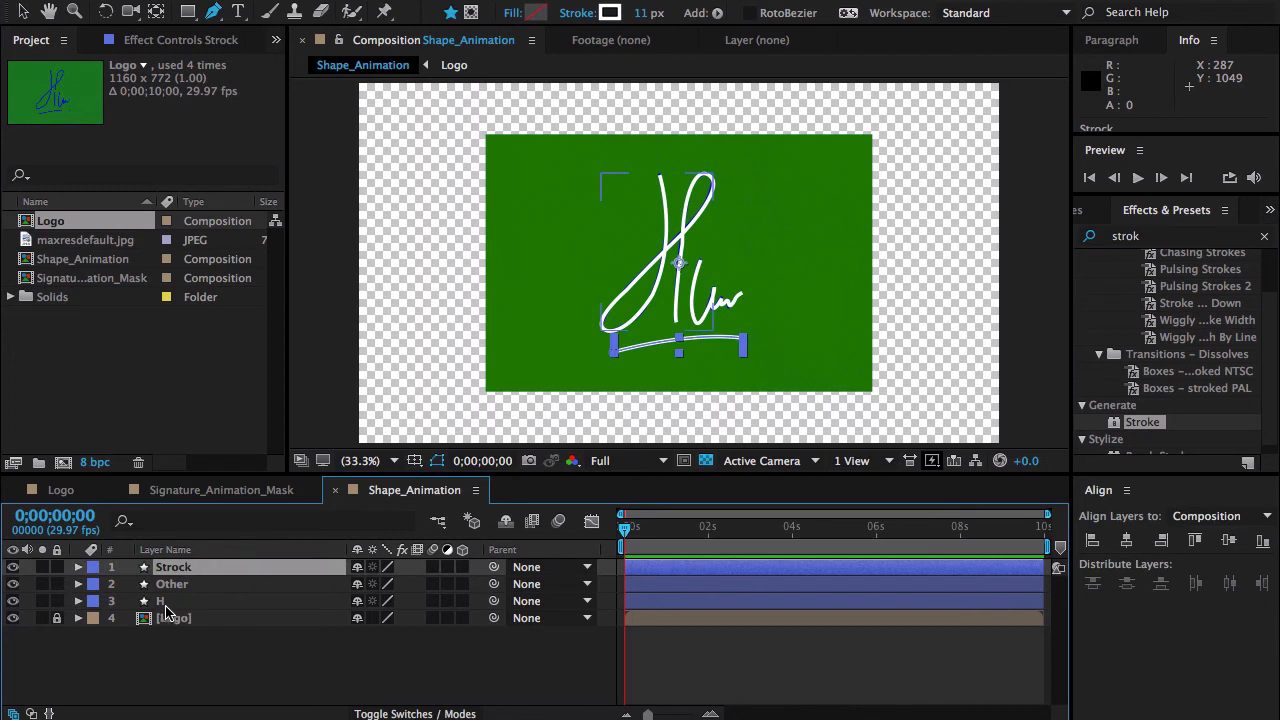
{"action": "left_click", "coordinate": [160, 602]}
{"action": "left_click", "coordinate": [78, 601]}
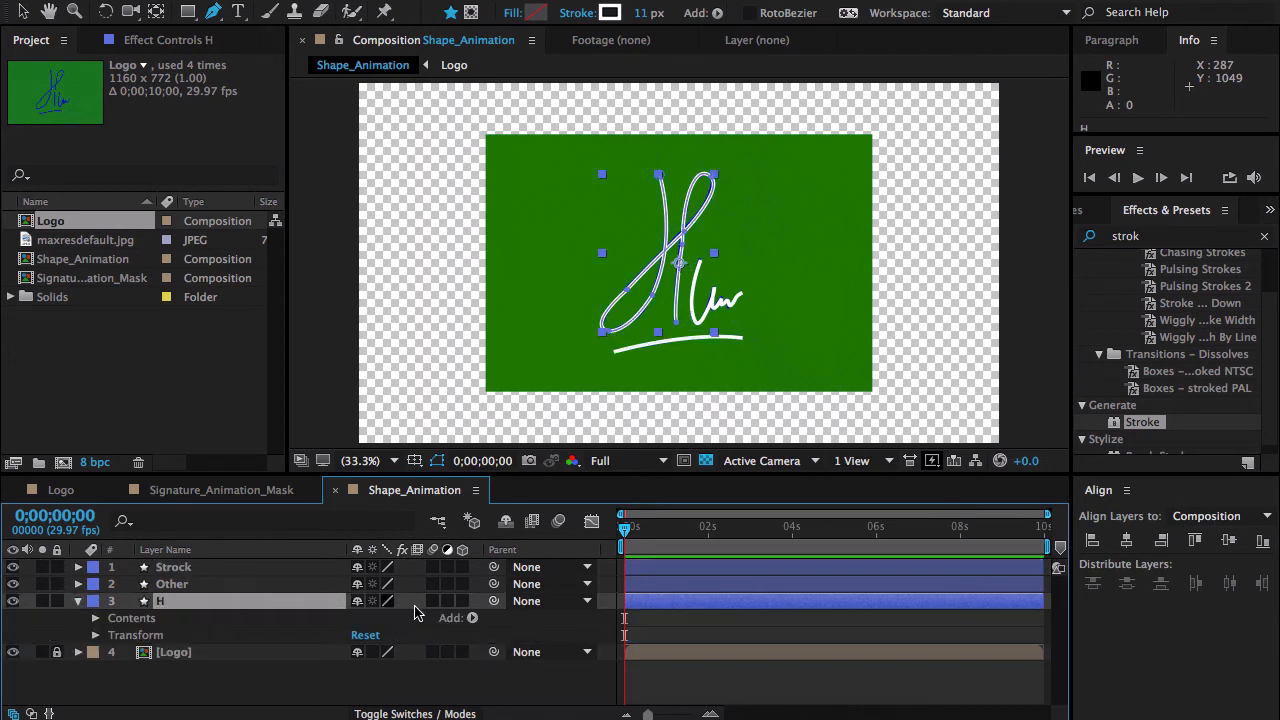
{"action": "left_click", "coordinate": [474, 618]}
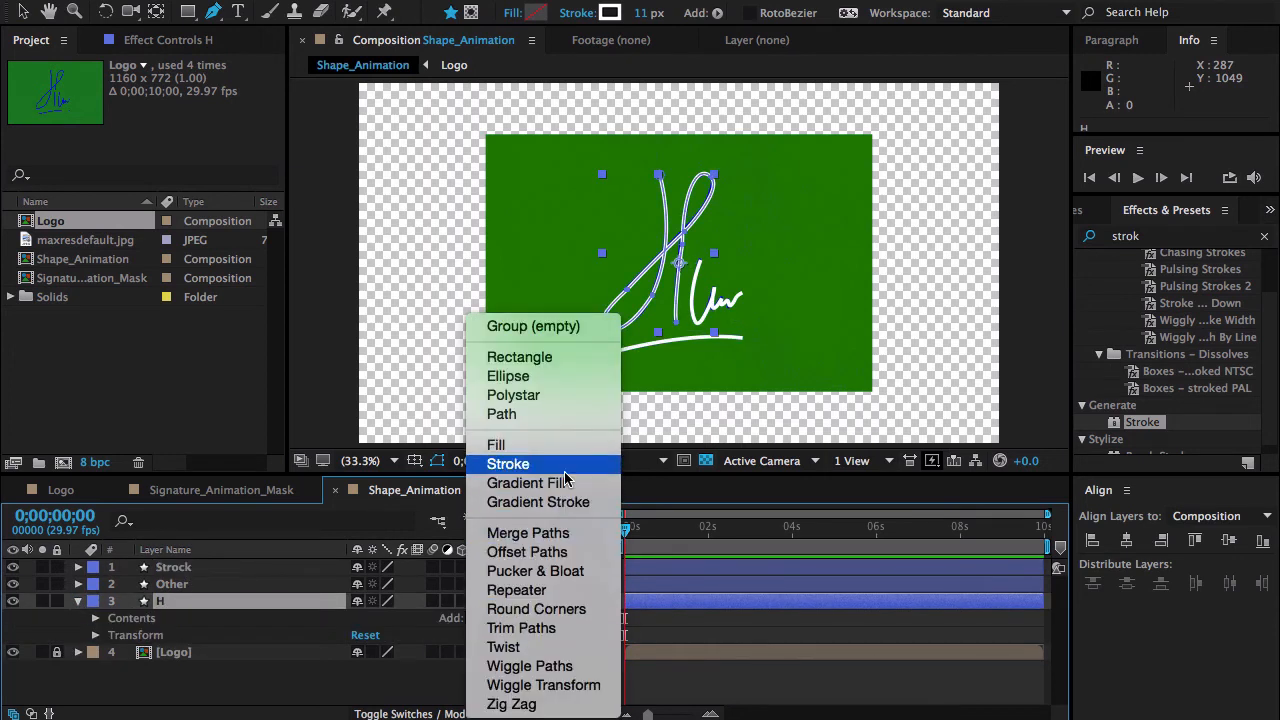
{"action": "left_click", "coordinate": [590, 612]}
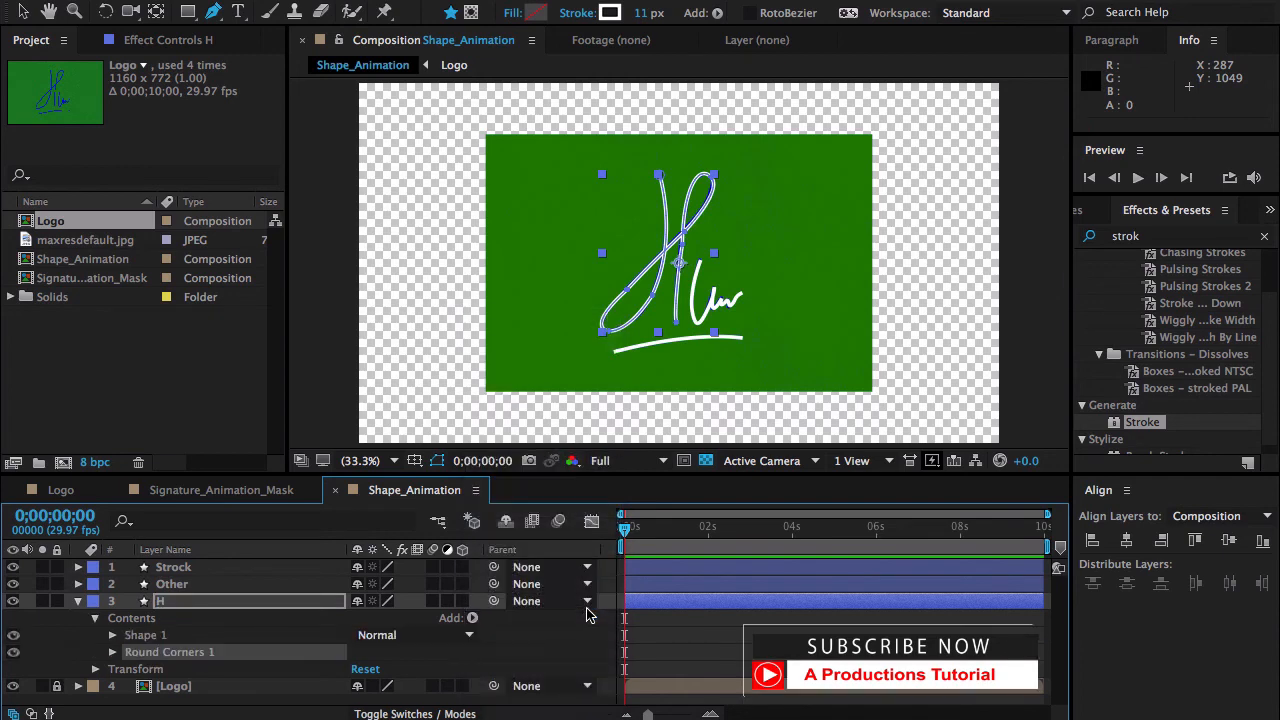
{"action": "left_click", "coordinate": [78, 584]}
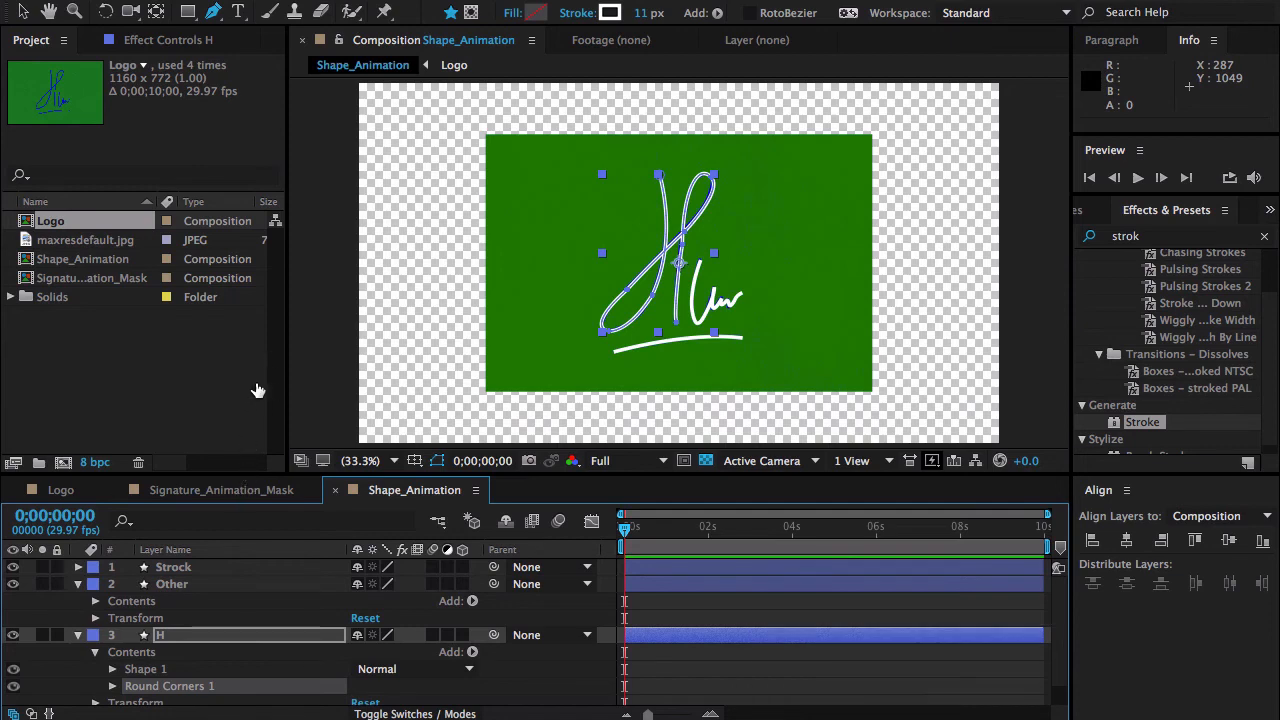
{"action": "left_click_drag", "start_coordinate": [258, 477], "coordinate": [258, 388]}
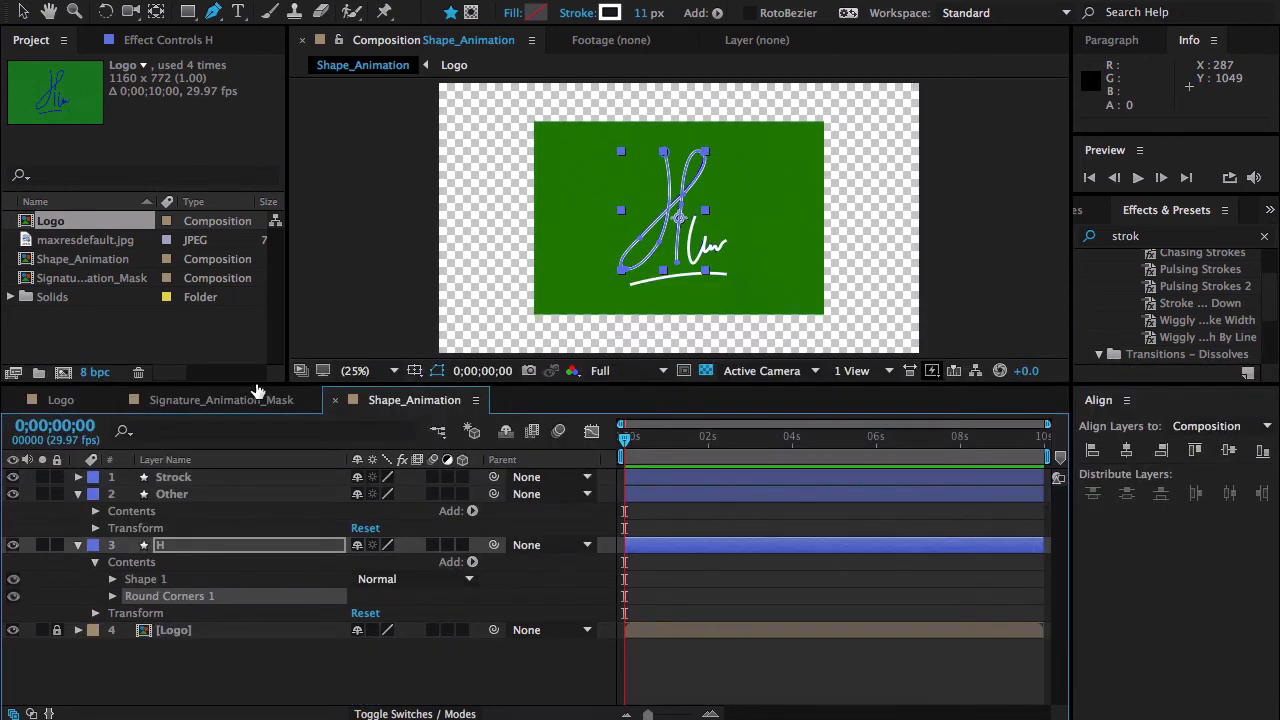
{"action": "left_click", "coordinate": [474, 513]}
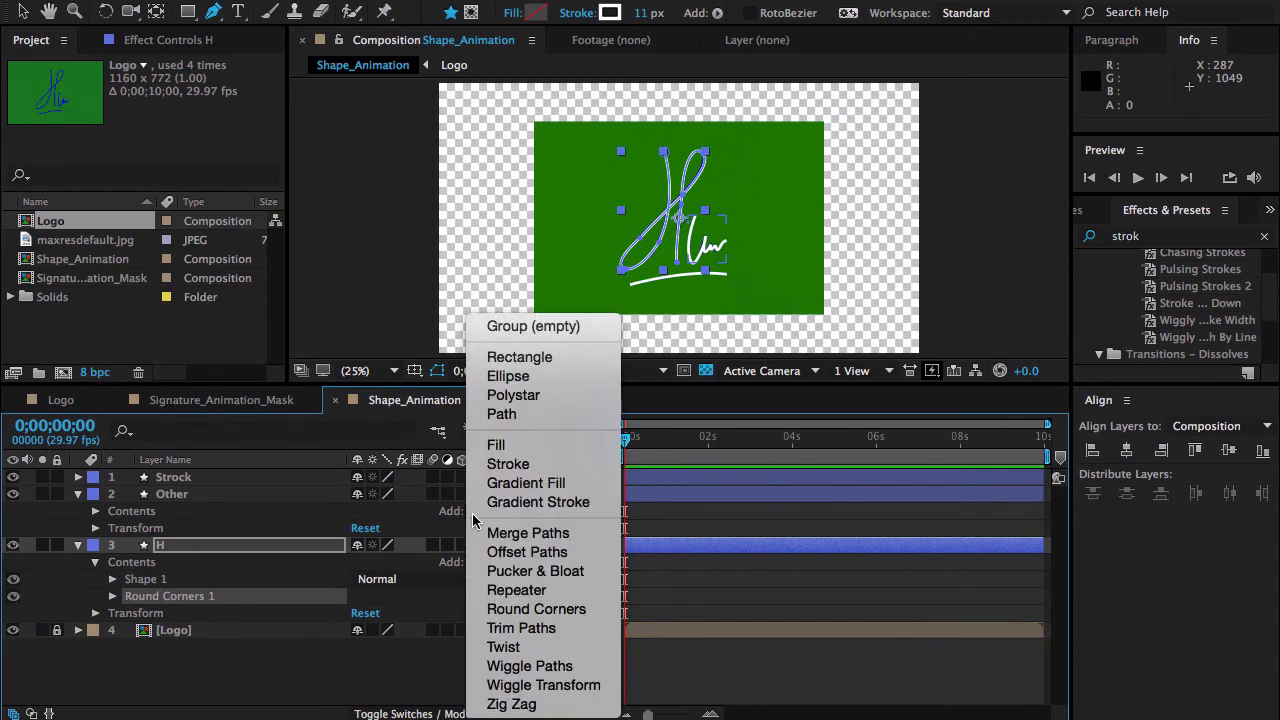
{"action": "left_click", "coordinate": [533, 610]}
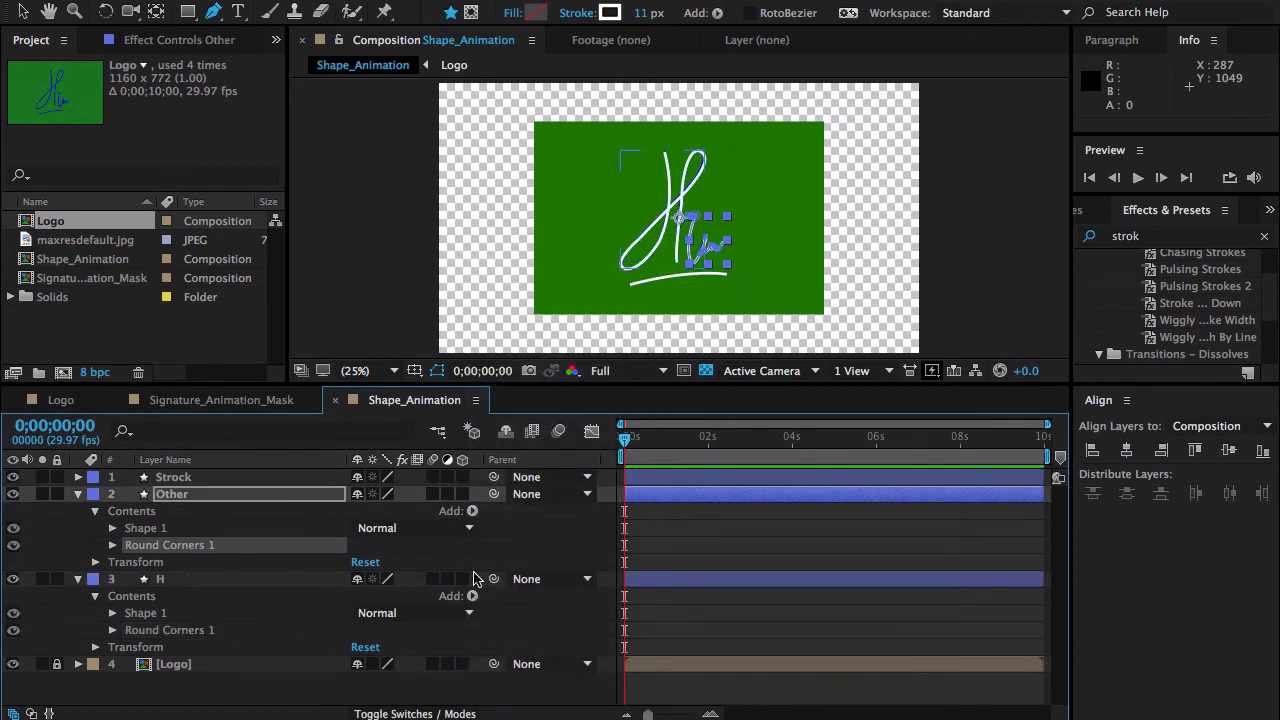
{"action": "left_click", "coordinate": [78, 477]}
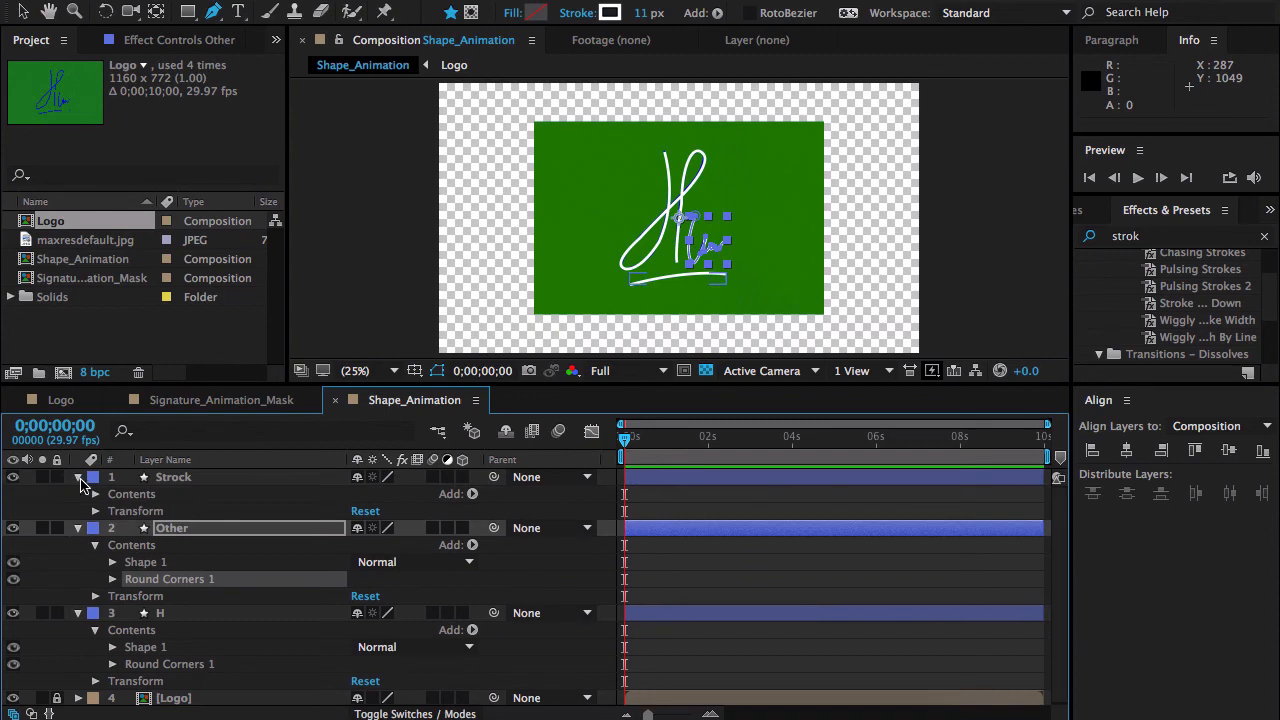
{"action": "left_click", "coordinate": [473, 495]}
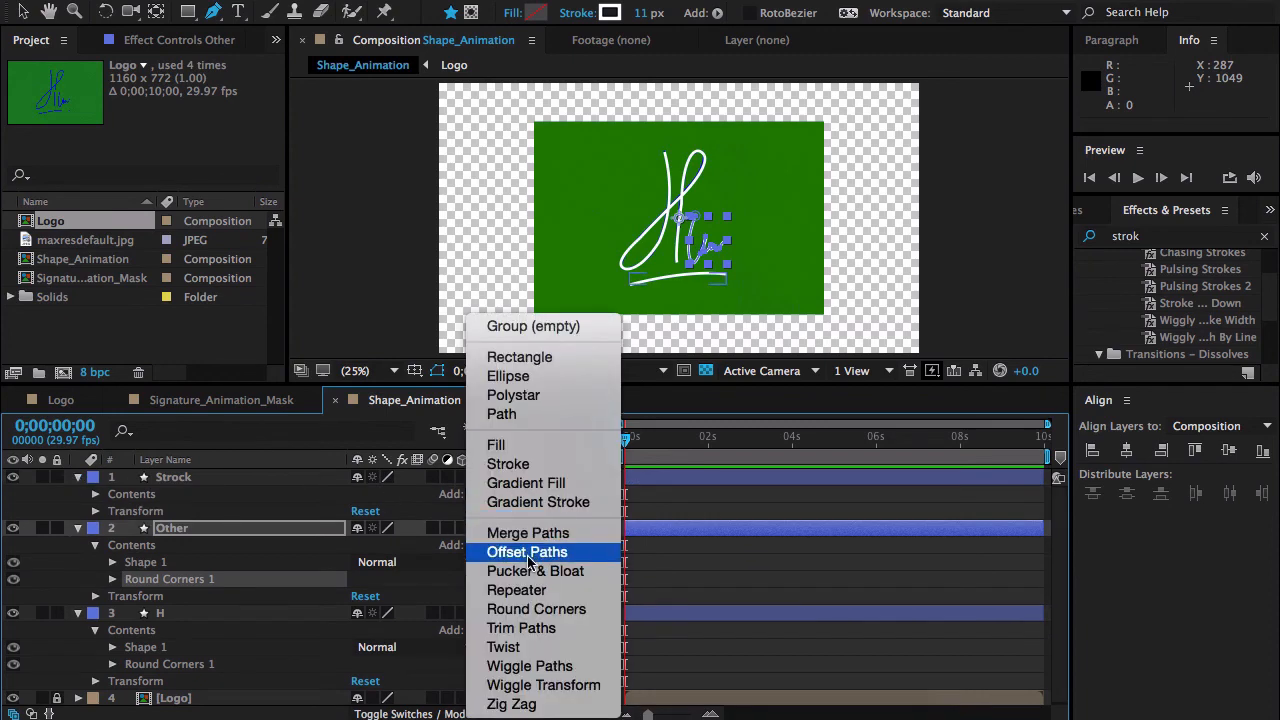
{"action": "left_click", "coordinate": [567, 612]}
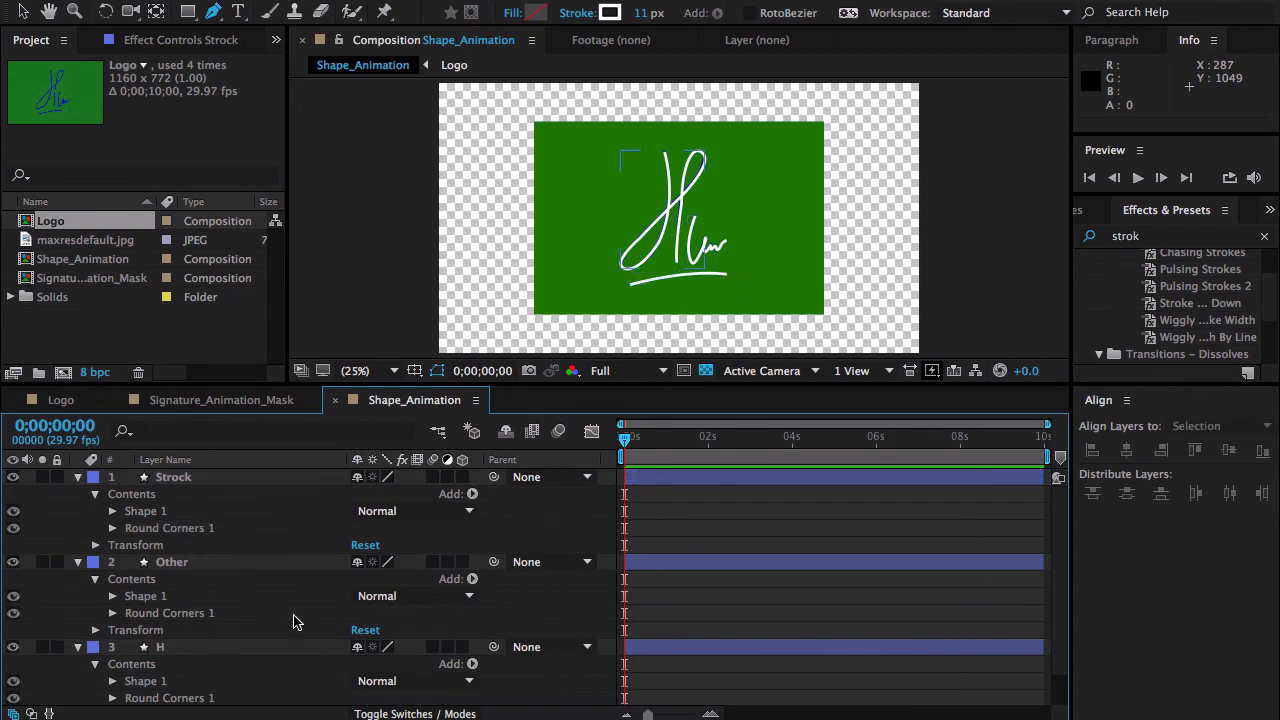
- Add a Trim Paths operator to the contents of the H, Other and Strock shape layers
{"action": "left_click", "coordinate": [473, 665]}
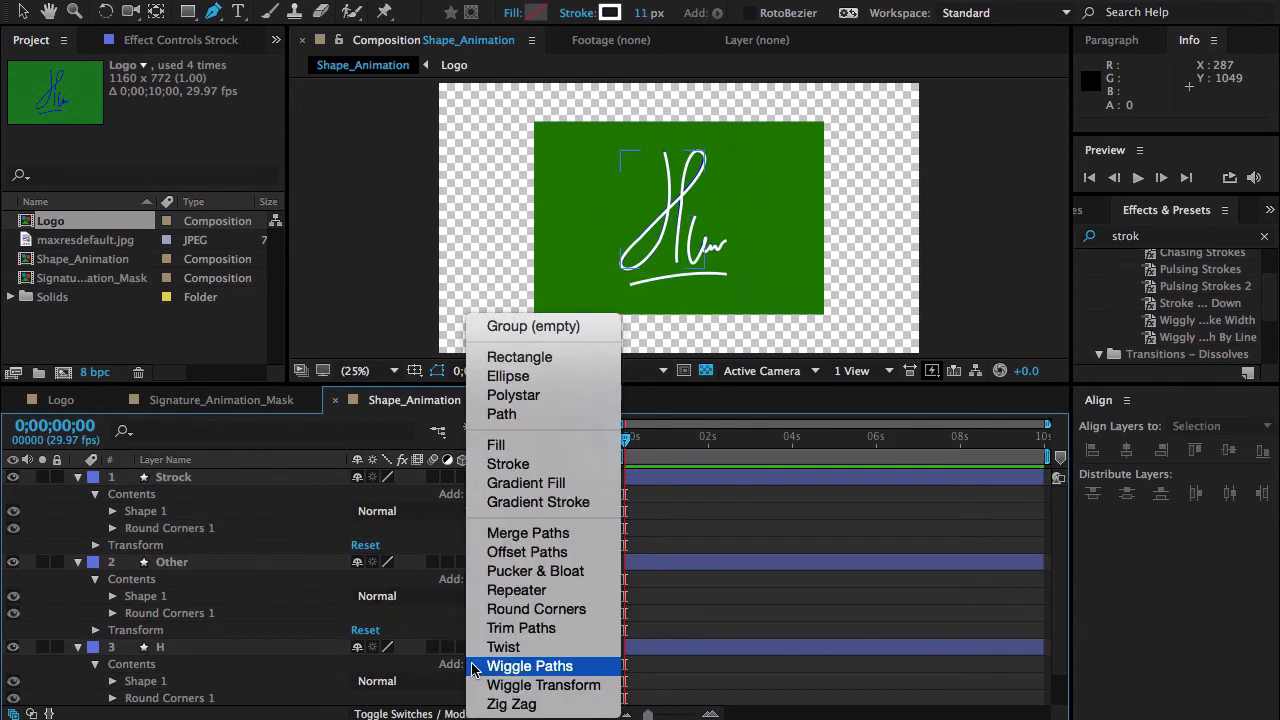
{"action": "left_click", "coordinate": [547, 630]}
{"action": "left_click", "coordinate": [474, 562]}
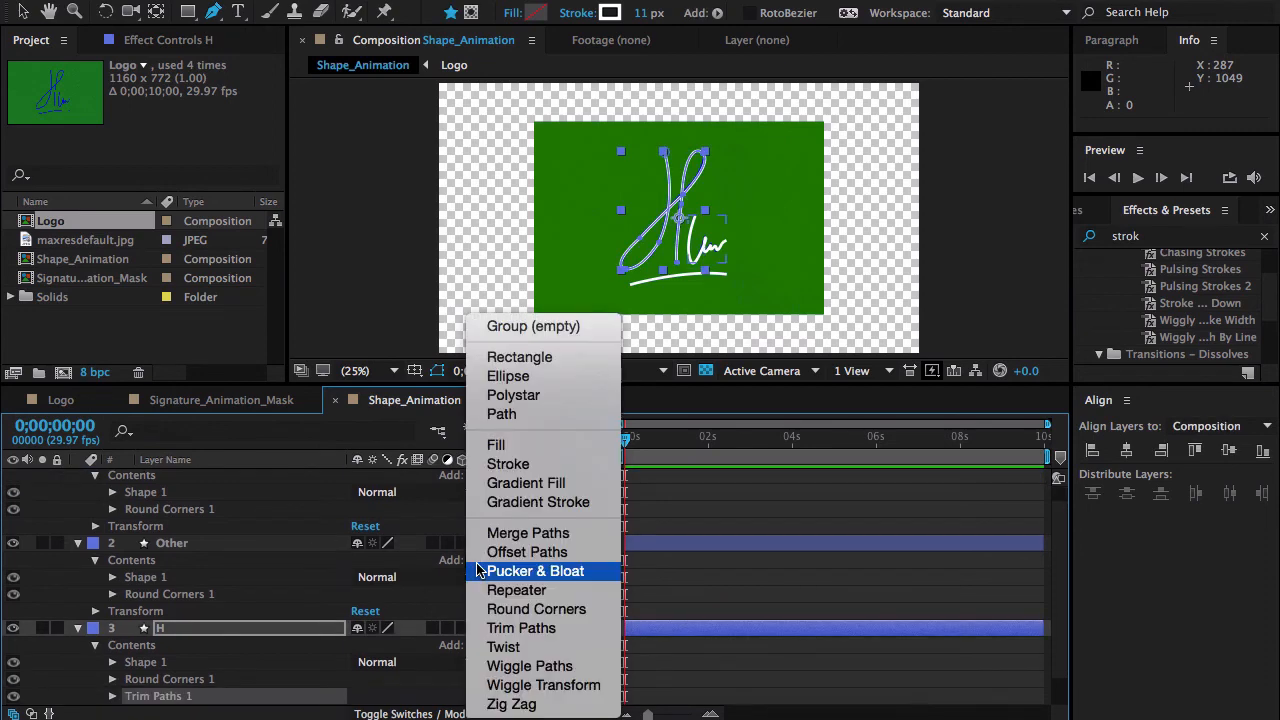
{"action": "left_click", "coordinate": [510, 628]}
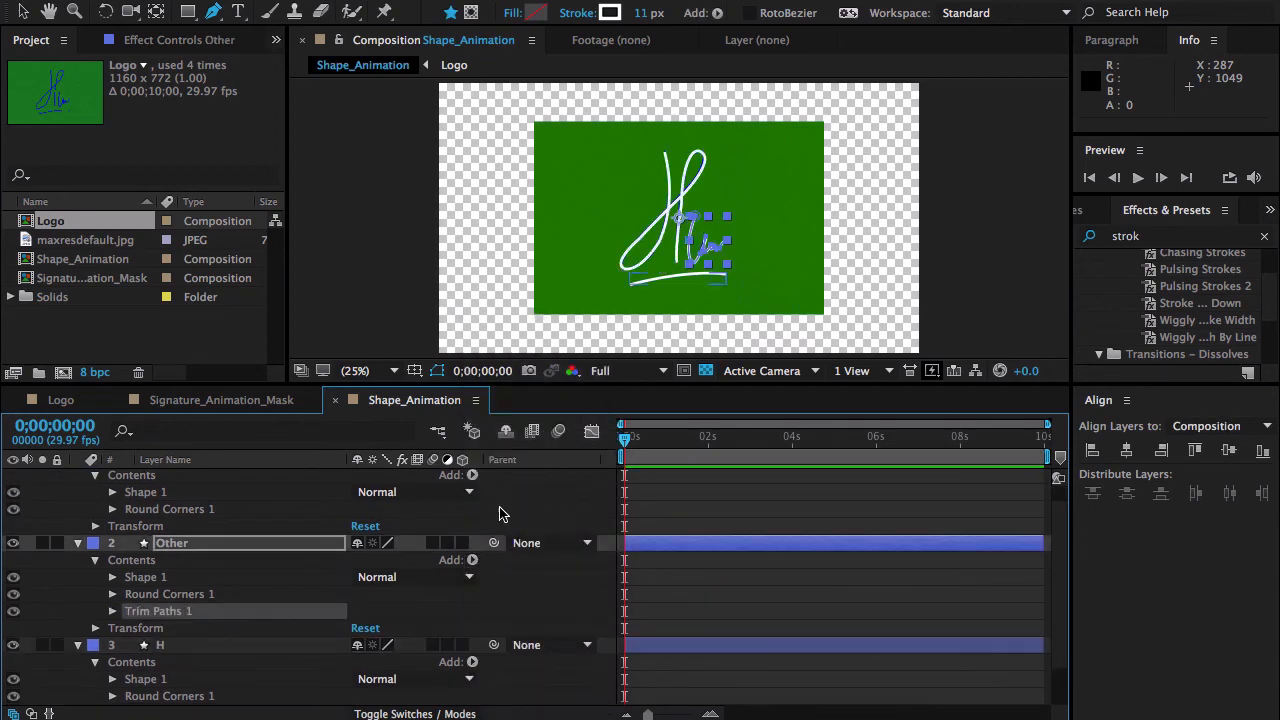
{"action": "left_click", "coordinate": [472, 476]}
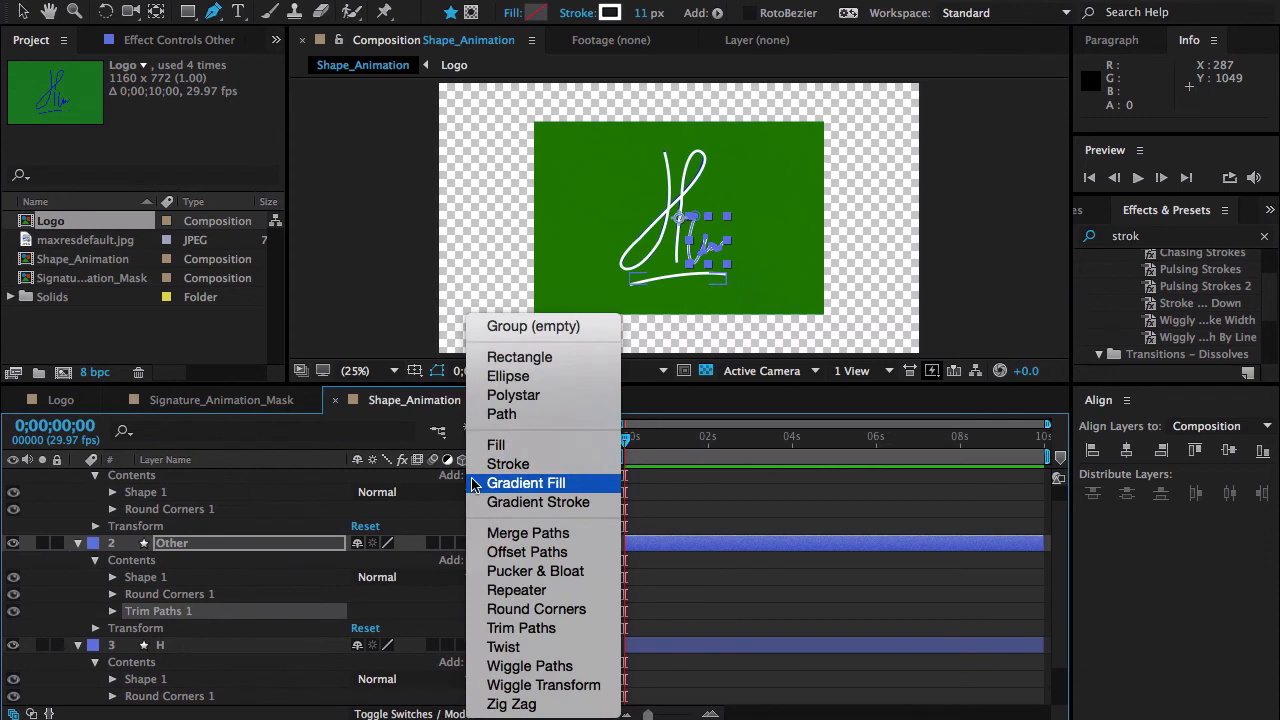
{"action": "left_click", "coordinate": [548, 628]}
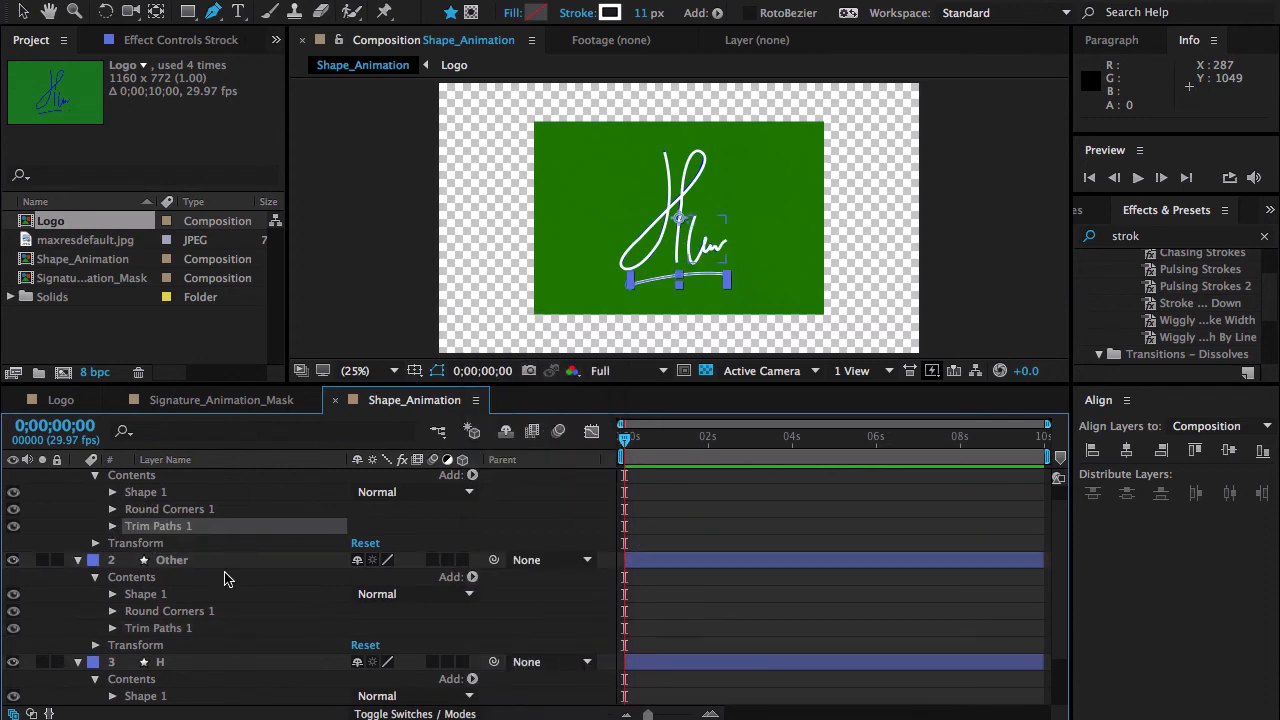
- Keyframe the H layer's Trim Paths End from 0% at 0;00;00;00 to 100% at 0;00;01;01
{"action": "scroll", "coordinate": [224, 578], "scroll_direction": "down", "scroll_amount": 2}
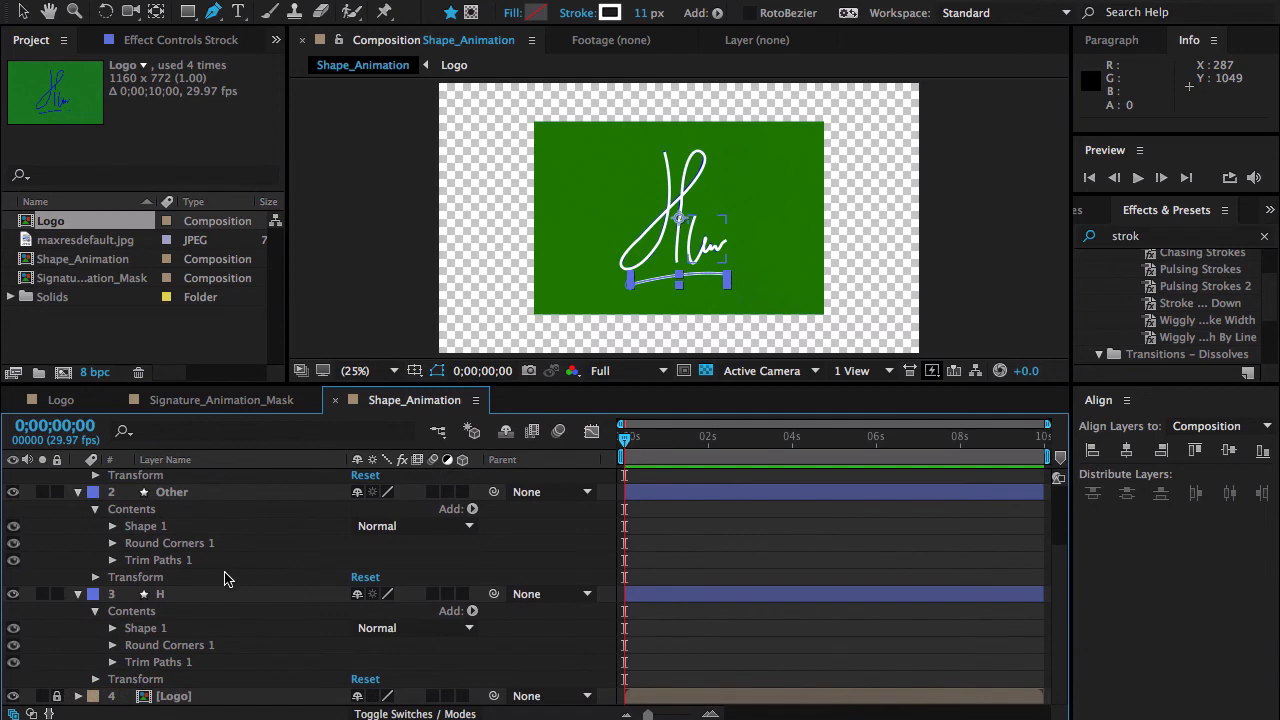
{"action": "left_click", "coordinate": [112, 663]}
{"action": "scroll", "coordinate": [215, 668], "scroll_direction": "down", "scroll_amount": 2}
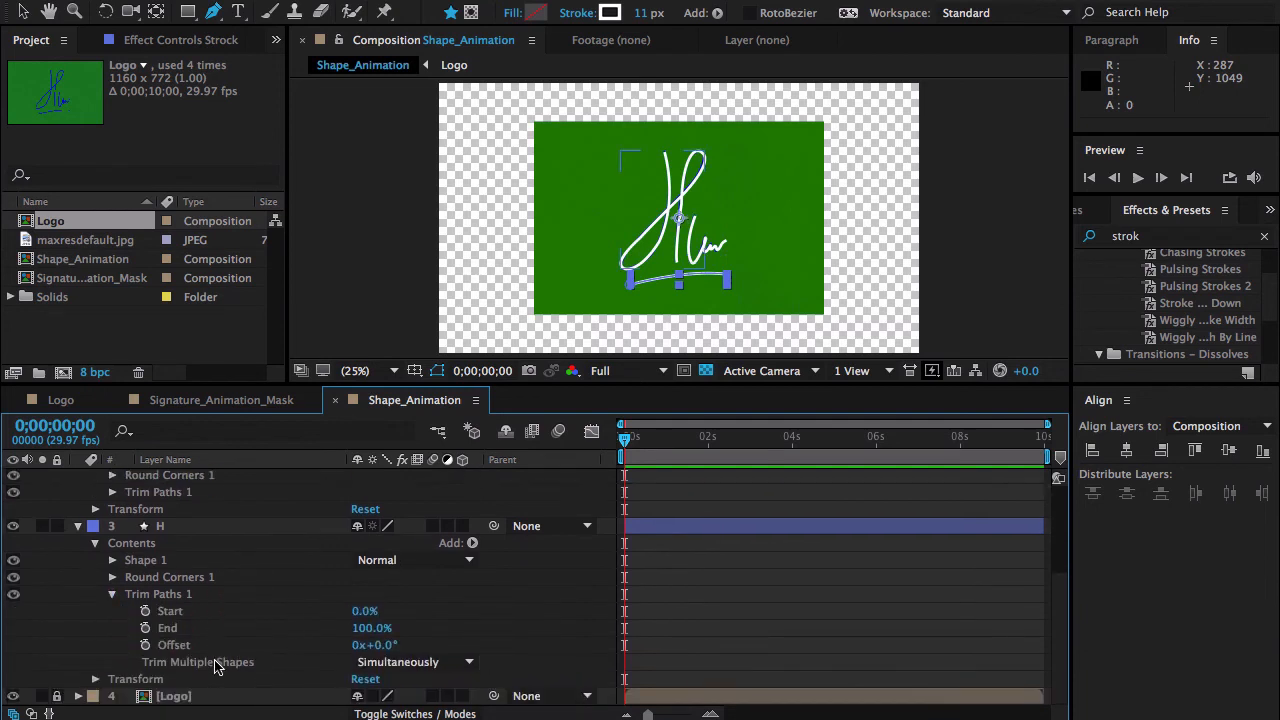
{"action": "left_click", "coordinate": [145, 628]}
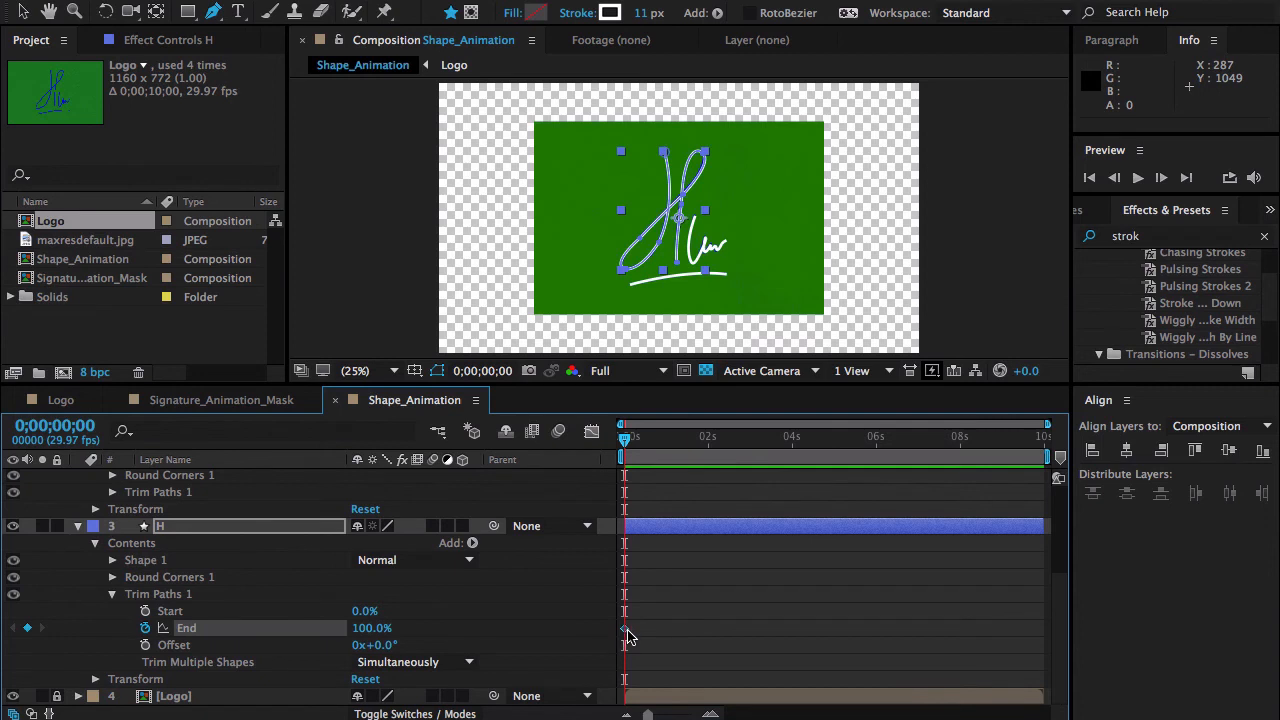
{"action": "left_click_drag", "start_coordinate": [660, 636], "coordinate": [670, 636]}
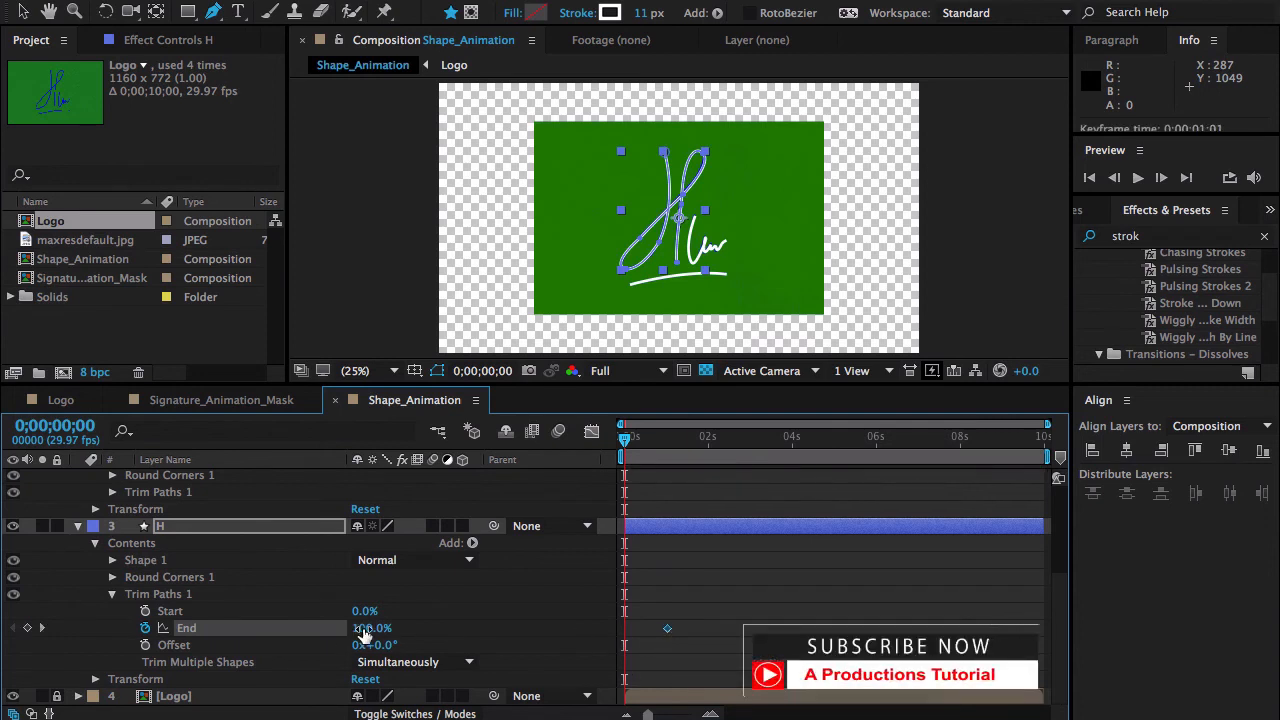
{"action": "left_click_drag", "start_coordinate": [363, 632], "coordinate": [226, 627]}
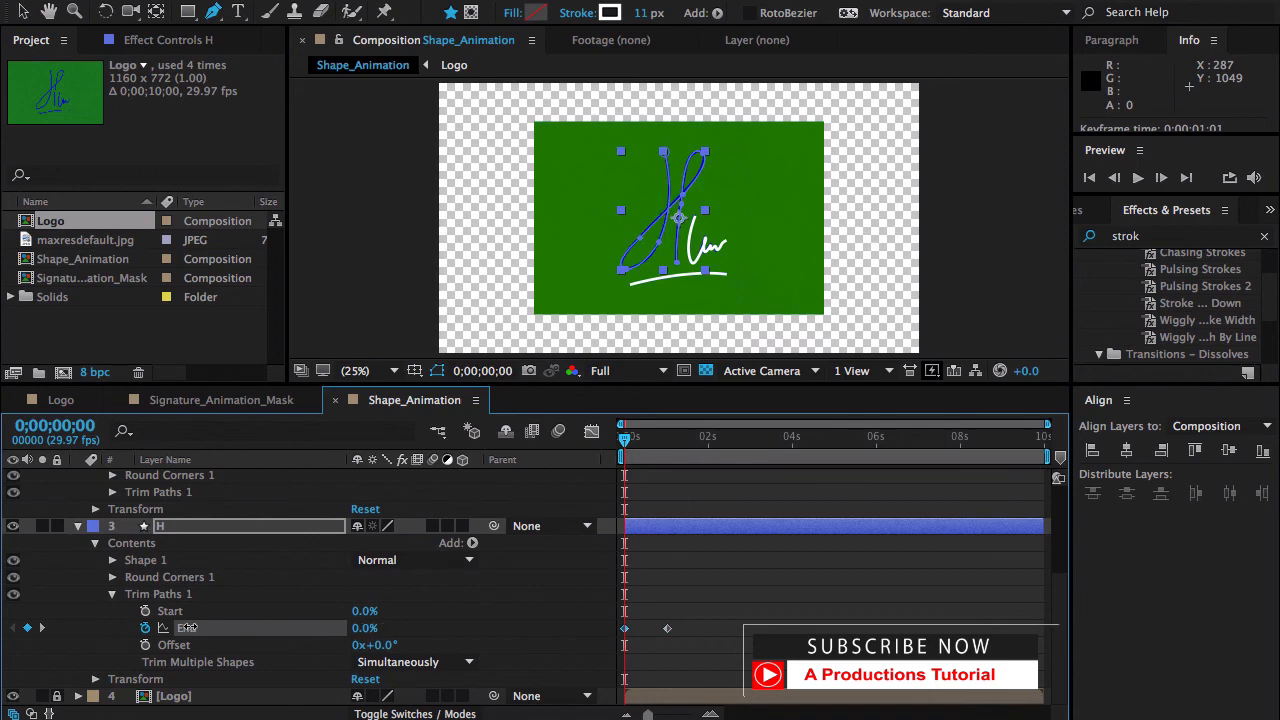
- Apply Easy Ease to both Trim Paths End keyframes of the H layer
{"action": "left_click", "coordinate": [667, 628]}
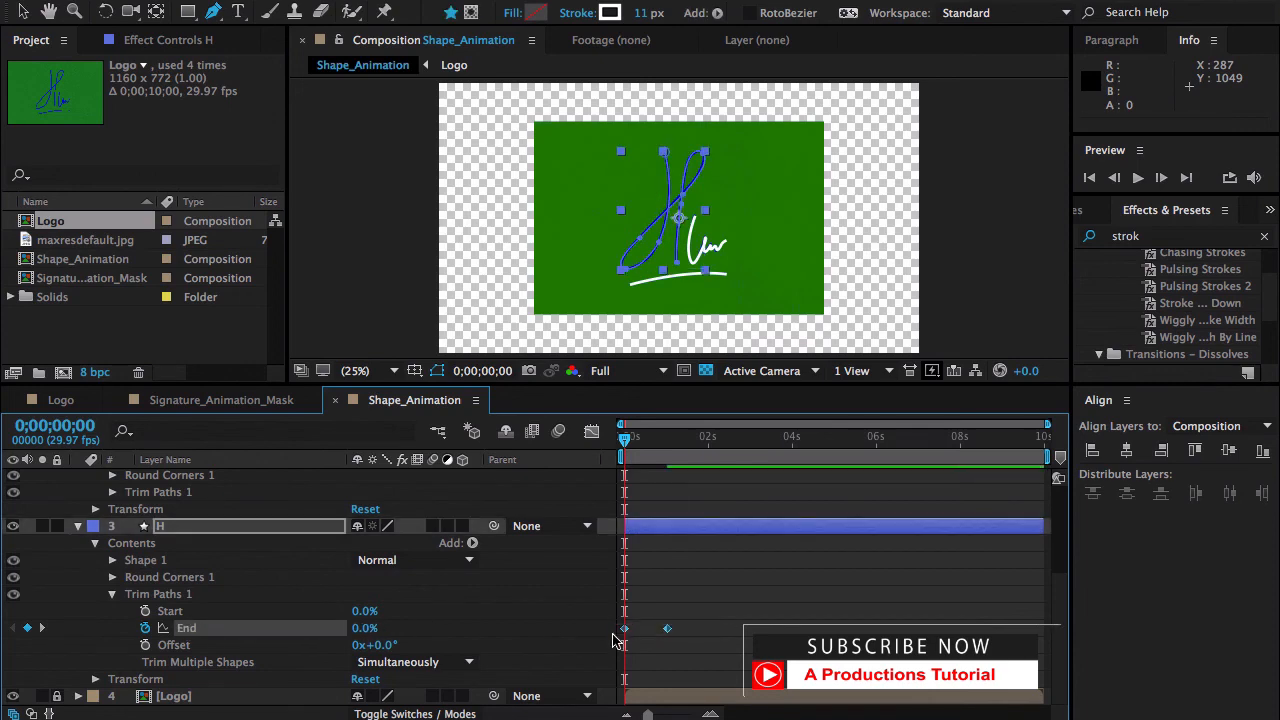
{"action": "right_click", "coordinate": [625, 630]}
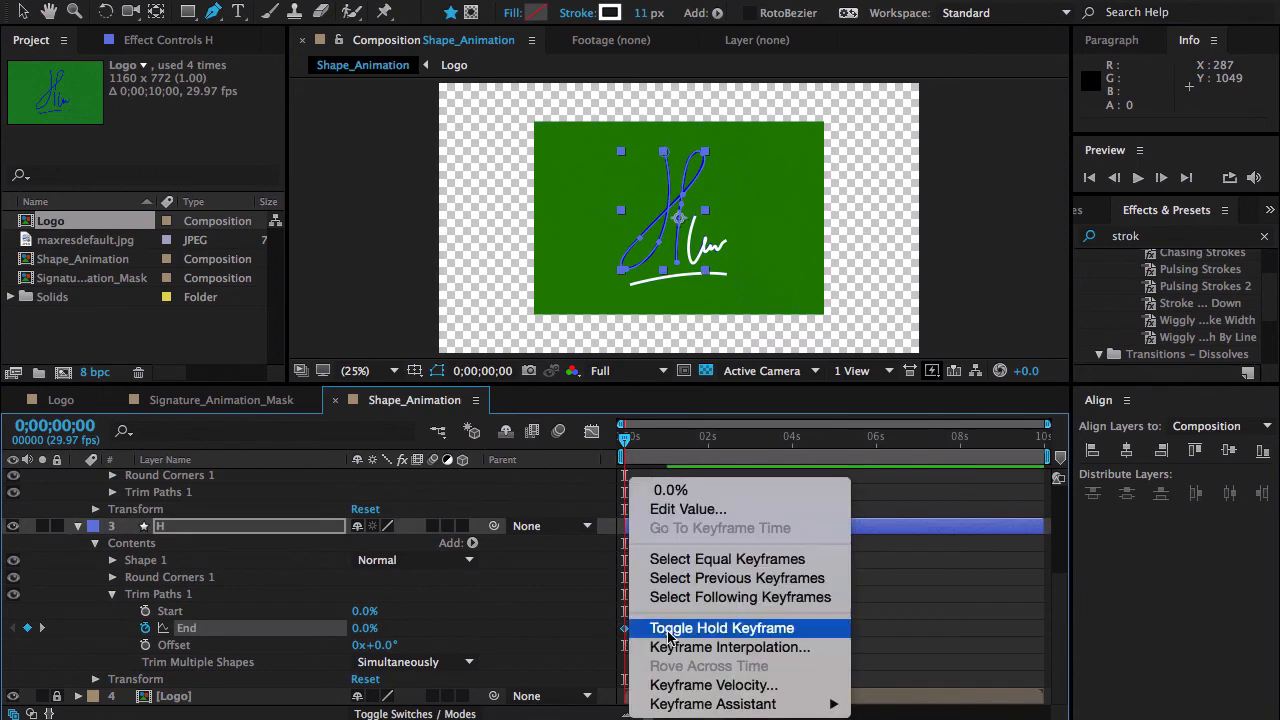
{"action": "mouse_move", "coordinate": [812, 706]}
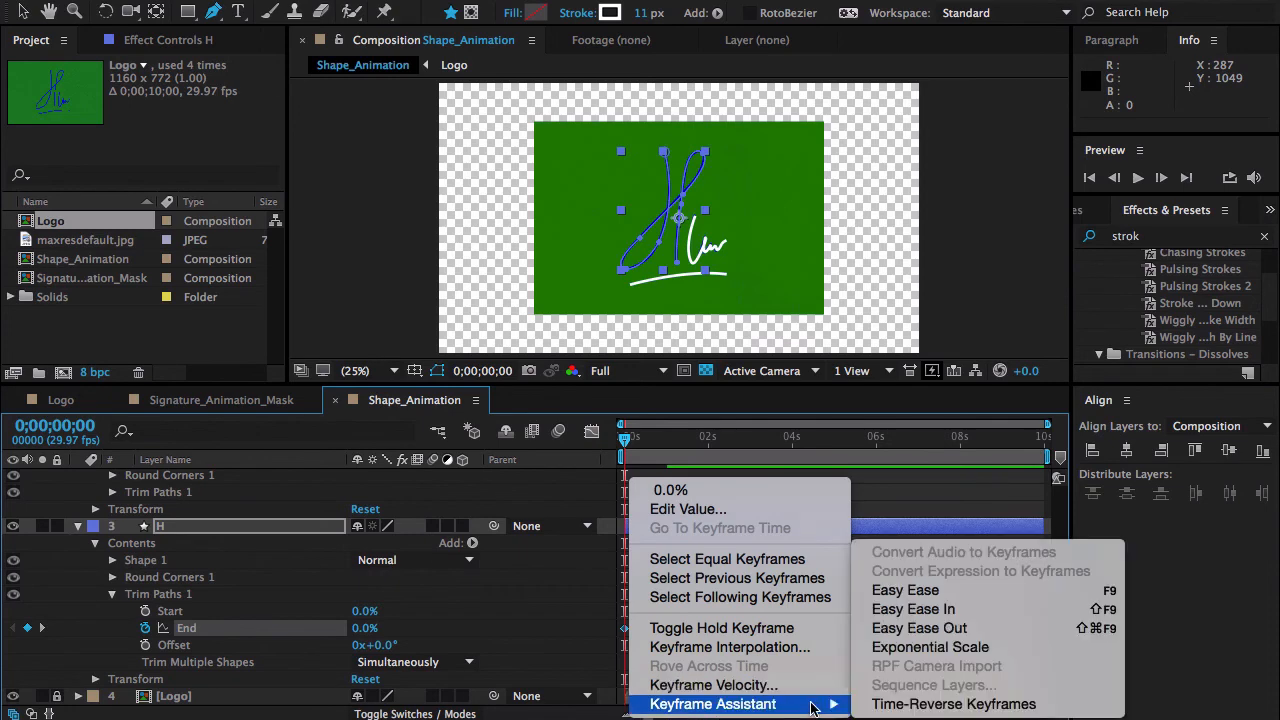
{"action": "left_click", "coordinate": [940, 590]}
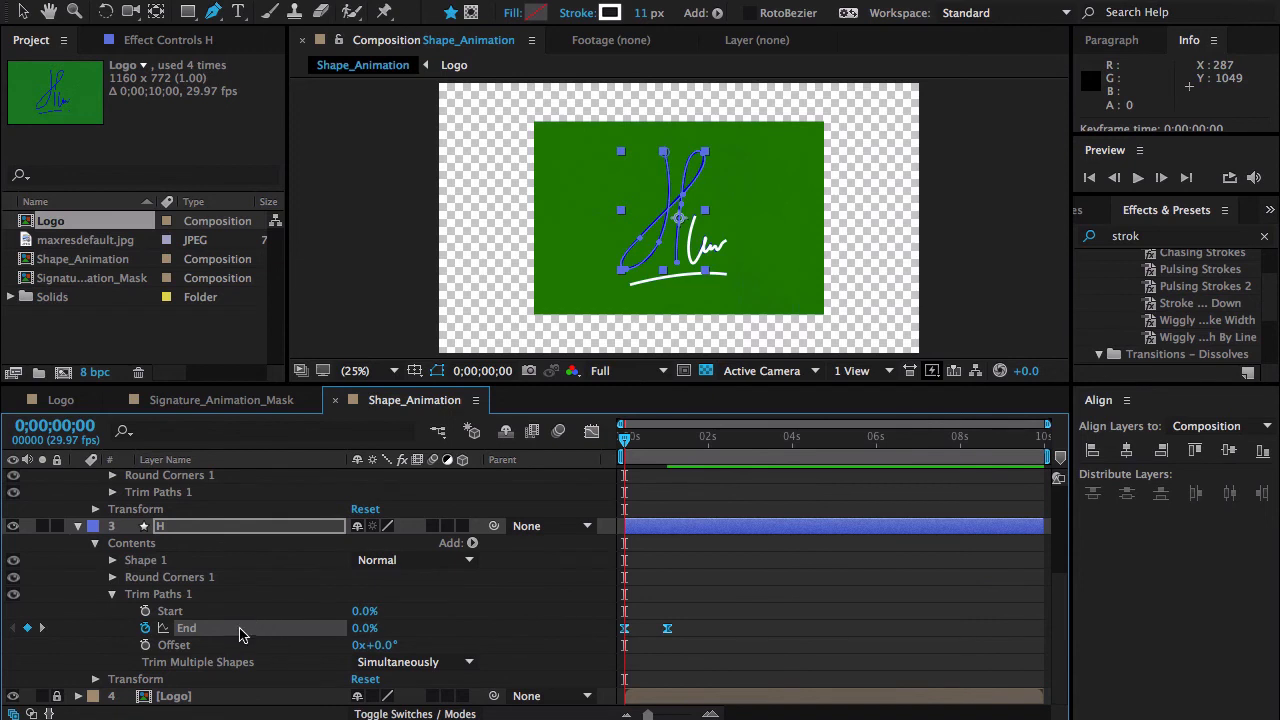
- Copy the H layer's two End keyframes and paste them onto the Other layer's Trim Paths End at 0;00;00;18
{"action": "key", "text": "super+c"}
{"action": "scroll", "coordinate": [229, 509], "scroll_direction": "up", "scroll_amount": 3}
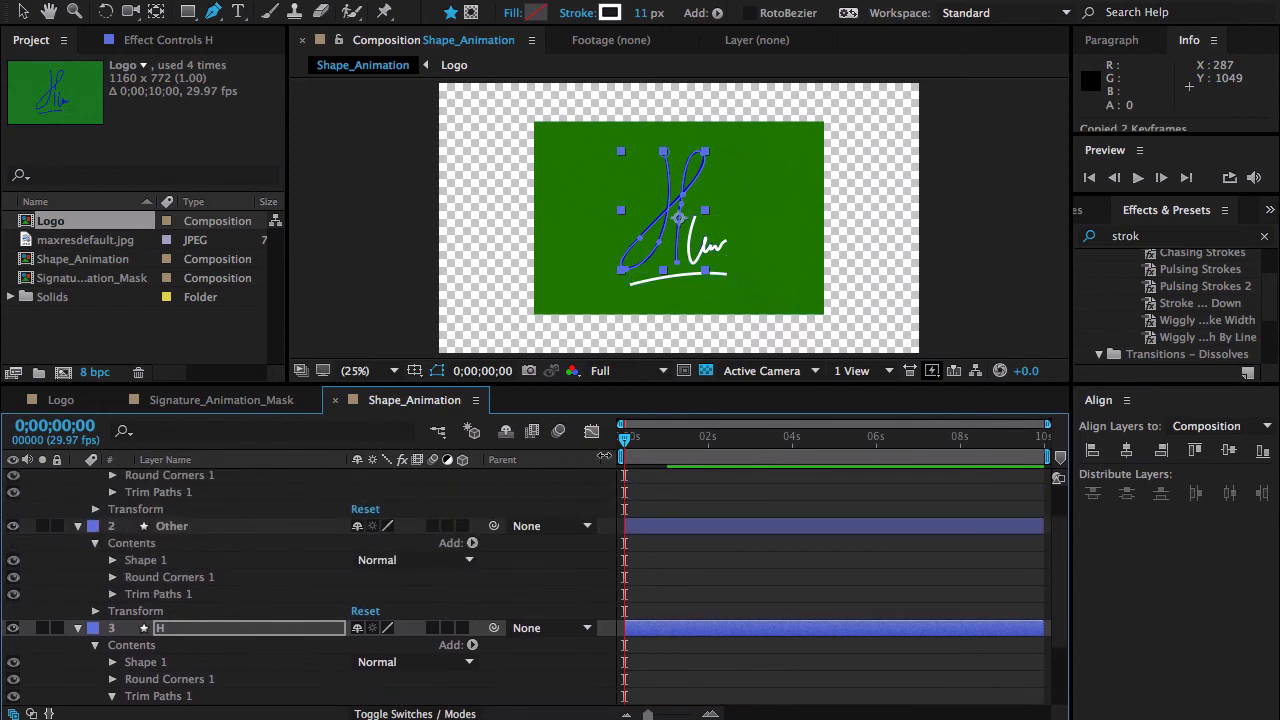
{"action": "left_click", "coordinate": [648, 450]}
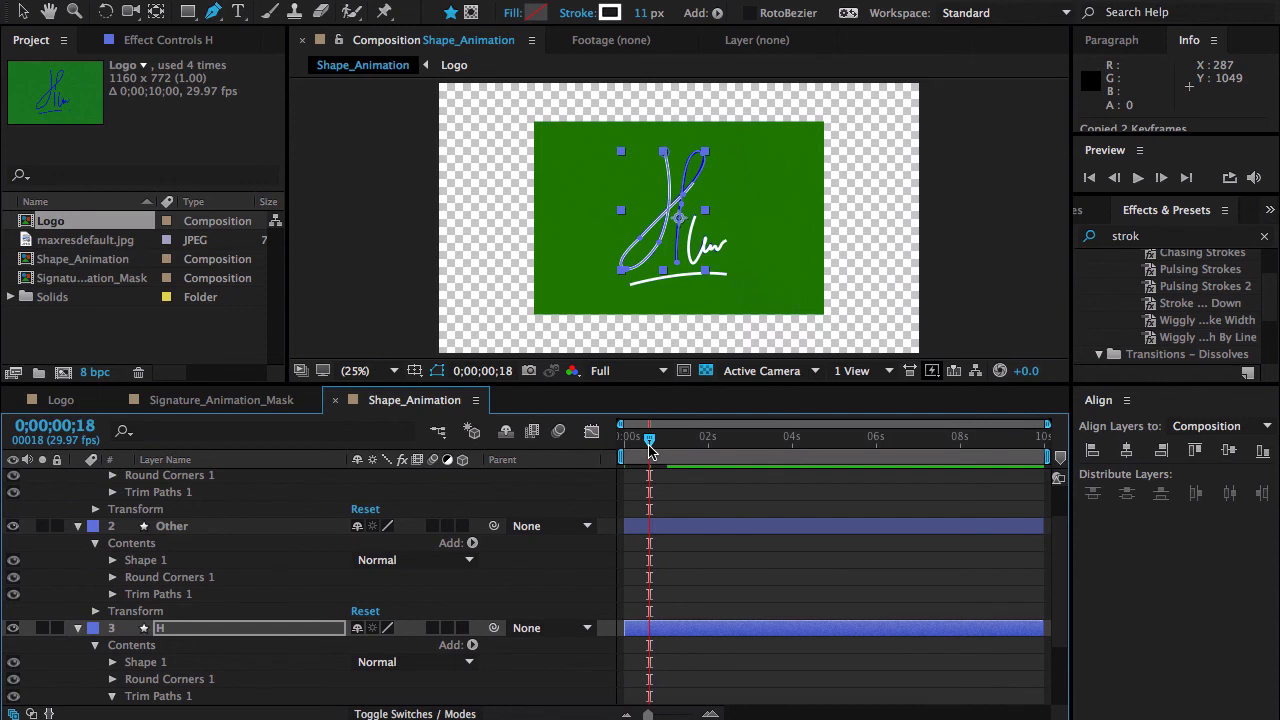
{"action": "left_click", "coordinate": [112, 594]}
{"action": "left_click", "coordinate": [171, 628]}
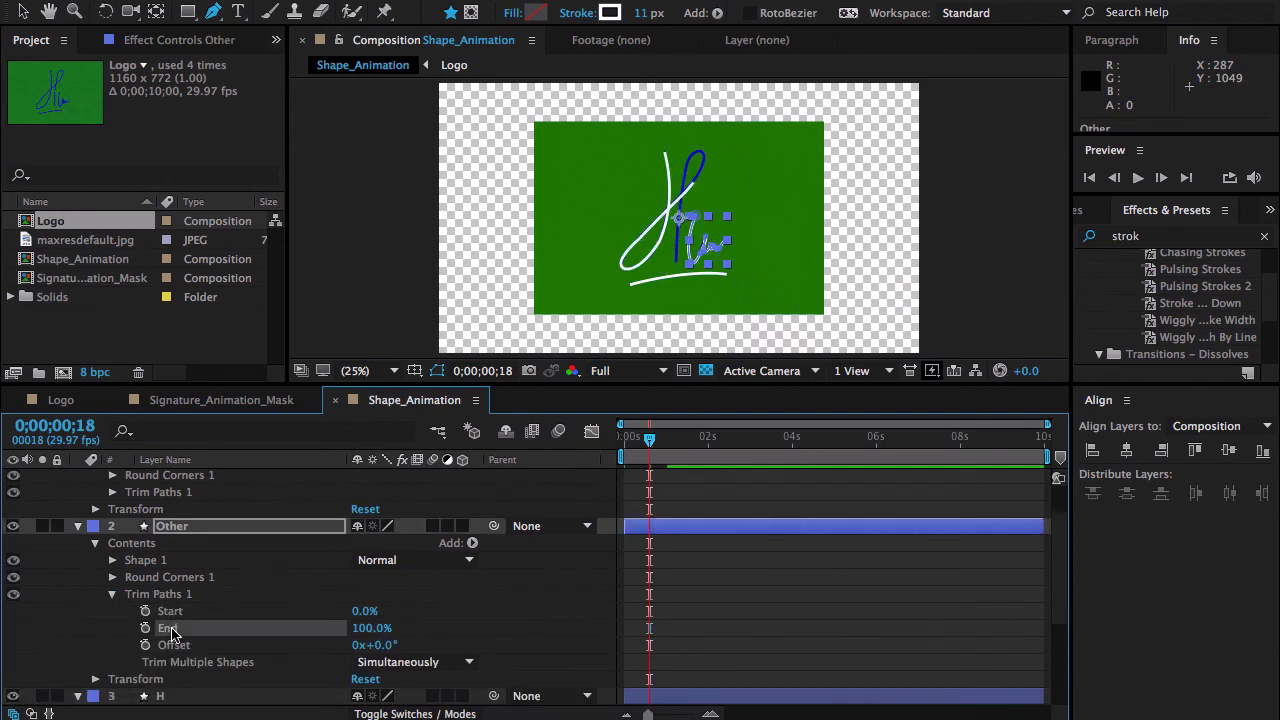
{"action": "key", "text": "ctrl+v"}
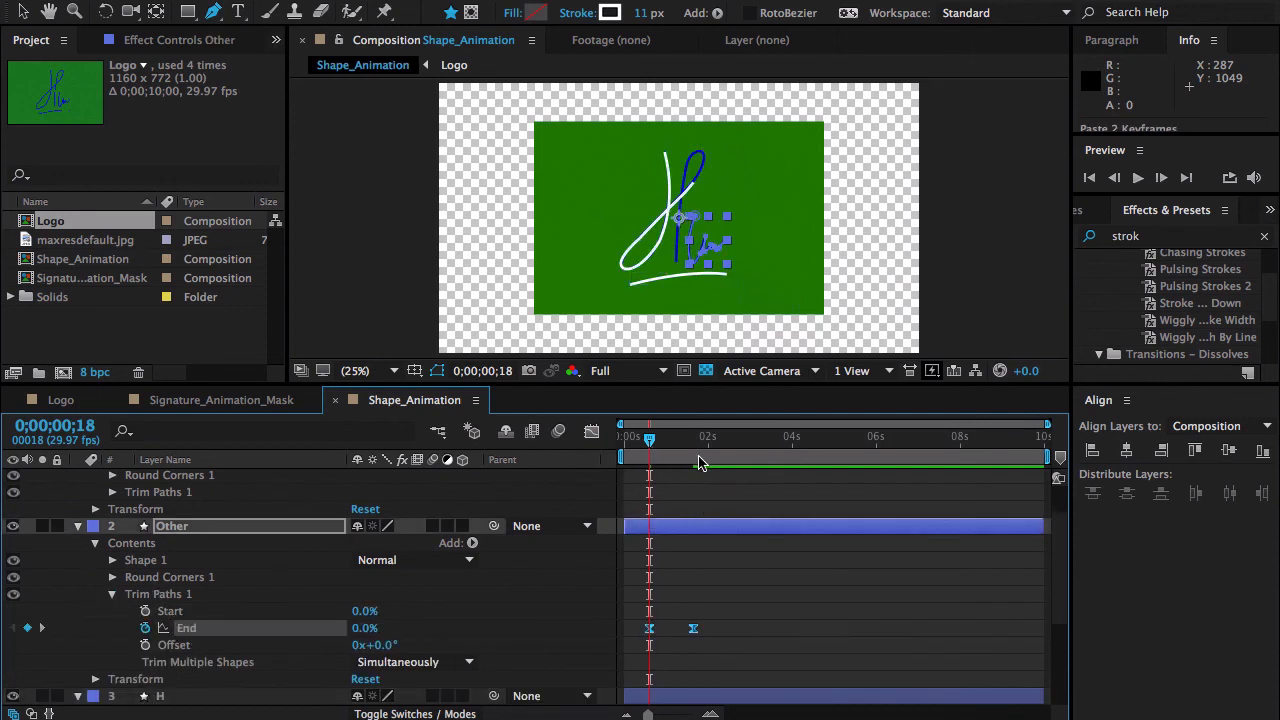
- Paste the two copied End keyframes onto the Strock layer's Trim Paths End at 0;00;01;09
{"action": "left_click", "coordinate": [678, 453]}
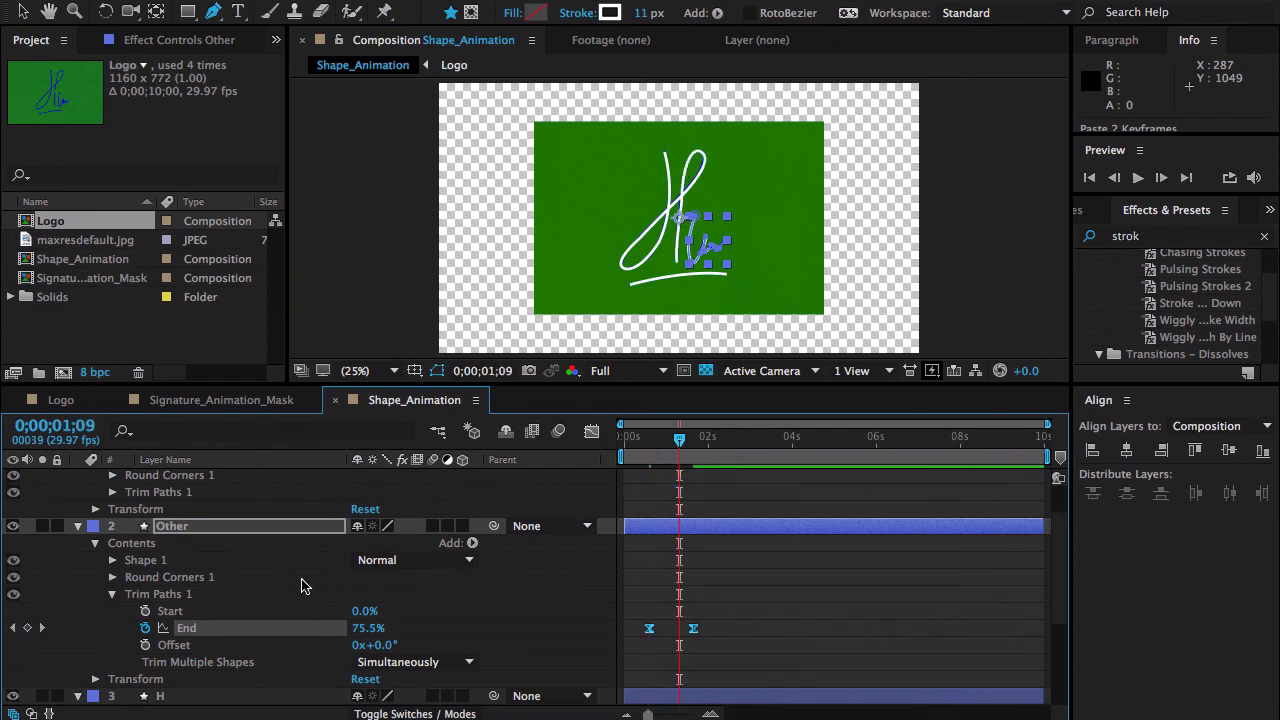
{"action": "scroll", "coordinate": [302, 586], "scroll_direction": "up", "scroll_amount": 2}
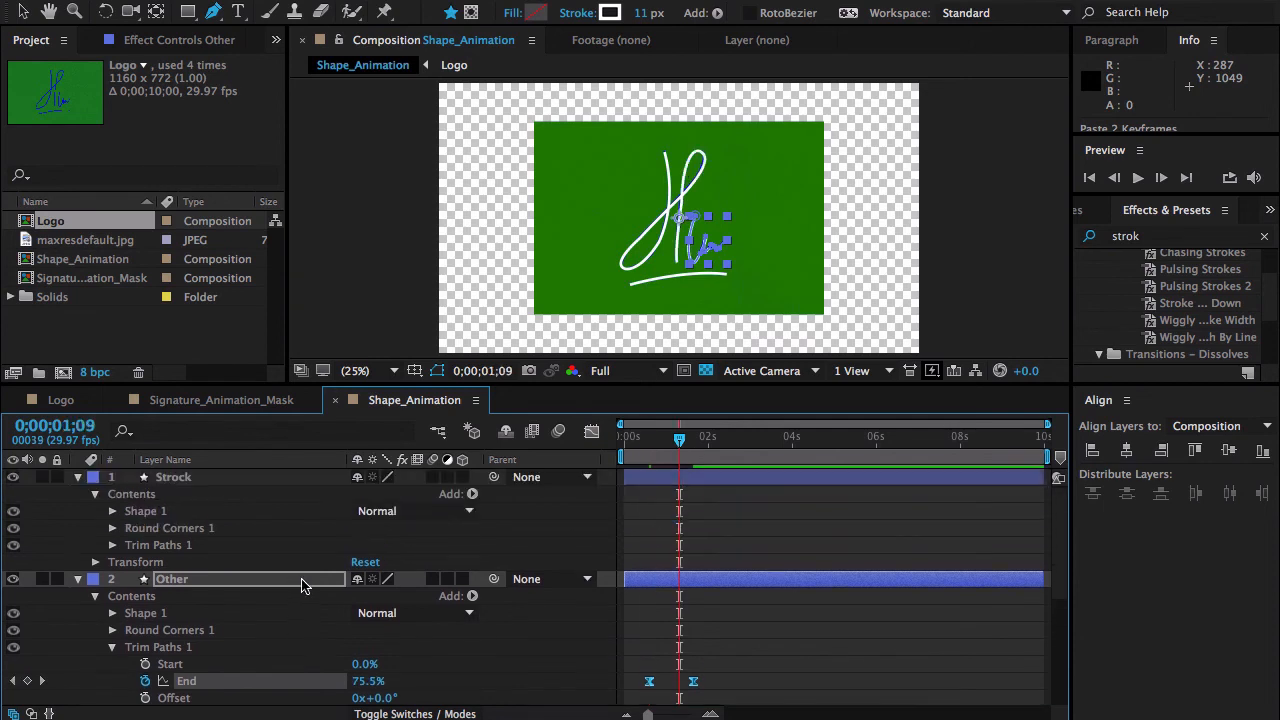
{"action": "left_click", "coordinate": [112, 546]}
{"action": "left_click", "coordinate": [170, 581]}
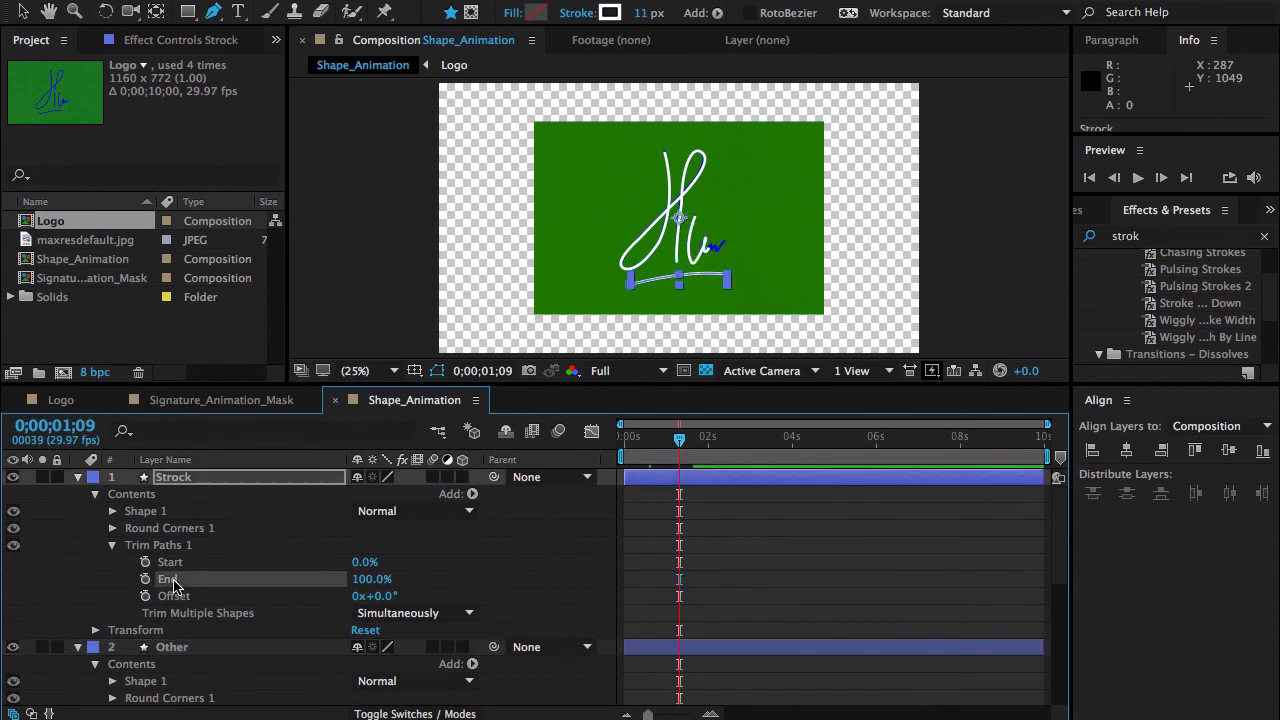
{"action": "key", "text": "ctrl+v"}
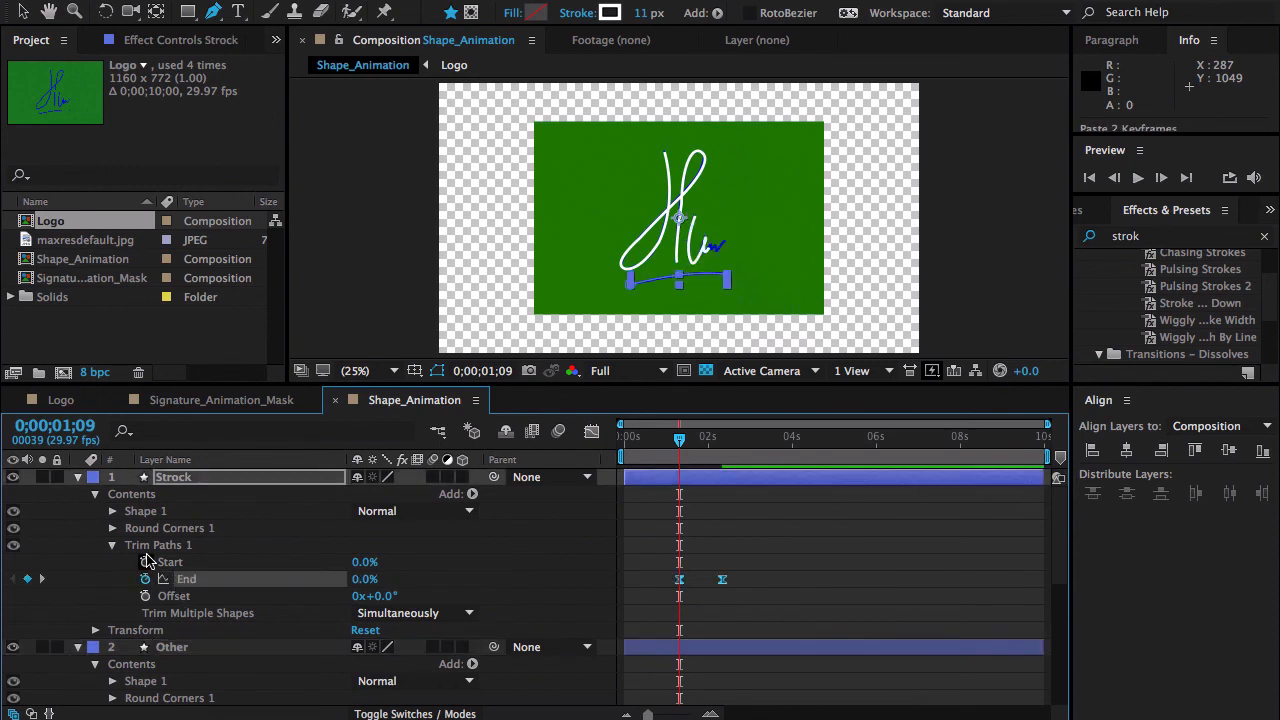
- Show only the keyframed properties of all layers and end the work area at 0;00;03;00
{"action": "key", "text": "ctrl+a"}
{"action": "key", "text": "u"}
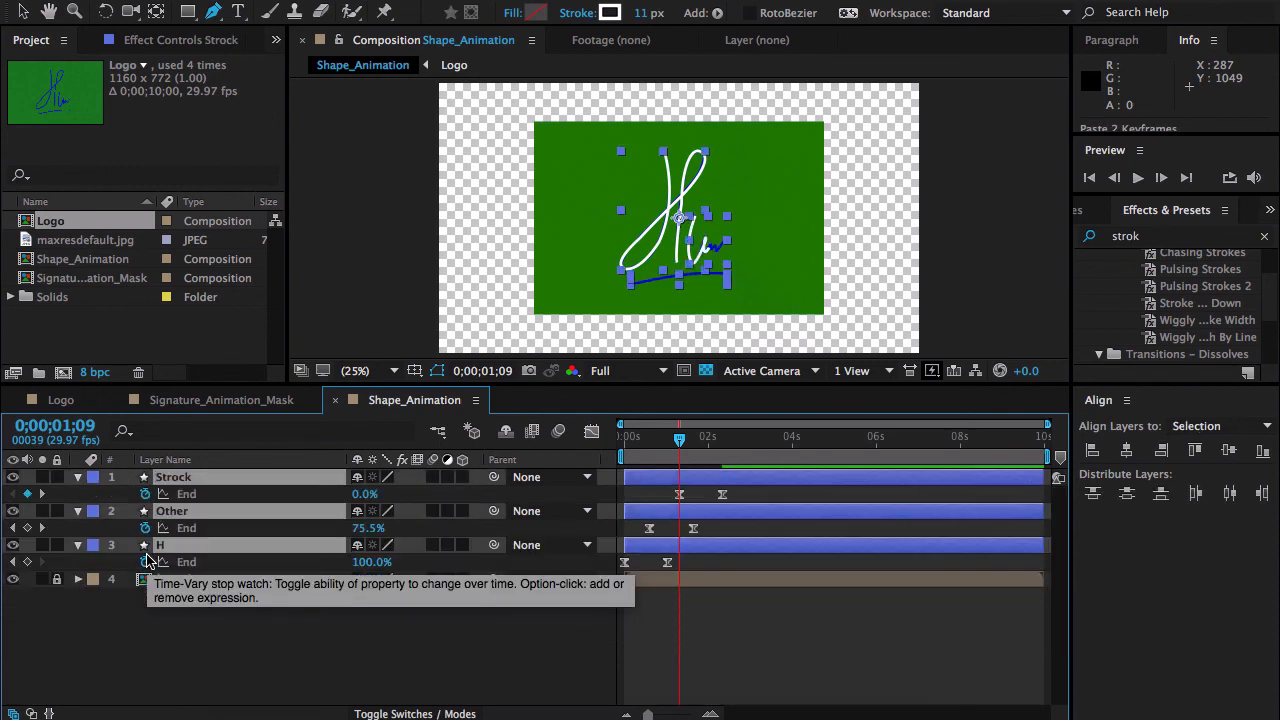
{"action": "left_click", "coordinate": [446, 617]}
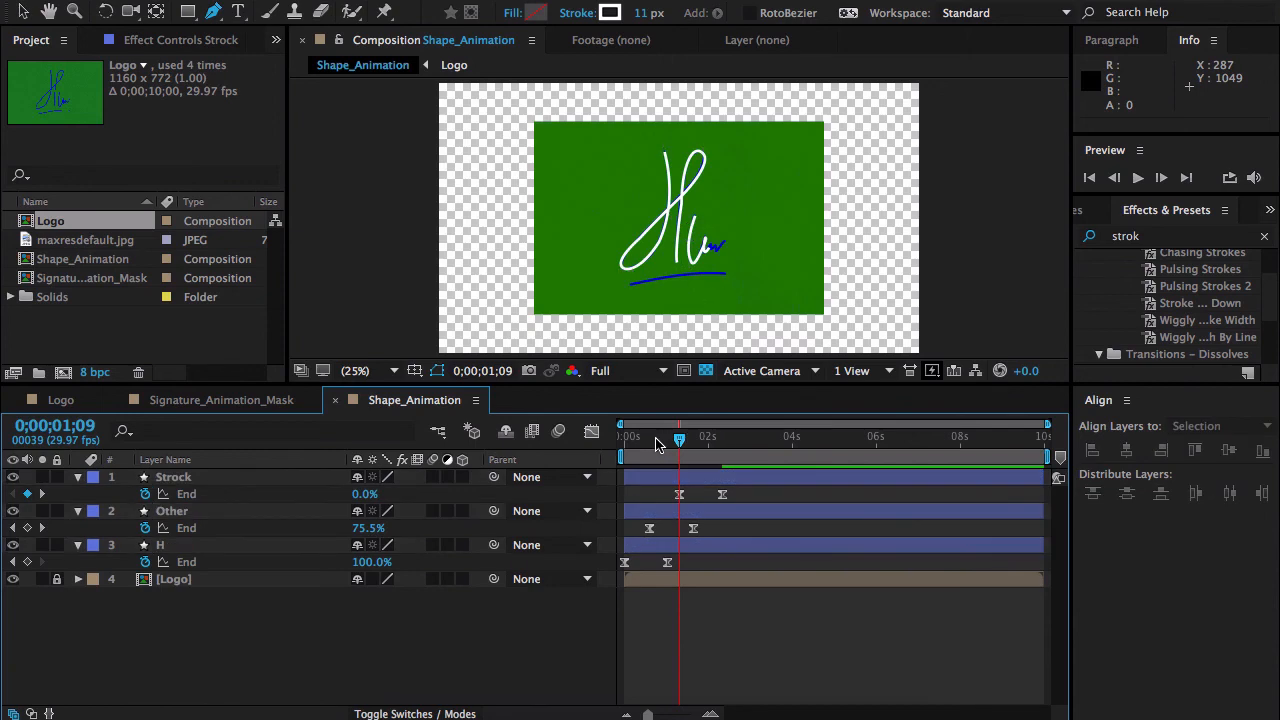
{"action": "left_click", "coordinate": [751, 455]}
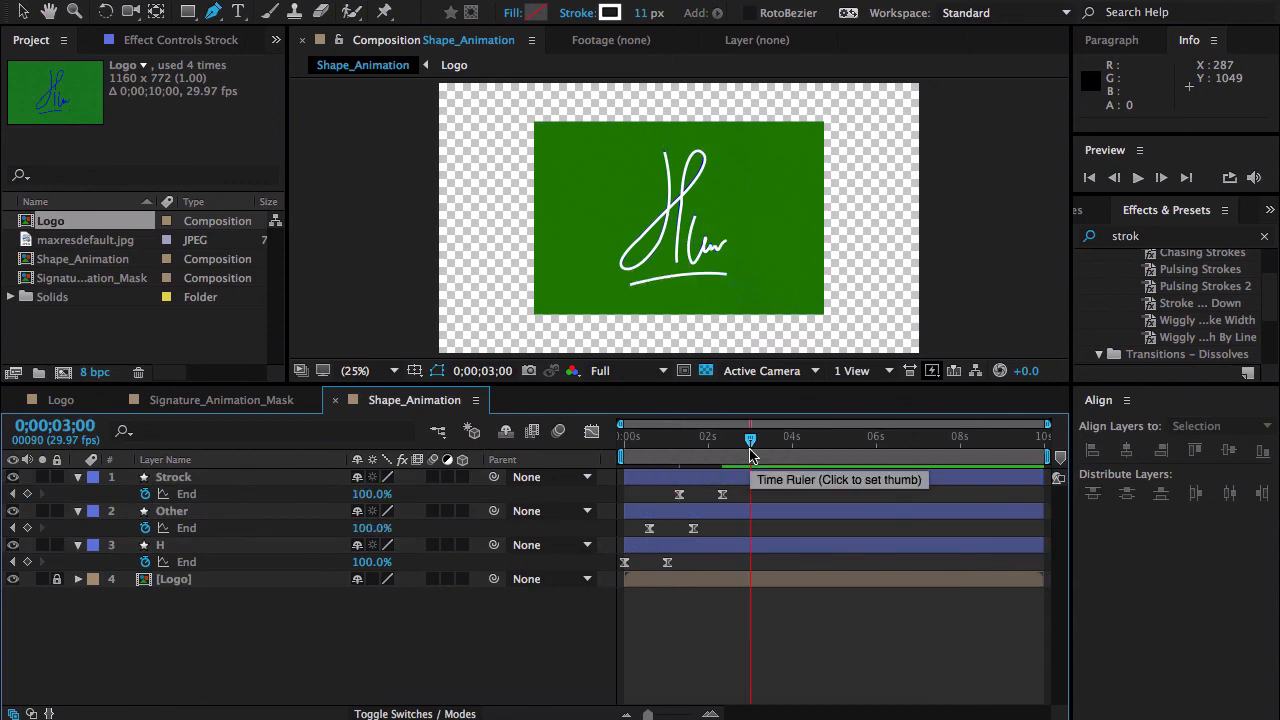
{"action": "key", "text": "n"}
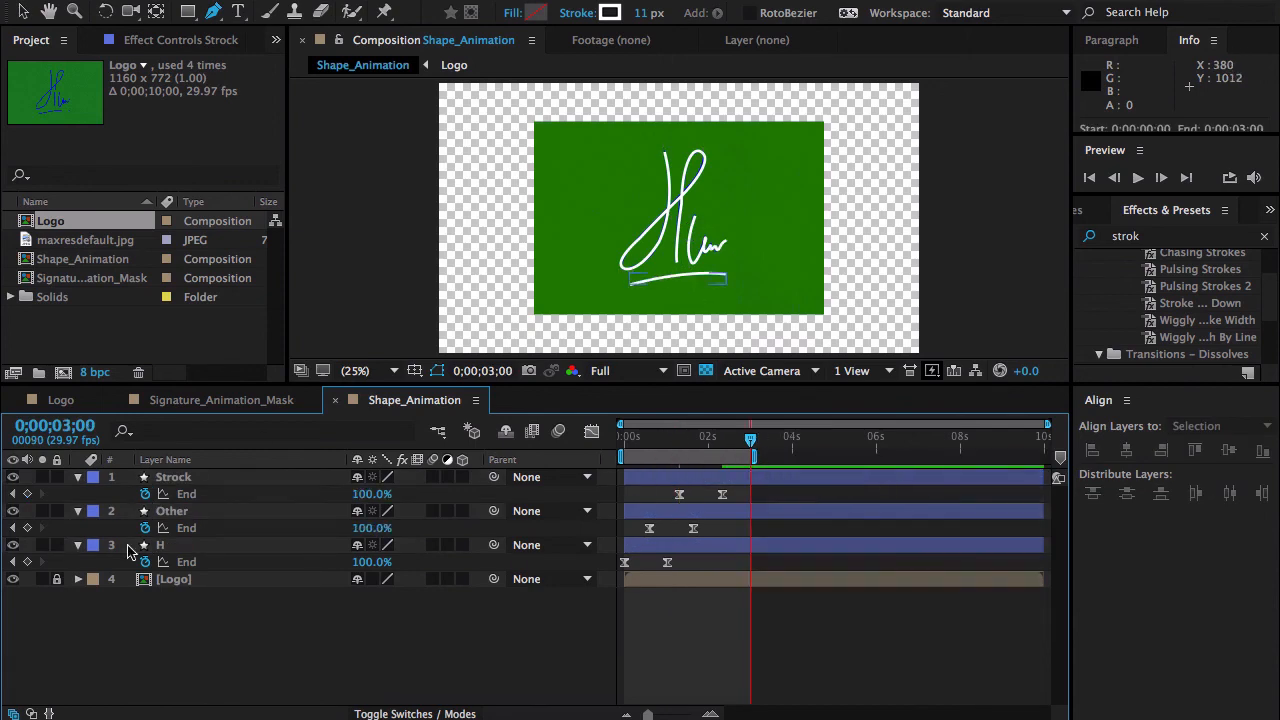
- Hide the Logo layer and create a 1920 x 1080 px solid in royal blue, colour 003BC8
{"action": "left_click", "coordinate": [13, 580]}
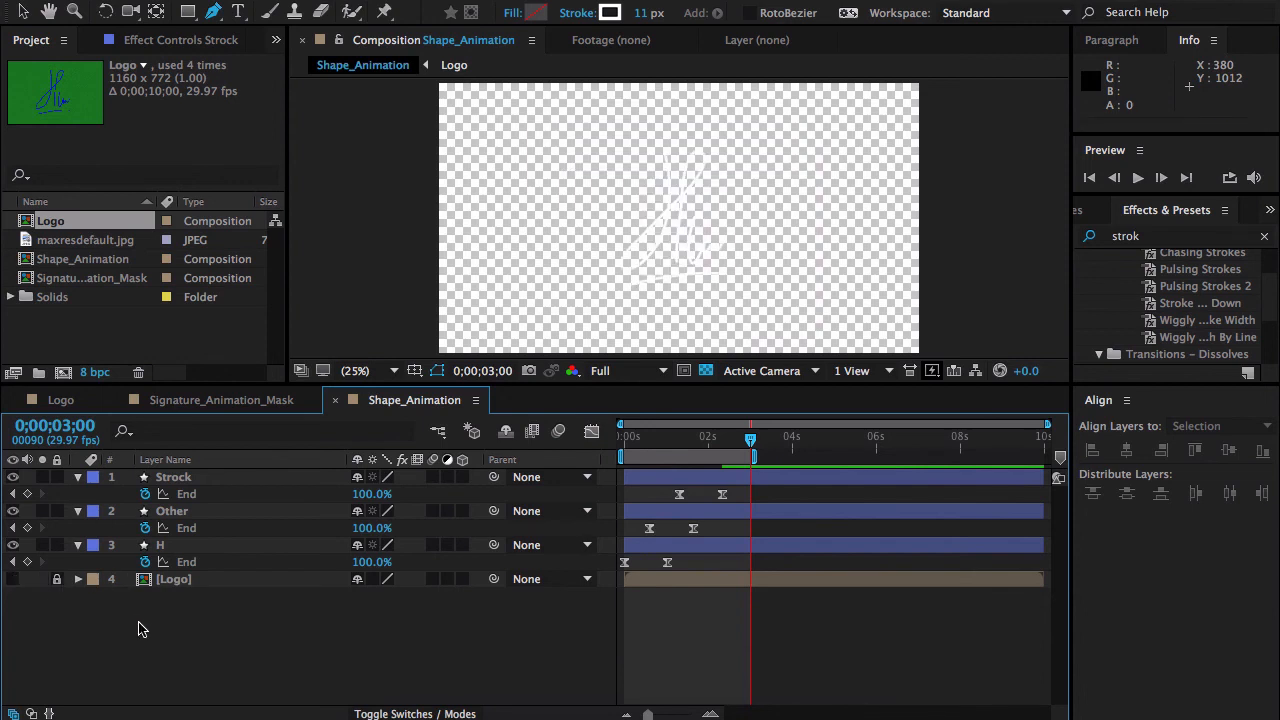
{"action": "right_click", "coordinate": [140, 627]}
{"action": "mouse_move", "coordinate": [271, 531]}
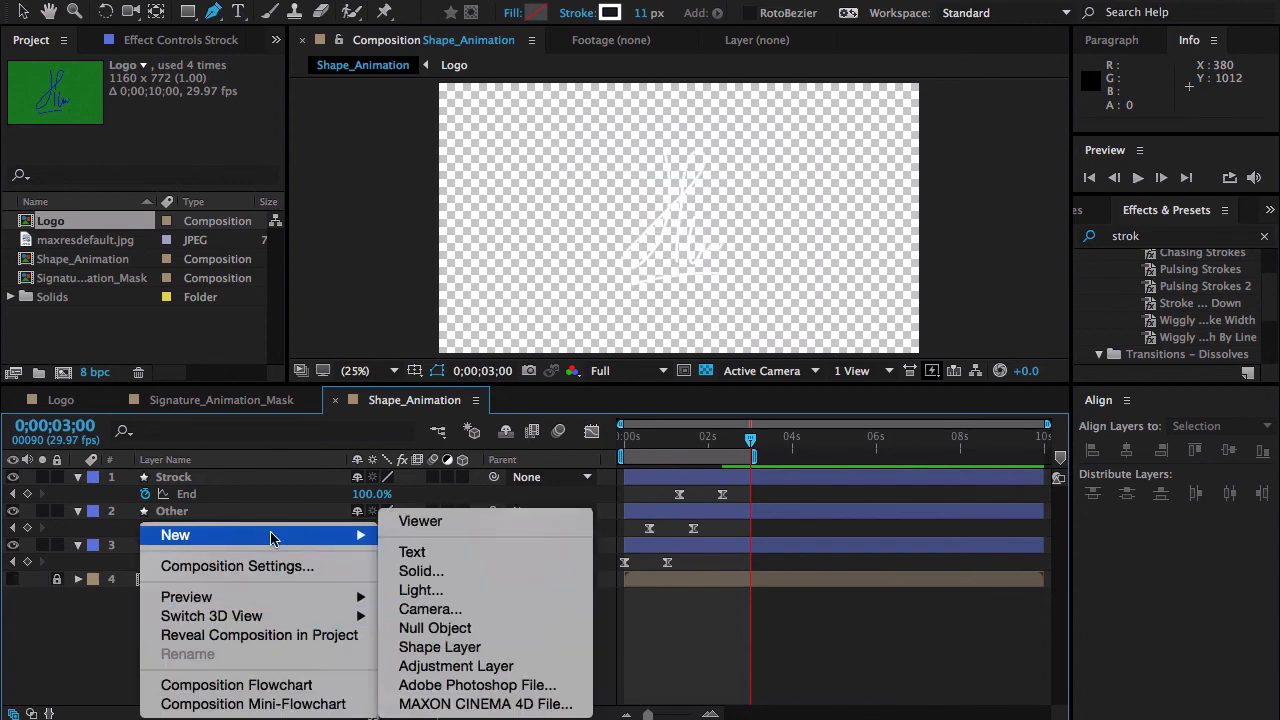
{"action": "left_click", "coordinate": [465, 574]}
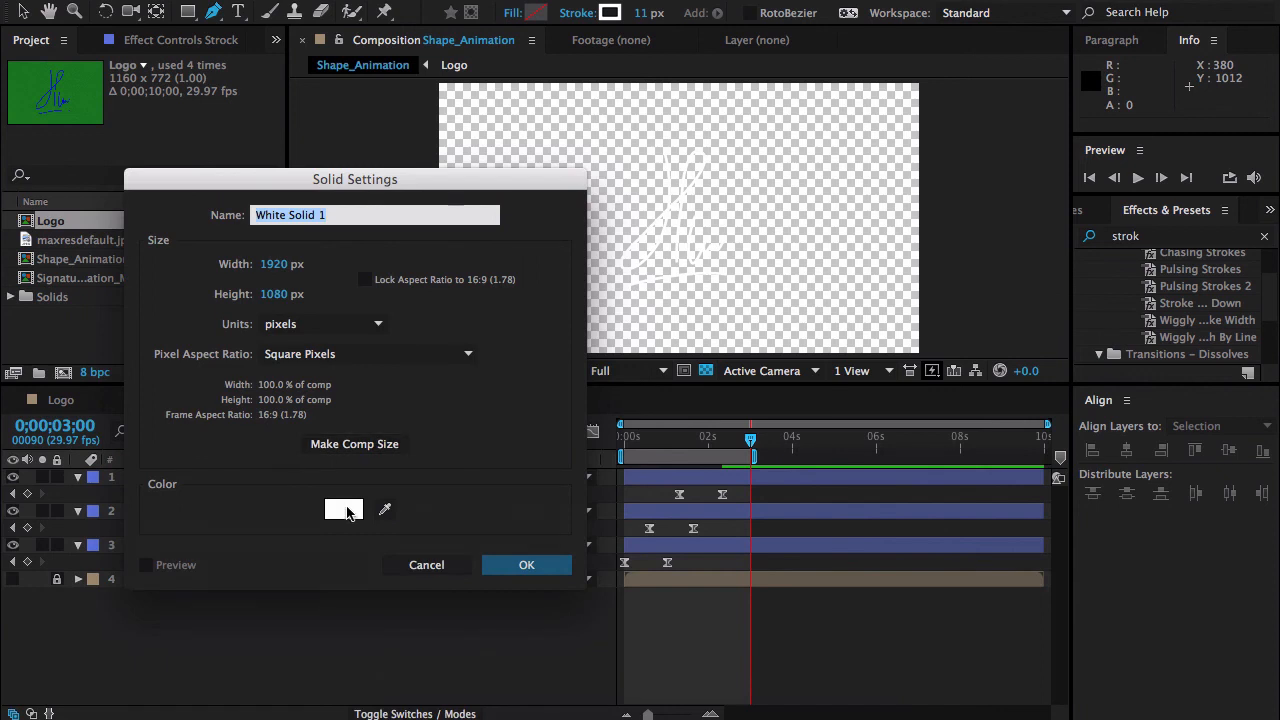
{"action": "left_click", "coordinate": [344, 510]}
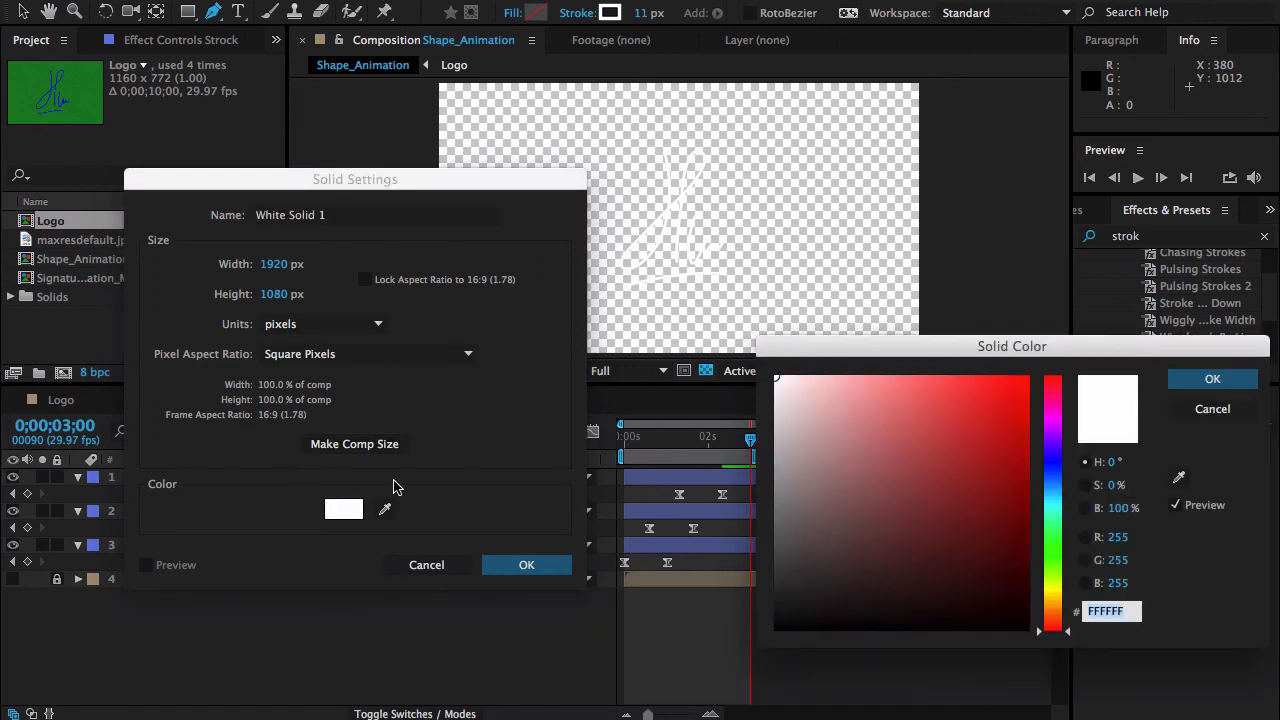
{"action": "left_click", "coordinate": [1059, 477]}
{"action": "left_click", "coordinate": [1027, 430]}
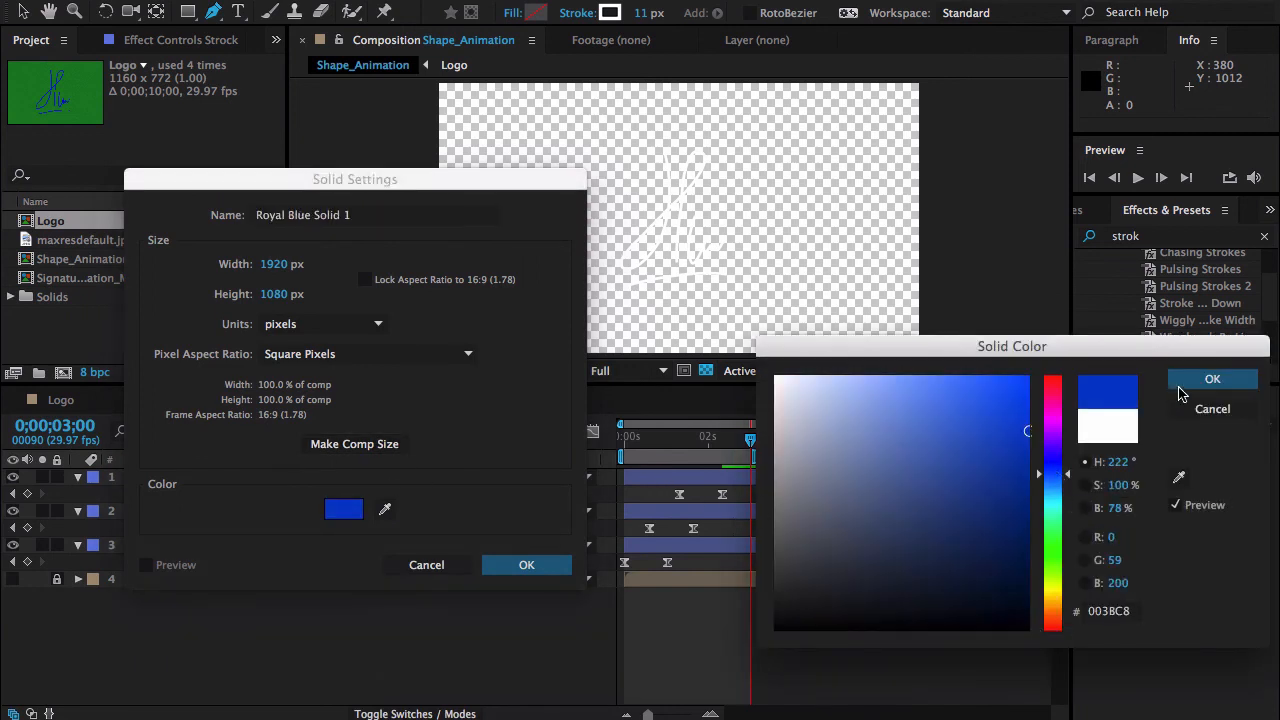
{"action": "left_click", "coordinate": [1205, 381]}
{"action": "left_click", "coordinate": [527, 565]}
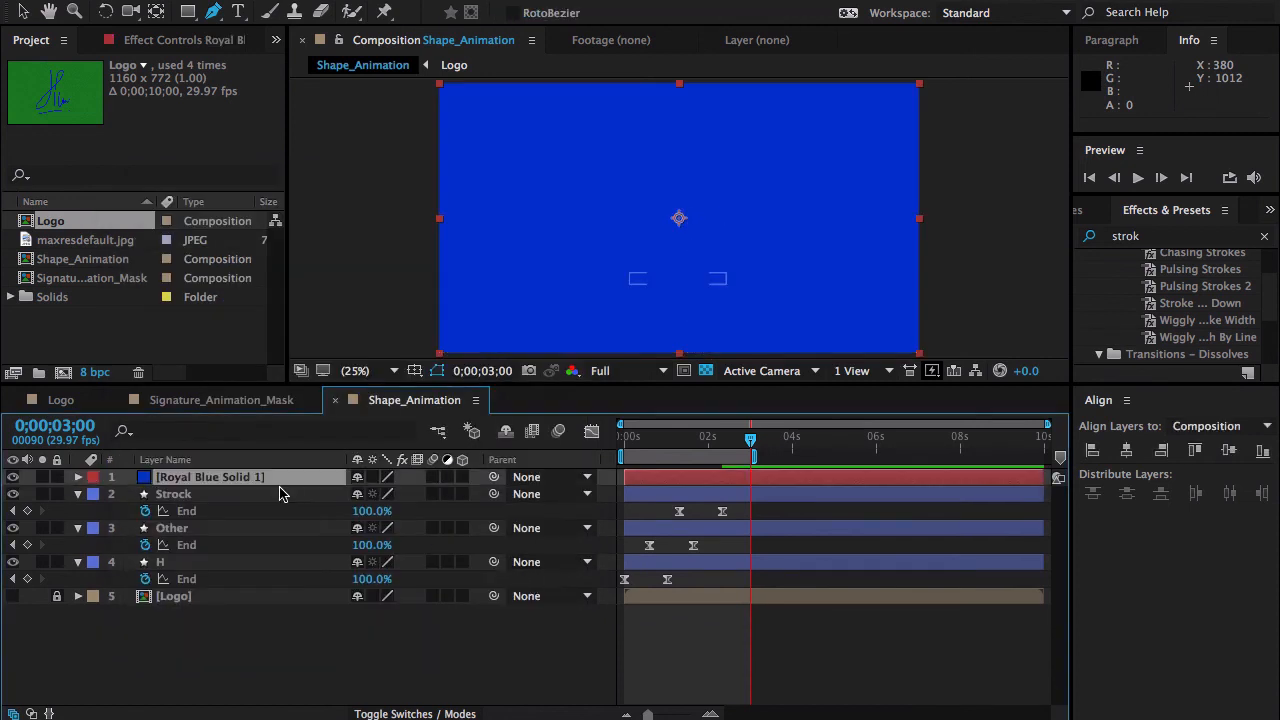
- Move the royal blue solid to the bottom of the layer stack and preview the animation from the start
{"action": "left_click_drag", "start_coordinate": [280, 484], "coordinate": [286, 651]}
{"action": "left_click", "coordinate": [286, 651]}
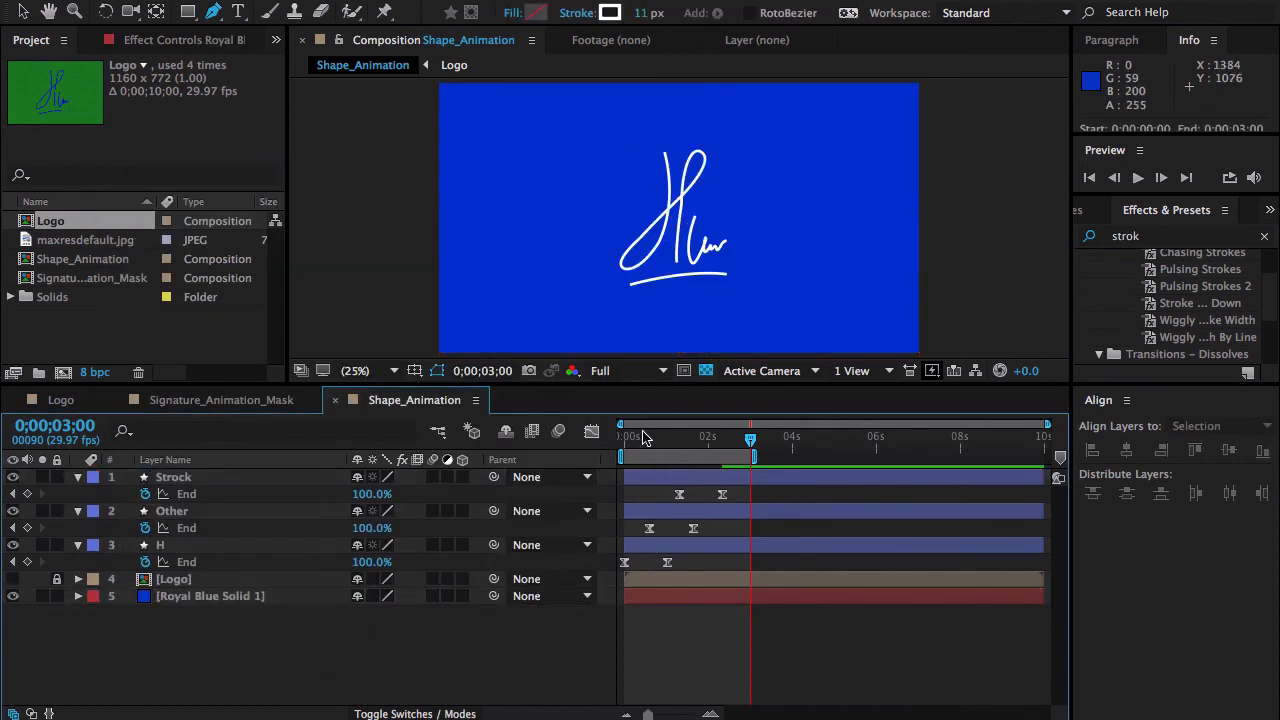
{"action": "key", "text": "Home"}
{"action": "key", "text": "space"}
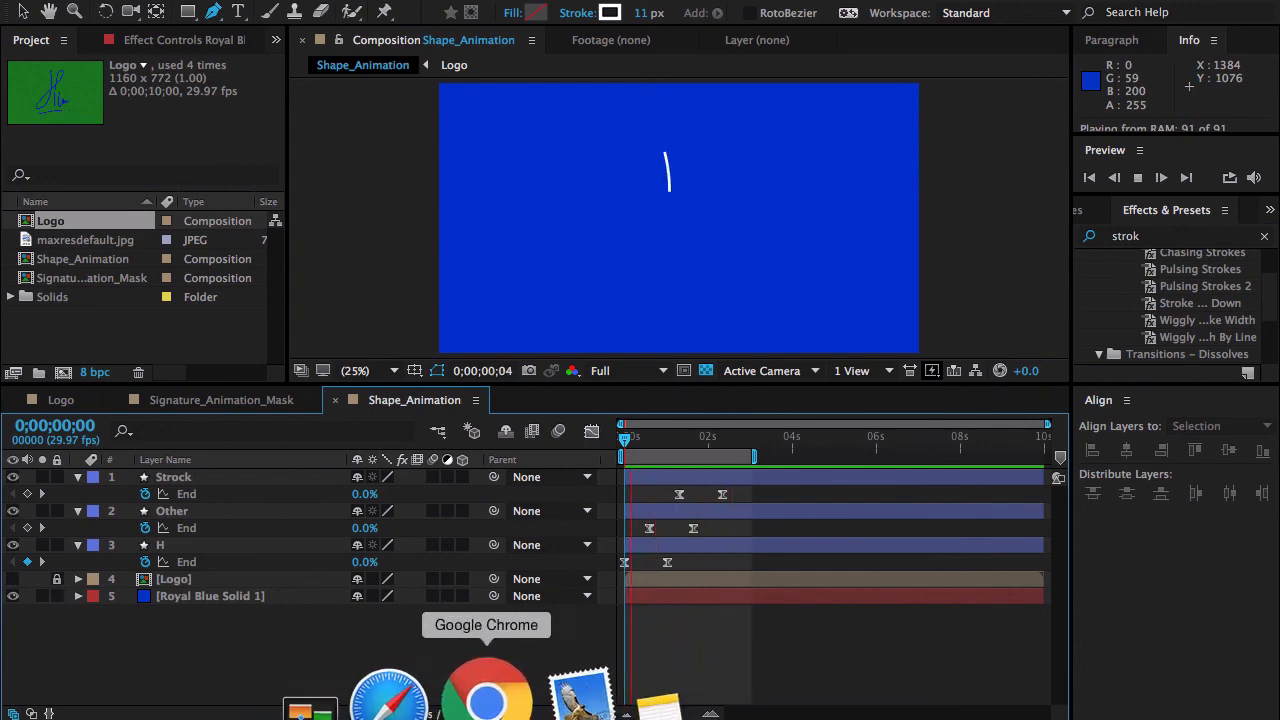
- Switch to Google Chrome and view the Pakistan Freelance Portal group on Facebook with the chat window minimised
{"action": "left_click", "coordinate": [476, 695]}
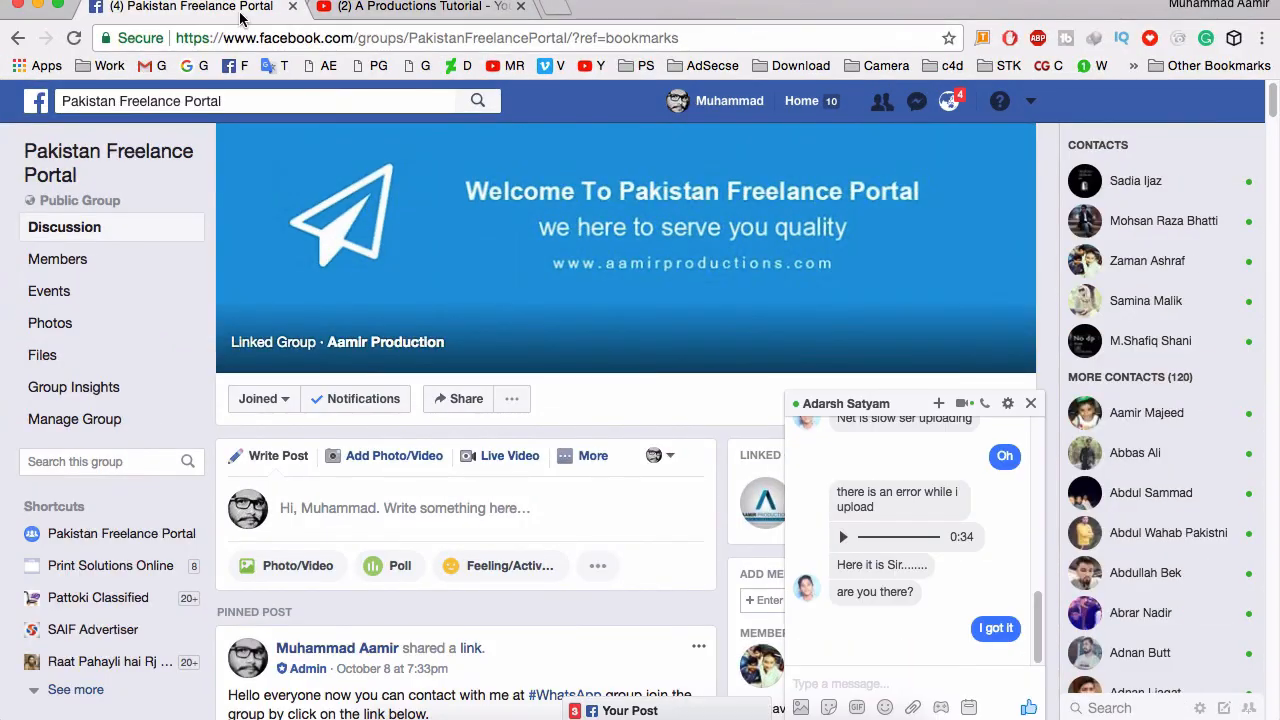
{"action": "left_click", "coordinate": [905, 403]}
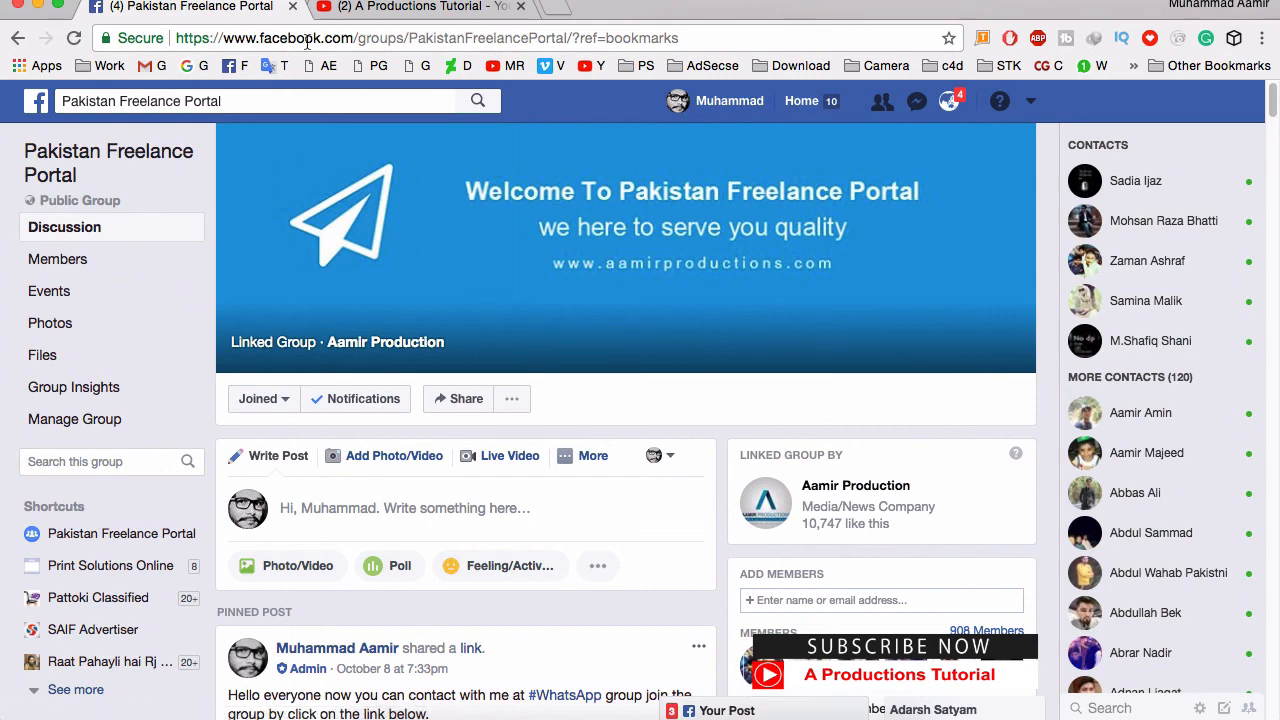
{"action": "left_click", "coordinate": [240, 101]}
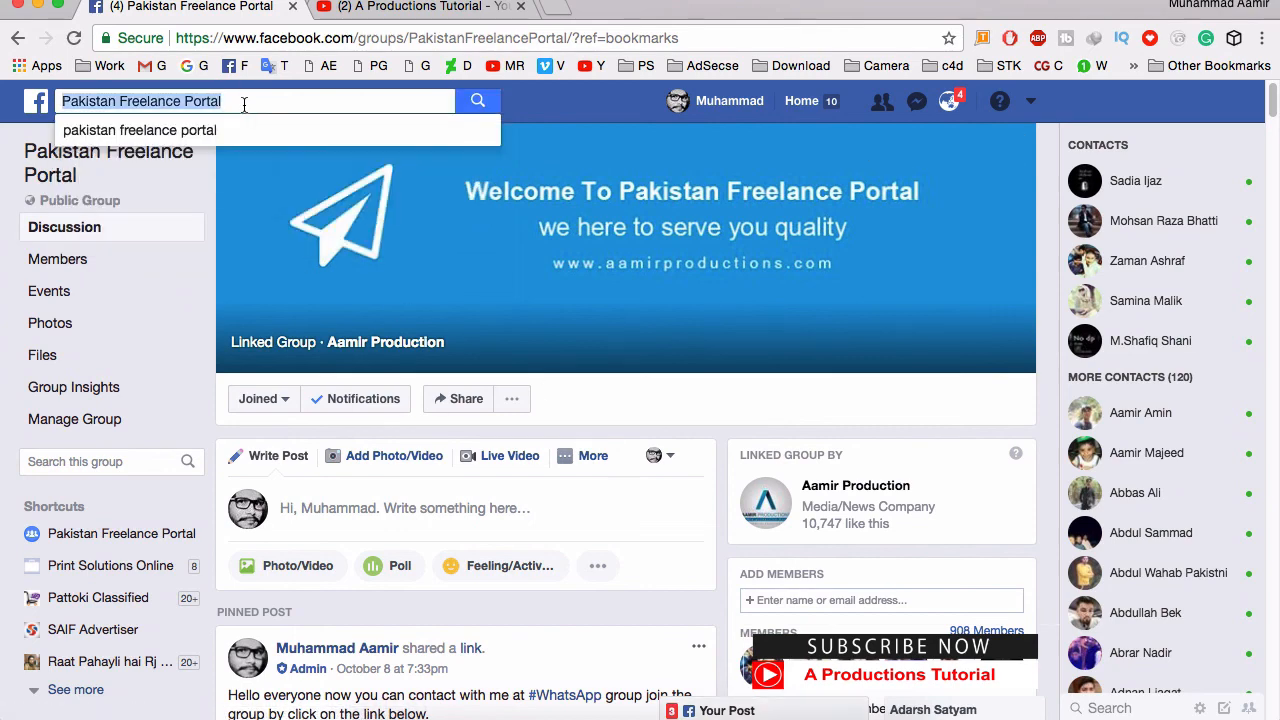
{"action": "left_click", "coordinate": [206, 170]}
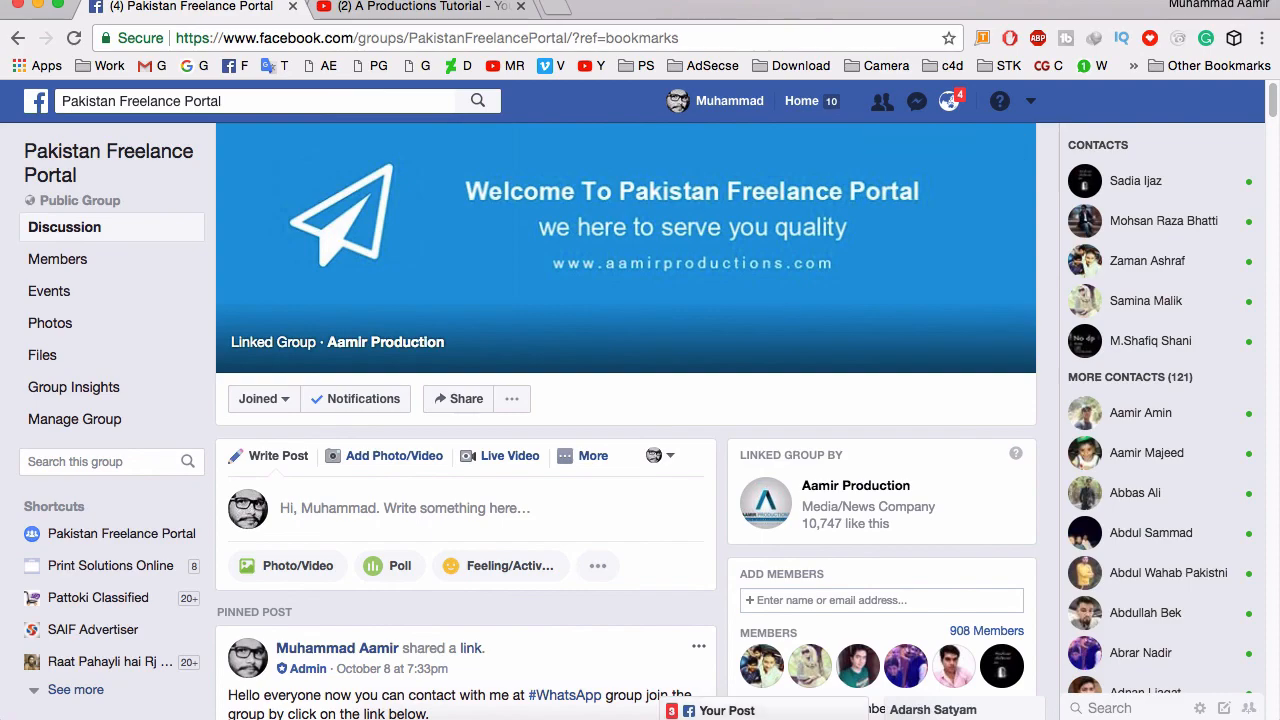
{"action": "left_click", "coordinate": [830, 2]}
{"action": "left_click", "coordinate": [830, 12]}
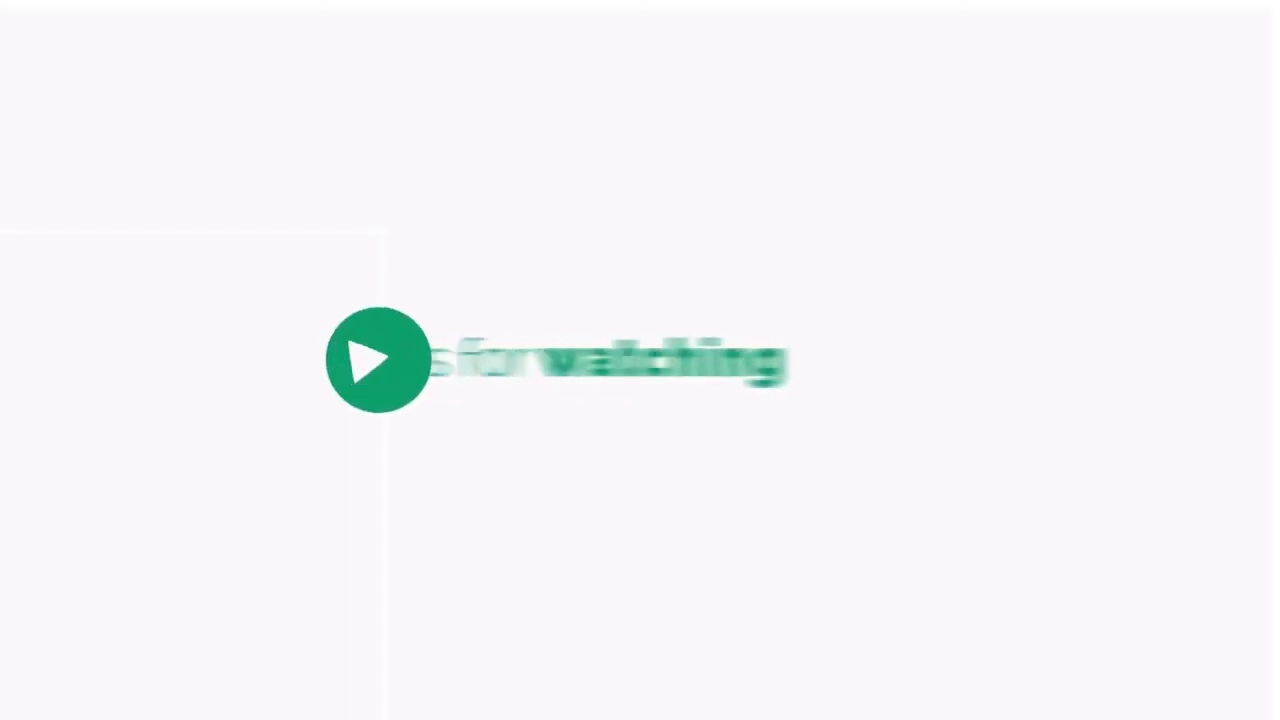